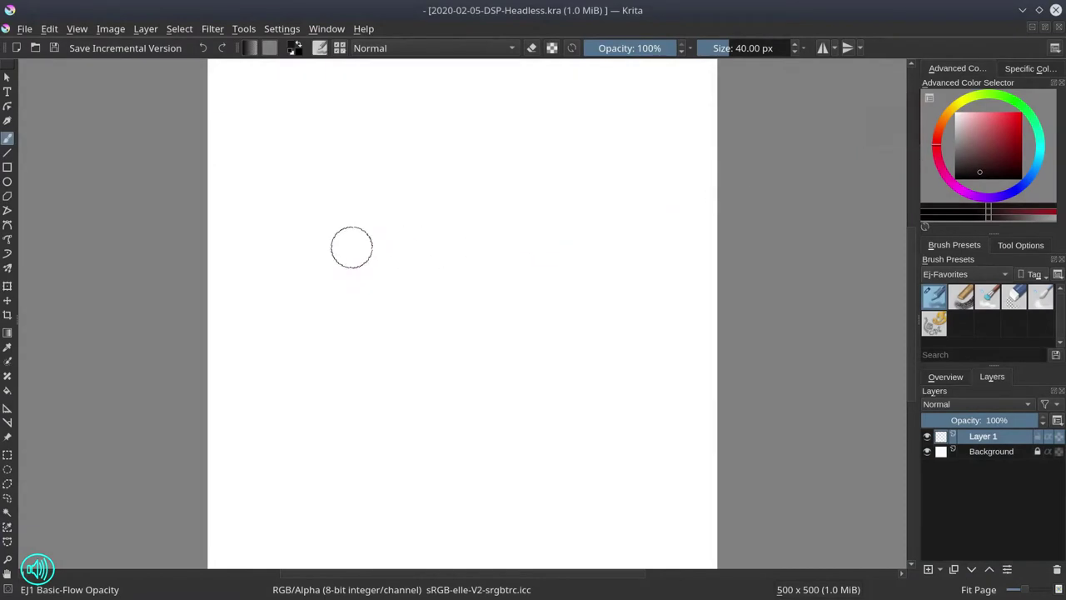
# Block in a thick vertical post and two small standing figures with translucent dark brush strokes.
pyautogui.moveTo(356, 259)
pyautogui.keyDown('shift'); pyautogui.mouseDown()
pyautogui.moveTo(308, 200)
pyautogui.moveTo(320, 392)
pyautogui.mouseUp(); pyautogui.keyUp('shift')
pyautogui.moveTo(396, 314)
pyautogui.keyDown('shift'); pyautogui.mouseDown()
pyautogui.moveTo(387, 271)
pyautogui.moveTo(402, 269)
pyautogui.moveTo(387, 280)
pyautogui.moveTo(395, 242)
pyautogui.moveTo(402, 269)
pyautogui.moveTo(379, 269)
pyautogui.moveTo(399, 331)
pyautogui.moveTo(410, 267)
pyautogui.moveTo(402, 355)
pyautogui.moveTo(389, 315)
pyautogui.moveTo(384, 337)
pyautogui.moveTo(393, 357)
pyautogui.moveTo(371, 270)
pyautogui.moveTo(367, 342)
pyautogui.mouseUp(); pyautogui.keyUp('shift')
pyautogui.moveTo(471, 265)
pyautogui.mouseDown()
pyautogui.moveTo(446, 298)
pyautogui.moveTo(460, 307)
pyautogui.moveTo(447, 198)
pyautogui.moveTo(437, 268)
pyautogui.moveTo(458, 233)
pyautogui.moveTo(465, 261)
pyautogui.moveTo(448, 301)
pyautogui.moveTo(454, 358)
pyautogui.moveTo(460, 289)
pyautogui.moveTo(457, 369)
pyautogui.moveTo(439, 329)
pyautogui.mouseUp()
# Paint a thick rectangular window frame around the two figures with broad overlapping strokes.
pyautogui.press(']')
pyautogui.press(']')
pyautogui.press(']')
pyautogui.press(']')
pyautogui.press(']')
pyautogui.press(']')
pyautogui.press(']')
pyautogui.press(']')
pyautogui.press(']')
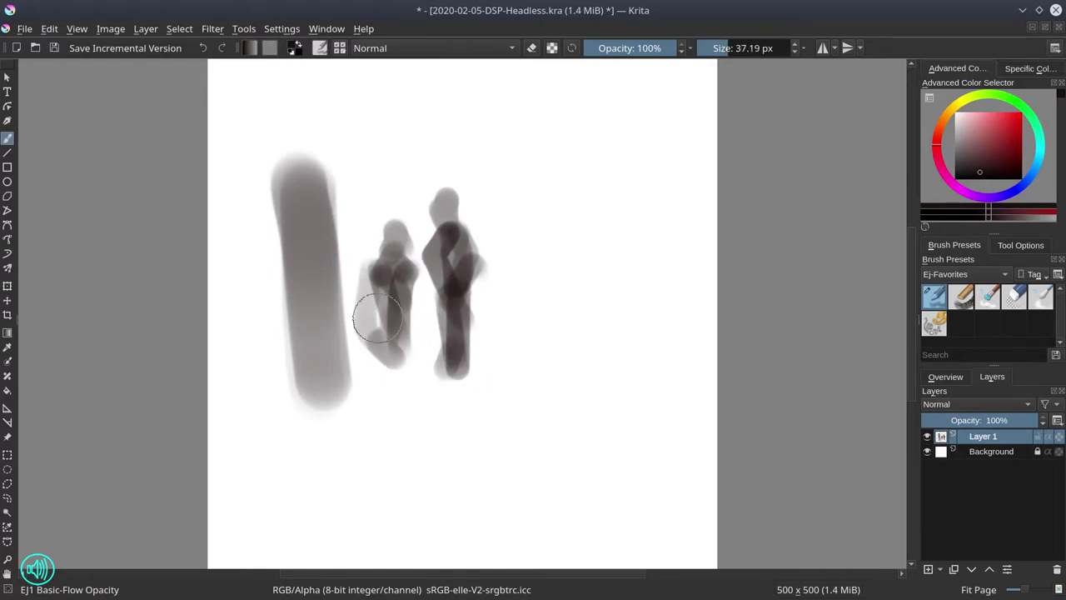
pyautogui.moveTo(344, 169)
pyautogui.mouseDown()
pyautogui.moveTo(345, 204)
pyautogui.moveTo(371, 245)
pyautogui.mouseUp()
pyautogui.moveTo(411, 154)
pyautogui.mouseDown()
pyautogui.moveTo(435, 309)
pyautogui.moveTo(426, 369)
pyautogui.mouseUp()
pyautogui.moveTo(329, 374); pyautogui.dragTo(475, 362)
pyautogui.moveTo(309, 148); pyautogui.dragTo(495, 148)
pyautogui.moveTo(304, 117)
pyautogui.mouseDown()
pyautogui.moveTo(492, 144)
pyautogui.moveTo(509, 366)
pyautogui.mouseUp()
pyautogui.moveTo(516, 167); pyautogui.dragTo(511, 354)
pyautogui.moveTo(298, 102)
pyautogui.mouseDown()
pyautogui.moveTo(520, 151)
pyautogui.moveTo(306, 187)
pyautogui.moveTo(298, 374)
pyautogui.moveTo(539, 385)
pyautogui.mouseUp()
pyautogui.moveTo(518, 148); pyautogui.dragTo(549, 390)
pyautogui.moveTo(291, 112); pyautogui.dragTo(291, 391)
# Paint a third figure stepping over the frame's lower edge with a brush of about 19 px.
pyautogui.keyDown('shift'); pyautogui.moveTo(393, 334); pyautogui.dragTo(369, 335); pyautogui.keyUp('shift')
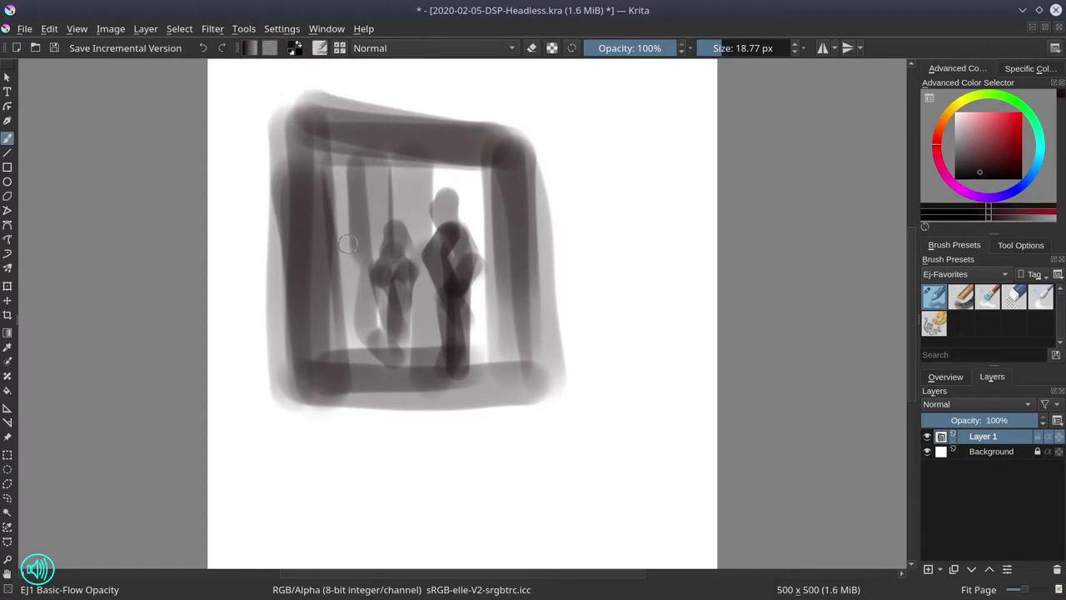
pyautogui.moveTo(347, 242)
pyautogui.mouseDown()
pyautogui.moveTo(347, 375)
pyautogui.moveTo(351, 277)
pyautogui.moveTo(375, 333)
pyautogui.moveTo(362, 310)
pyautogui.moveTo(371, 358)
pyautogui.moveTo(359, 432)
pyautogui.mouseUp()
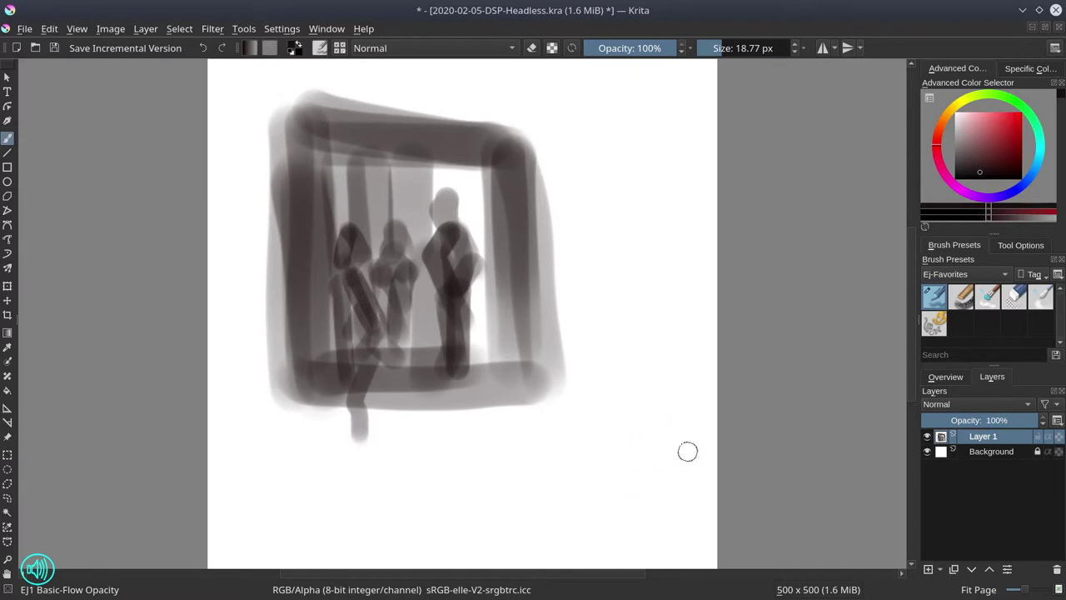
# Erase the whole rough sketch from Layer 1 using the EJ4 Eraser Circle brush at about 72 px.
pyautogui.click(1016, 298)
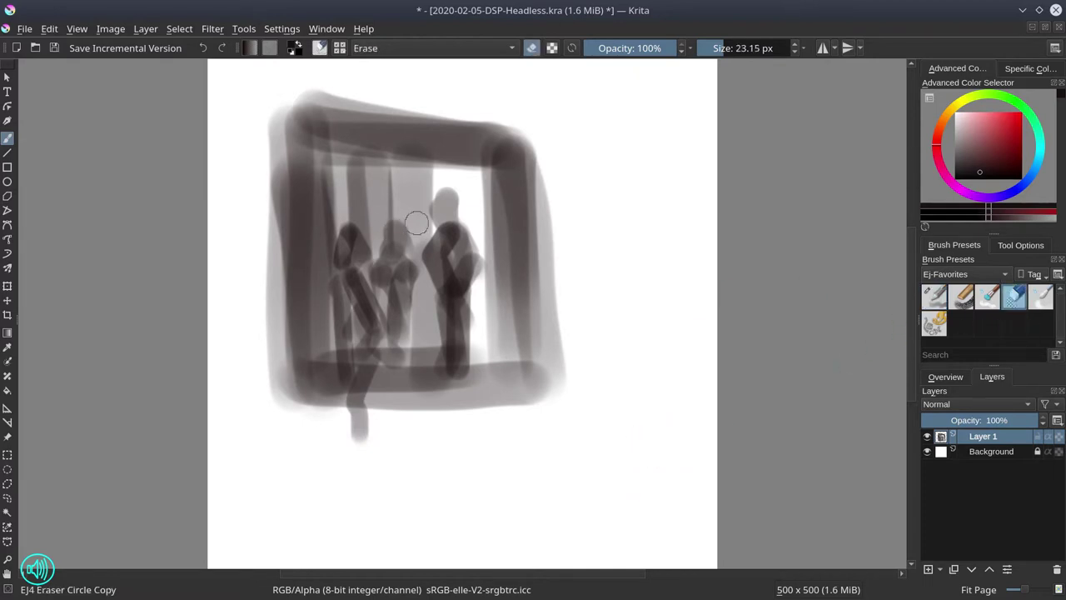
pyautogui.keyDown('shift'); pyautogui.moveTo(416, 224); pyautogui.dragTo(466, 223); pyautogui.keyUp('shift')
pyautogui.moveTo(312, 147)
pyautogui.mouseDown()
pyautogui.moveTo(315, 398)
pyautogui.moveTo(325, 109)
pyautogui.moveTo(366, 420)
pyautogui.moveTo(379, 91)
pyautogui.moveTo(389, 369)
pyautogui.moveTo(429, 120)
pyautogui.moveTo(447, 344)
pyautogui.moveTo(489, 136)
pyautogui.moveTo(512, 333)
pyautogui.moveTo(544, 200)
pyautogui.moveTo(551, 369)
pyautogui.moveTo(475, 207)
pyautogui.moveTo(273, 280)
pyautogui.moveTo(302, 458)
pyautogui.mouseUp()
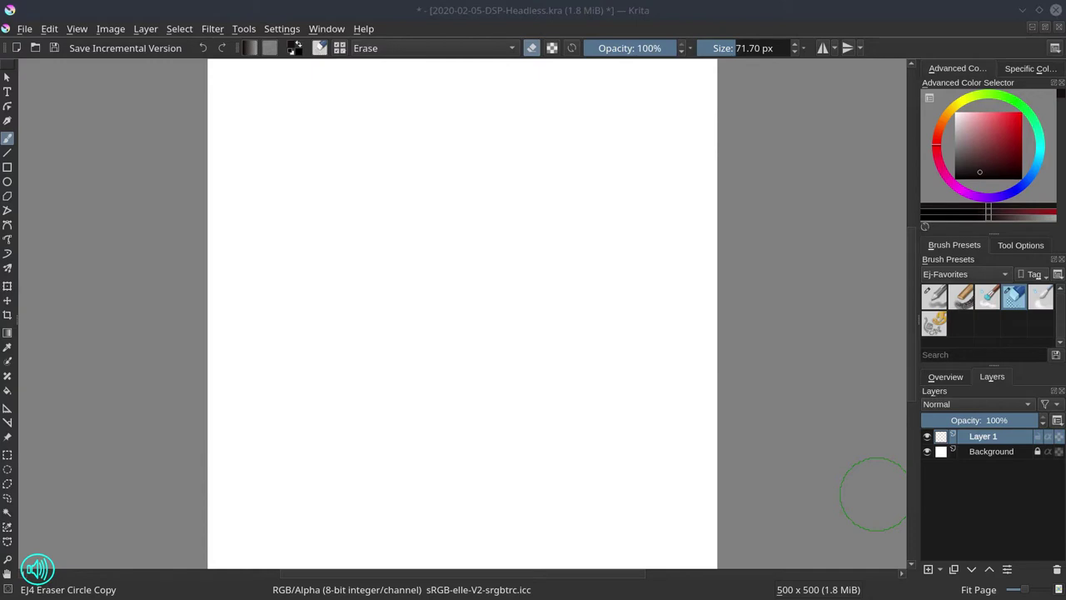
# Paint the four sides of a large window frame with the EJ1 Basic-Flow Opacity brush at about 34 px.
pyautogui.click(935, 296)
pyautogui.keyDown('shift'); pyautogui.moveTo(329, 227); pyautogui.dragTo(344, 246); pyautogui.keyUp('shift')
pyautogui.moveTo(314, 204)
pyautogui.mouseDown()
pyautogui.moveTo(309, 309)
pyautogui.moveTo(380, 203)
pyautogui.moveTo(486, 199)
pyautogui.mouseUp()
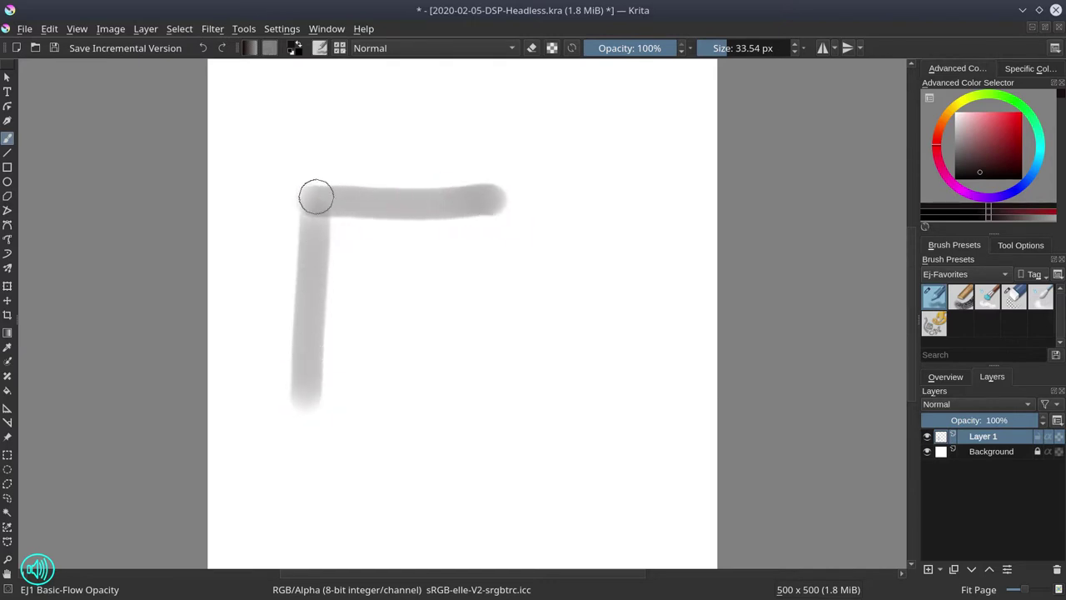
pyautogui.moveTo(314, 195)
pyautogui.mouseDown()
pyautogui.moveTo(509, 210)
pyautogui.moveTo(519, 220)
pyautogui.moveTo(505, 211)
pyautogui.moveTo(532, 393)
pyautogui.mouseUp()
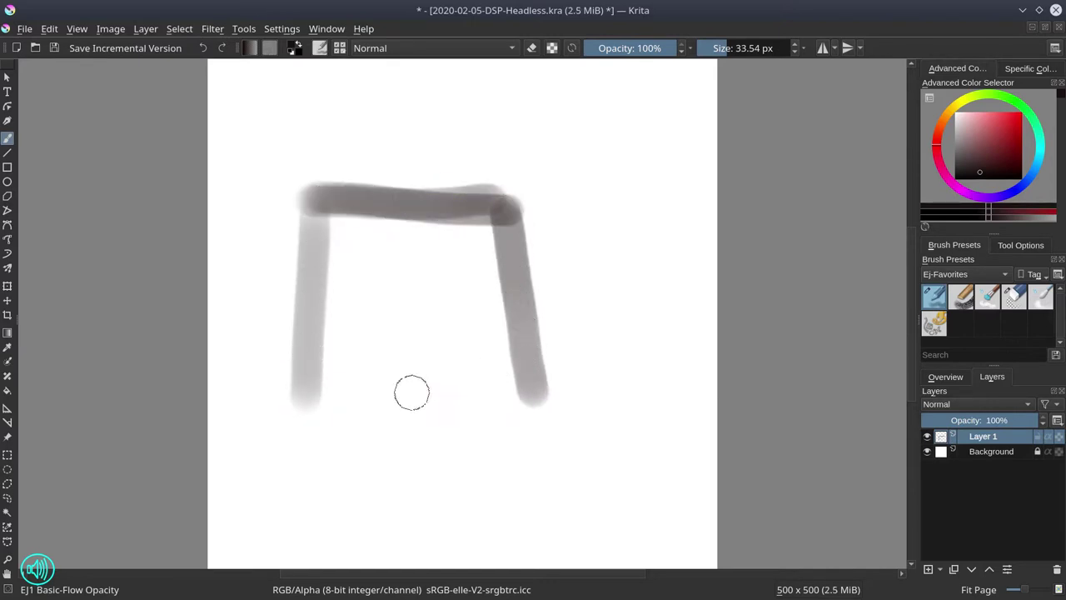
pyautogui.moveTo(305, 411); pyautogui.dragTo(533, 392)
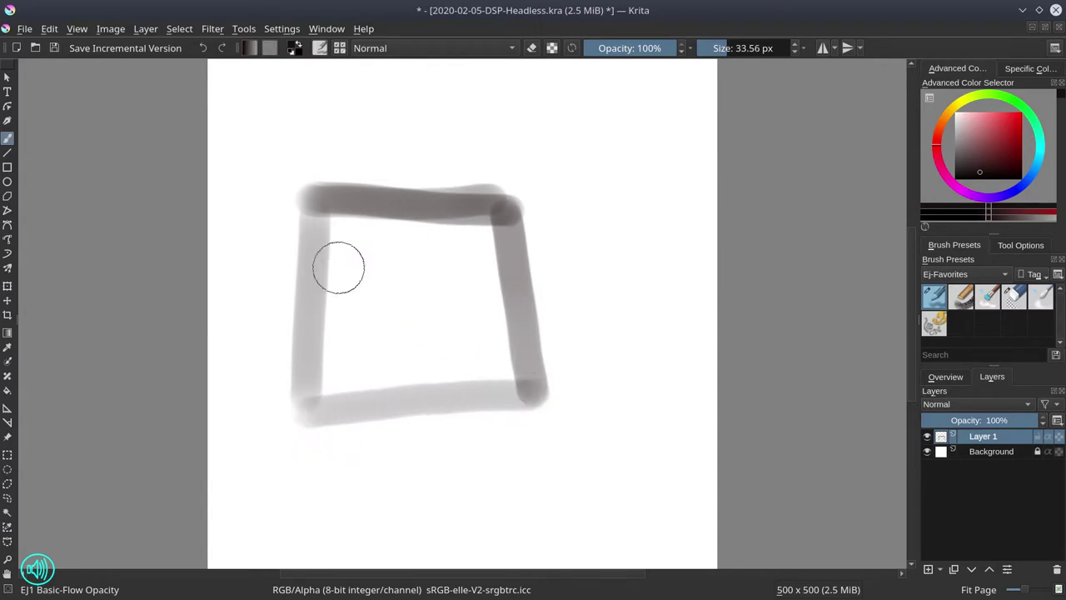
# Thicken the left side of the window frame with one broader vertical stroke.
pyautogui.press(']')
pyautogui.press(']')
pyautogui.moveTo(333, 219); pyautogui.dragTo(309, 409)
# Paint a second window frame running off the canvas's right edge at about 32 px, darkening the first frame's right side too.
pyautogui.press('[')
pyautogui.press('[')
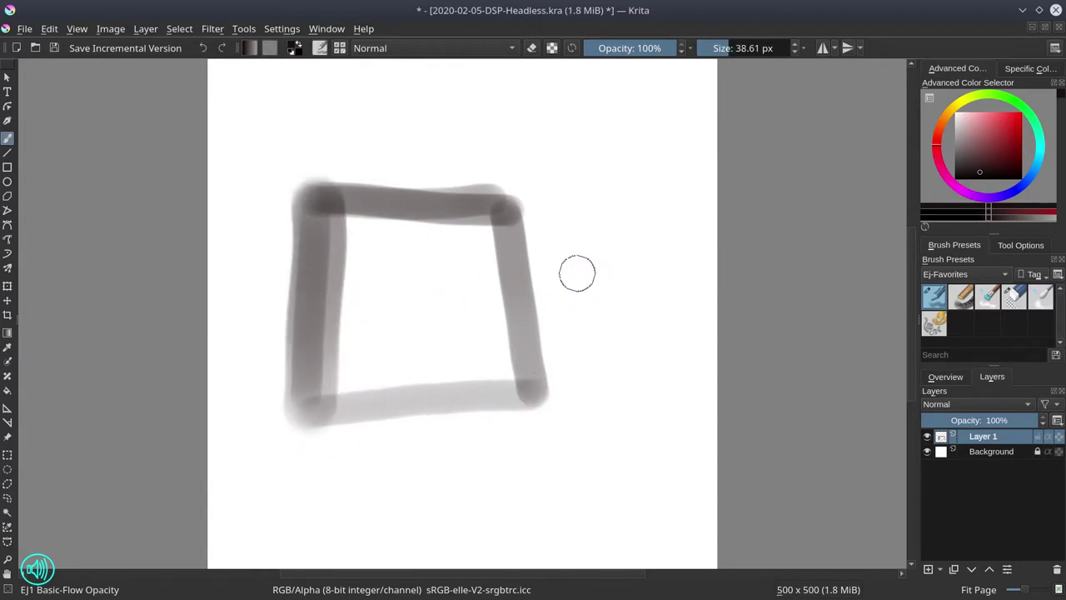
pyautogui.moveTo(568, 213); pyautogui.dragTo(599, 383)
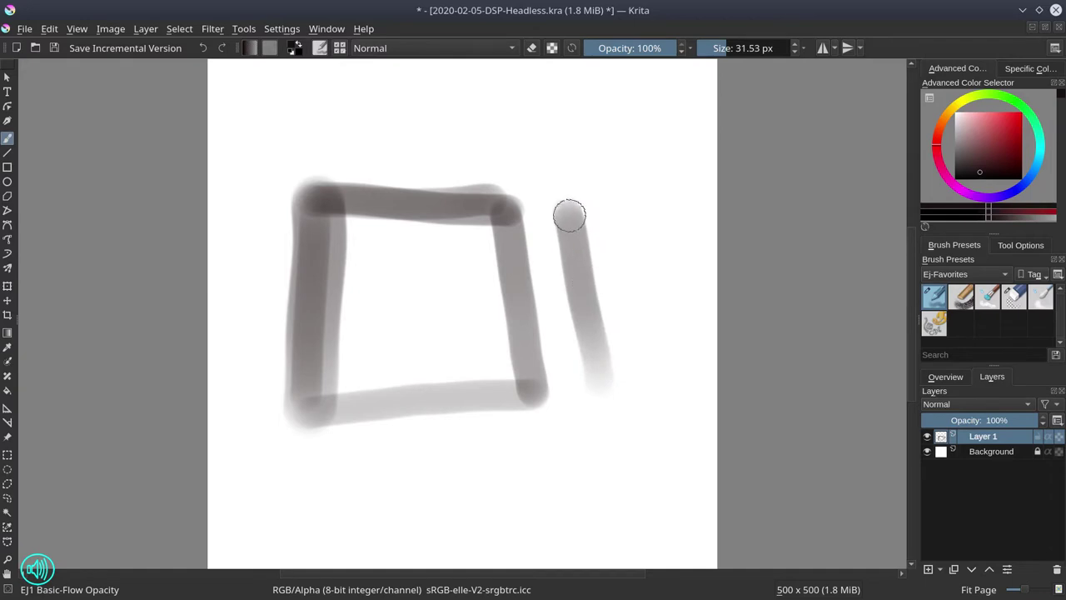
pyautogui.moveTo(568, 215); pyautogui.dragTo(592, 385)
pyautogui.moveTo(508, 210); pyautogui.dragTo(528, 420)
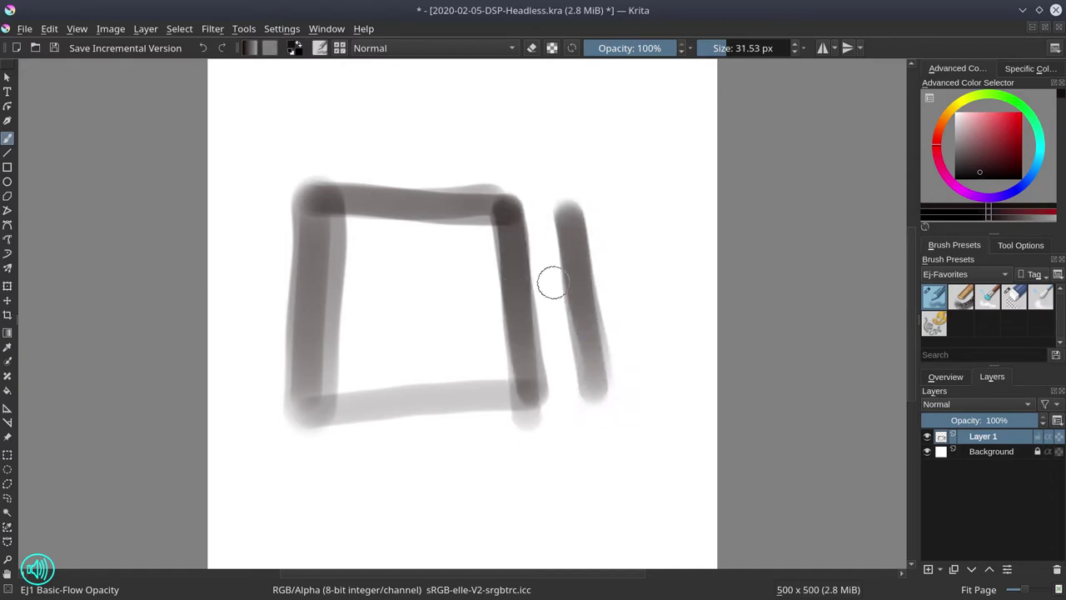
pyautogui.moveTo(573, 215); pyautogui.dragTo(596, 395)
pyautogui.moveTo(581, 212); pyautogui.dragTo(691, 223)
pyautogui.moveTo(614, 401); pyautogui.dragTo(717, 391)
pyautogui.moveTo(587, 218); pyautogui.dragTo(716, 222)
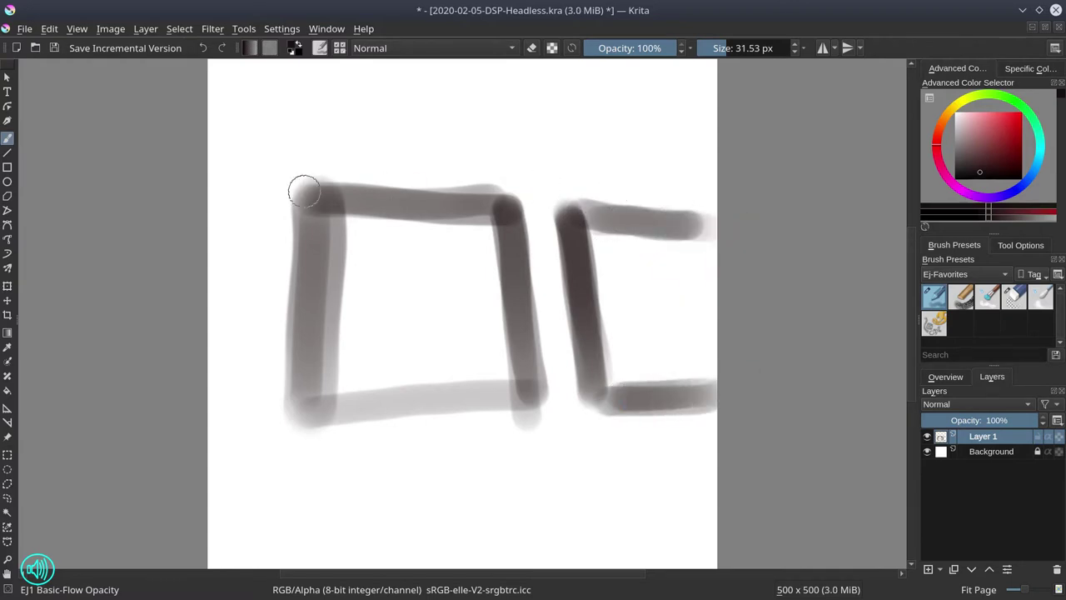
# Paint two long slanting bands above both windows with a brush of about 41 px.
pyautogui.keyDown('shift'); pyautogui.moveTo(329, 159); pyautogui.dragTo(337, 159); pyautogui.keyUp('shift')
pyautogui.press(']')
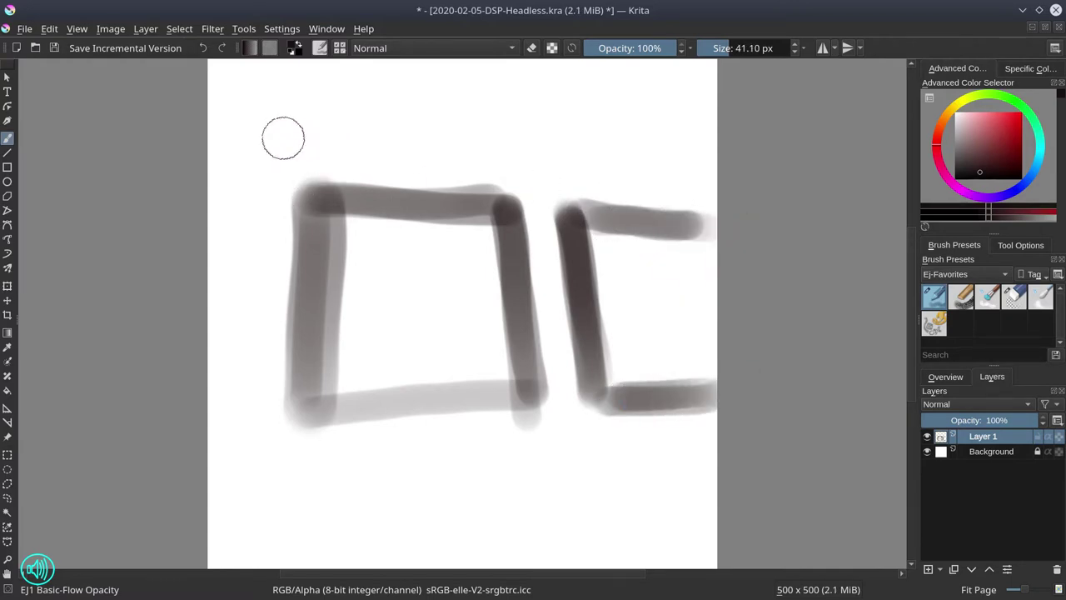
pyautogui.moveTo(233, 142); pyautogui.dragTo(728, 181)
pyautogui.moveTo(252, 104)
pyautogui.mouseDown()
pyautogui.moveTo(596, 138)
pyautogui.moveTo(767, 171)
pyautogui.mouseUp()
# Build up the wall left of the first window, the pillar between the windows and the beam above with a 70 px brush.
pyautogui.press(']')
pyautogui.press(']')
pyautogui.moveTo(237, 119); pyautogui.dragTo(246, 442)
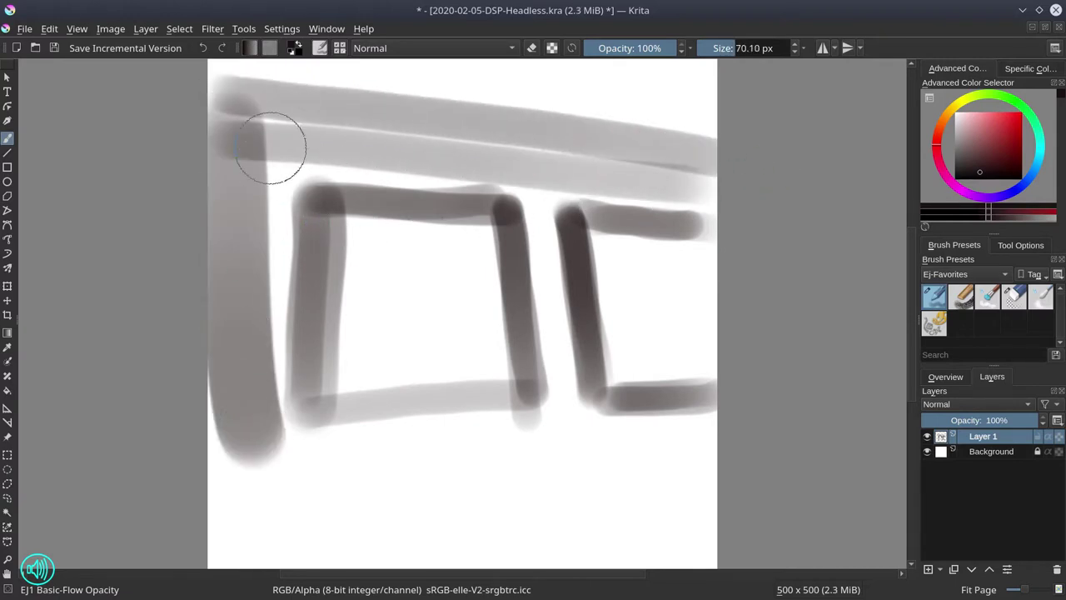
pyautogui.moveTo(274, 150); pyautogui.dragTo(279, 433)
pyautogui.moveTo(543, 137); pyautogui.dragTo(546, 408)
pyautogui.moveTo(340, 171); pyautogui.dragTo(624, 178)
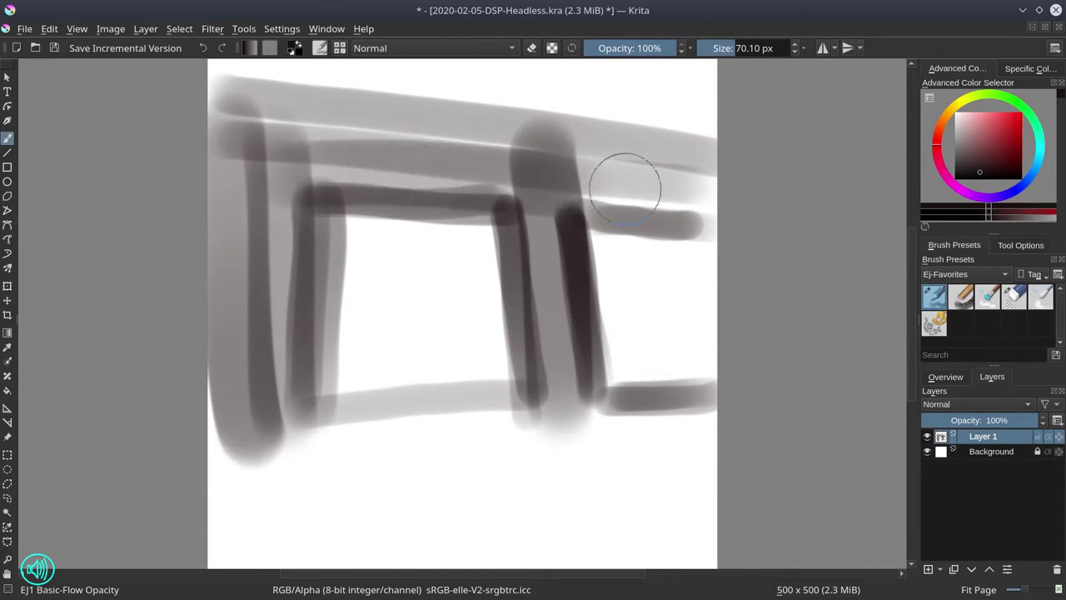
pyautogui.moveTo(257, 124)
pyautogui.mouseDown()
pyautogui.moveTo(374, 119)
pyautogui.moveTo(699, 166)
pyautogui.mouseUp()
# Paint a thick sill band along the base of both windows with a brush of about 46 px.
pyautogui.press('[')
pyautogui.press('[')
pyautogui.press('[')
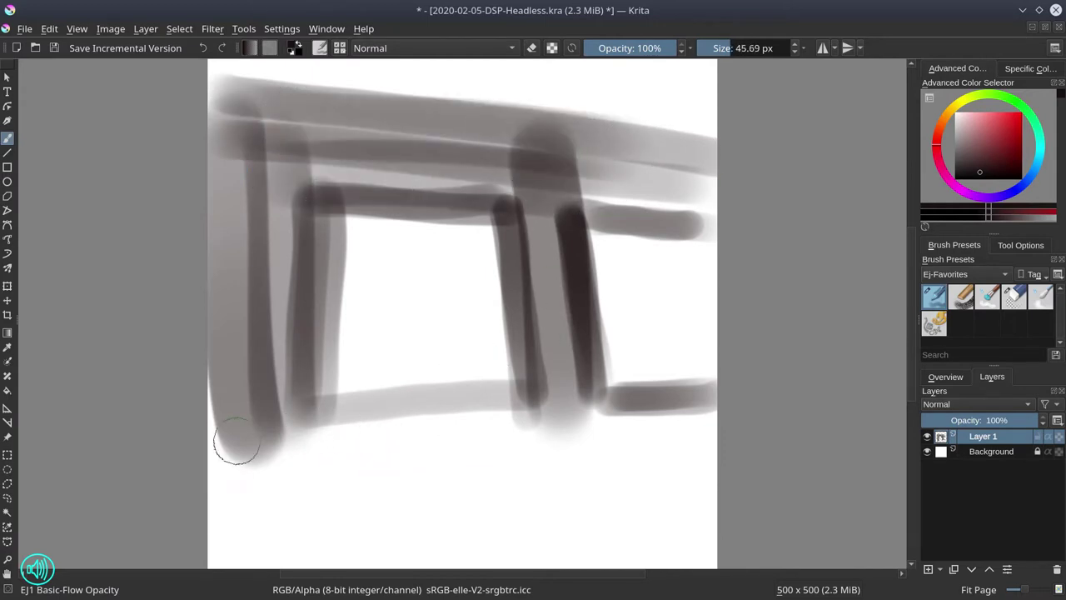
pyautogui.moveTo(231, 435); pyautogui.dragTo(717, 419)
pyautogui.moveTo(219, 435); pyautogui.dragTo(757, 381)
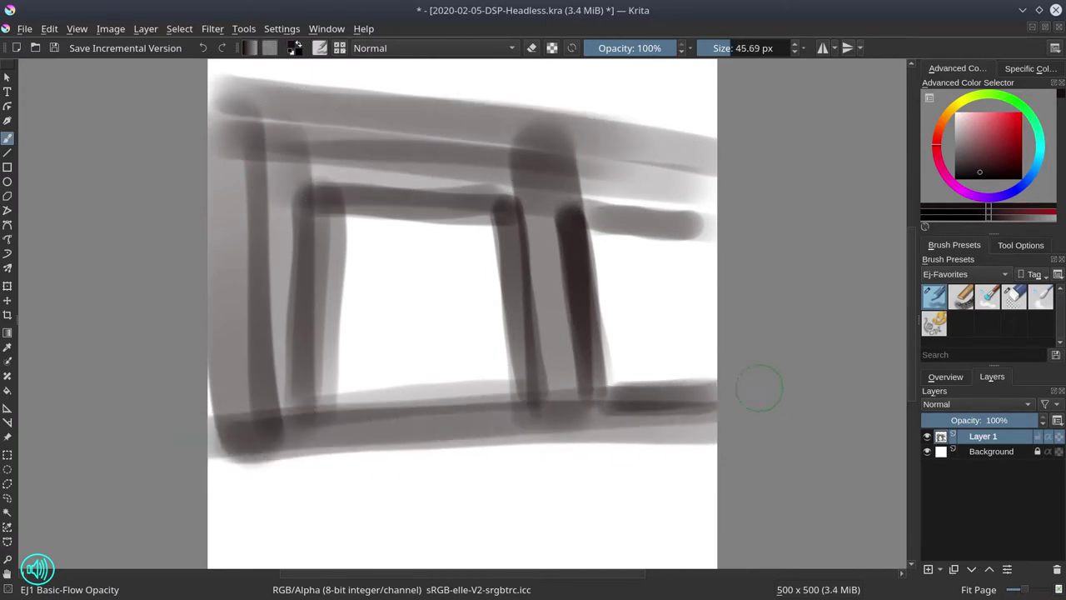
pyautogui.press('[')
pyautogui.press('[')
pyautogui.press('[')
pyautogui.press('[')
pyautogui.press('[')
pyautogui.press('[')
pyautogui.press('[')
pyautogui.press('[')
pyautogui.press('[')
pyautogui.press('[')
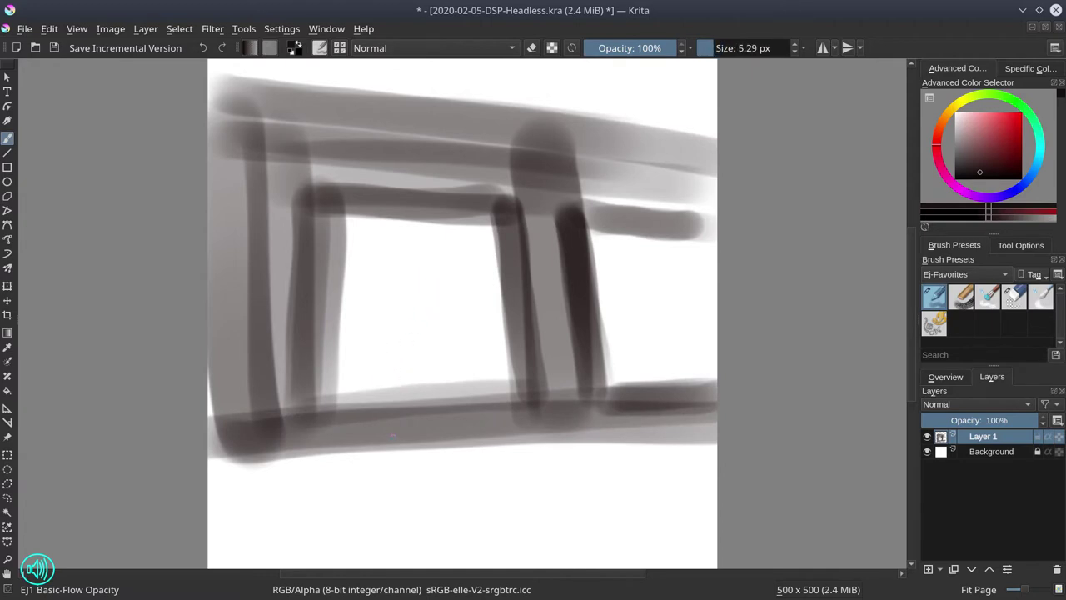
# Enlarge the brush and paint two wide grey ground bands across the canvas below the windows.
pyautogui.press(']')
pyautogui.press(']')
pyautogui.press(']')
pyautogui.press(']')
pyautogui.press(']')
pyautogui.press(']')
pyautogui.press(']')
pyautogui.press(']')
pyautogui.press(']')
pyautogui.moveTo(226, 488)
pyautogui.mouseDown()
pyautogui.moveTo(708, 470)
pyautogui.moveTo(521, 491)
pyautogui.moveTo(714, 488)
pyautogui.mouseUp()
pyautogui.moveTo(203, 542); pyautogui.dragTo(714, 533)
# Reduce the brush size to about 8 px for small figure work.
pyautogui.press('[')
pyautogui.press('[')
pyautogui.press('[')
pyautogui.press('[')
pyautogui.press('[')
pyautogui.press('[')
pyautogui.press('[')
pyautogui.press('[')
pyautogui.press('[')
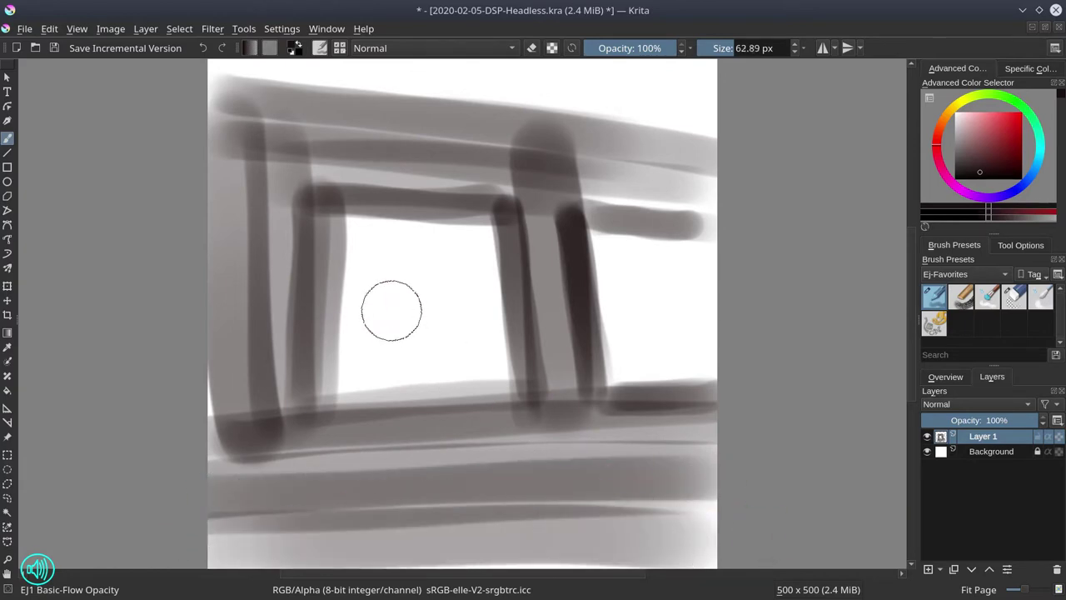
pyautogui.press('[')
pyautogui.press('[')
pyautogui.press('[')
pyautogui.press('[')
pyautogui.press('[')
pyautogui.press('[')
pyautogui.press('[')
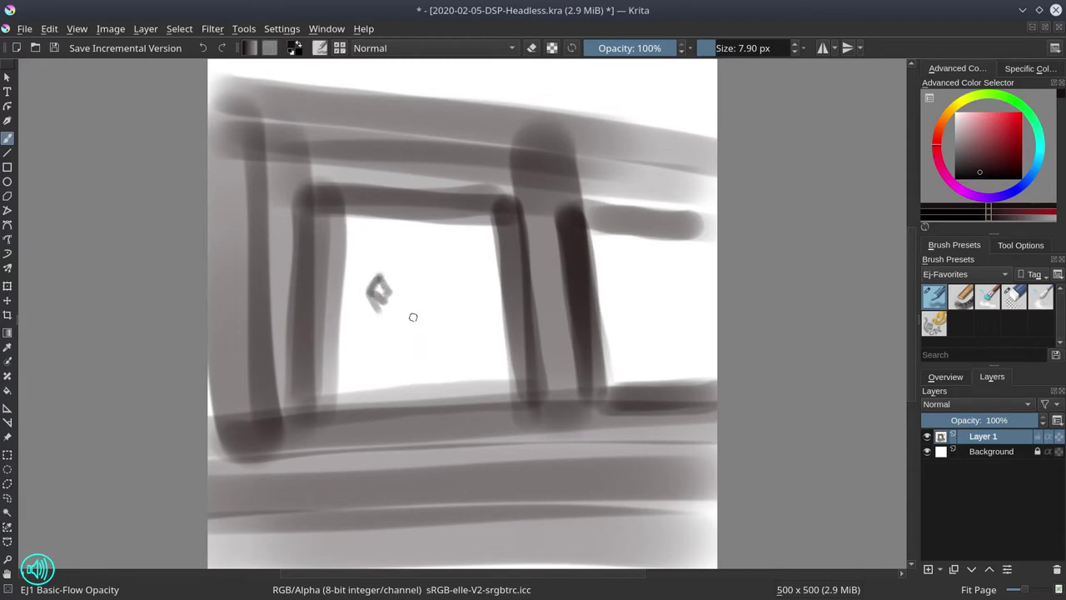
# Undo the small trial sketch in the first window and paint a standing figure before it with a brush of about 14.5 px.
pyautogui.hotkey('ctrl', 'z')
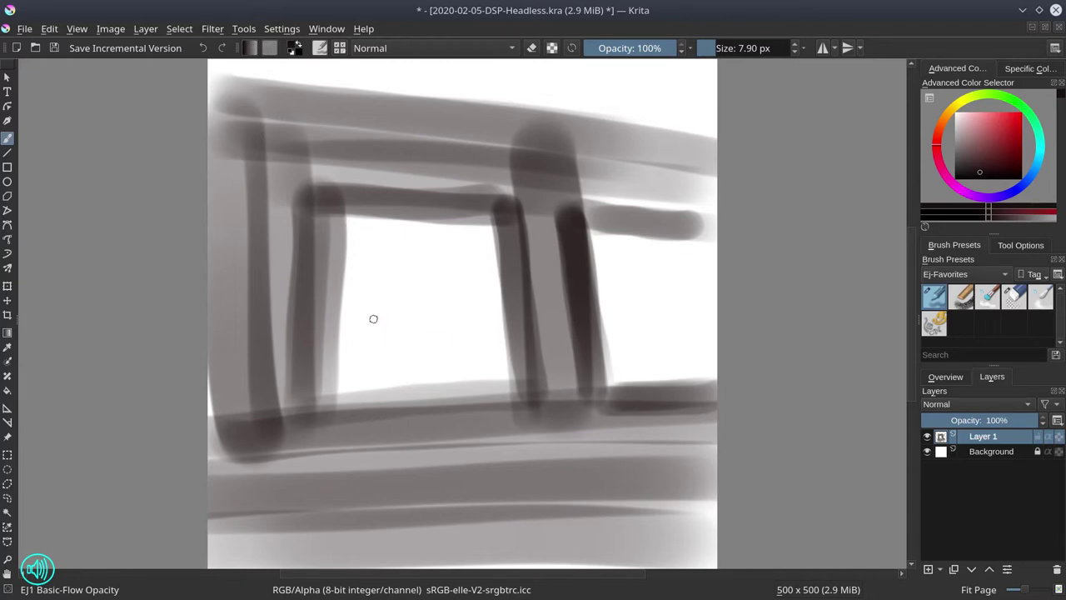
pyautogui.press(']')
pyautogui.moveTo(366, 329)
pyautogui.mouseDown()
pyautogui.moveTo(370, 362)
pyautogui.moveTo(370, 343)
pyautogui.moveTo(383, 354)
pyautogui.moveTo(383, 386)
pyautogui.moveTo(368, 350)
pyautogui.moveTo(373, 408)
pyautogui.mouseUp()
pyautogui.moveTo(360, 356)
pyautogui.mouseDown()
pyautogui.moveTo(365, 409)
pyautogui.moveTo(383, 417)
pyautogui.moveTo(374, 420)
pyautogui.moveTo(356, 388)
pyautogui.moveTo(357, 401)
pyautogui.mouseUp()
pyautogui.click(946, 378)
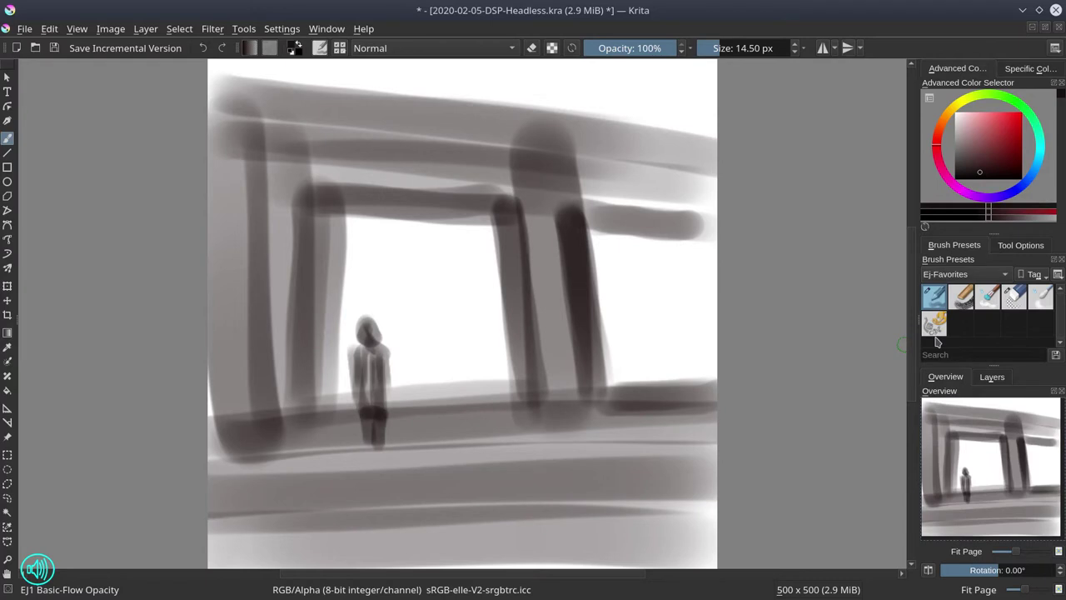
# Pick black as the brush colour and add a new paint layer above Layer 1 for line work.
pyautogui.moveTo(925, 338)
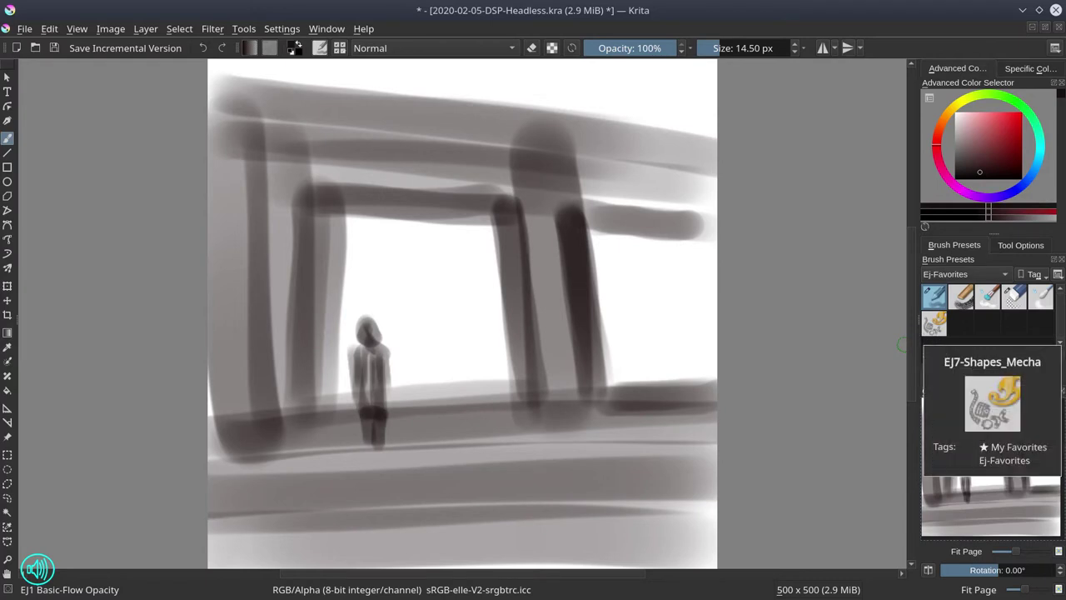
pyautogui.click(956, 178)
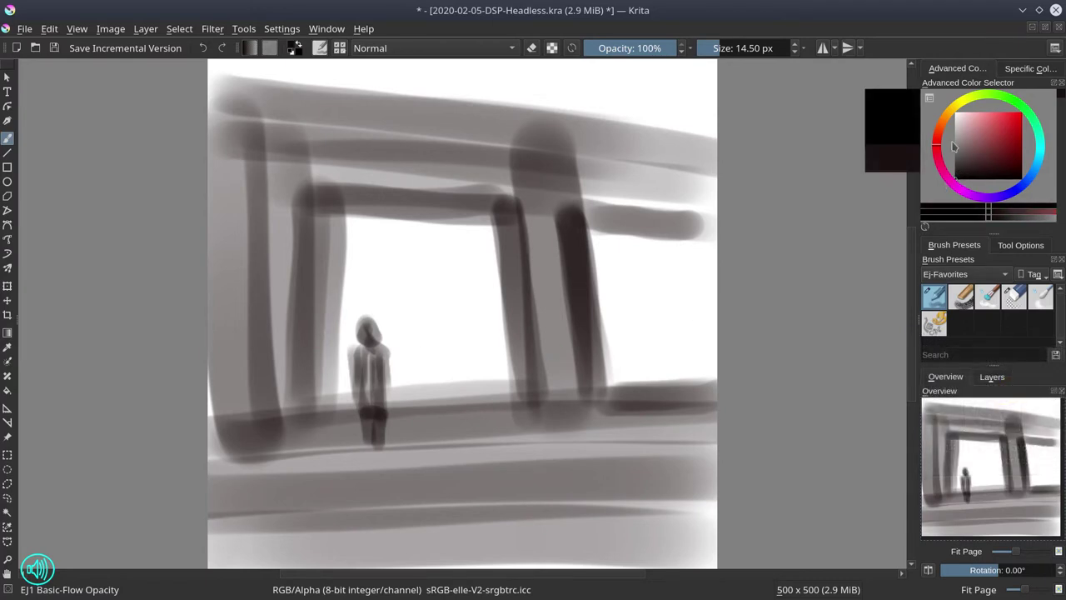
pyautogui.click(992, 377)
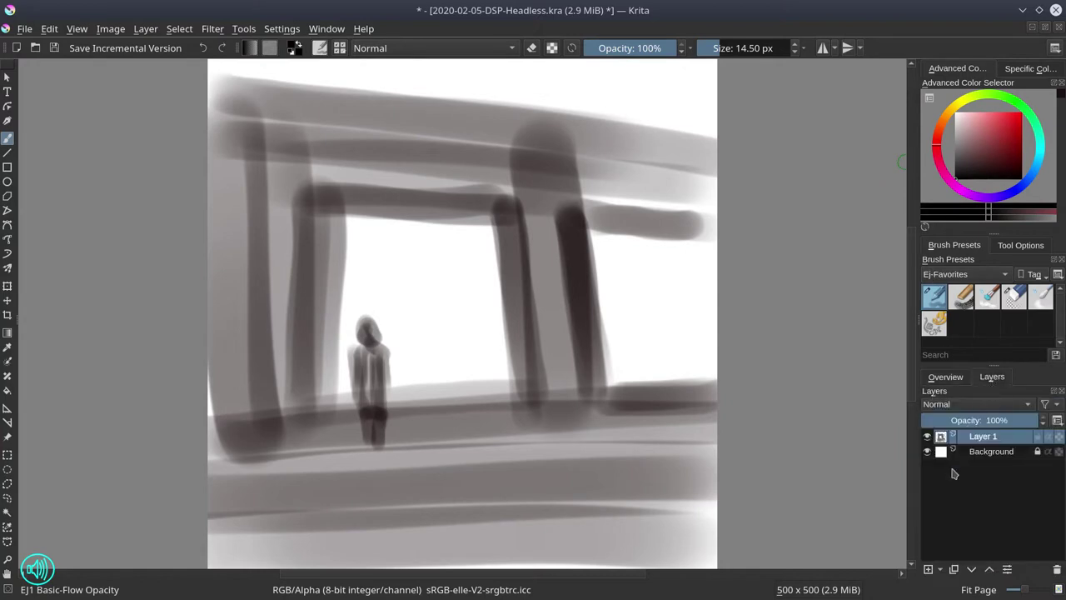
pyautogui.click(929, 569)
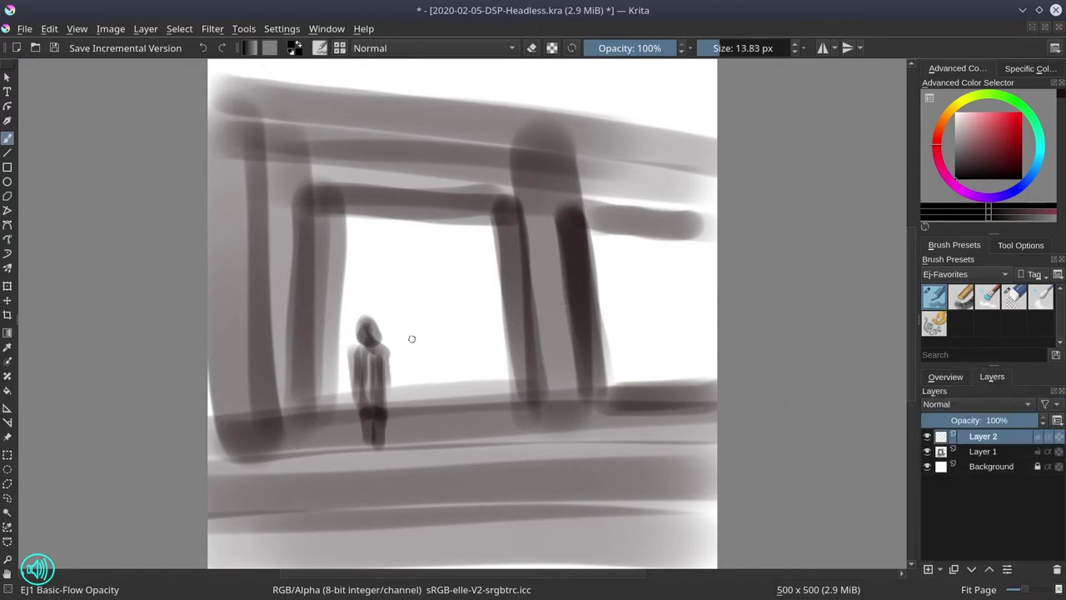
pyautogui.moveTo(411, 339)
pyautogui.keyDown('shift'); pyautogui.mouseDown()
pyautogui.moveTo(423, 306)
pyautogui.moveTo(438, 317)
pyautogui.mouseUp(); pyautogui.keyUp('shift')
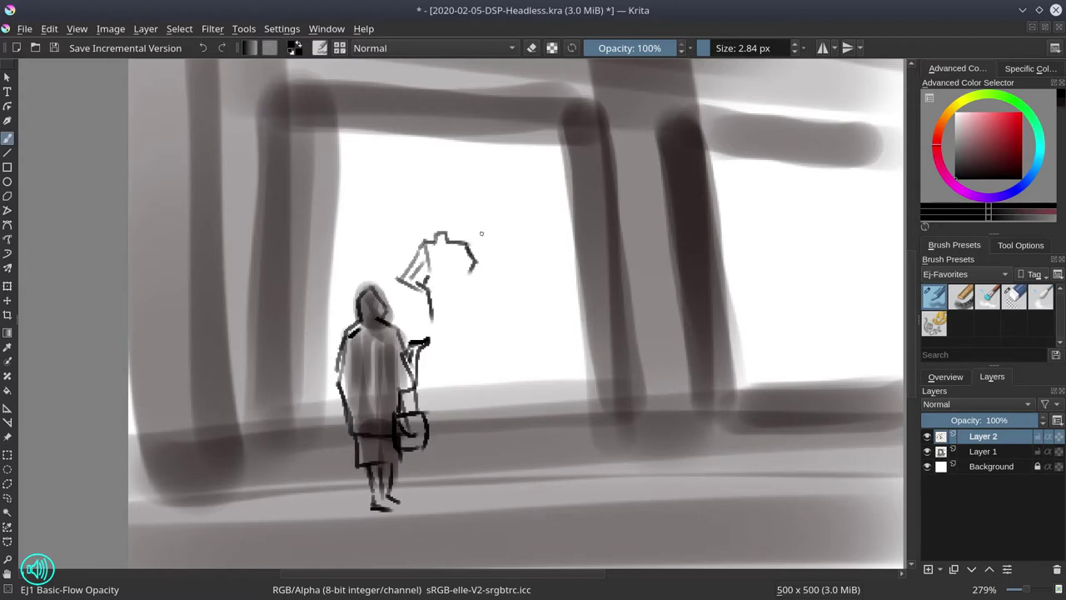
# Erase the headless mannequin's right-hand arm line and redraw the arm, torso and skirt sides with a 2.84 px brush.
pyautogui.click(1013, 297)
pyautogui.moveTo(517, 268)
pyautogui.mouseDown()
pyautogui.moveTo(476, 257)
pyautogui.moveTo(467, 292)
pyautogui.mouseUp()
pyautogui.click(934, 296)
pyautogui.moveTo(460, 247)
pyautogui.mouseDown()
pyautogui.moveTo(463, 294)
pyautogui.moveTo(437, 304)
pyautogui.moveTo(443, 393)
pyautogui.mouseUp()
pyautogui.moveTo(462, 287); pyautogui.dragTo(477, 366)
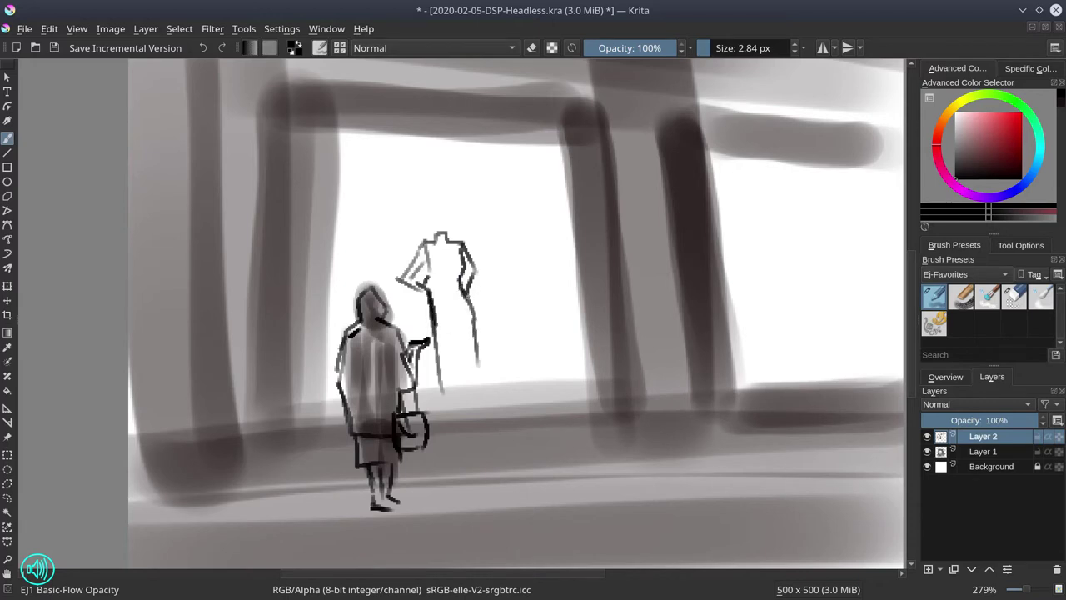
pyautogui.moveTo(472, 265); pyautogui.dragTo(471, 302)
pyautogui.moveTo(463, 242); pyautogui.dragTo(477, 297)
# Erase the mannequin's right-hand arm and torso edge with a 13.71 px eraser, and redraw its body outline without that arm.
pyautogui.click(1014, 296)
pyautogui.press('[')
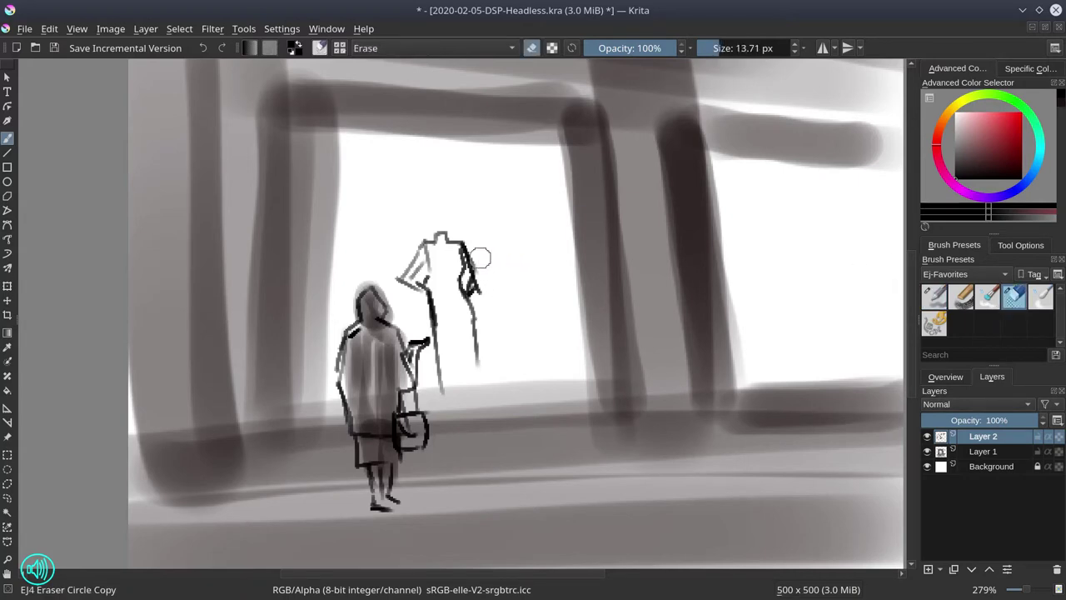
pyautogui.moveTo(480, 259)
pyautogui.mouseDown()
pyautogui.moveTo(473, 287)
pyautogui.moveTo(466, 235)
pyautogui.moveTo(474, 307)
pyautogui.mouseUp()
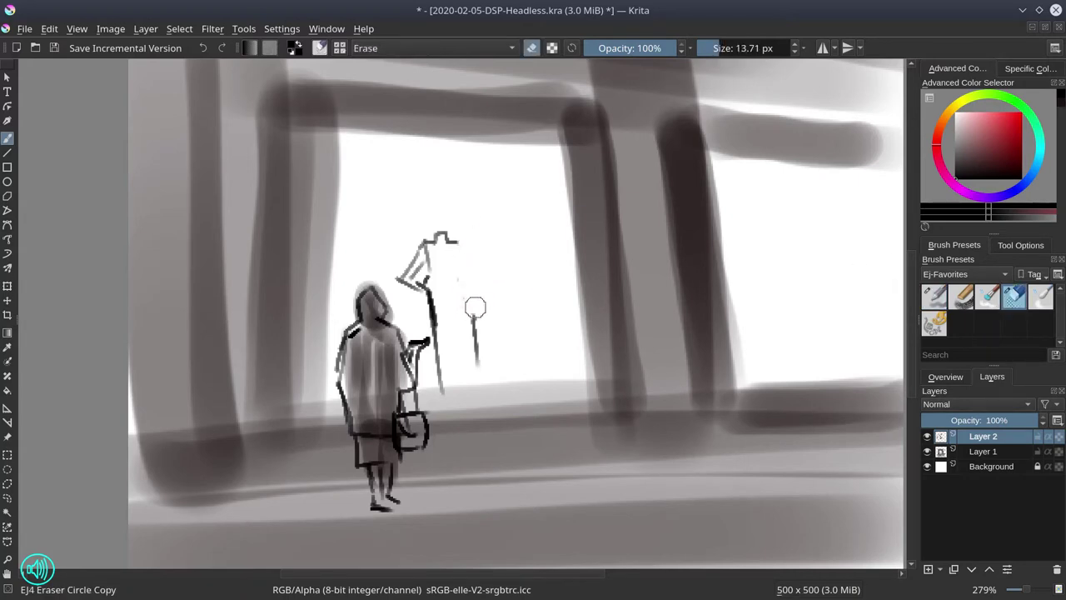
pyautogui.click(934, 296)
pyautogui.moveTo(427, 240)
pyautogui.mouseDown()
pyautogui.moveTo(400, 280)
pyautogui.moveTo(433, 291)
pyautogui.moveTo(435, 303)
pyautogui.mouseUp()
pyautogui.moveTo(461, 243)
pyautogui.mouseDown()
pyautogui.moveTo(474, 385)
pyautogui.moveTo(458, 405)
pyautogui.mouseUp()
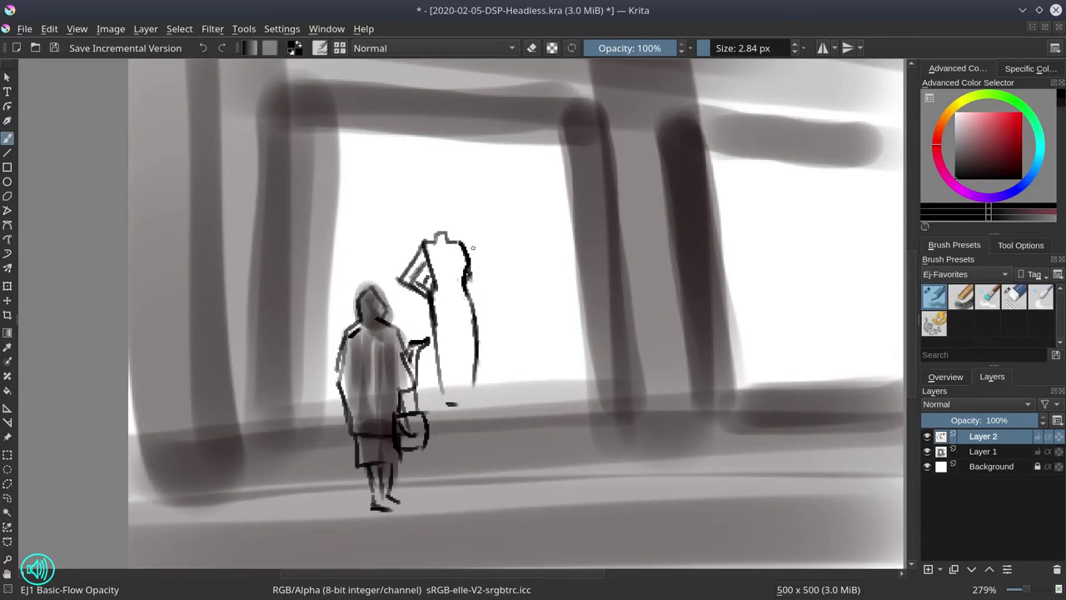
# Draw a second headless mannequin beside the first, with a curved torso, a neck and one bent arm.
pyautogui.moveTo(494, 242)
pyautogui.mouseDown()
pyautogui.moveTo(493, 273)
pyautogui.moveTo(507, 224)
pyautogui.moveTo(543, 266)
pyautogui.moveTo(531, 272)
pyautogui.moveTo(517, 257)
pyautogui.moveTo(532, 273)
pyautogui.moveTo(525, 293)
pyautogui.moveTo(513, 300)
pyautogui.moveTo(493, 289)
pyautogui.moveTo(504, 343)
pyautogui.mouseUp()
pyautogui.click(514, 258)
pyautogui.hotkey('ctrl', 'z')
pyautogui.moveTo(518, 263); pyautogui.dragTo(513, 292)
pyautogui.moveTo(511, 247); pyautogui.dragTo(500, 267)
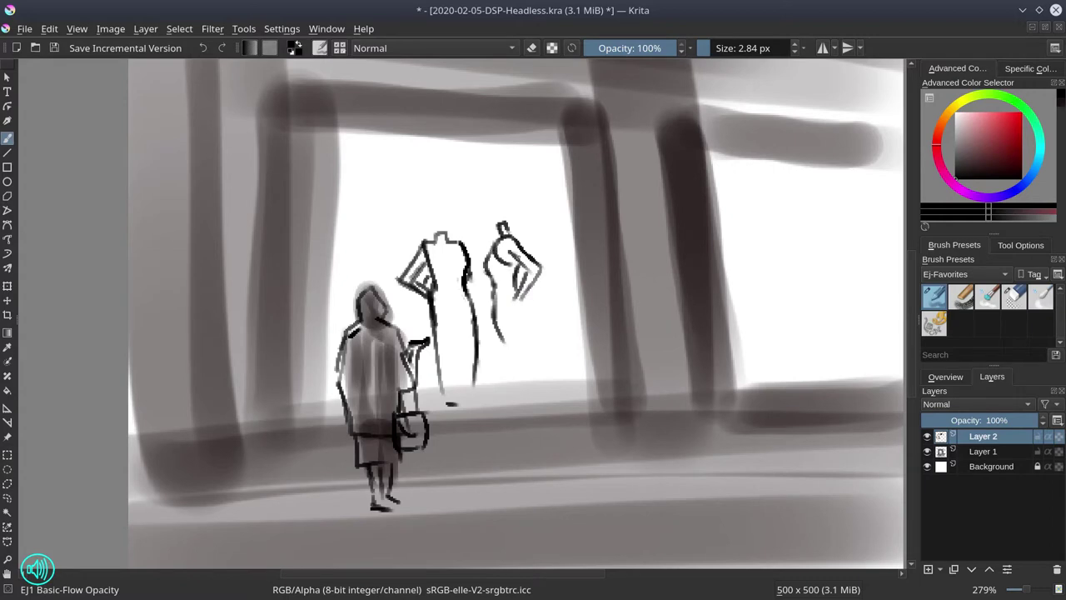
# Close the first mannequin's neckline and draw the long skirt sides of the second mannequin.
pyautogui.moveTo(435, 247); pyautogui.dragTo(453, 242)
pyautogui.moveTo(523, 301); pyautogui.dragTo(534, 383)
pyautogui.moveTo(496, 319); pyautogui.dragTo(506, 385)
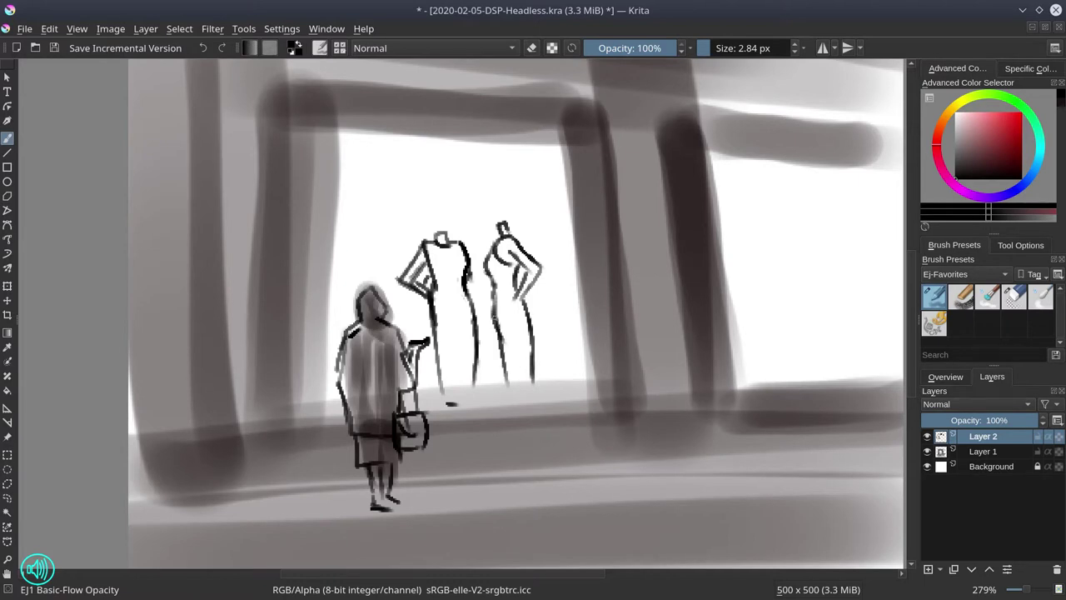
# Show the image overview and mirror the canvas view to check the composition.
pyautogui.click(954, 377)
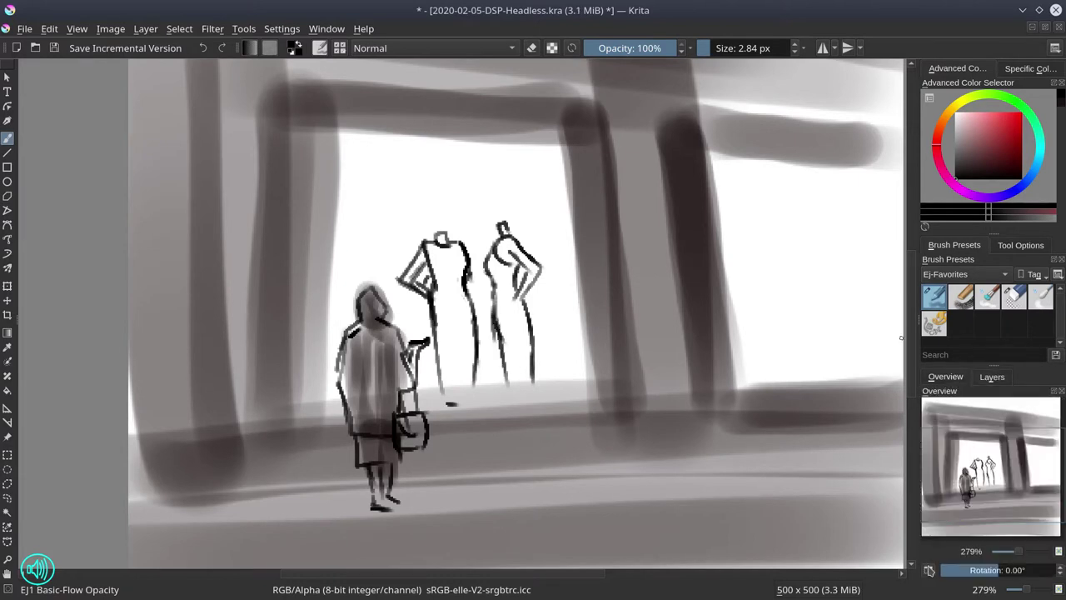
pyautogui.press('m')
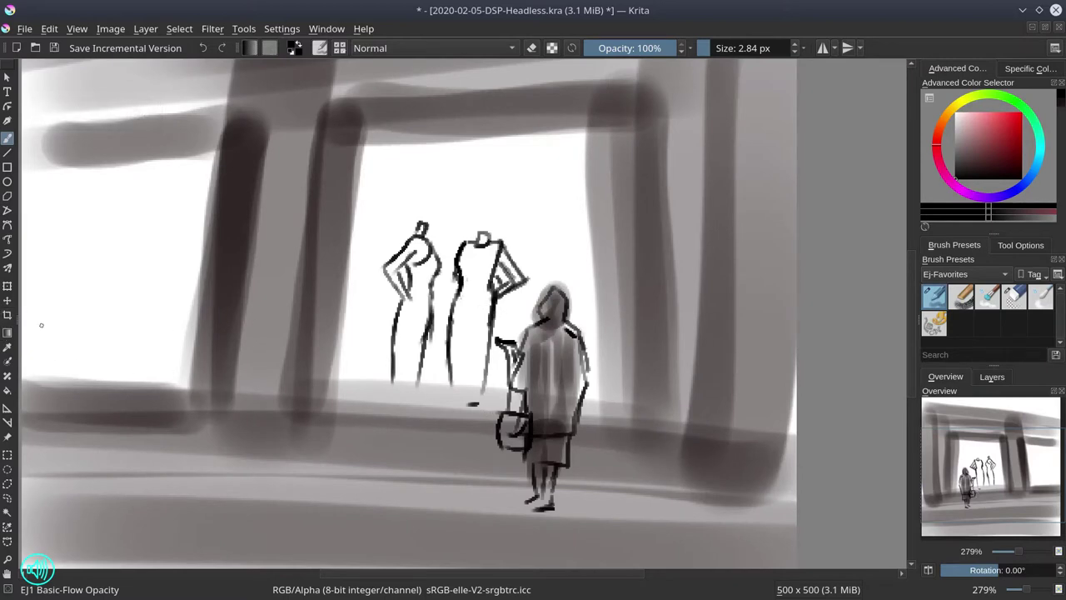
# Rotate the line-work layer slightly counter-clockwise with the Transform tool and apply it.
pyautogui.click(7, 286)
pyautogui.moveTo(617, 457); pyautogui.dragTo(648, 449)
pyautogui.press('Return')
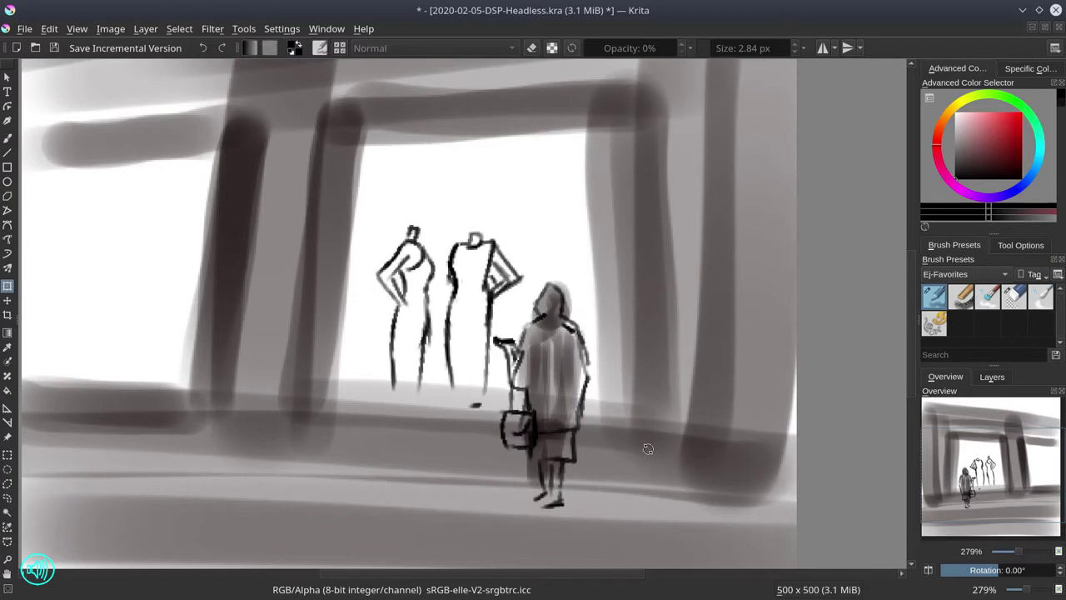
# Erase the first mannequin's right-hand skirt side with the 13.71 px eraser and redraw it using the 2.84 px brush at 100% opacity.
pyautogui.click(1015, 298)
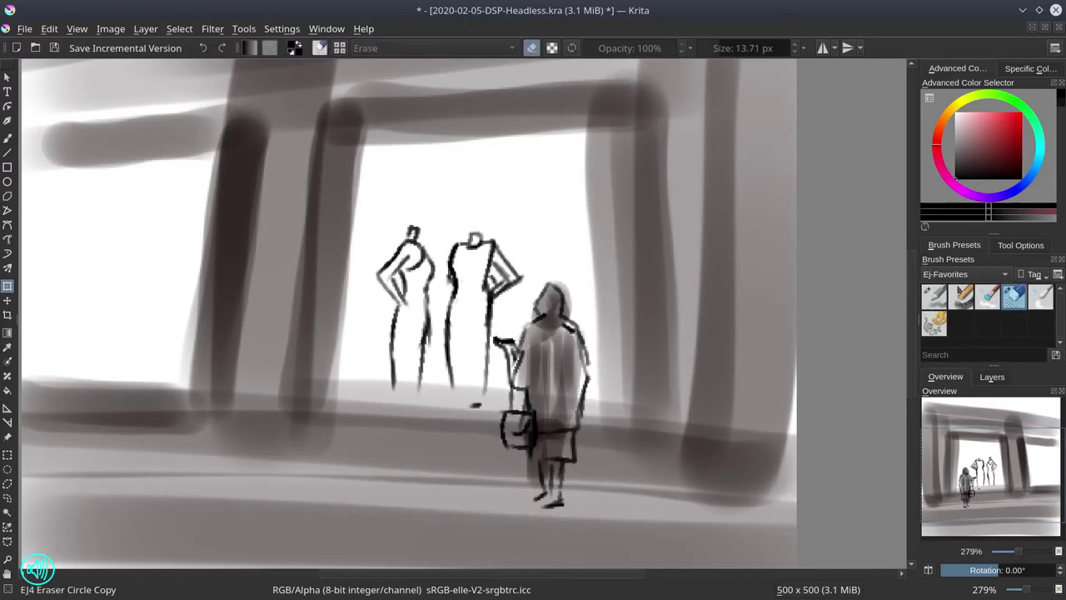
pyautogui.click(7, 138)
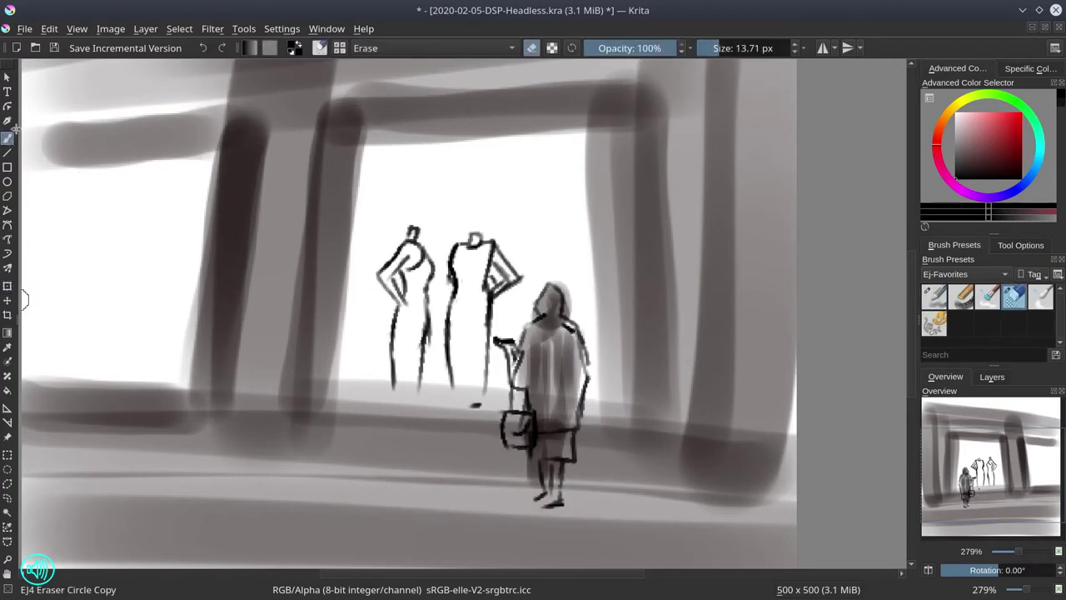
pyautogui.moveTo(429, 313); pyautogui.dragTo(429, 393)
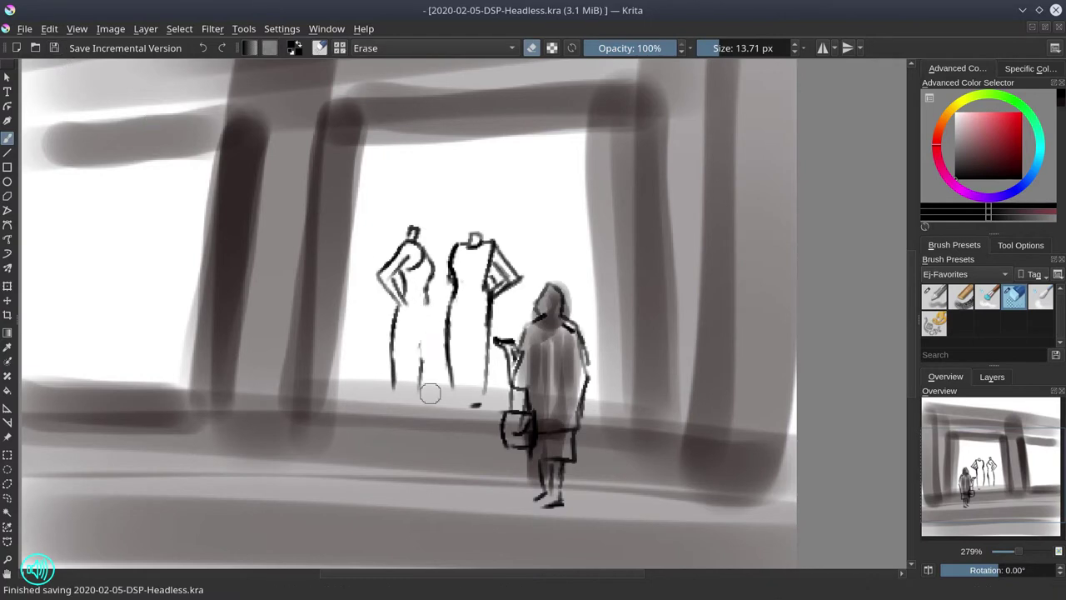
pyautogui.press('/')
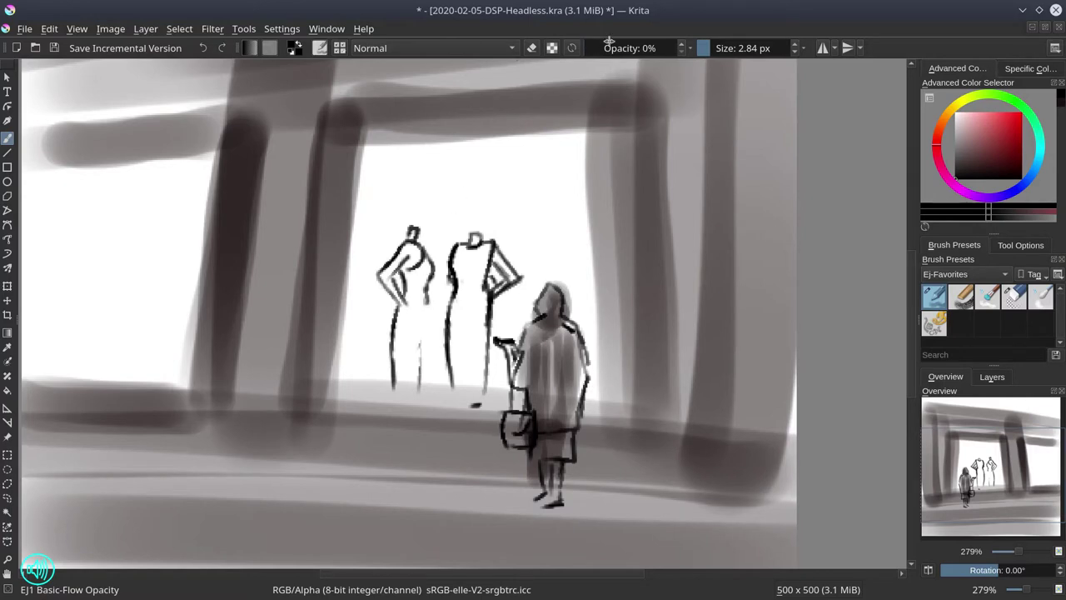
pyautogui.moveTo(610, 42); pyautogui.dragTo(725, 46)
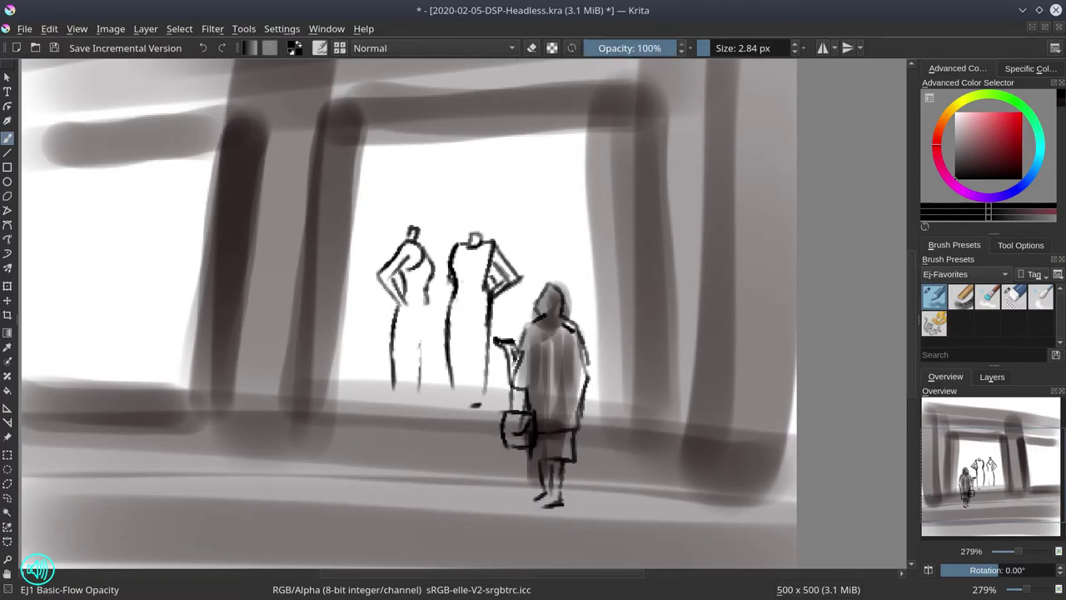
pyautogui.moveTo(433, 289); pyautogui.dragTo(425, 403)
pyautogui.moveTo(393, 363); pyautogui.dragTo(395, 341)
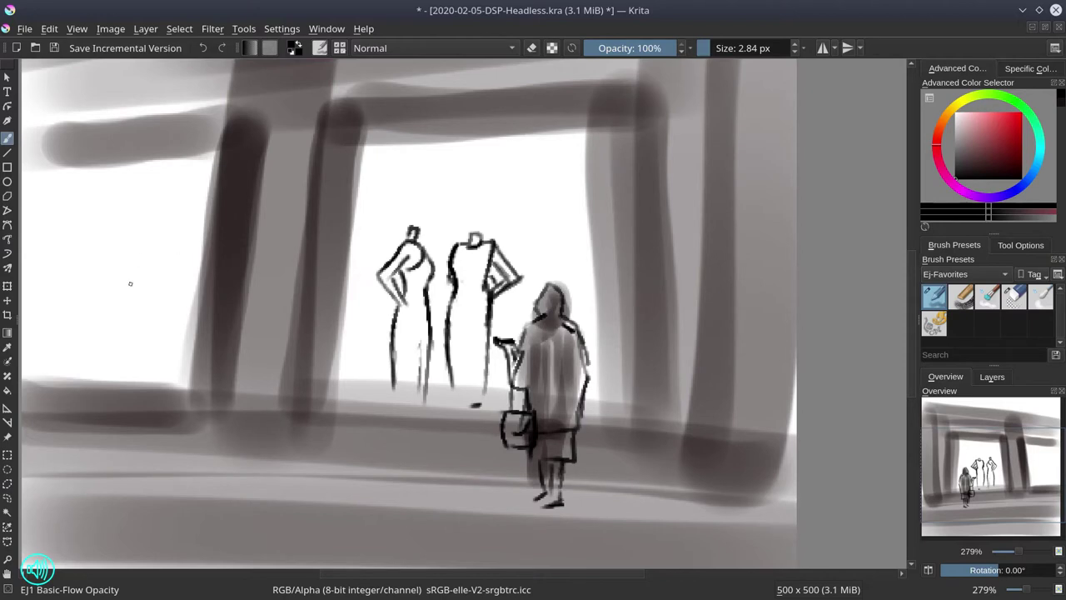
# Draw two smaller headless mannequins side by side in the neighbouring window, with necks, shoulders, bent arms and long skirt sides.
pyautogui.moveTo(105, 246)
pyautogui.mouseDown()
pyautogui.moveTo(88, 273)
pyautogui.moveTo(127, 281)
pyautogui.moveTo(77, 286)
pyautogui.moveTo(131, 286)
pyautogui.moveTo(91, 281)
pyautogui.moveTo(122, 273)
pyautogui.moveTo(98, 299)
pyautogui.moveTo(121, 297)
pyautogui.moveTo(93, 343)
pyautogui.mouseUp()
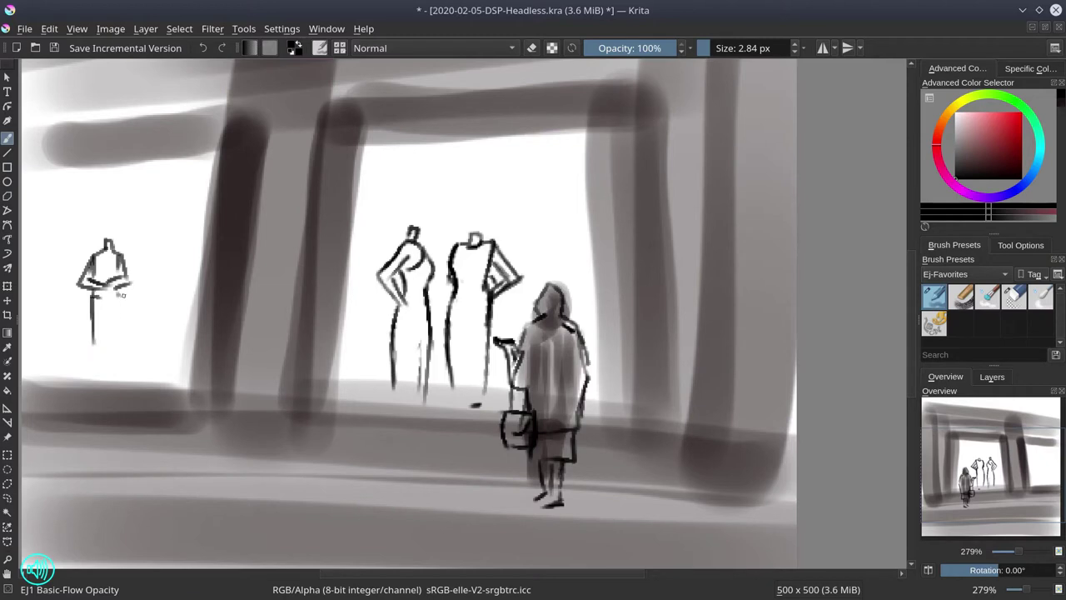
pyautogui.moveTo(123, 290); pyautogui.dragTo(129, 362)
pyautogui.moveTo(125, 313); pyautogui.dragTo(126, 370)
pyautogui.moveTo(154, 254)
pyautogui.mouseDown()
pyautogui.moveTo(161, 283)
pyautogui.moveTo(154, 254)
pyautogui.moveTo(169, 236)
pyautogui.moveTo(193, 280)
pyautogui.moveTo(154, 286)
pyautogui.moveTo(184, 286)
pyautogui.moveTo(160, 266)
pyautogui.moveTo(154, 348)
pyautogui.mouseUp()
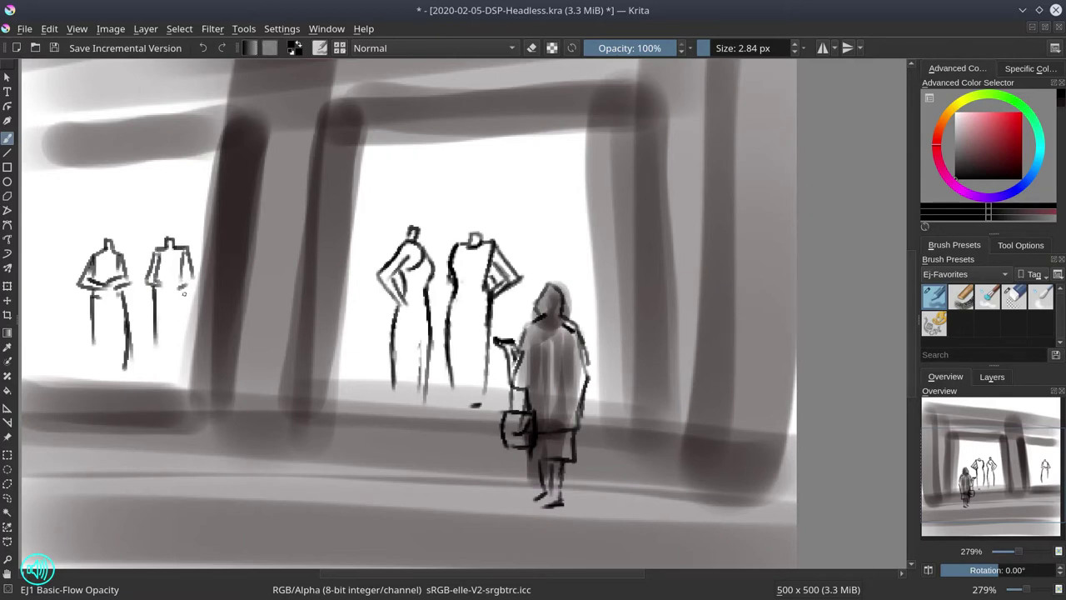
pyautogui.moveTo(184, 293); pyautogui.dragTo(179, 343)
pyautogui.moveTo(185, 293); pyautogui.dragTo(182, 323)
# Turn off the mirrored view and outline the outer side and top edge of the main window with a 3.93 px brush.
pyautogui.press('m')
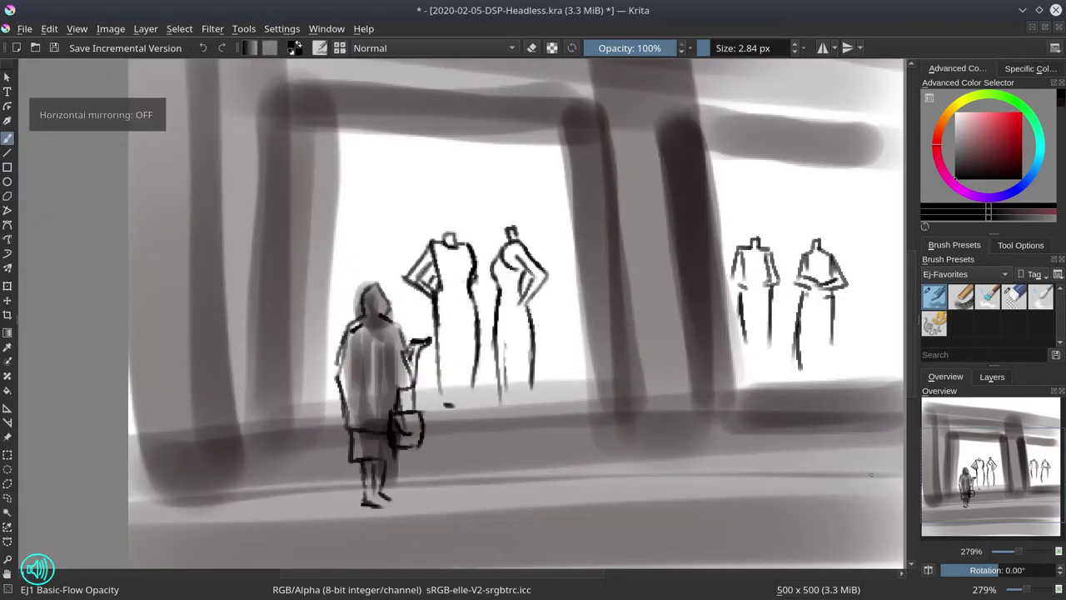
pyautogui.moveTo(480, 259); pyautogui.dragTo(476, 300)
pyautogui.moveTo(367, 180)
pyautogui.mouseDown()
pyautogui.moveTo(376, 181)
pyautogui.moveTo(367, 257)
pyautogui.mouseUp()
pyautogui.moveTo(368, 202); pyautogui.dragTo(371, 288)
pyautogui.moveTo(369, 238)
pyautogui.mouseDown()
pyautogui.moveTo(375, 343)
pyautogui.moveTo(383, 274)
pyautogui.moveTo(388, 350)
pyautogui.mouseUp()
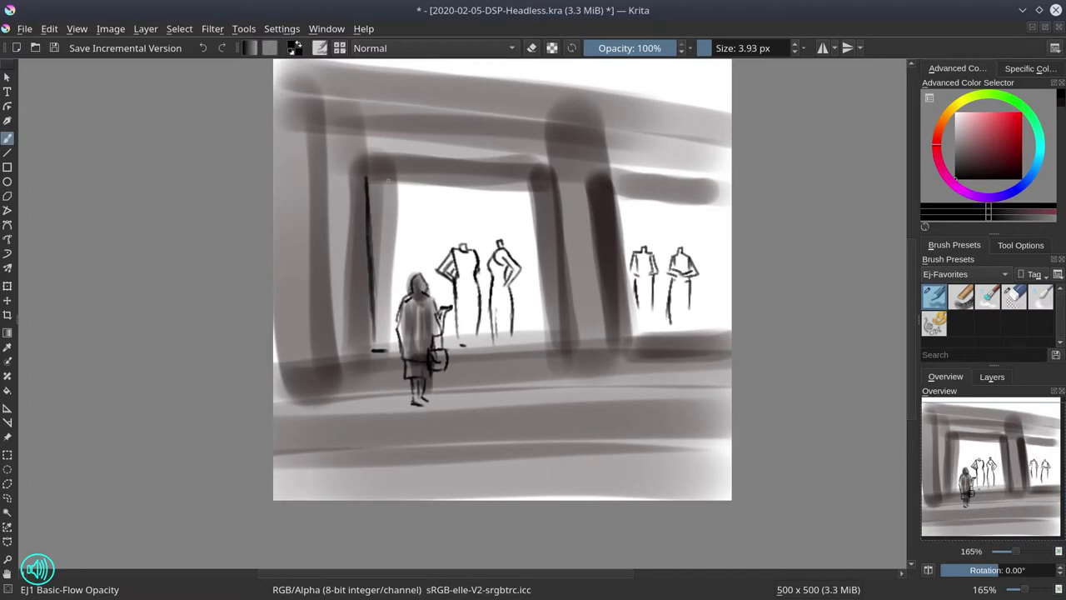
pyautogui.moveTo(368, 175); pyautogui.dragTo(486, 173)
pyautogui.moveTo(370, 171); pyautogui.dragTo(512, 174)
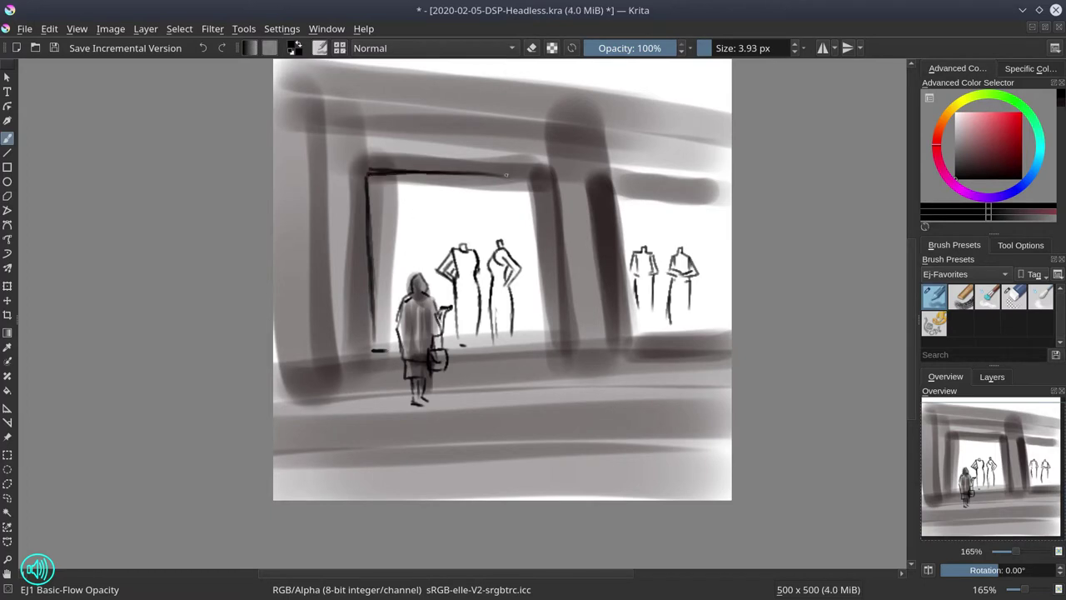
# Complete the main window's outline with its pillar-side edge and sill, and reinforce the opposite side.
pyautogui.moveTo(418, 172)
pyautogui.mouseDown()
pyautogui.moveTo(542, 177)
pyautogui.moveTo(548, 237)
pyautogui.mouseUp()
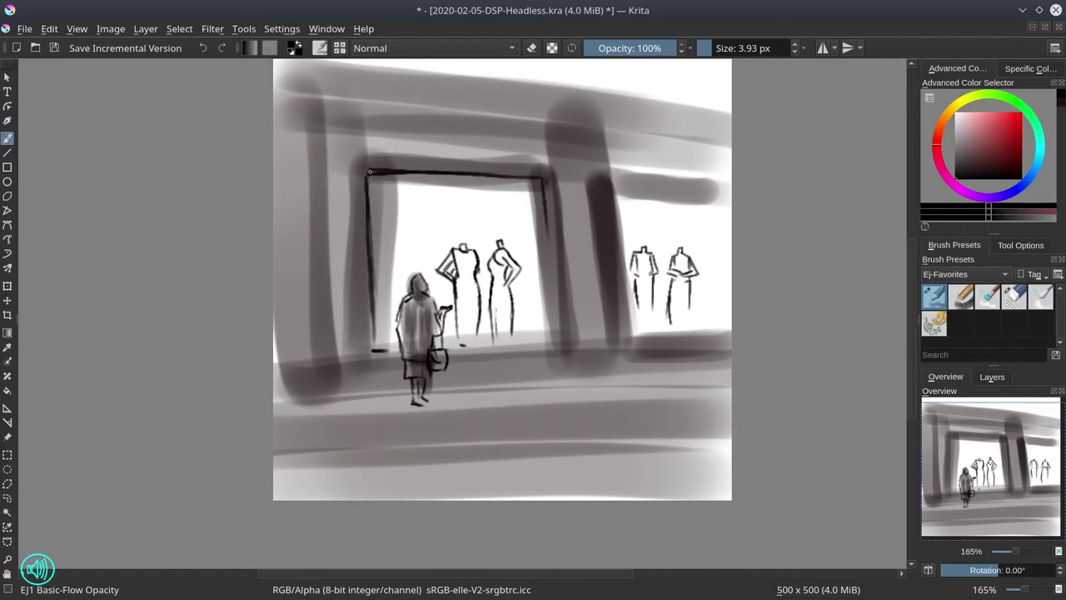
pyautogui.moveTo(370, 172); pyautogui.dragTo(372, 348)
pyautogui.moveTo(545, 180); pyautogui.dragTo(558, 352)
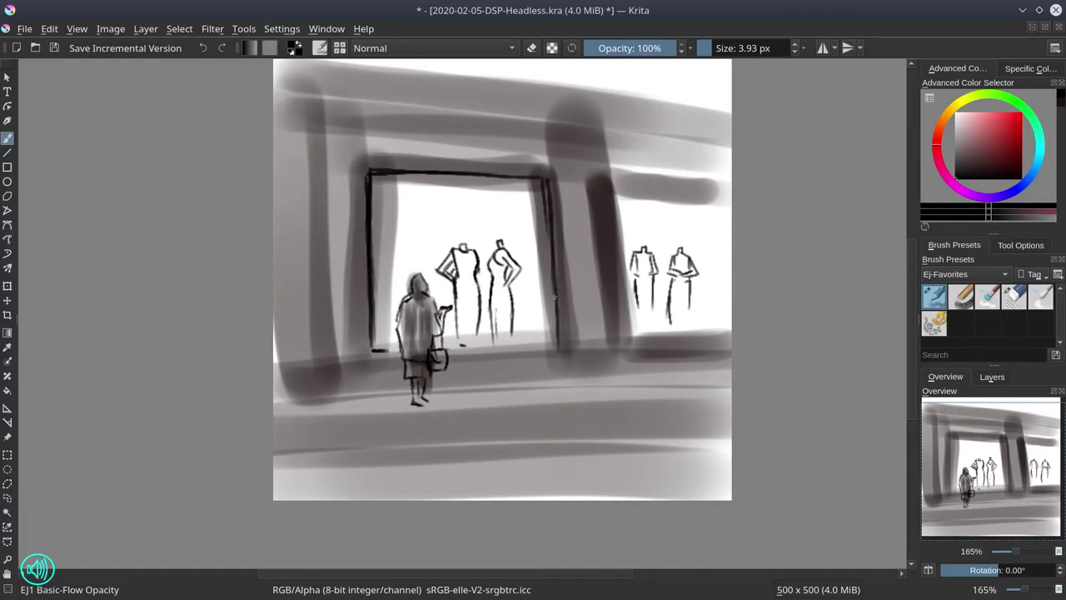
pyautogui.moveTo(448, 353); pyautogui.dragTo(519, 350)
pyautogui.moveTo(446, 351); pyautogui.dragTo(558, 350)
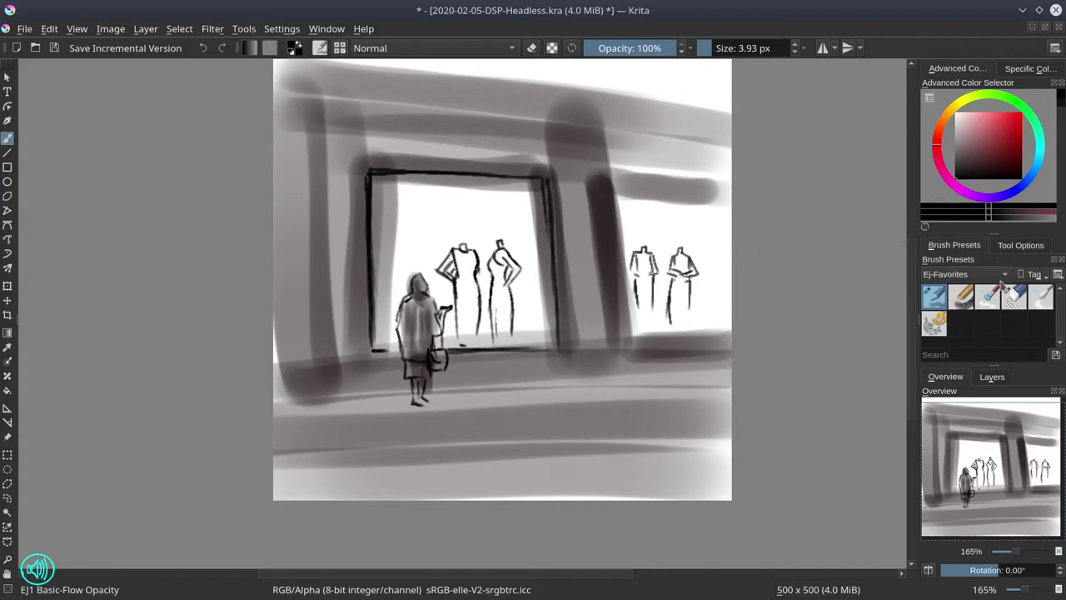
# Erase the stray line inside the main window's pillar-side edge with the 13.71 px eraser and check the layer list.
pyautogui.click(1014, 296)
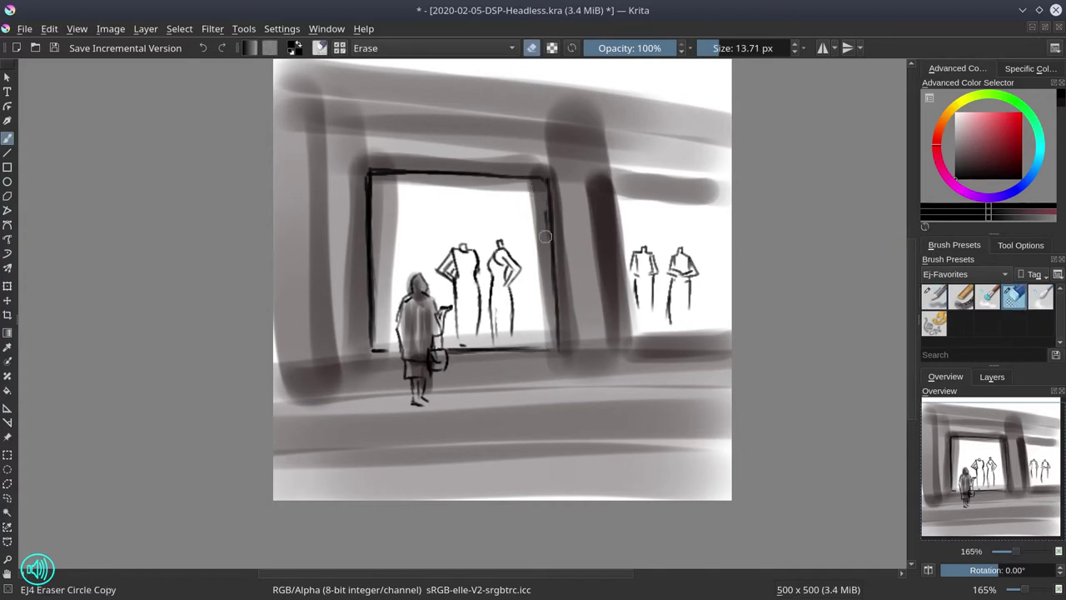
pyautogui.click(998, 380)
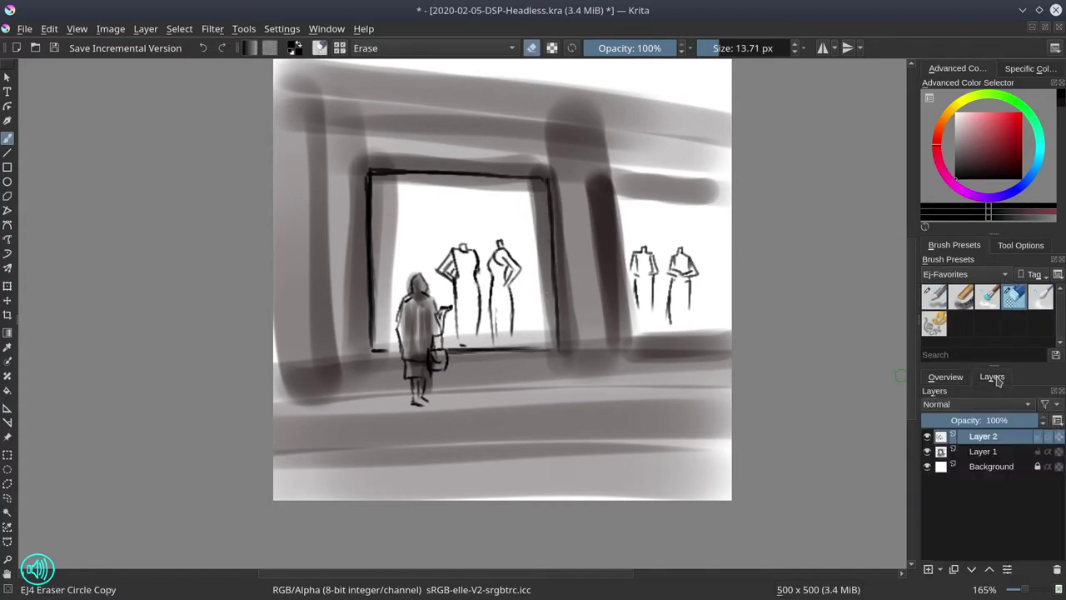
pyautogui.click(952, 377)
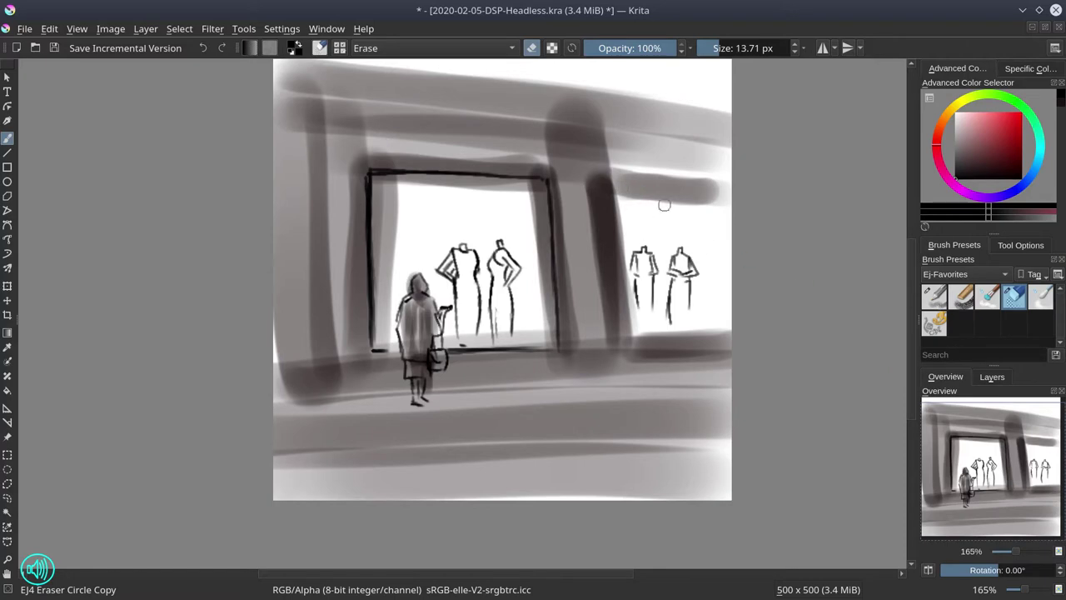
# Outline the second window's pillar-side edge, top edge and sill with the 3.93 px basic brush.
pyautogui.click(935, 296)
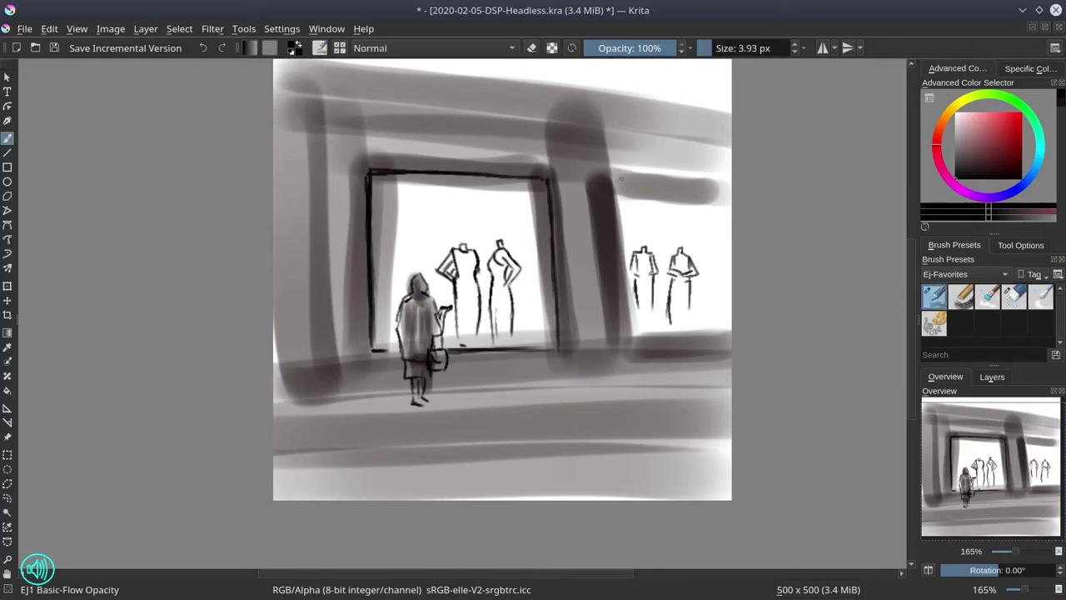
pyautogui.moveTo(621, 177); pyautogui.dragTo(629, 345)
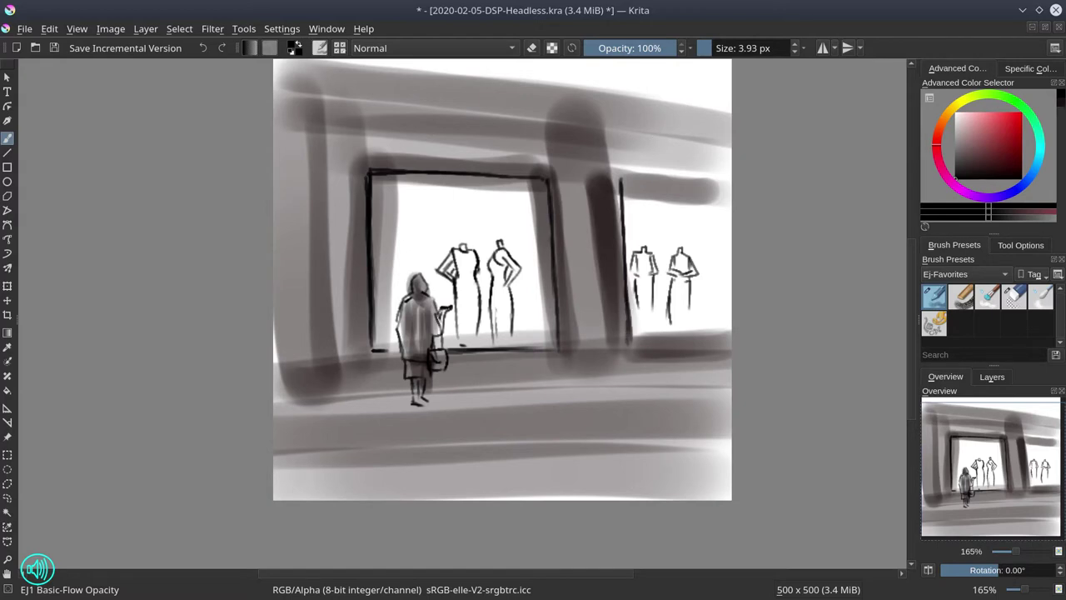
pyautogui.moveTo(621, 179)
pyautogui.mouseDown()
pyautogui.moveTo(716, 188)
pyautogui.moveTo(691, 188)
pyautogui.mouseUp()
pyautogui.moveTo(663, 344)
pyautogui.mouseDown()
pyautogui.moveTo(635, 344)
pyautogui.moveTo(679, 344)
pyautogui.mouseUp()
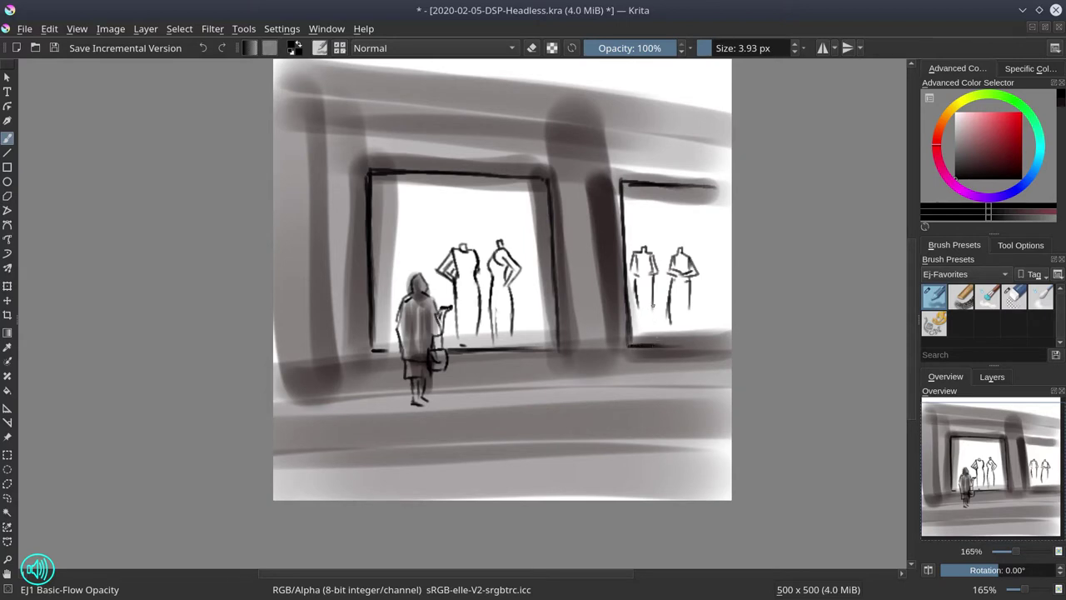
# Extend the lower bodies of the two mannequins in the second window down to its sill and add feet.
pyautogui.moveTo(653, 302)
pyautogui.mouseDown()
pyautogui.moveTo(639, 336)
pyautogui.moveTo(655, 337)
pyautogui.mouseUp()
pyautogui.moveTo(638, 281); pyautogui.dragTo(638, 336)
pyautogui.moveTo(688, 297)
pyautogui.mouseDown()
pyautogui.moveTo(681, 334)
pyautogui.moveTo(691, 338)
pyautogui.mouseUp()
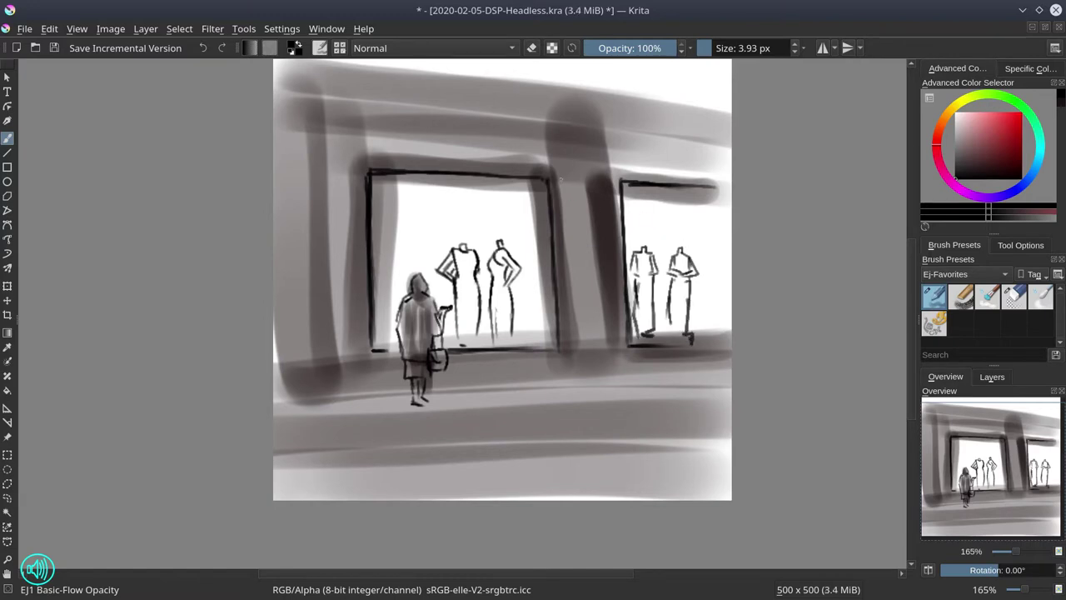
# Thicken the main window's upper corner by the pillar and draw a long sloping ledge line above both windows.
pyautogui.moveTo(553, 178); pyautogui.dragTo(552, 198)
pyautogui.moveTo(314, 132); pyautogui.dragTo(526, 147)
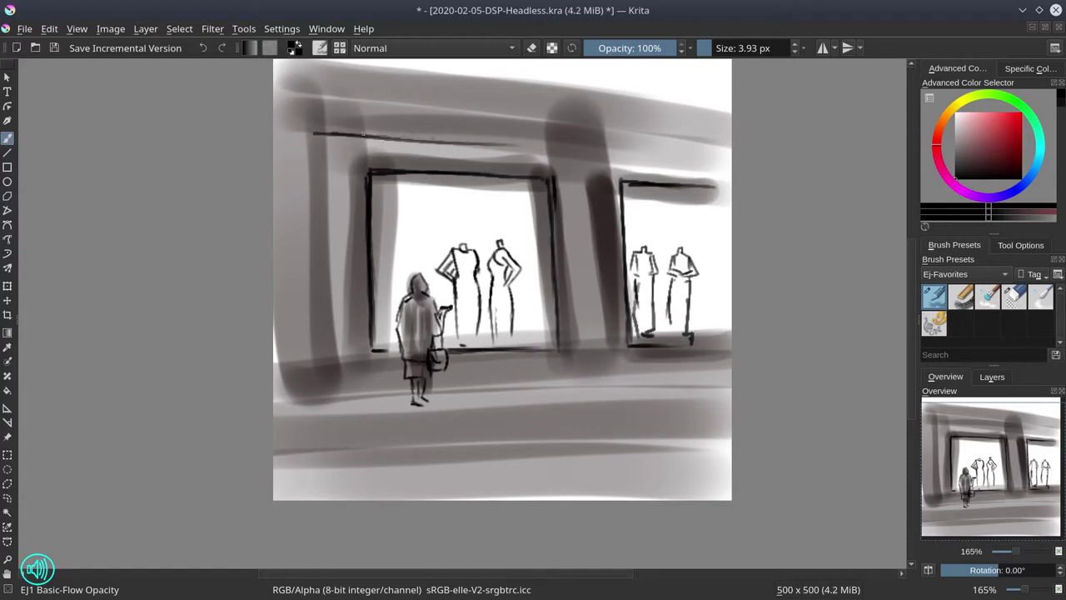
pyautogui.moveTo(363, 135); pyautogui.dragTo(556, 146)
pyautogui.moveTo(459, 141); pyautogui.dragTo(616, 150)
pyautogui.moveTo(520, 144); pyautogui.dragTo(666, 152)
pyautogui.moveTo(570, 147); pyautogui.dragTo(713, 155)
pyautogui.moveTo(617, 146); pyautogui.dragTo(731, 160)
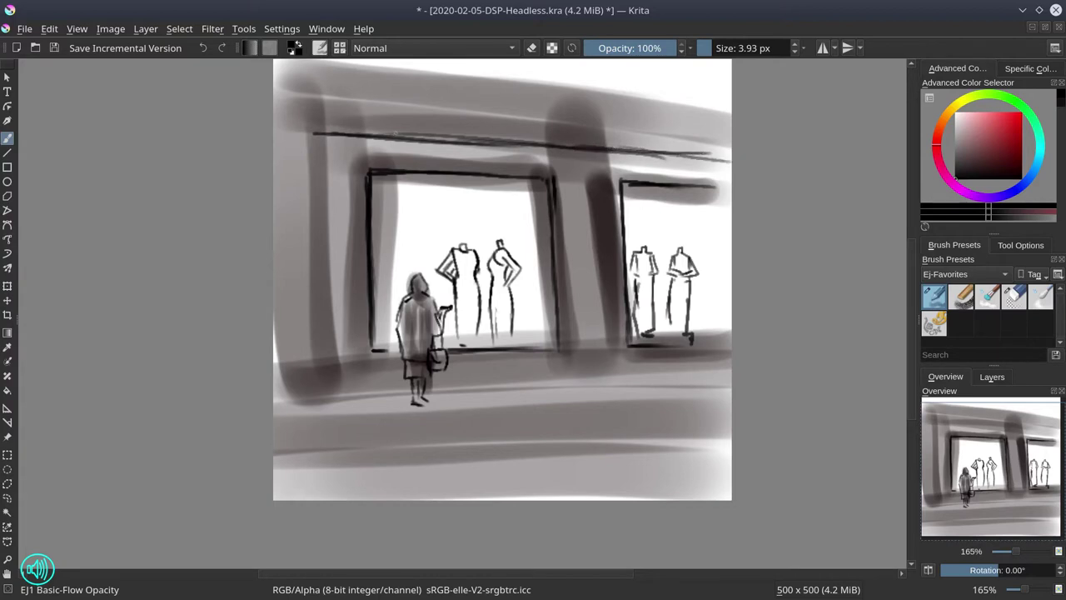
# Darken the ledge line above the windows and add a parallel line just above it.
pyautogui.moveTo(306, 133); pyautogui.dragTo(451, 147)
pyautogui.moveTo(387, 132); pyautogui.dragTo(638, 150)
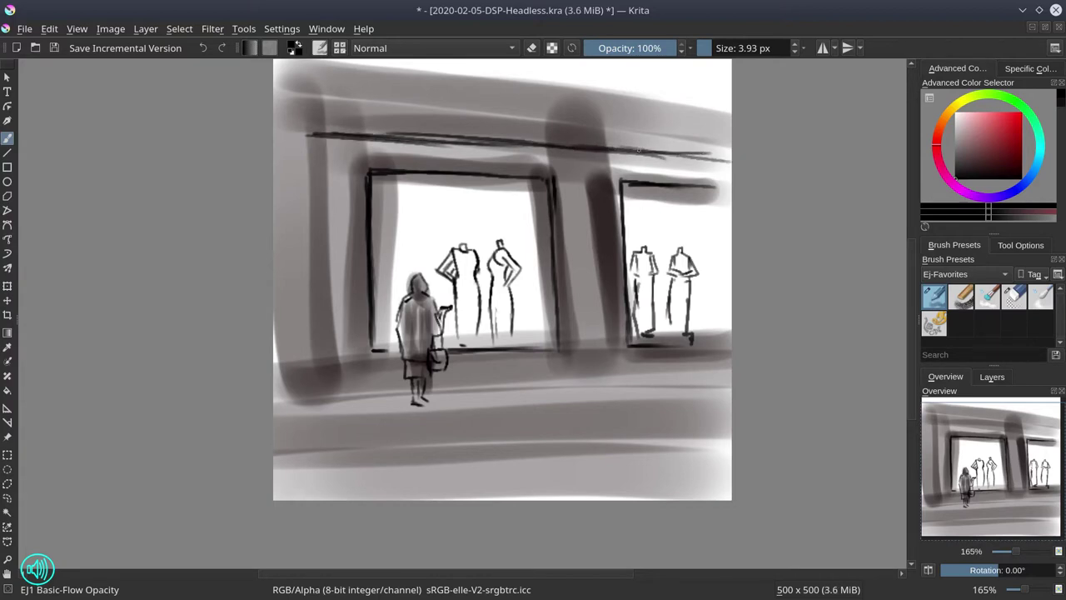
pyautogui.moveTo(293, 125); pyautogui.dragTo(596, 140)
pyautogui.moveTo(473, 135); pyautogui.dragTo(723, 155)
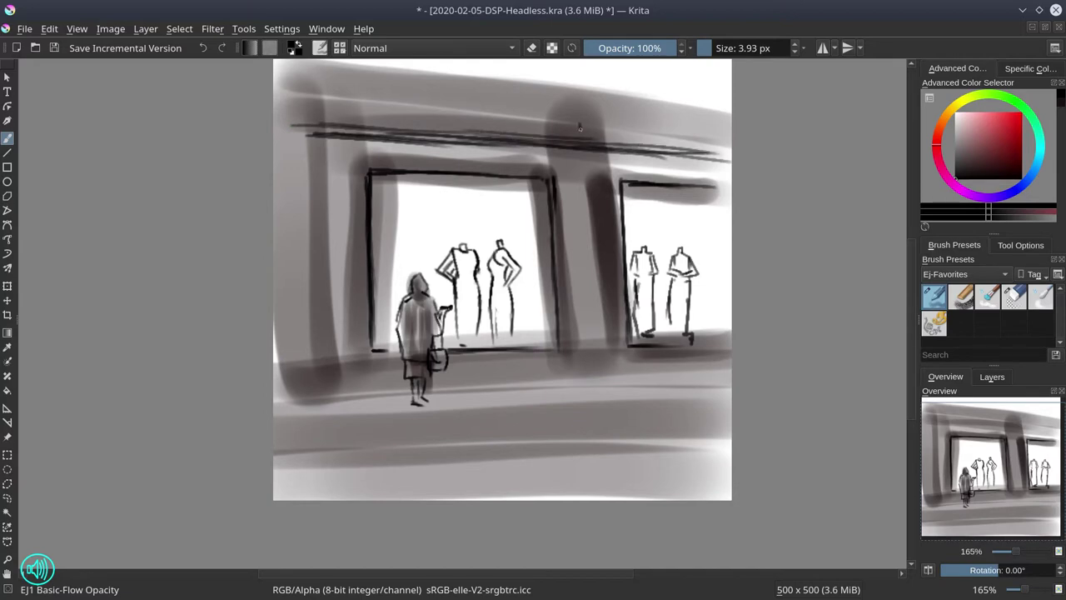
# Draw a small rectangular block on top of the middle pillar and upper fascia lines on both sides of it.
pyautogui.moveTo(580, 128); pyautogui.dragTo(582, 141)
pyautogui.moveTo(590, 120)
pyautogui.mouseDown()
pyautogui.moveTo(592, 145)
pyautogui.moveTo(578, 139)
pyautogui.moveTo(592, 138)
pyautogui.moveTo(586, 118)
pyautogui.mouseUp()
pyautogui.moveTo(307, 102); pyautogui.dragTo(491, 110)
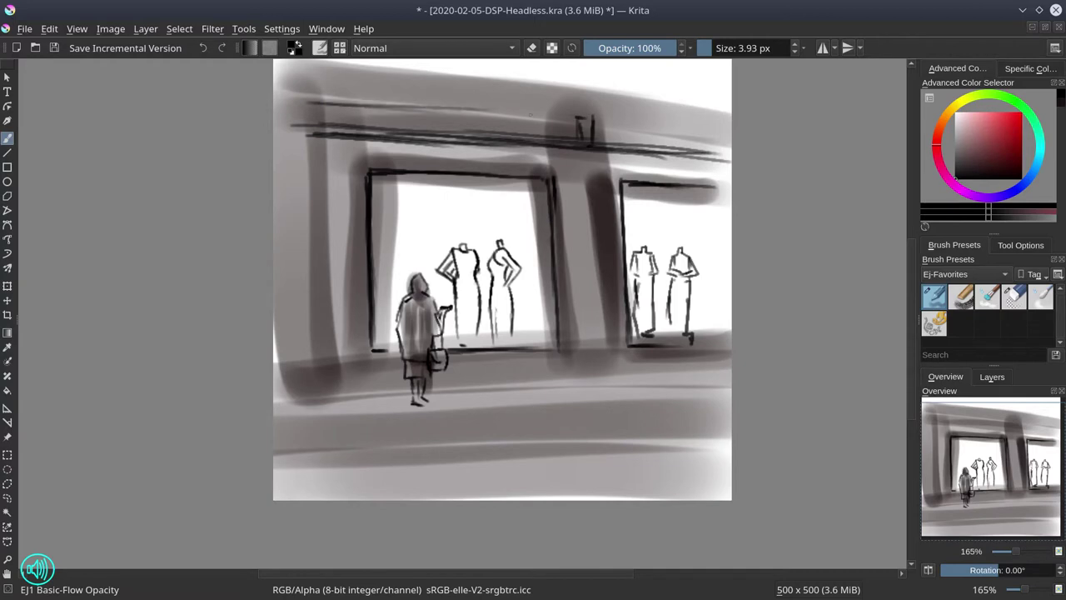
pyautogui.moveTo(605, 123); pyautogui.dragTo(704, 130)
pyautogui.moveTo(429, 108); pyautogui.dragTo(534, 116)
pyautogui.moveTo(390, 110)
pyautogui.mouseDown()
pyautogui.moveTo(587, 122)
pyautogui.moveTo(593, 131)
pyautogui.mouseUp()
pyautogui.moveTo(601, 122); pyautogui.dragTo(636, 127)
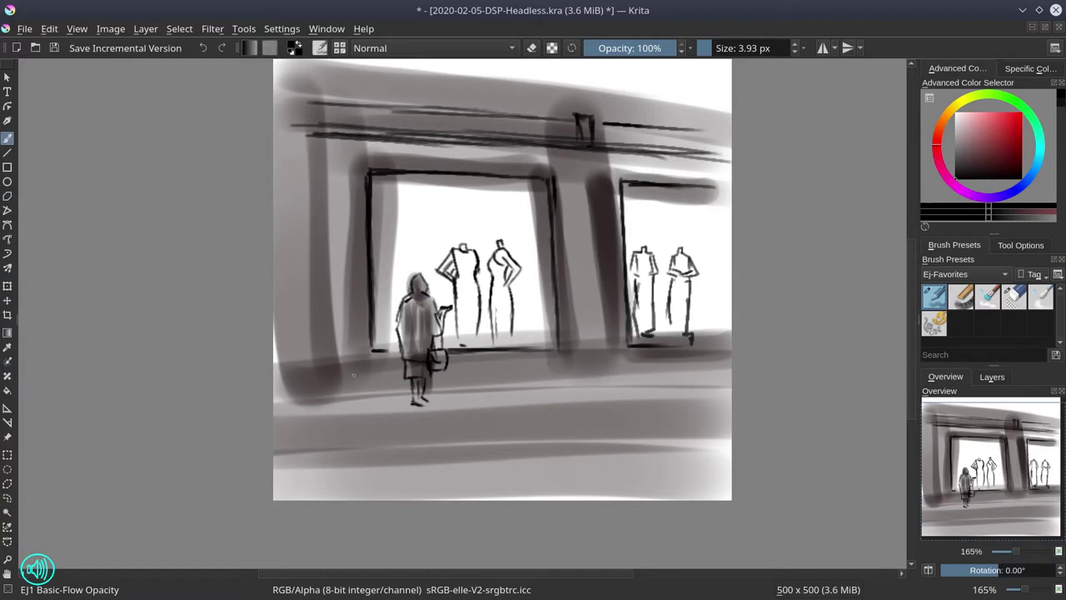
# Draw the wall's base line below both windows and extend the sill line from the main window to the second one.
pyautogui.moveTo(288, 380); pyautogui.dragTo(359, 377)
pyautogui.moveTo(448, 373); pyautogui.dragTo(588, 366)
pyautogui.moveTo(488, 372); pyautogui.dragTo(668, 361)
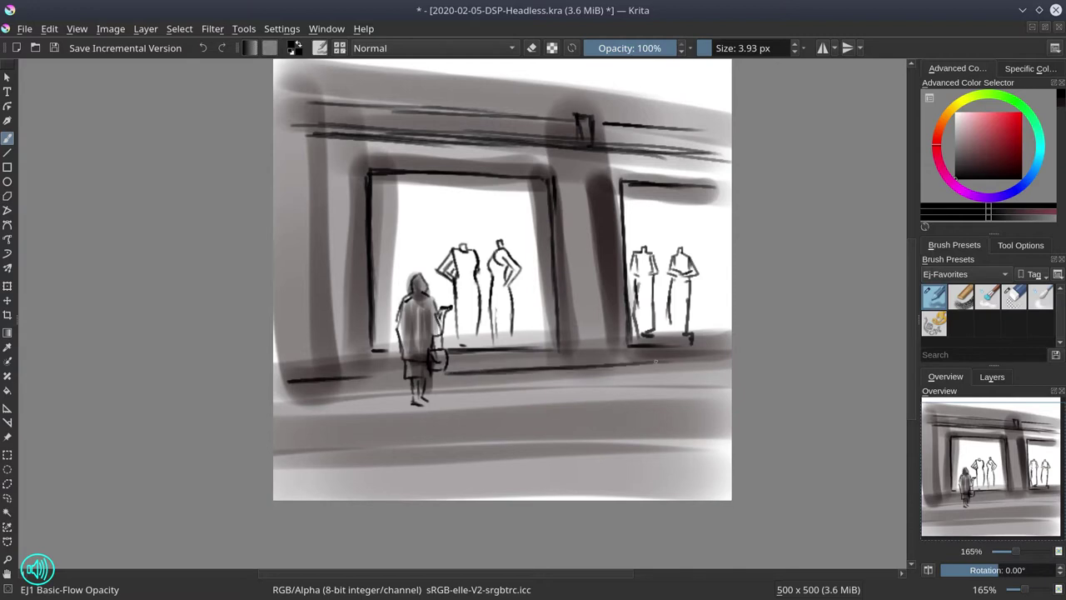
pyautogui.moveTo(568, 365); pyautogui.dragTo(693, 362)
pyautogui.moveTo(472, 350); pyautogui.dragTo(703, 343)
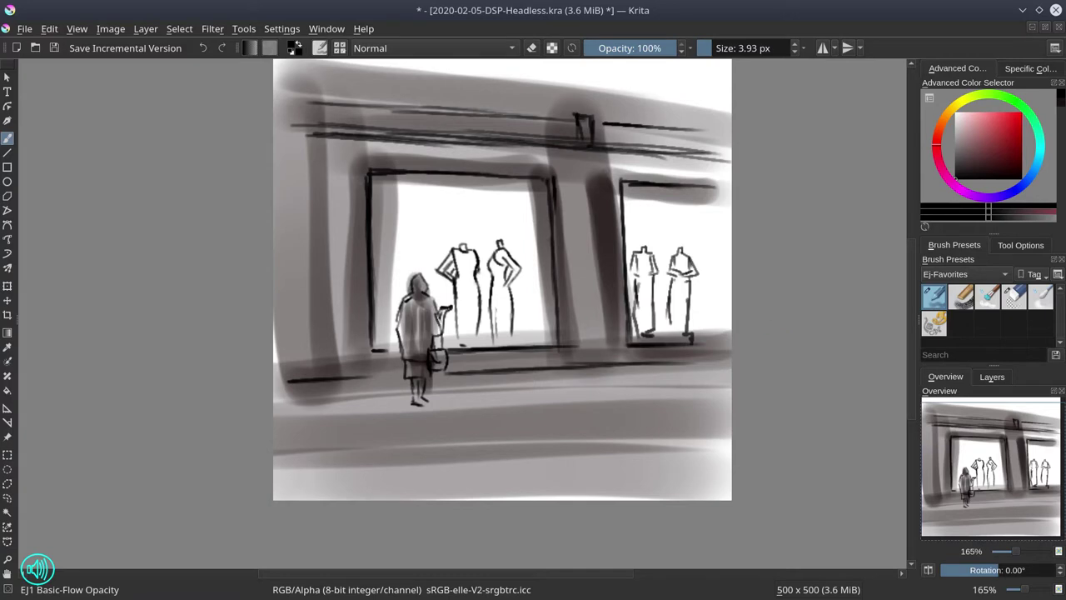
# Mirror the canvas view and rotate the line-work layer slightly counter-clockwise.
pyautogui.click(928, 571)
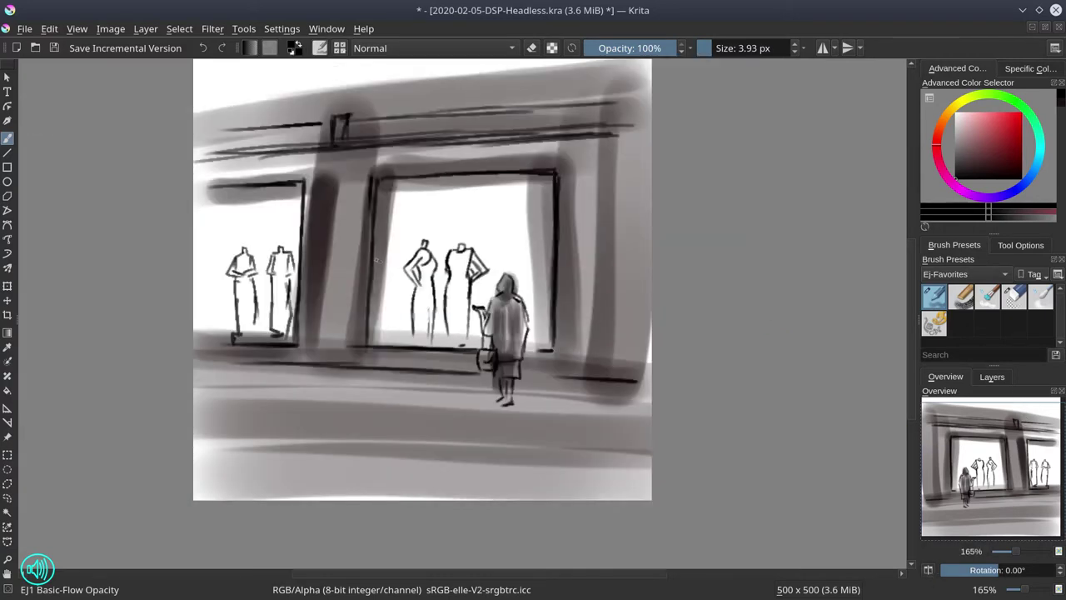
pyautogui.click(7, 287)
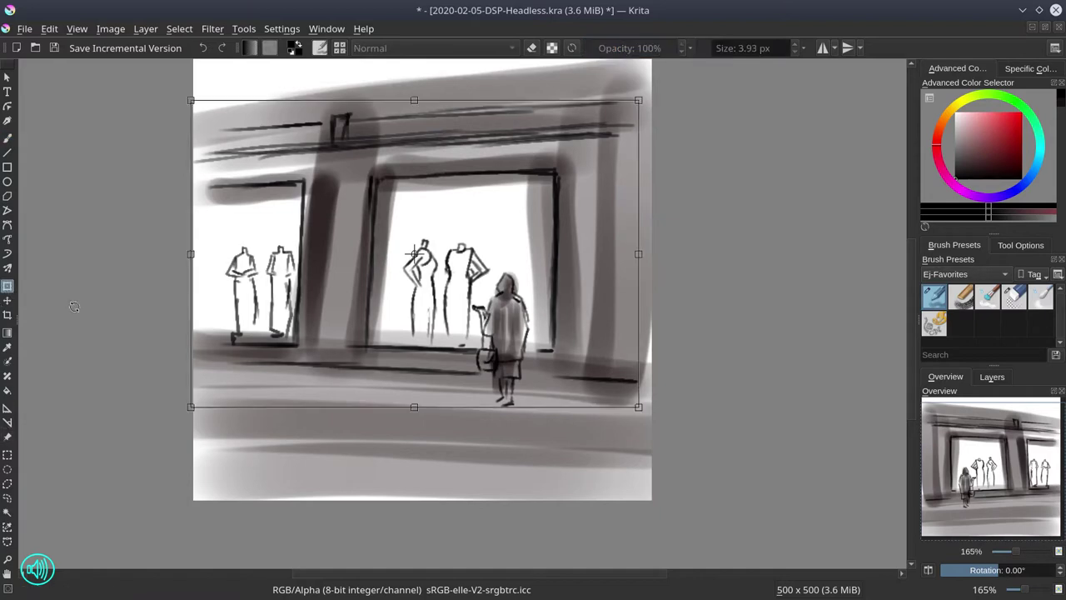
pyautogui.moveTo(708, 422); pyautogui.dragTo(716, 421)
pyautogui.press('Return')
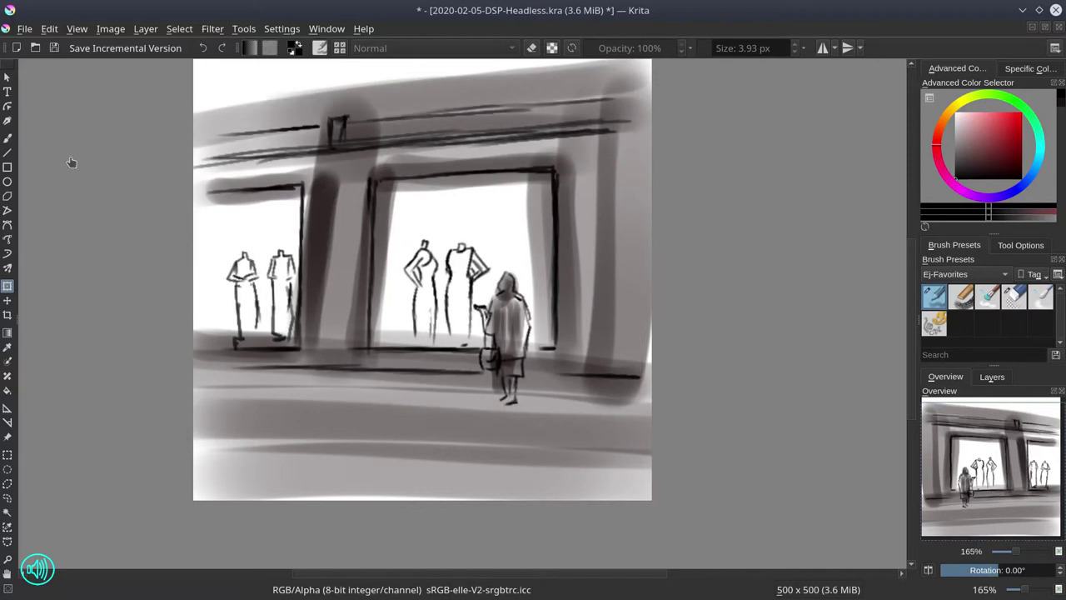
# Redraw the sills of both windows with the 3.93 px brush to follow the perspective.
pyautogui.click(8, 137)
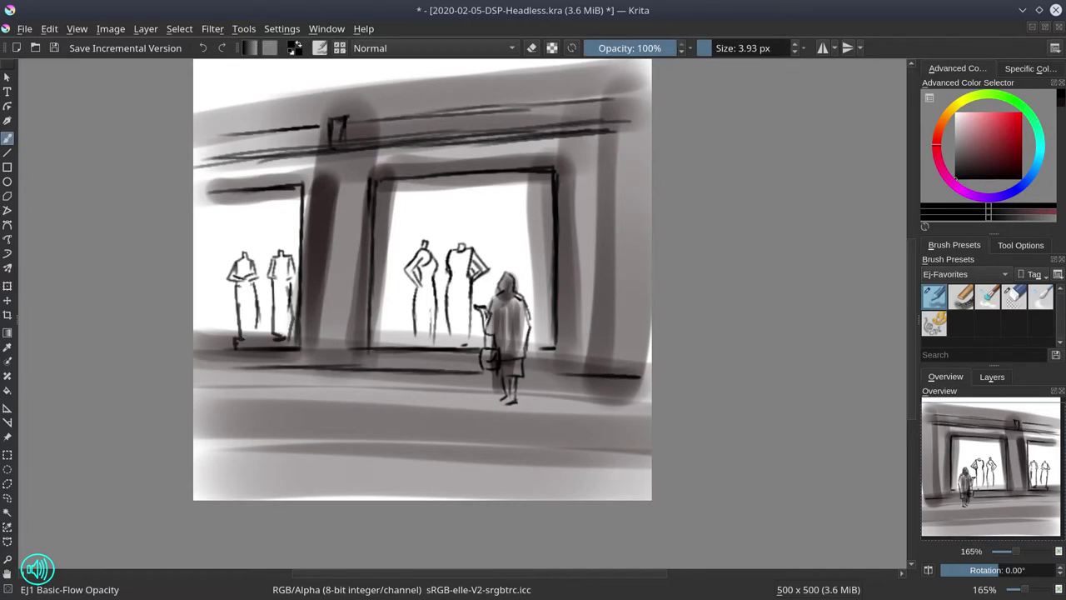
pyautogui.moveTo(267, 344)
pyautogui.mouseDown()
pyautogui.moveTo(193, 340)
pyautogui.moveTo(297, 341)
pyautogui.mouseUp()
pyautogui.moveTo(365, 345); pyautogui.dragTo(438, 347)
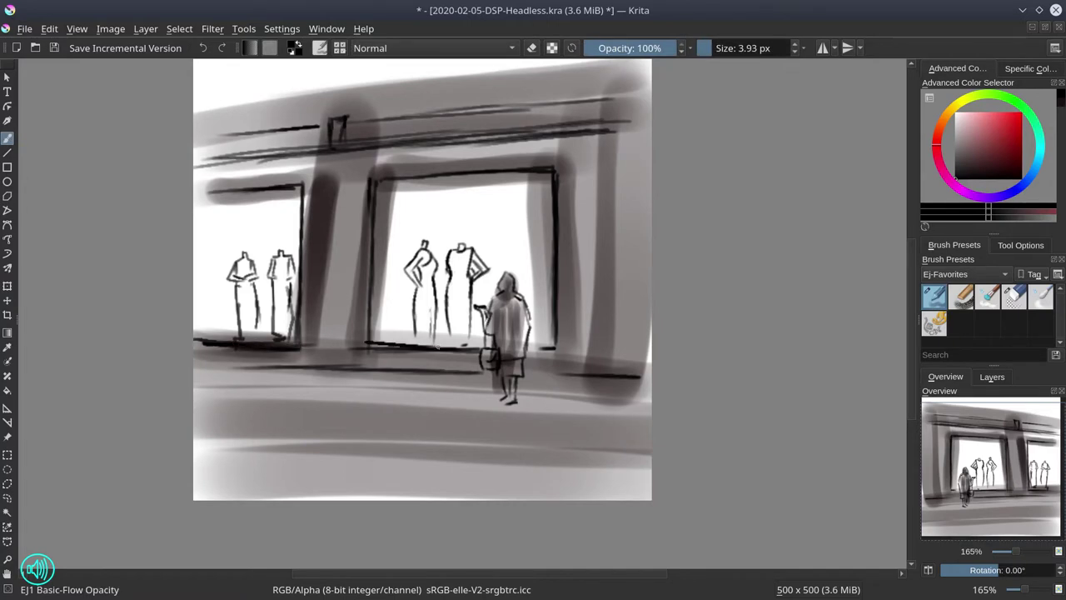
# Strengthen the end of the main window's sill and the wall's base line with the 3.93 px brush, and save the file.
pyautogui.moveTo(526, 350); pyautogui.dragTo(564, 351)
pyautogui.moveTo(196, 358); pyautogui.dragTo(444, 368)
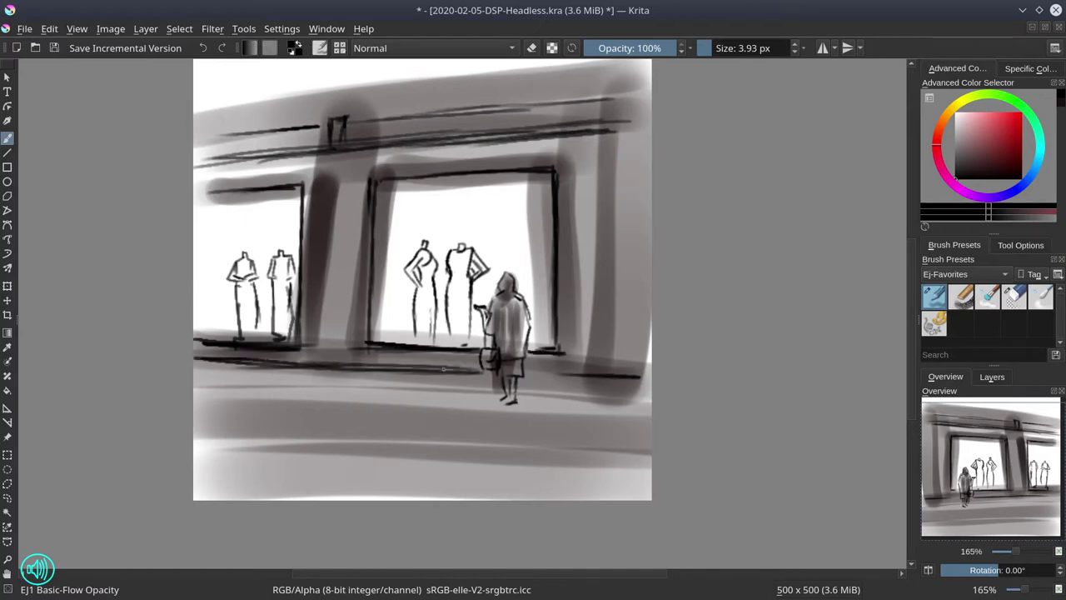
pyautogui.moveTo(530, 376); pyautogui.dragTo(651, 385)
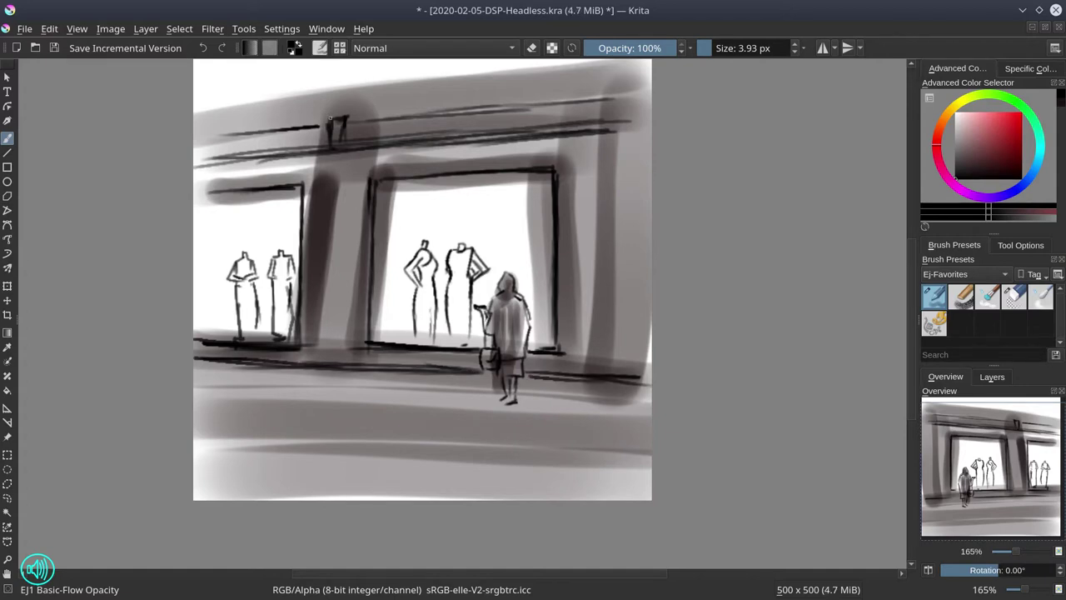
pyautogui.click(54, 48)
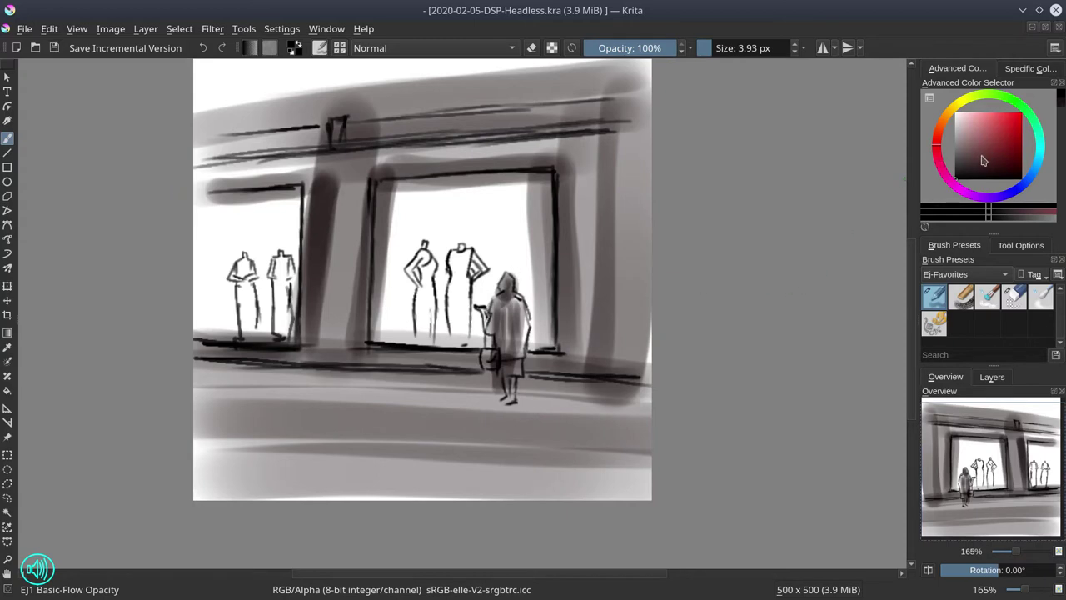
# On Layer 1, fill the main window with muted red texture using the EJ7-Shapes Mecha brush at 139.36 px.
pyautogui.moveTo(982, 160); pyautogui.dragTo(1000, 136)
pyautogui.click(936, 326)
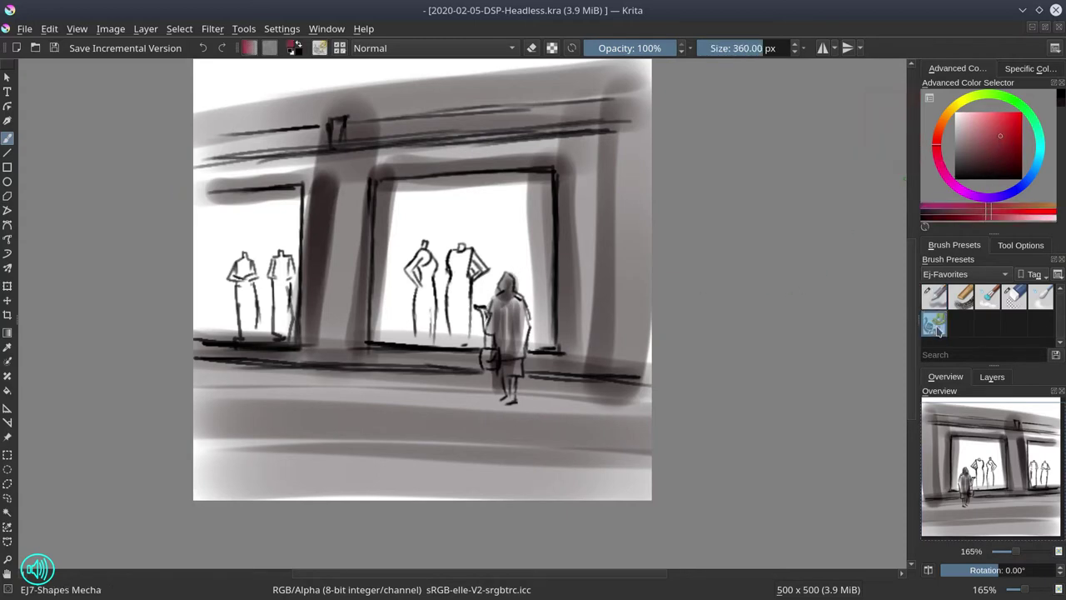
pyautogui.click(991, 378)
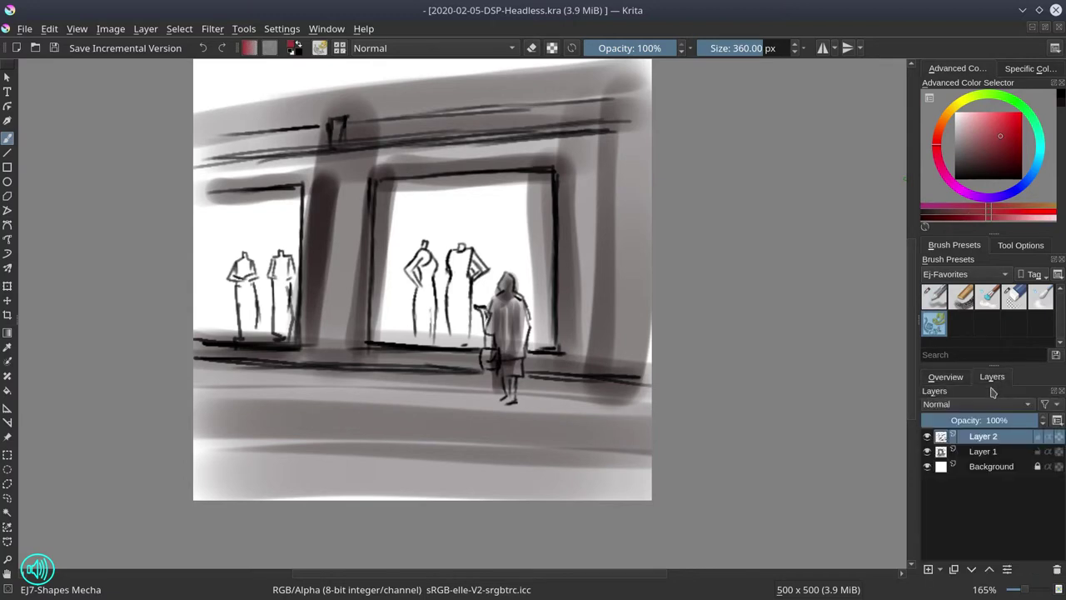
pyautogui.click(991, 455)
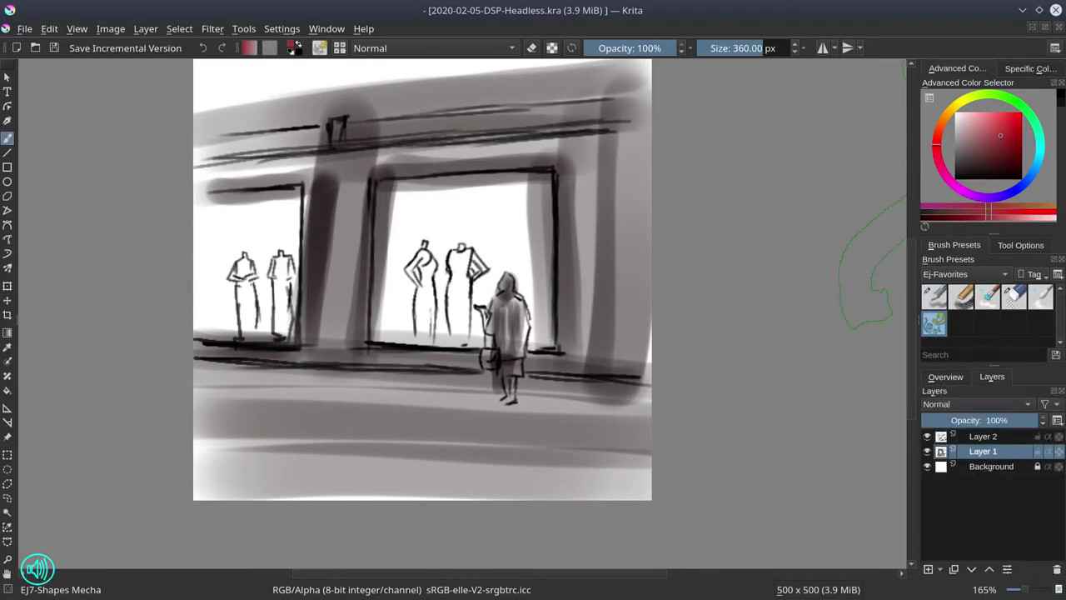
pyautogui.moveTo(494, 185)
pyautogui.keyDown('shift'); pyautogui.mouseDown()
pyautogui.moveTo(439, 197)
pyautogui.moveTo(421, 275)
pyautogui.moveTo(533, 179)
pyautogui.moveTo(470, 308)
pyautogui.moveTo(458, 242)
pyautogui.moveTo(400, 317)
pyautogui.moveTo(449, 341)
pyautogui.moveTo(412, 350)
pyautogui.moveTo(432, 260)
pyautogui.moveTo(475, 334)
pyautogui.moveTo(524, 200)
pyautogui.moveTo(508, 329)
pyautogui.mouseUp(); pyautogui.keyUp('shift')
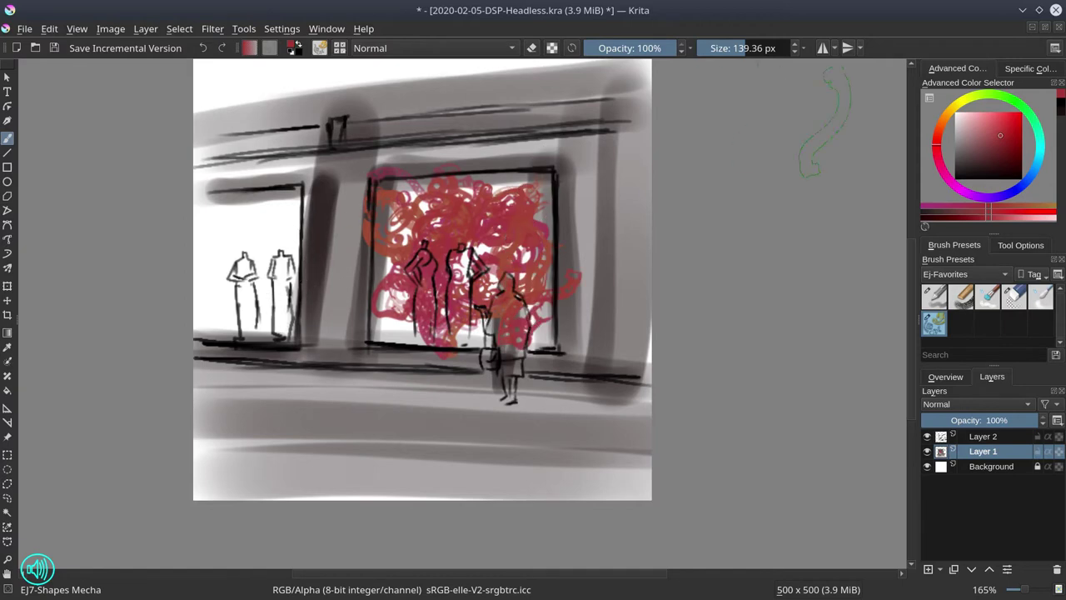
# Scatter lighter orange texture strokes over the red in the main window and along its edges.
pyautogui.click(989, 134)
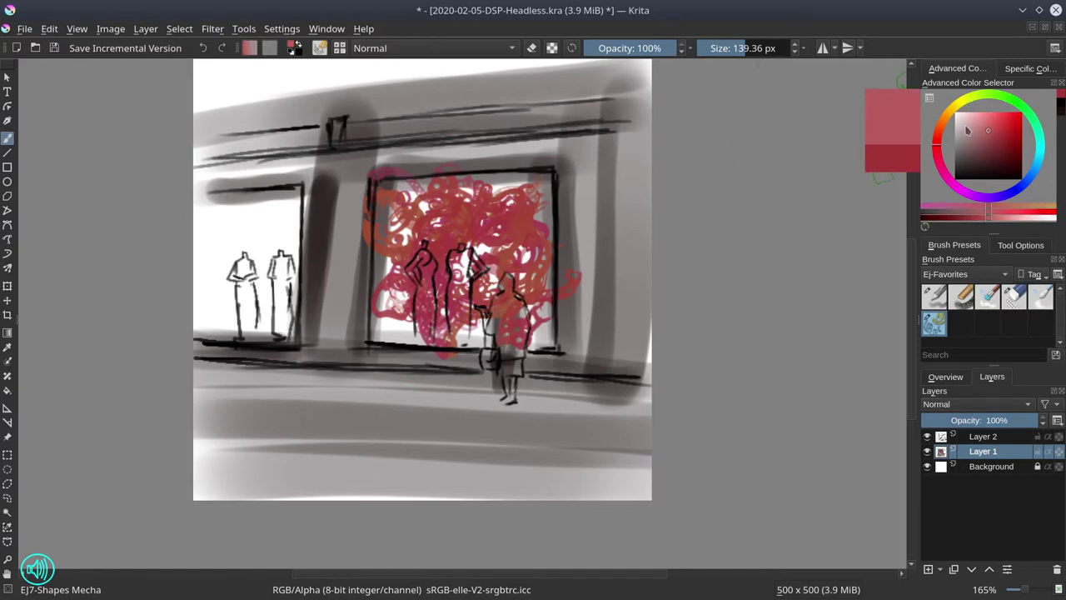
pyautogui.click(940, 127)
pyautogui.moveTo(479, 248)
pyautogui.mouseDown()
pyautogui.moveTo(535, 188)
pyautogui.moveTo(512, 213)
pyautogui.mouseUp()
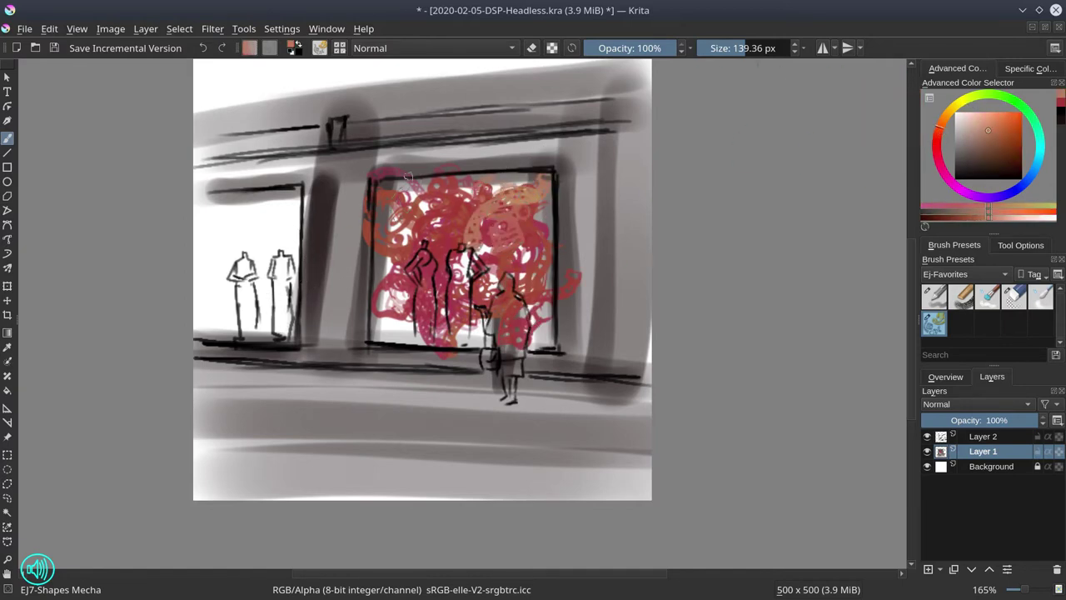
pyautogui.moveTo(408, 179); pyautogui.dragTo(359, 200)
pyautogui.moveTo(371, 250); pyautogui.dragTo(390, 360)
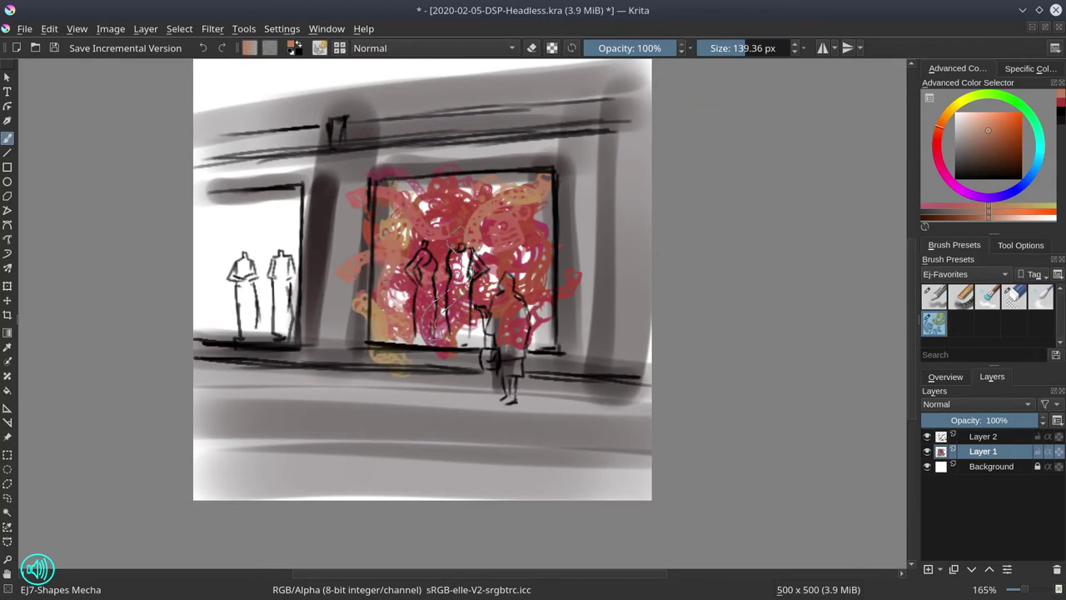
pyautogui.moveTo(545, 235); pyautogui.dragTo(513, 250)
# Fill the second window with orange and muted yellow texture strokes behind its mannequins.
pyautogui.moveTo(293, 208)
pyautogui.mouseDown()
pyautogui.moveTo(276, 206)
pyautogui.moveTo(249, 275)
pyautogui.moveTo(221, 242)
pyautogui.moveTo(212, 317)
pyautogui.moveTo(250, 317)
pyautogui.moveTo(239, 179)
pyautogui.mouseUp()
pyautogui.click(954, 117)
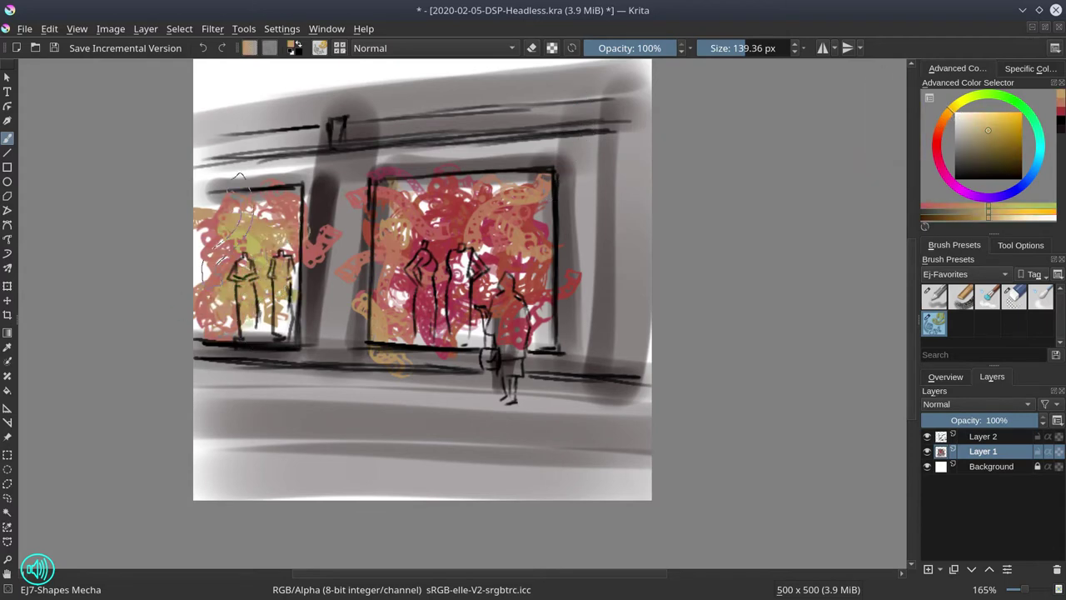
pyautogui.moveTo(225, 229)
pyautogui.mouseDown()
pyautogui.moveTo(275, 221)
pyautogui.moveTo(204, 233)
pyautogui.moveTo(271, 208)
pyautogui.moveTo(200, 216)
pyautogui.moveTo(288, 212)
pyautogui.moveTo(274, 354)
pyautogui.moveTo(271, 333)
pyautogui.moveTo(208, 325)
pyautogui.moveTo(300, 275)
pyautogui.moveTo(308, 196)
pyautogui.mouseUp()
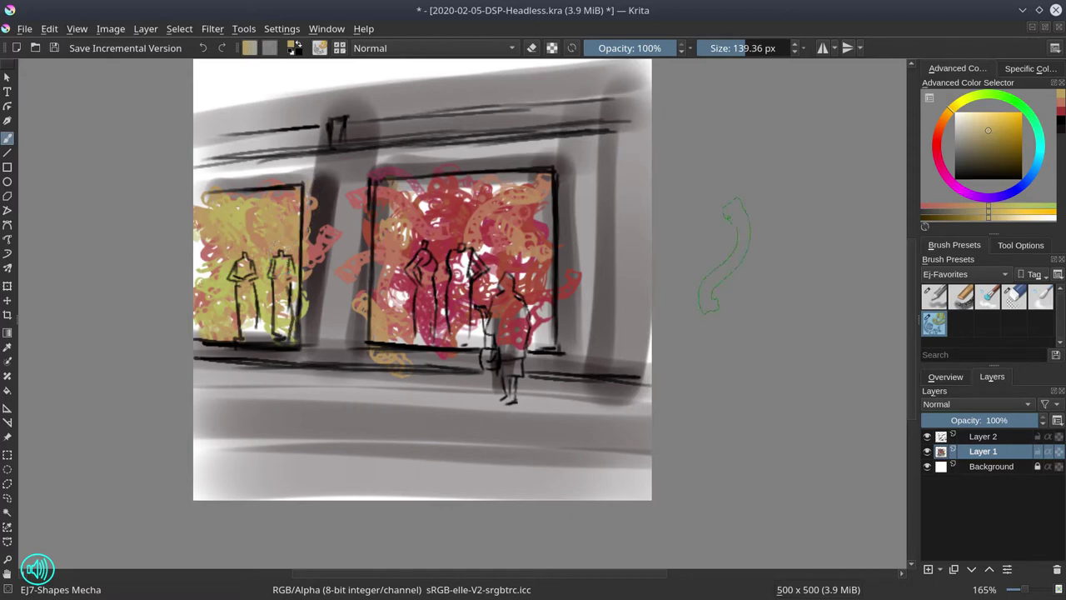
# Paint the fascia and pillars in dark navy texture, and the passer-by and wall base with the brush reduced to 44.34 px.
pyautogui.click(1012, 193)
pyautogui.moveTo(994, 164); pyautogui.dragTo(978, 174)
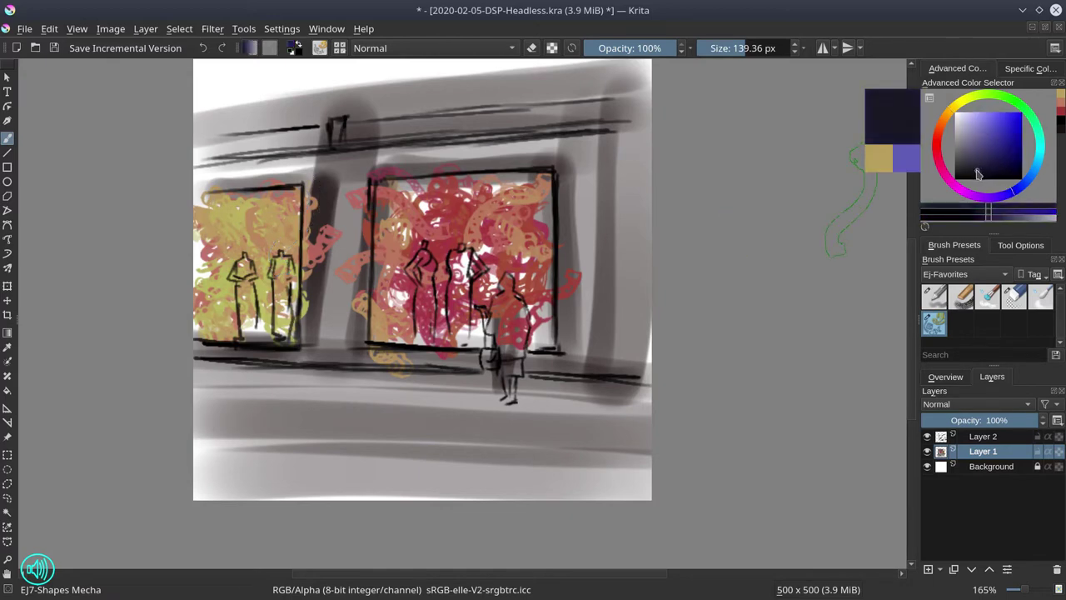
pyautogui.moveTo(212, 133); pyautogui.dragTo(467, 125)
pyautogui.moveTo(350, 104); pyautogui.dragTo(325, 258)
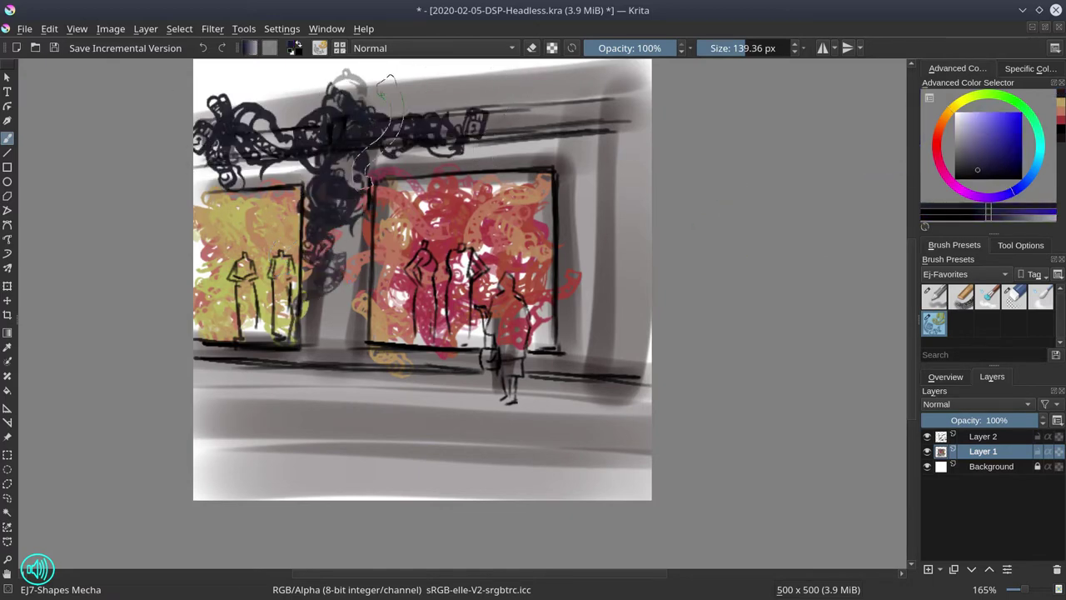
pyautogui.moveTo(379, 129)
pyautogui.mouseDown()
pyautogui.moveTo(346, 233)
pyautogui.moveTo(250, 158)
pyautogui.moveTo(516, 116)
pyautogui.moveTo(603, 125)
pyautogui.moveTo(587, 275)
pyautogui.mouseUp()
pyautogui.moveTo(629, 100); pyautogui.dragTo(616, 358)
pyautogui.moveTo(557, 321)
pyautogui.keyDown('shift'); pyautogui.mouseDown()
pyautogui.moveTo(503, 323)
pyautogui.moveTo(512, 310)
pyautogui.moveTo(508, 374)
pyautogui.mouseUp(); pyautogui.keyUp('shift')
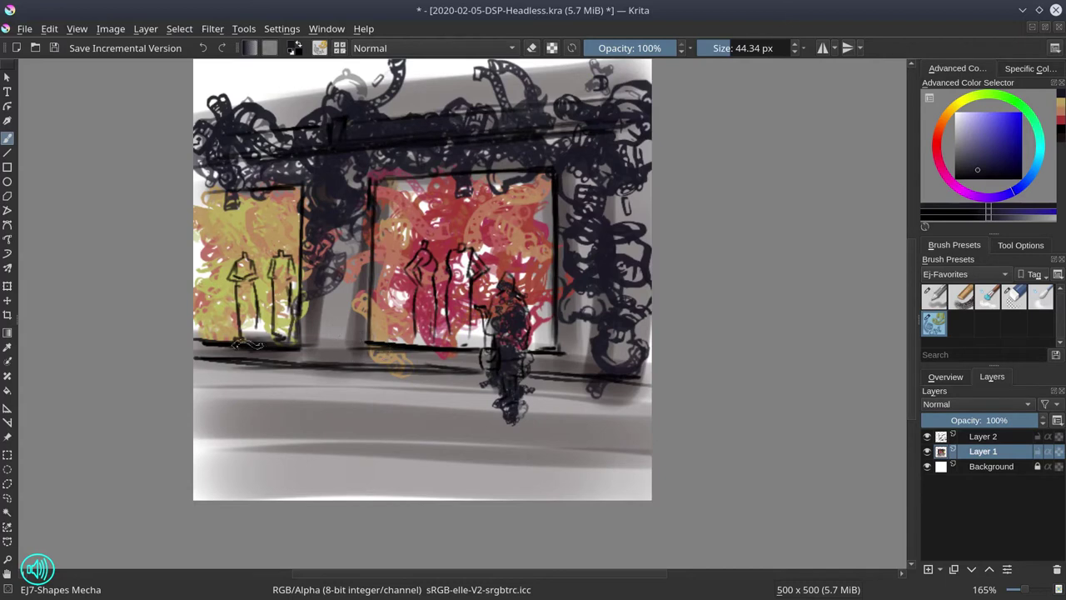
pyautogui.moveTo(247, 345)
pyautogui.mouseDown()
pyautogui.moveTo(398, 349)
pyautogui.moveTo(343, 243)
pyautogui.moveTo(345, 284)
pyautogui.moveTo(357, 277)
pyautogui.moveTo(334, 229)
pyautogui.moveTo(325, 357)
pyautogui.moveTo(234, 363)
pyautogui.moveTo(204, 353)
pyautogui.moveTo(552, 361)
pyautogui.moveTo(536, 364)
pyautogui.moveTo(645, 353)
pyautogui.mouseUp()
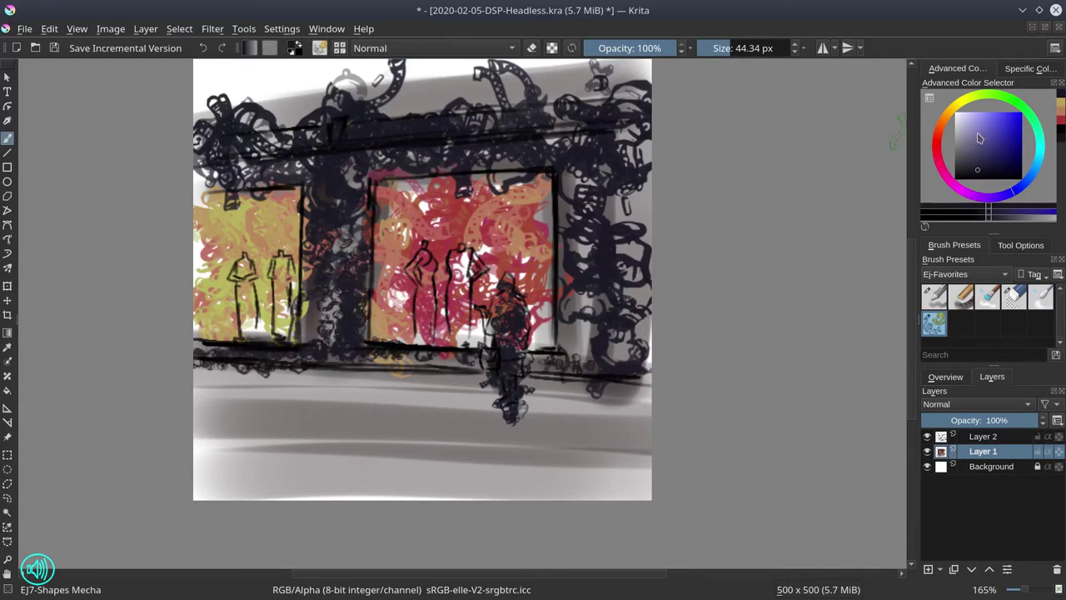
# Paint pale blue light across the pavement below the windows with the texture brush at 55.40 px.
pyautogui.click(1038, 160)
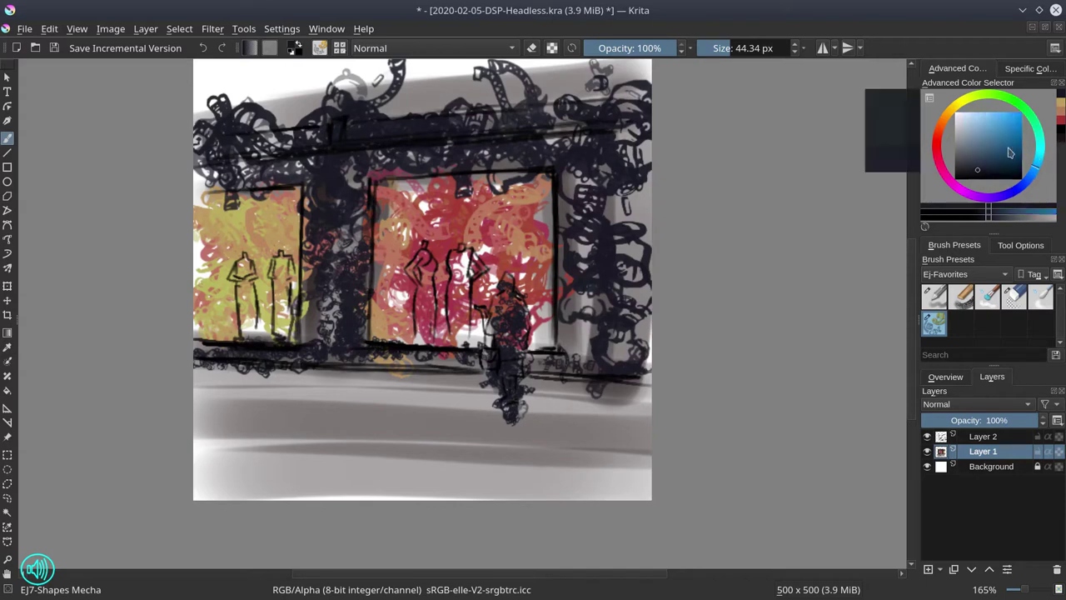
pyautogui.click(972, 131)
pyautogui.moveTo(420, 383)
pyautogui.keyDown('shift'); pyautogui.mouseDown()
pyautogui.moveTo(383, 389)
pyautogui.moveTo(491, 389)
pyautogui.moveTo(378, 383)
pyautogui.moveTo(356, 402)
pyautogui.moveTo(500, 389)
pyautogui.moveTo(415, 380)
pyautogui.moveTo(362, 391)
pyautogui.moveTo(494, 426)
pyautogui.moveTo(489, 405)
pyautogui.moveTo(517, 454)
pyautogui.mouseUp(); pyautogui.keyUp('shift')
pyautogui.click(962, 119)
pyautogui.moveTo(565, 406)
pyautogui.mouseDown()
pyautogui.moveTo(341, 454)
pyautogui.moveTo(541, 400)
pyautogui.moveTo(593, 416)
pyautogui.moveTo(349, 433)
pyautogui.moveTo(366, 408)
pyautogui.moveTo(208, 392)
pyautogui.moveTo(242, 379)
pyautogui.mouseUp()
# Add a near-black blue shadow slanting across the pale pavement from the base of the middle pillar.
pyautogui.click(969, 173)
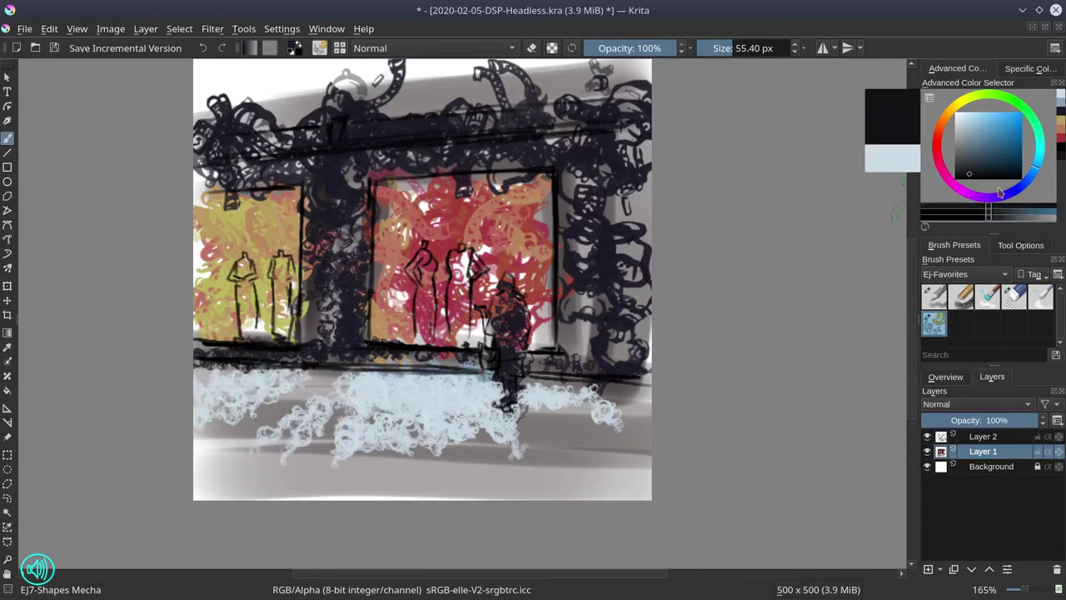
pyautogui.click(1016, 188)
pyautogui.moveTo(341, 367); pyautogui.dragTo(250, 429)
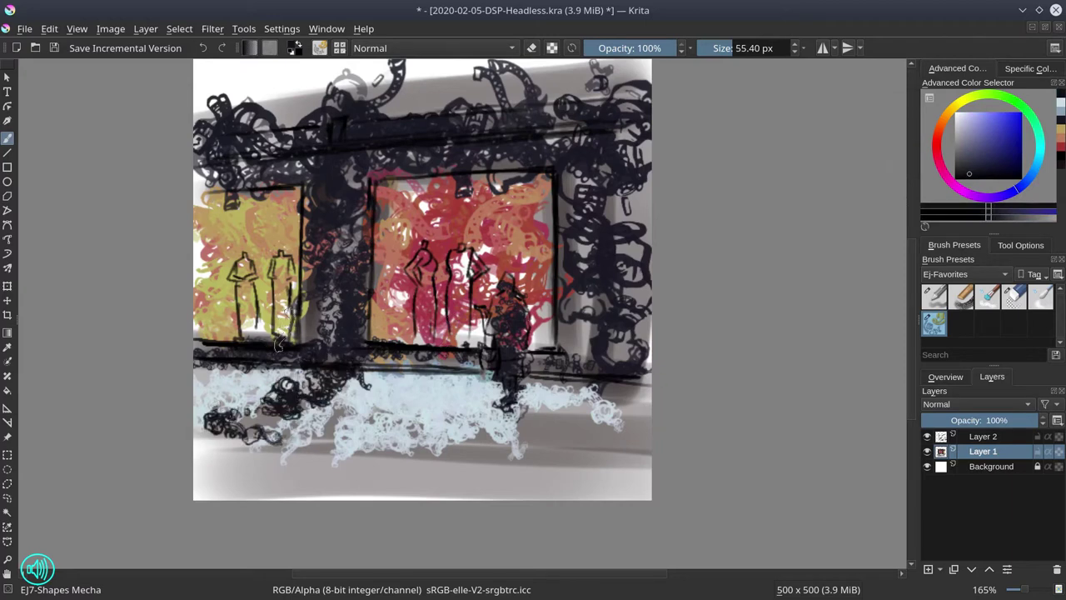
# Unlock the Background layer, paint purple texture behind the facade and pavement edge at 160.22 px, and save the file.
pyautogui.click(1006, 468)
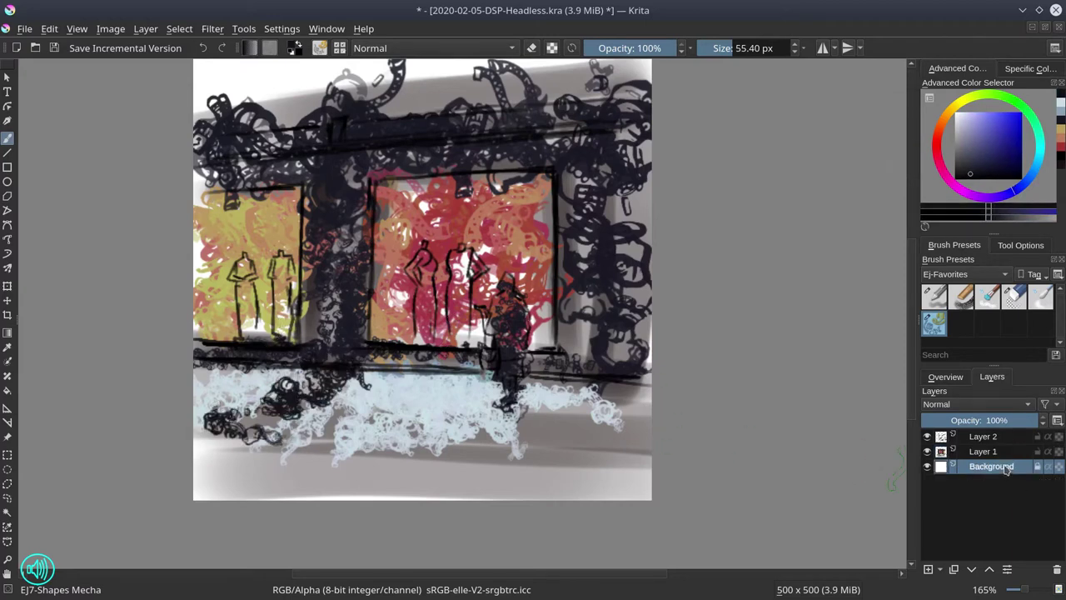
pyautogui.moveTo(957, 186); pyautogui.dragTo(971, 170)
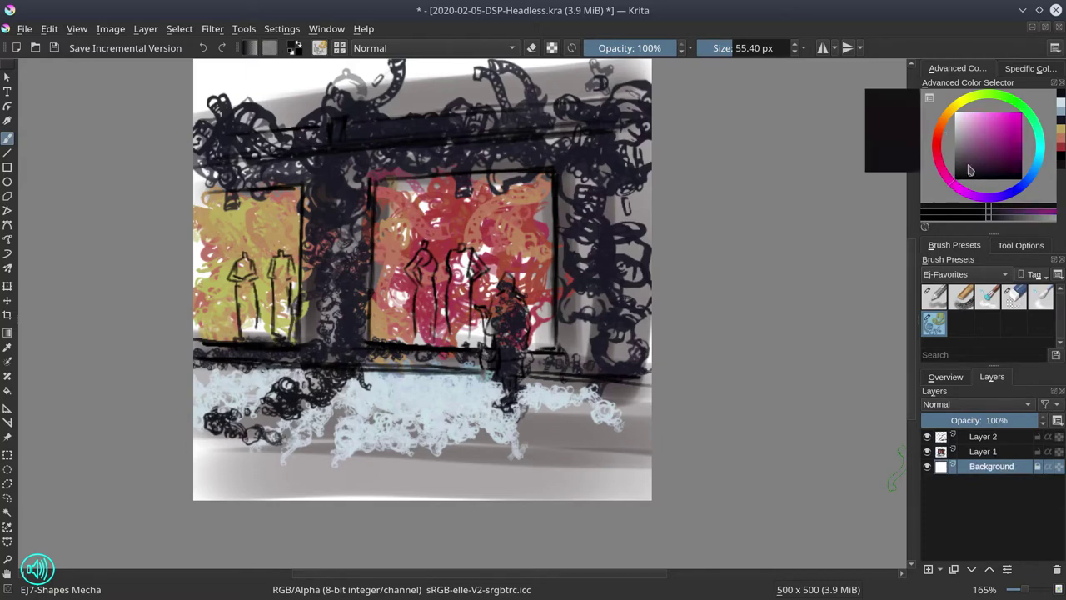
pyautogui.click(993, 150)
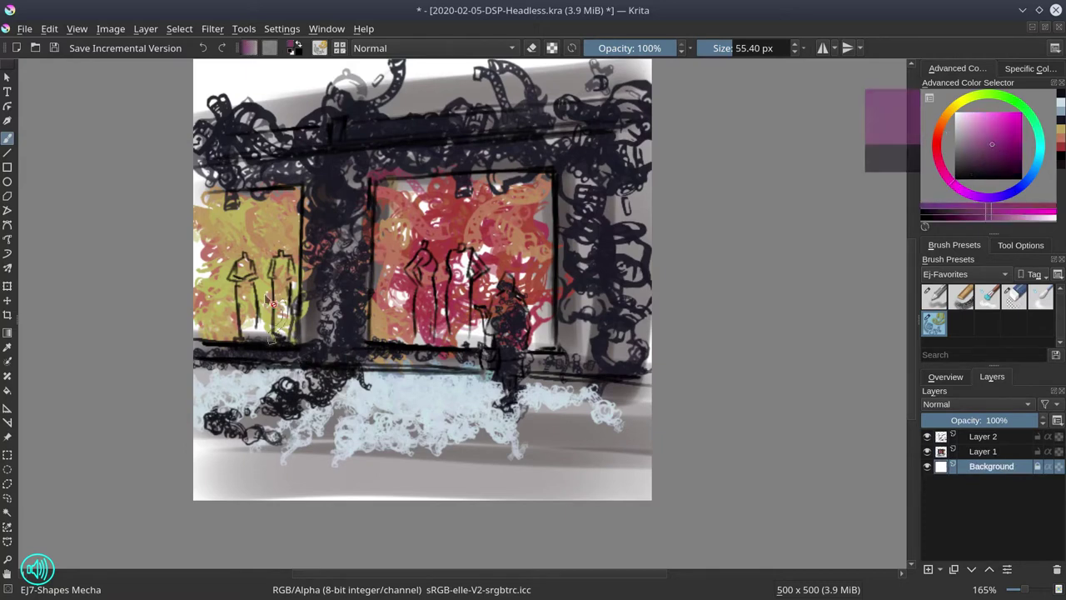
pyautogui.keyDown('shift'); pyautogui.moveTo(230, 223); pyautogui.dragTo(325, 223); pyautogui.keyUp('shift')
pyautogui.moveTo(233, 136); pyautogui.dragTo(268, 171)
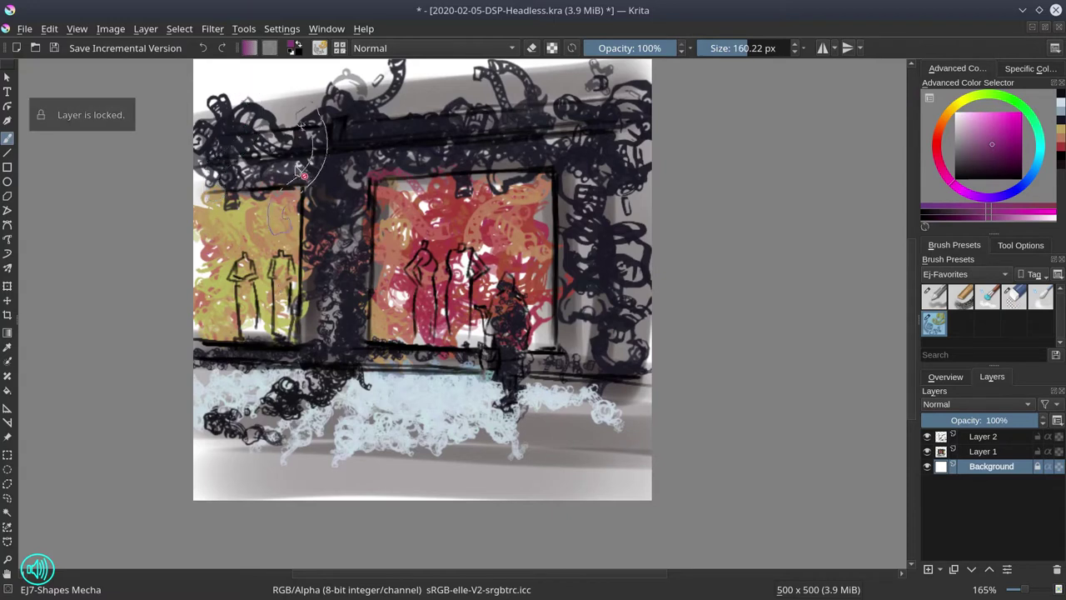
pyautogui.click(1038, 466)
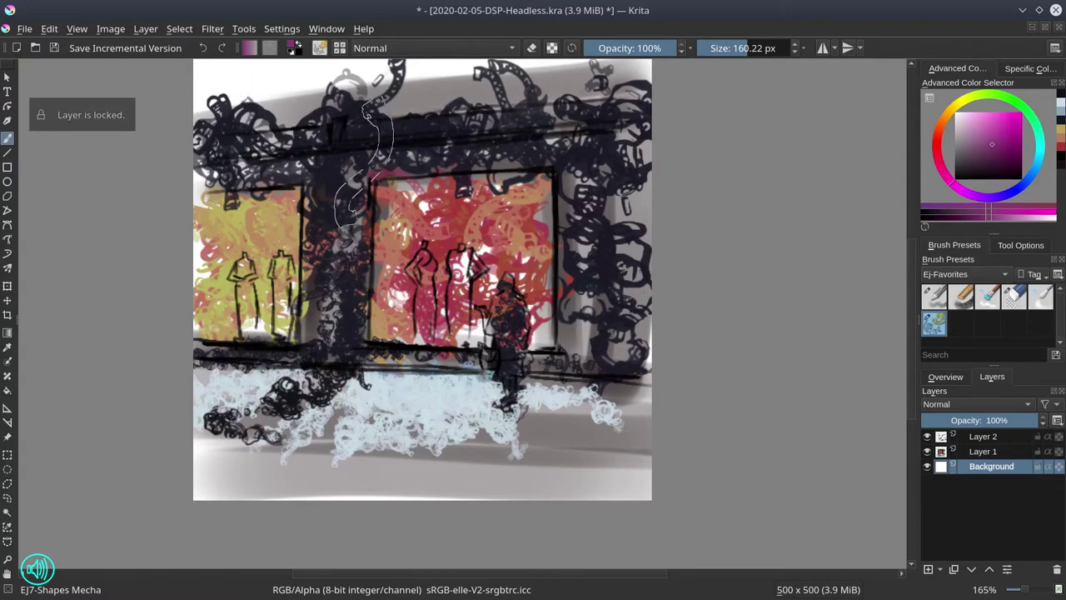
pyautogui.moveTo(211, 115)
pyautogui.mouseDown()
pyautogui.moveTo(350, 316)
pyautogui.moveTo(367, 392)
pyautogui.moveTo(467, 258)
pyautogui.moveTo(518, 148)
pyautogui.moveTo(633, 133)
pyautogui.moveTo(624, 383)
pyautogui.moveTo(572, 438)
pyautogui.mouseUp()
pyautogui.moveTo(583, 392)
pyautogui.mouseDown()
pyautogui.moveTo(545, 104)
pyautogui.moveTo(516, 90)
pyautogui.moveTo(316, 146)
pyautogui.moveTo(196, 158)
pyautogui.moveTo(408, 123)
pyautogui.moveTo(166, 133)
pyautogui.moveTo(630, 125)
pyautogui.mouseUp()
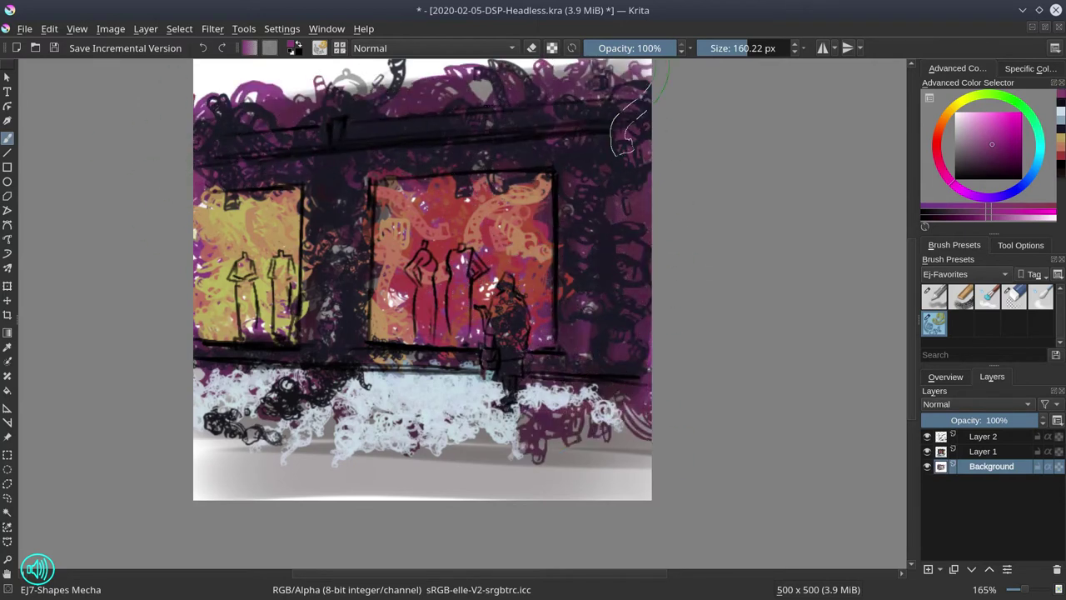
pyautogui.click(55, 50)
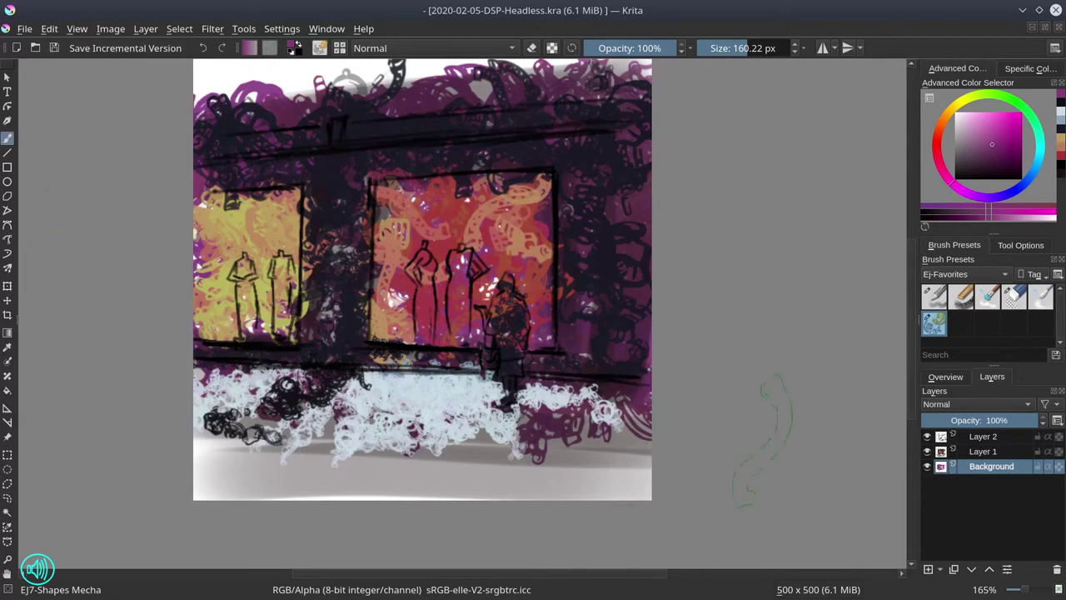
# Darken the line work by duplicating Layer 2 and merging the copy with the layer below.
pyautogui.click(1003, 441)
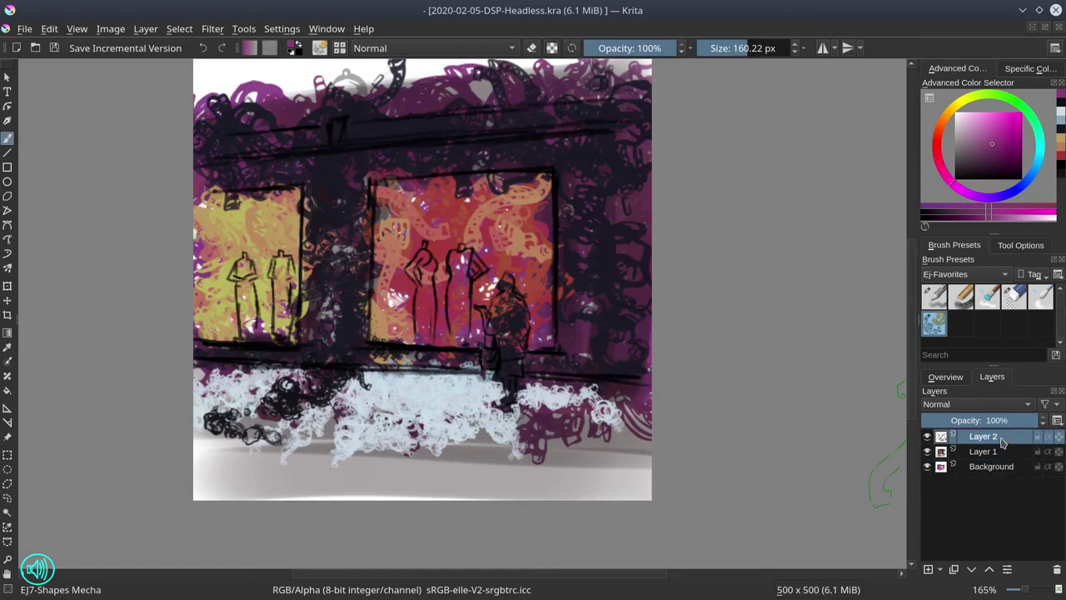
pyautogui.rightClick(1003, 441)
pyautogui.click(883, 195)
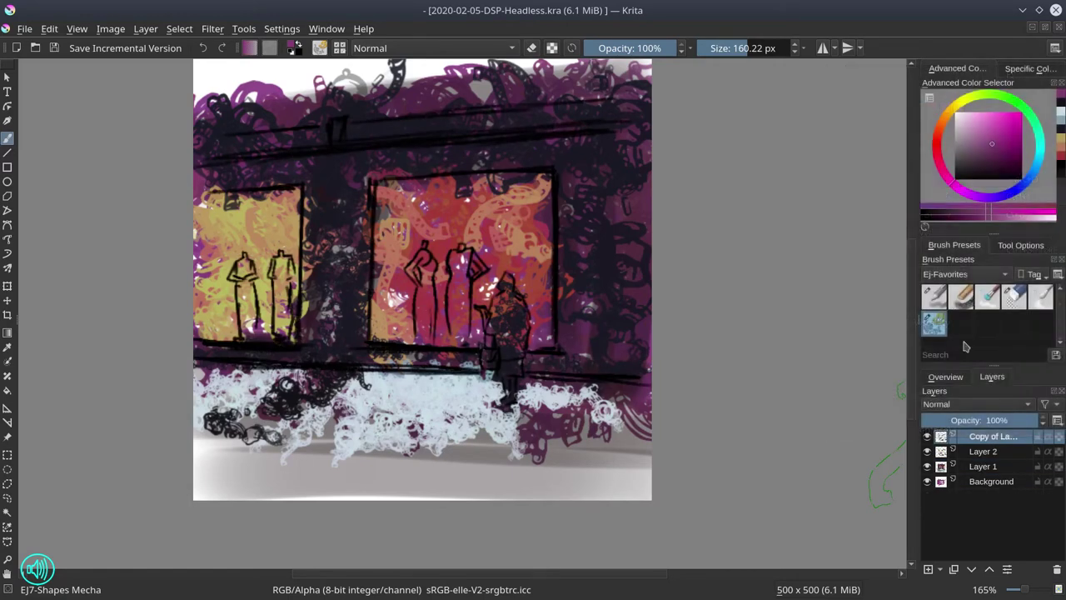
pyautogui.rightClick(1008, 439)
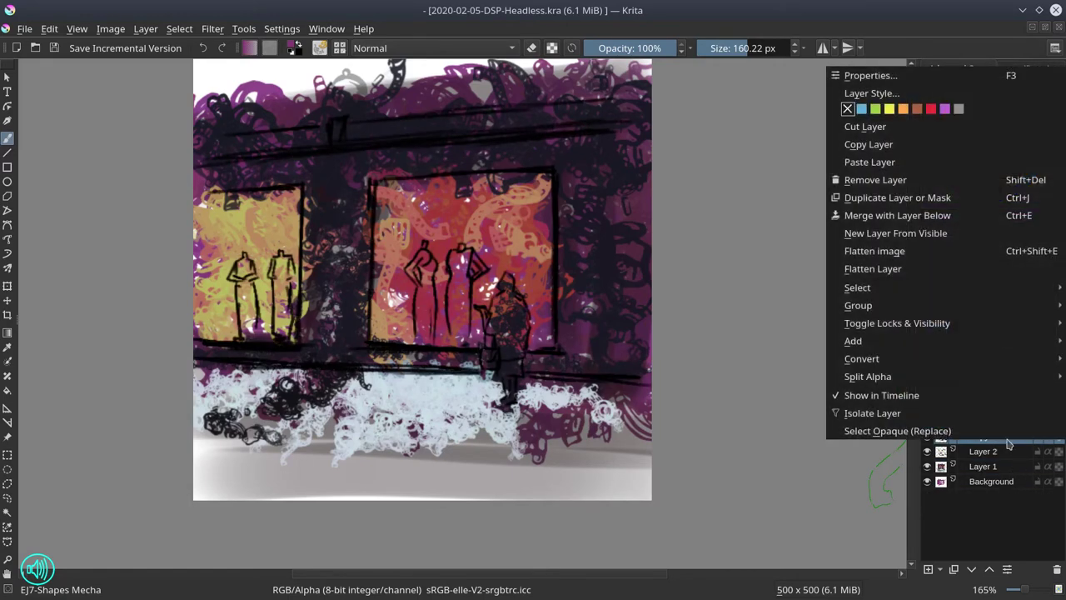
pyautogui.click(941, 212)
# Duplicate the merged line-work layer and hide the copy.
pyautogui.rightClick(1003, 437)
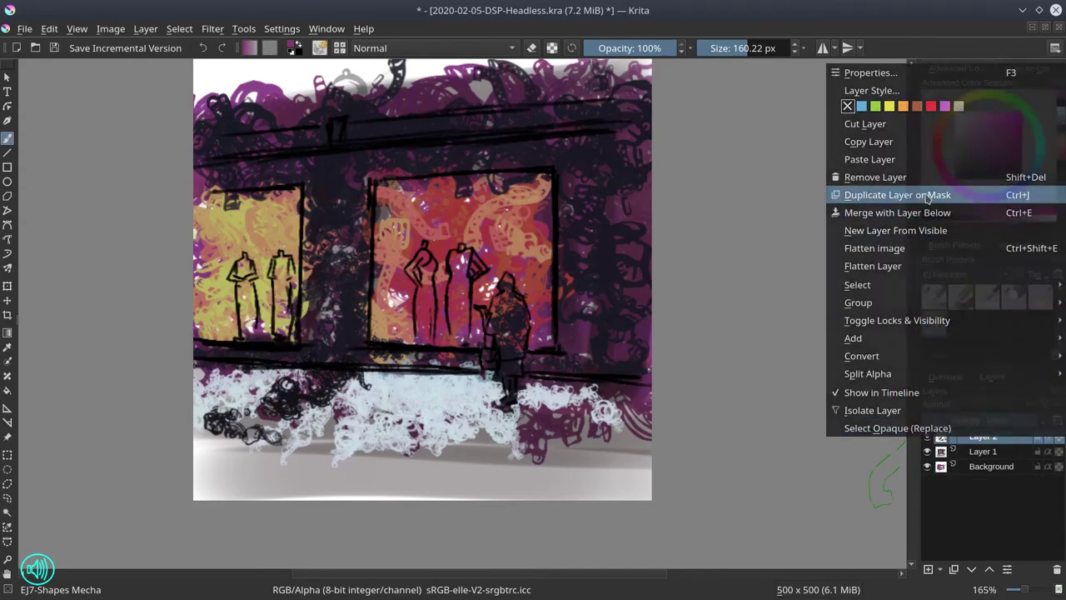
pyautogui.click(882, 195)
pyautogui.click(927, 437)
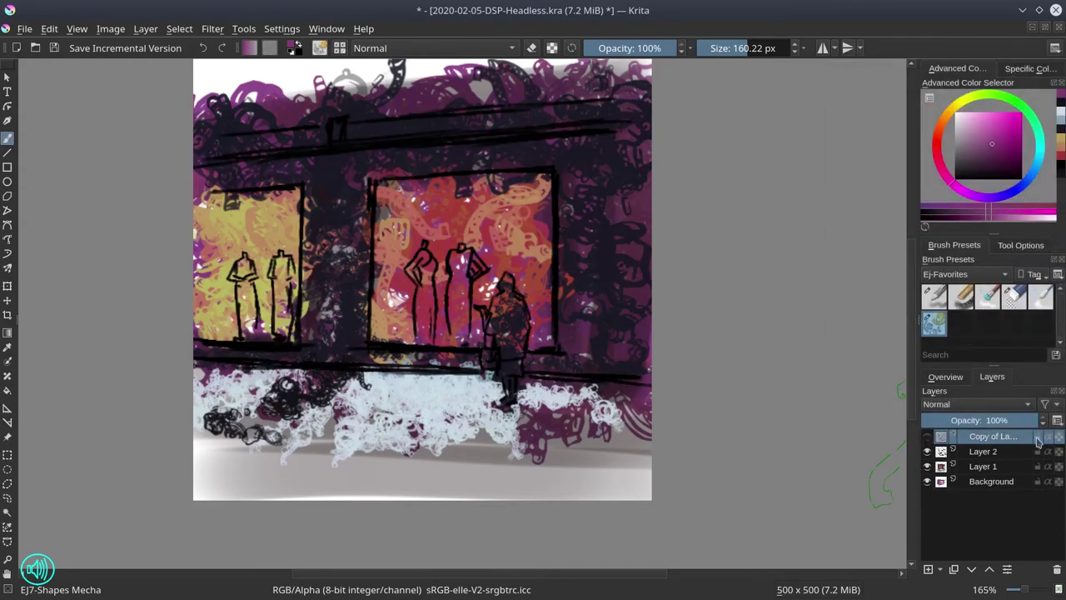
# Add a Color Dodge layer above Layer 2 and brush purple glow over both windows and the passer-by at 96.52 px.
pyautogui.click(1018, 455)
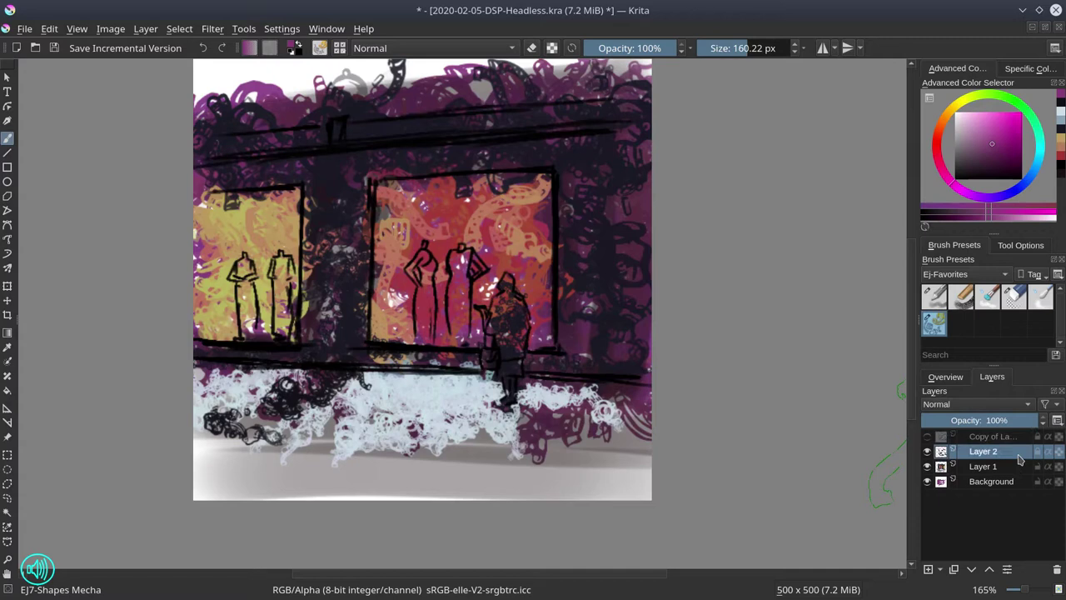
pyautogui.click(929, 569)
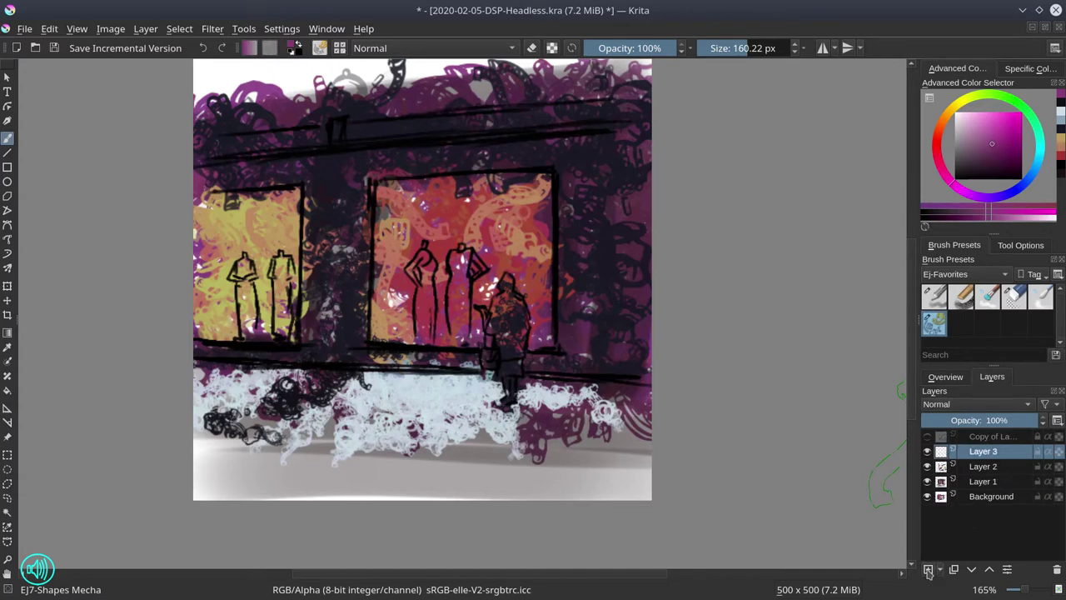
pyautogui.click(968, 405)
pyautogui.click(949, 405)
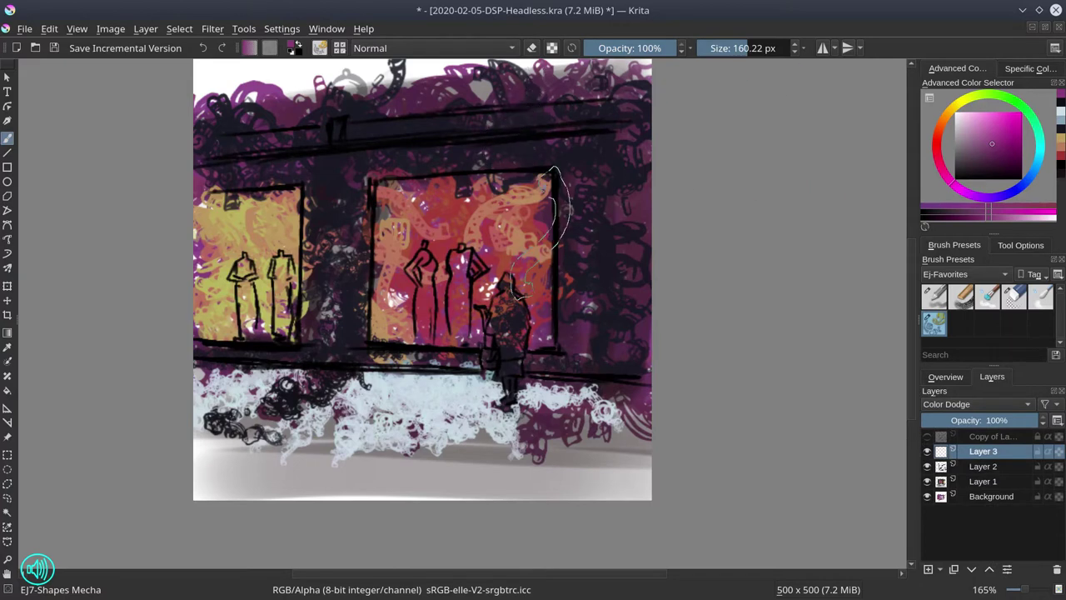
pyautogui.moveTo(454, 250)
pyautogui.keyDown('shift'); pyautogui.mouseDown()
pyautogui.moveTo(437, 270)
pyautogui.moveTo(441, 196)
pyautogui.moveTo(454, 329)
pyautogui.moveTo(507, 279)
pyautogui.moveTo(431, 179)
pyautogui.moveTo(571, 192)
pyautogui.moveTo(462, 192)
pyautogui.moveTo(354, 241)
pyautogui.moveTo(481, 162)
pyautogui.moveTo(421, 179)
pyautogui.mouseUp(); pyautogui.keyUp('shift')
pyautogui.moveTo(275, 185)
pyautogui.mouseDown()
pyautogui.moveTo(304, 206)
pyautogui.moveTo(269, 213)
pyautogui.moveTo(239, 335)
pyautogui.moveTo(231, 192)
pyautogui.moveTo(220, 219)
pyautogui.moveTo(427, 172)
pyautogui.moveTo(381, 178)
pyautogui.moveTo(380, 223)
pyautogui.moveTo(433, 170)
pyautogui.mouseUp()
pyautogui.moveTo(573, 221); pyautogui.dragTo(508, 346)
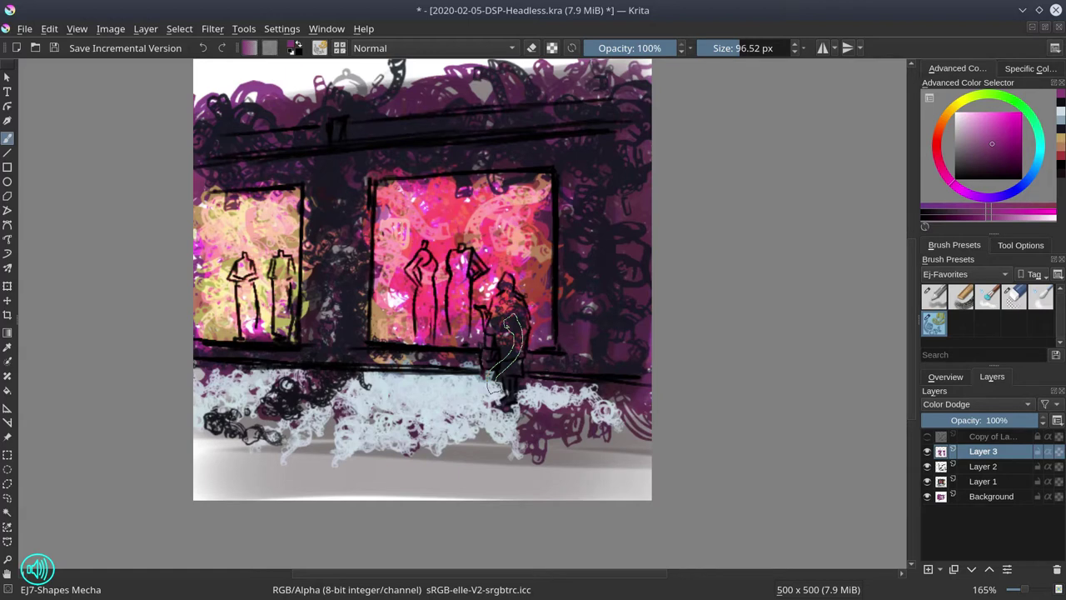
# Brush light pink highlights over both glowing windows on Layer 3 with EJ2 Chalk Grainy at 35.14 px, and save the file.
pyautogui.click(508, 350)
pyautogui.click(974, 125)
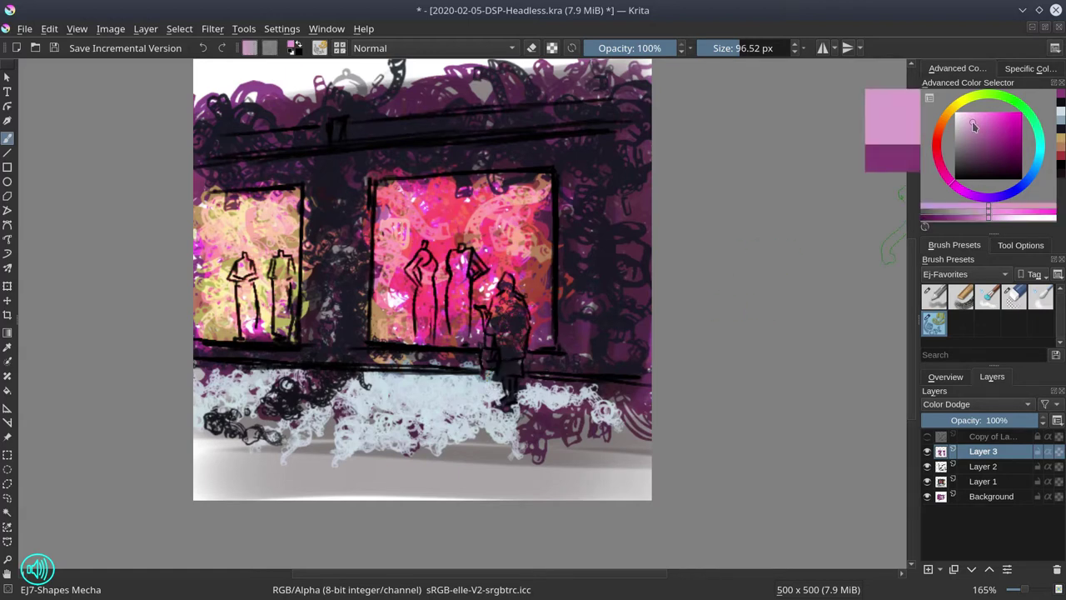
pyautogui.click(961, 296)
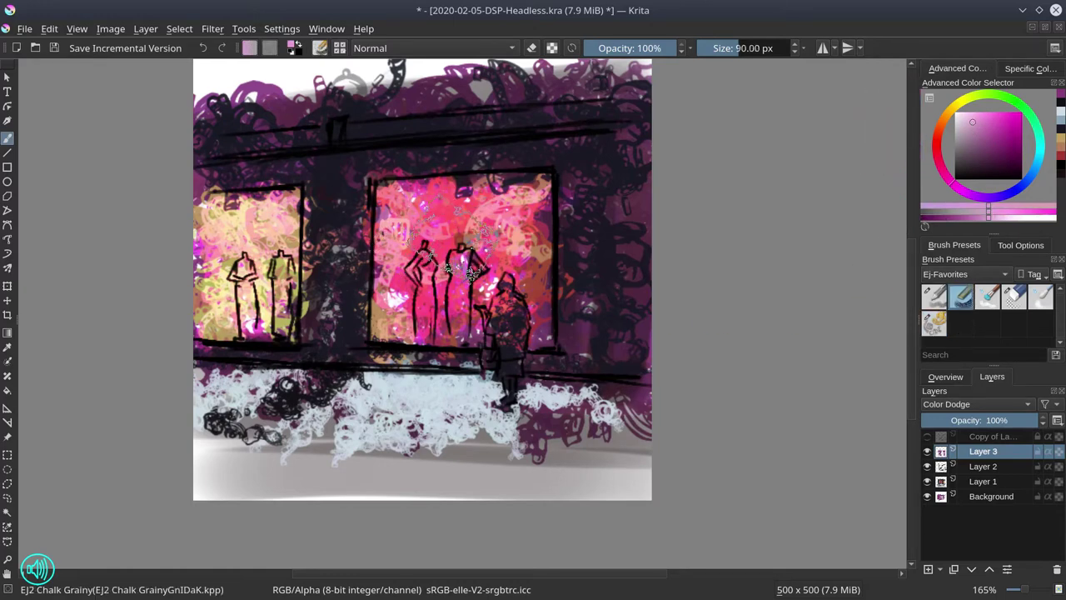
pyautogui.moveTo(447, 220)
pyautogui.keyDown('shift'); pyautogui.mouseDown()
pyautogui.moveTo(373, 219)
pyautogui.moveTo(410, 349)
pyautogui.moveTo(443, 332)
pyautogui.mouseUp(); pyautogui.keyUp('shift')
pyautogui.moveTo(481, 205)
pyautogui.mouseDown()
pyautogui.moveTo(491, 335)
pyautogui.moveTo(522, 278)
pyautogui.mouseUp()
pyautogui.moveTo(445, 216); pyautogui.dragTo(441, 261)
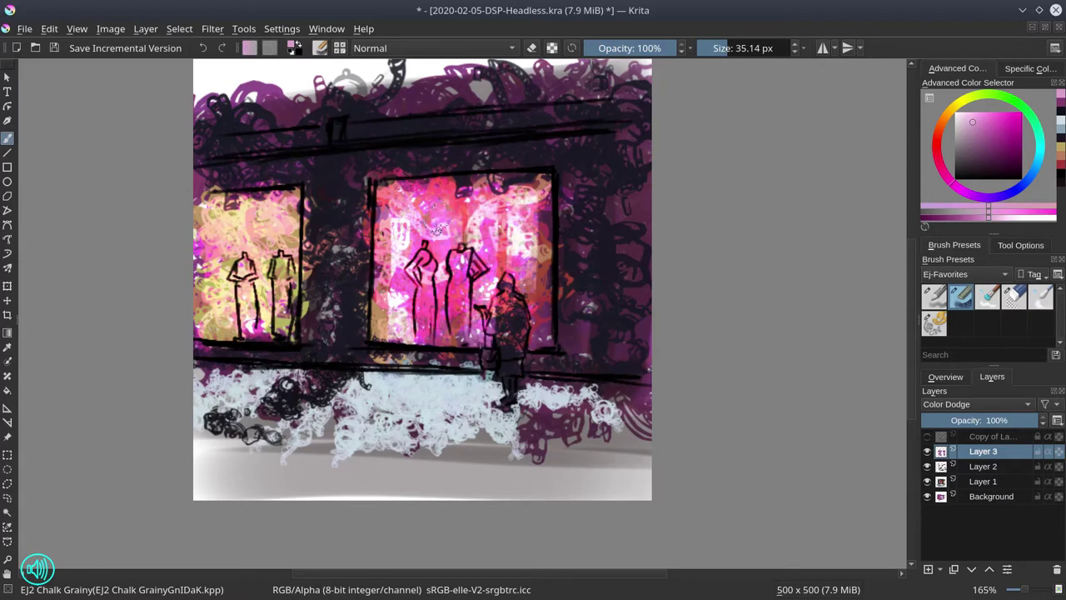
pyautogui.moveTo(261, 214)
pyautogui.mouseDown()
pyautogui.moveTo(268, 307)
pyautogui.moveTo(285, 228)
pyautogui.moveTo(227, 325)
pyautogui.mouseUp()
pyautogui.moveTo(206, 205); pyautogui.dragTo(206, 271)
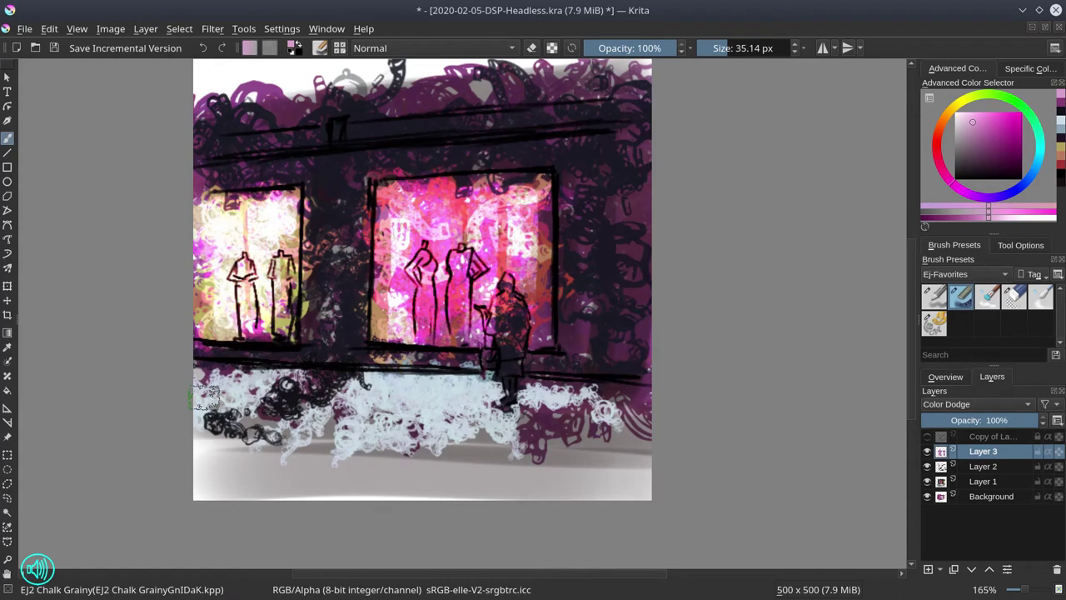
pyautogui.click(54, 47)
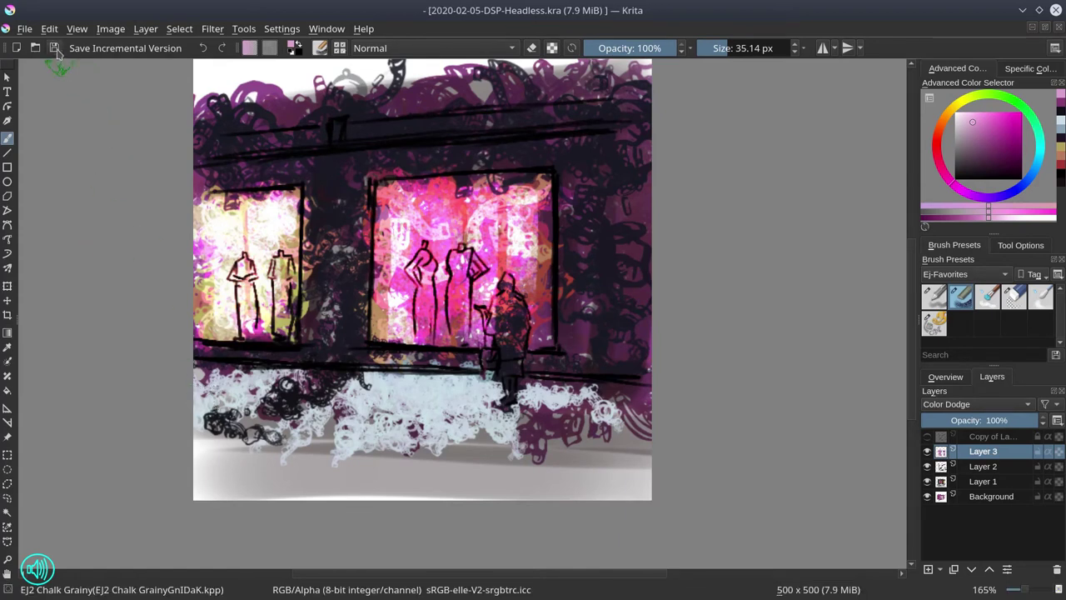
# Lower the opacity of the line work on Layer 2 to about 69%.
pyautogui.keyDown('shift'); pyautogui.click(996, 497); pyautogui.keyUp('shift')
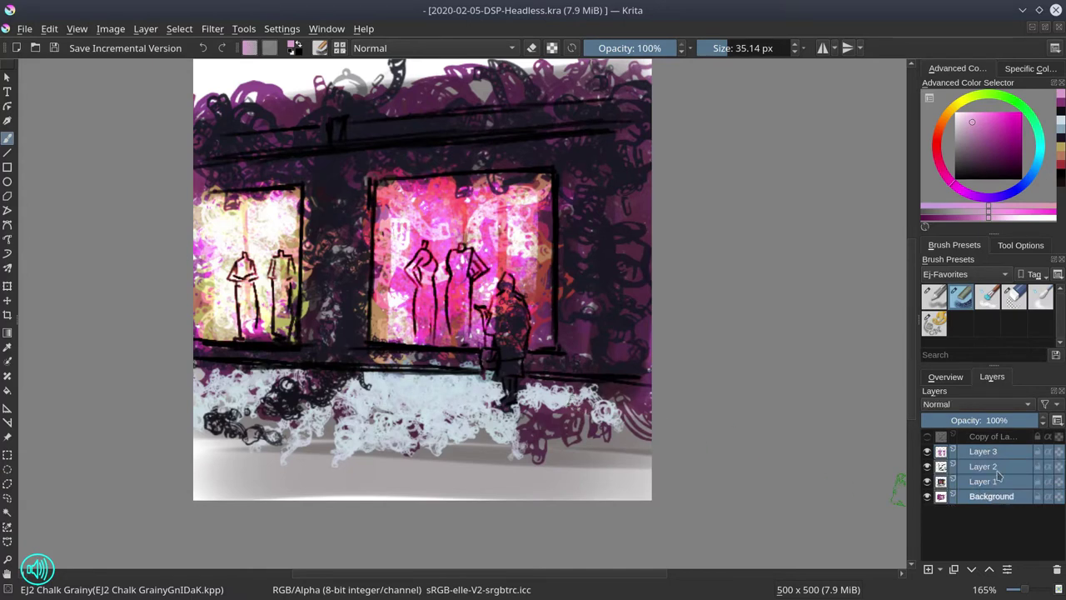
pyautogui.click(1001, 468)
pyautogui.click(1003, 421)
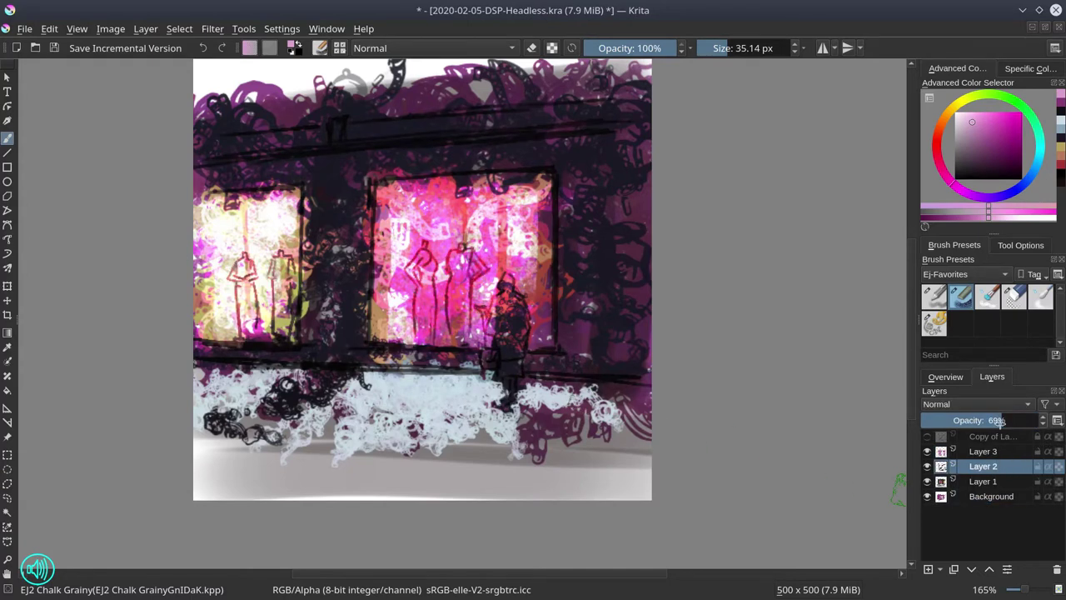
# Merge Layer 3, Layer 2, Layer 1 and Background into a single layer, leaving the hidden line-work copy separate.
pyautogui.click(991, 452)
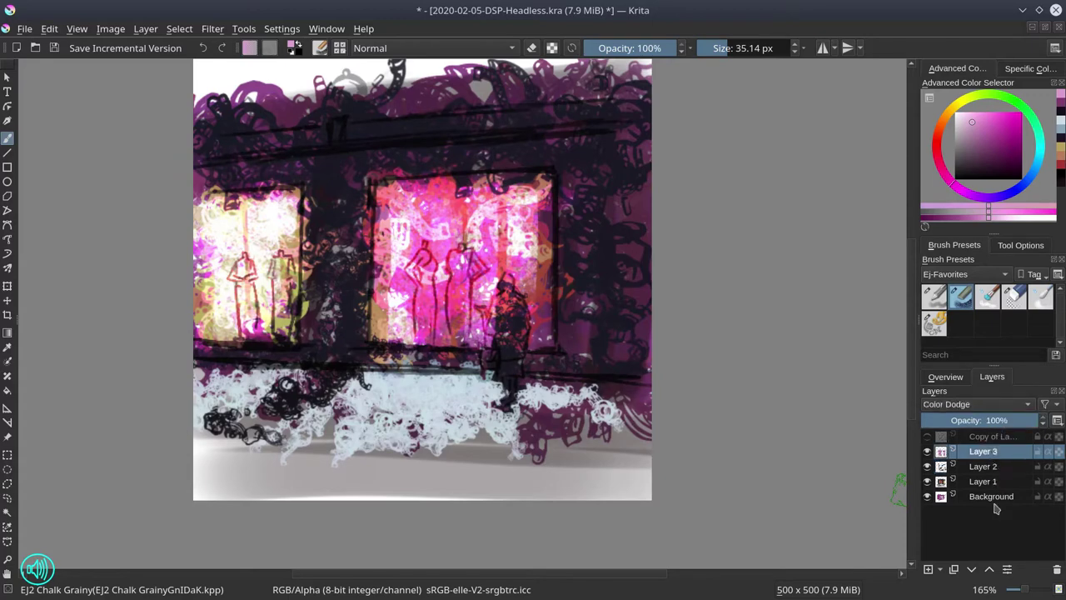
pyautogui.keyDown('shift'); pyautogui.click(991, 497); pyautogui.keyUp('shift')
pyautogui.rightClick(991, 497)
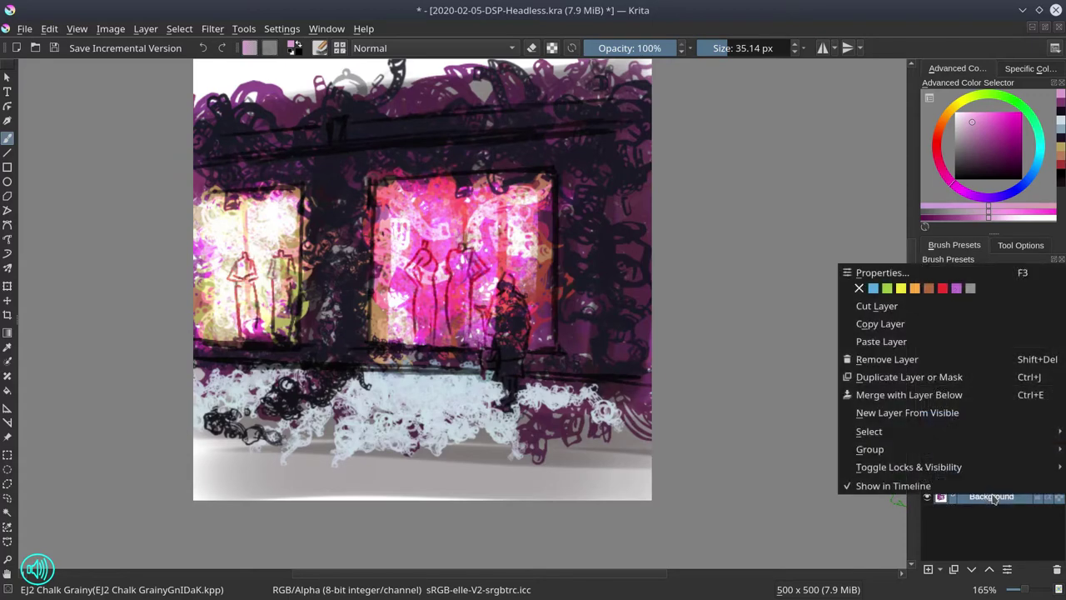
pyautogui.click(966, 395)
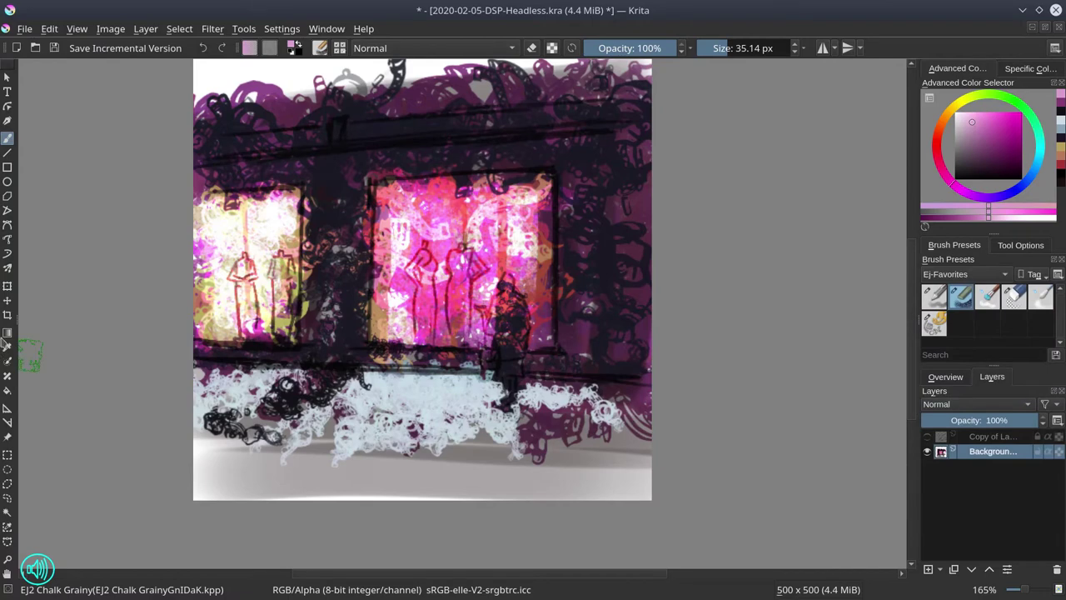
# Crop the image above the storefront and below the pavement to 500 x 343 px, keeping the full width, and save the file.
pyautogui.click(7, 315)
pyautogui.moveTo(163, 113); pyautogui.dragTo(711, 436)
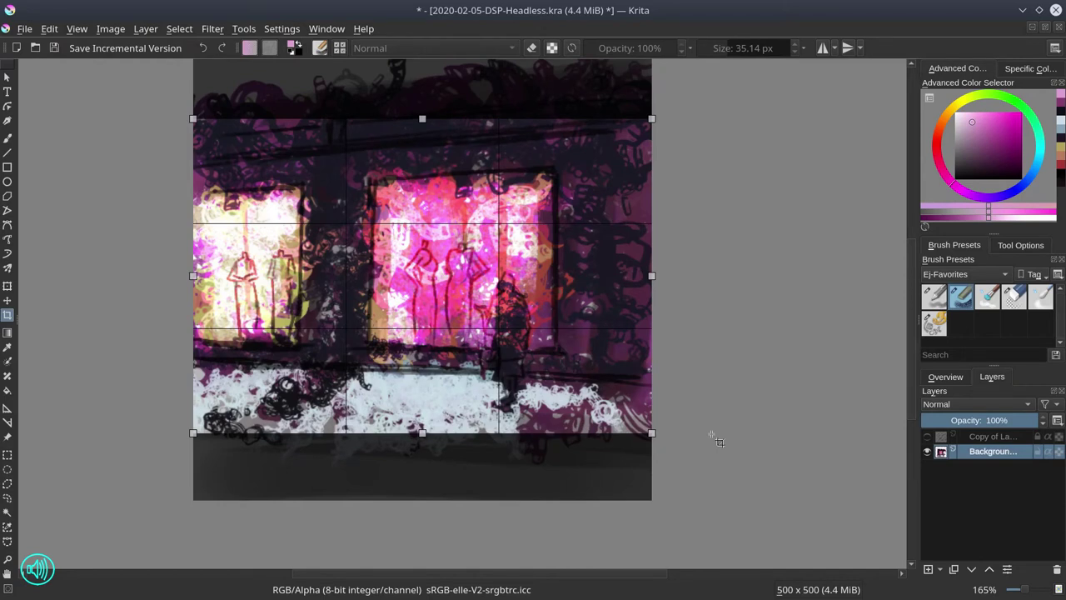
pyautogui.press('Return')
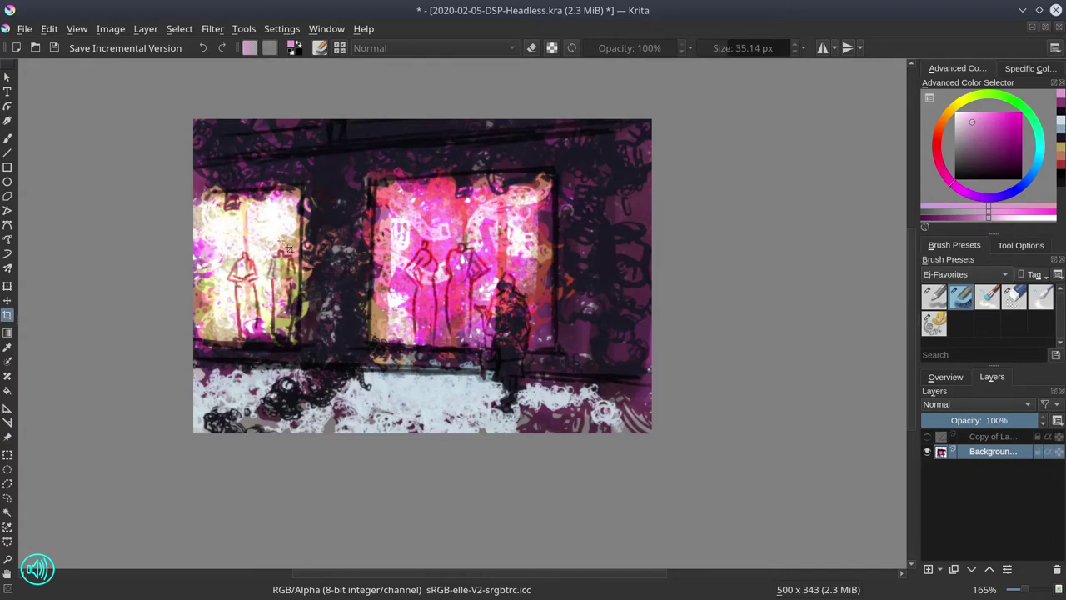
pyautogui.hotkey('ctrl', 's')
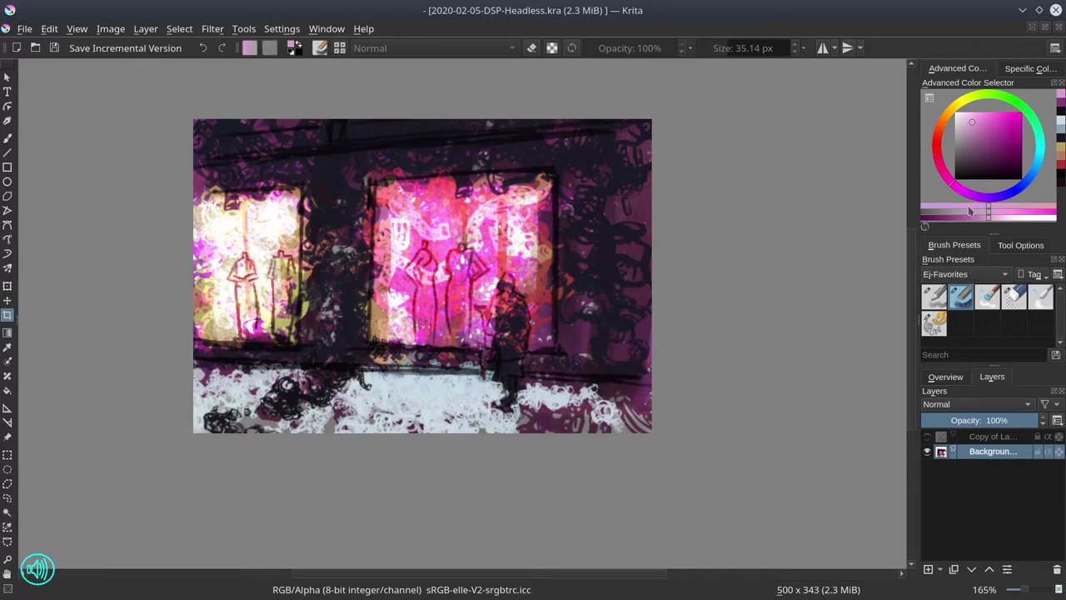
# Paint a light pink ledge line across the full facade above the windows with EJ2 Chalk Grainy at 8.96 px.
pyautogui.click(9, 138)
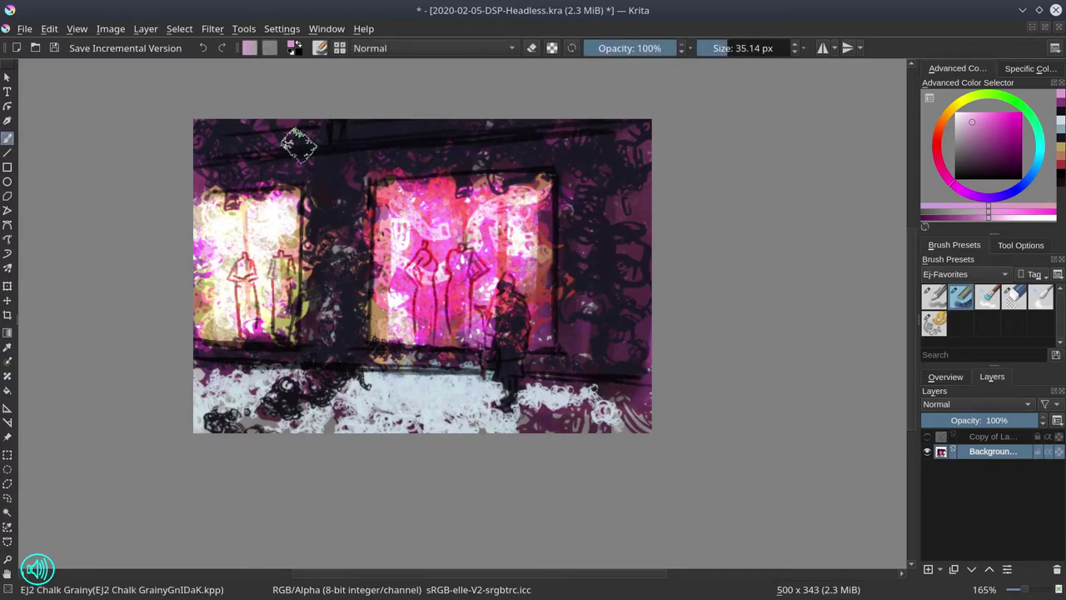
pyautogui.keyDown('shift'); pyautogui.moveTo(297, 145); pyautogui.dragTo(257, 145); pyautogui.keyUp('shift')
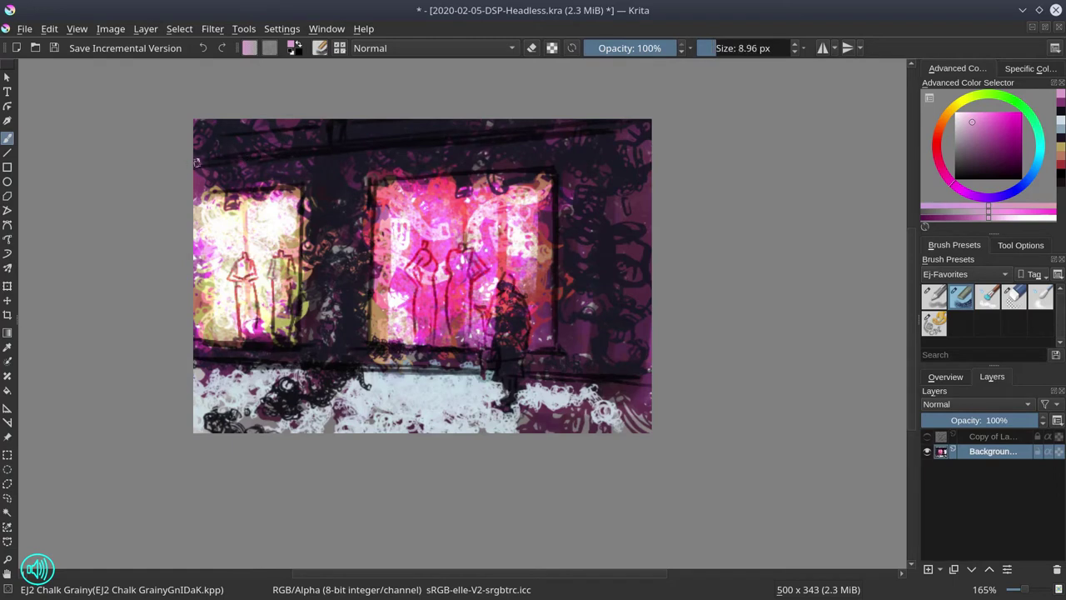
pyautogui.moveTo(197, 161); pyautogui.dragTo(658, 123)
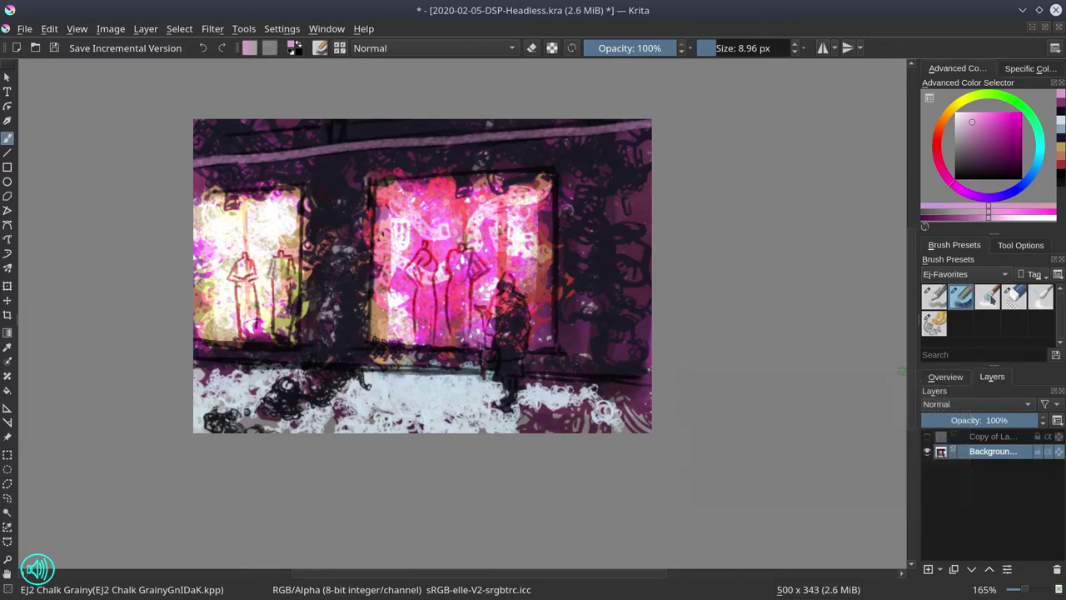
# Blend the facade above the pink ledge with EJ3 Blender Textured Soft at 26.21 px, undoing the stroke that runs past the canvas edge.
pyautogui.click(987, 296)
pyautogui.keyDown('shift'); pyautogui.moveTo(334, 133); pyautogui.dragTo(298, 133); pyautogui.keyUp('shift')
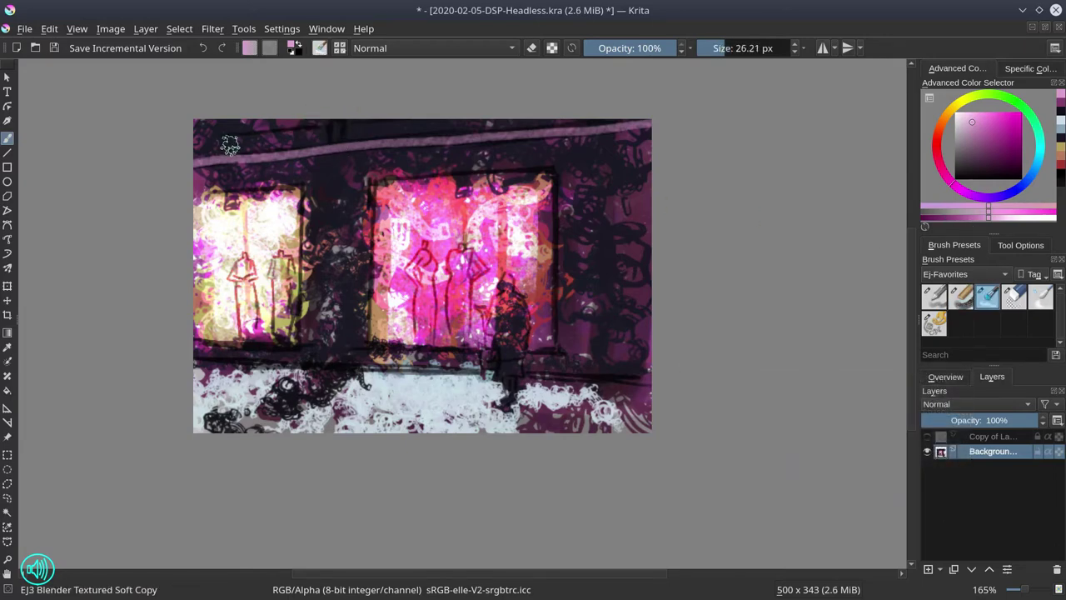
pyautogui.moveTo(202, 151); pyautogui.dragTo(327, 142)
pyautogui.moveTo(234, 139)
pyautogui.mouseDown()
pyautogui.moveTo(338, 136)
pyautogui.moveTo(362, 101)
pyautogui.moveTo(339, 126)
pyautogui.moveTo(286, 141)
pyautogui.moveTo(322, 130)
pyautogui.moveTo(177, 124)
pyautogui.moveTo(276, 111)
pyautogui.mouseUp()
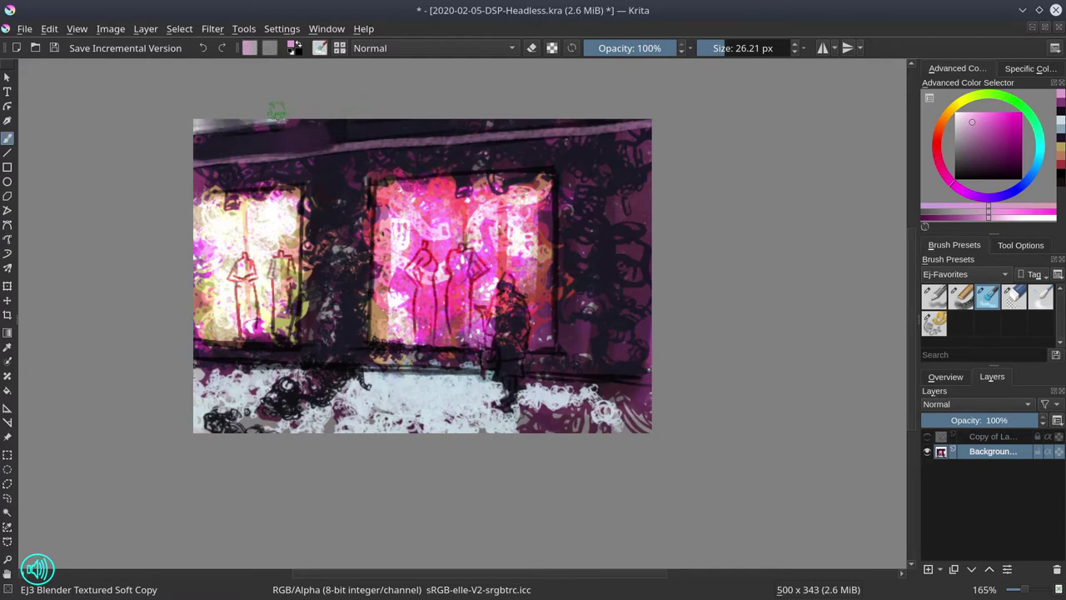
pyautogui.hotkey('ctrl', 'z')
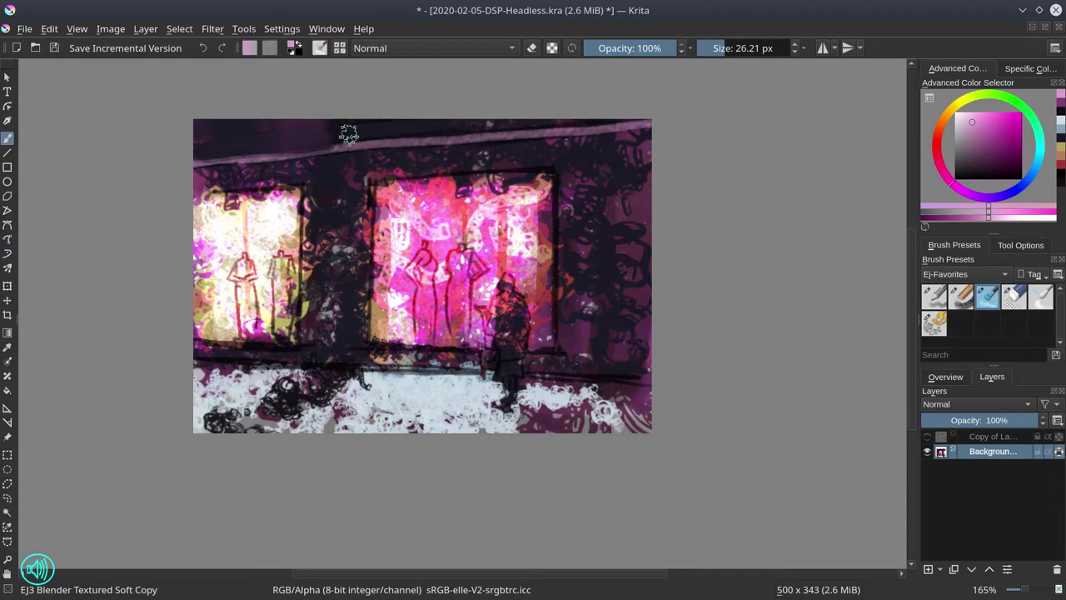
# Soften the pink ledge line with the blender at about 12 px and smooth the wall above the left window at 25.51 px.
pyautogui.keyDown('shift'); pyautogui.moveTo(334, 158); pyautogui.dragTo(310, 158); pyautogui.keyUp('shift')
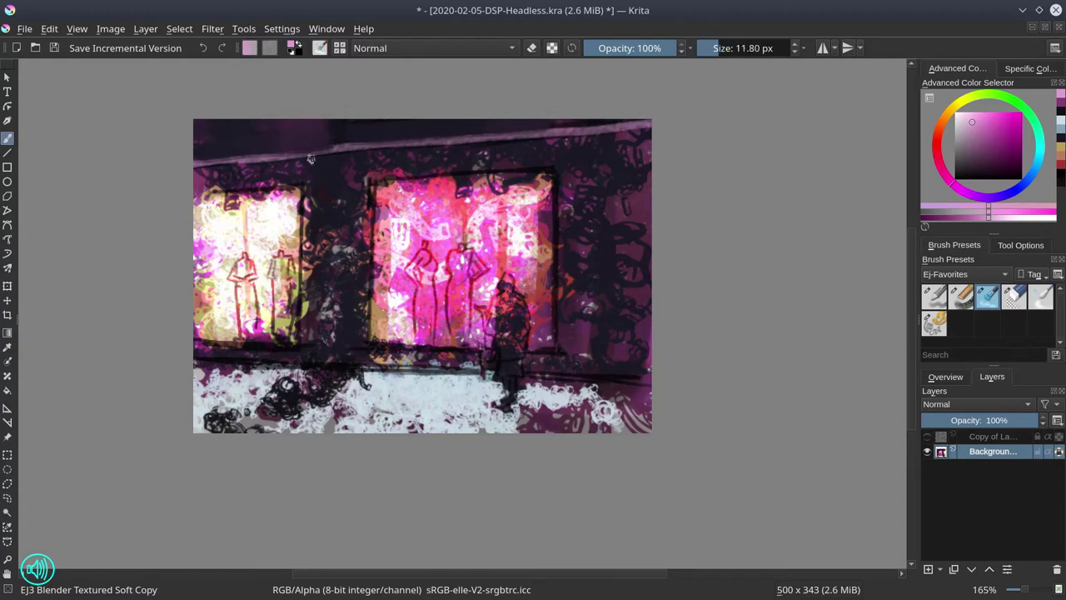
pyautogui.moveTo(207, 163); pyautogui.dragTo(643, 125)
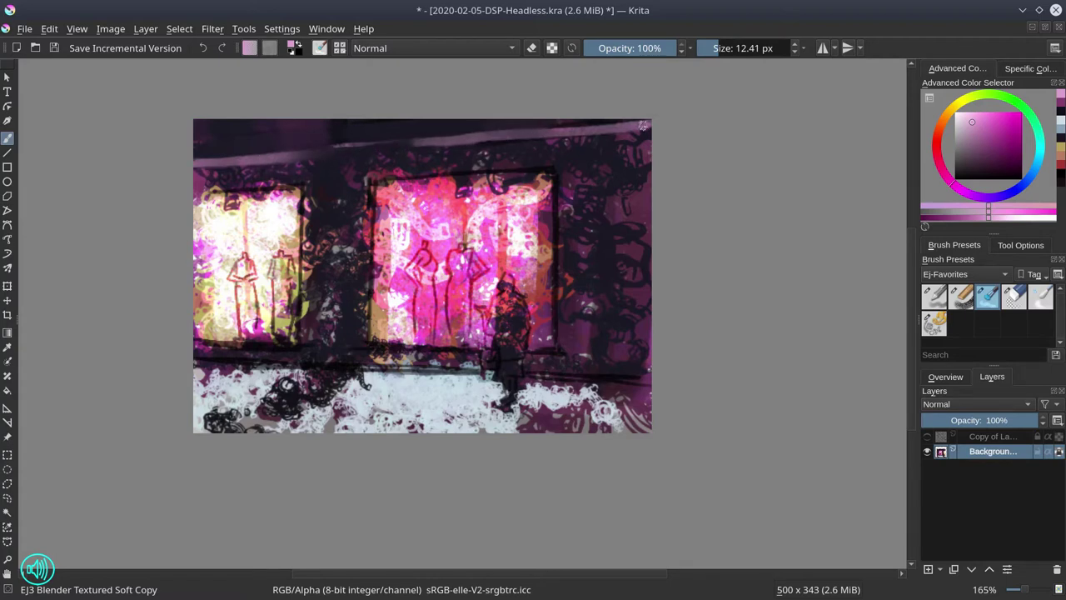
pyautogui.keyDown('shift'); pyautogui.moveTo(353, 168); pyautogui.dragTo(372, 168); pyautogui.keyUp('shift')
pyautogui.moveTo(201, 181); pyautogui.dragTo(297, 175)
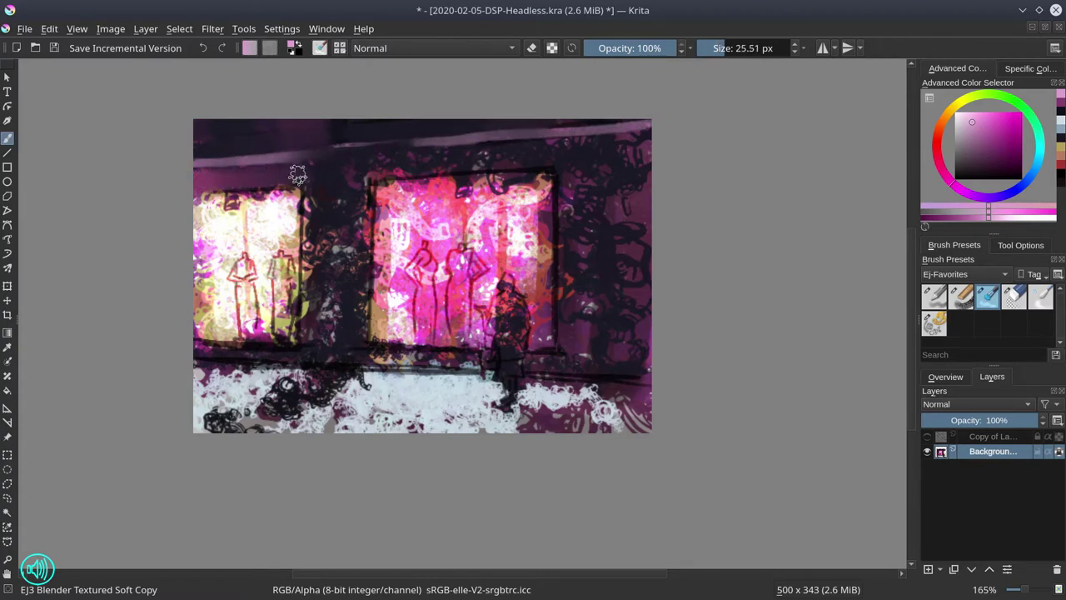
# Blend the pillar between the windows and the walls above and beside the right window, varying the blender size around 28 to 35 px.
pyautogui.press(']')
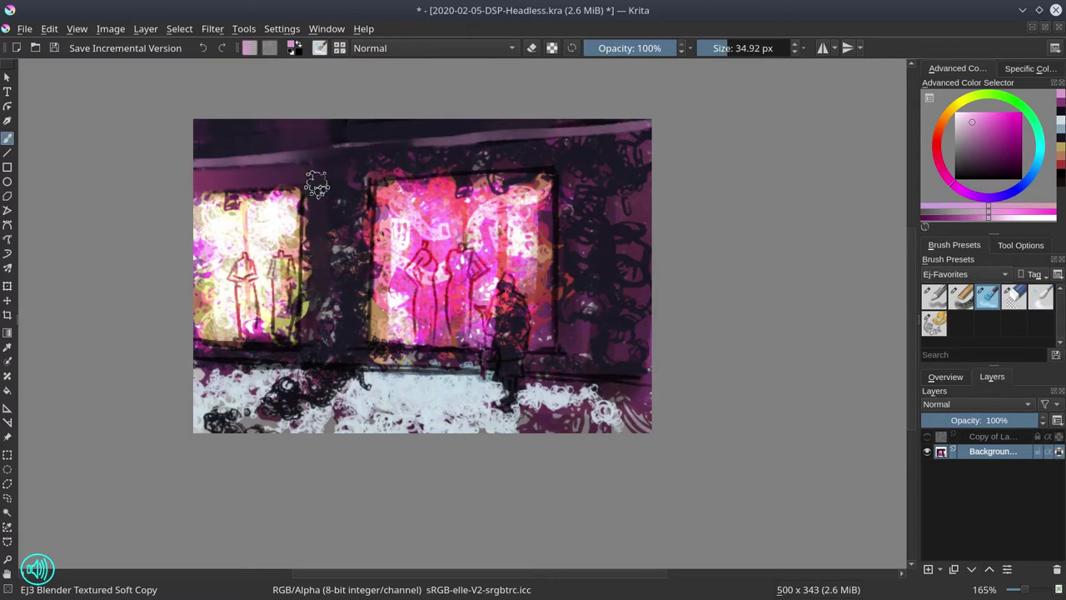
pyautogui.moveTo(309, 270)
pyautogui.mouseDown()
pyautogui.moveTo(339, 182)
pyautogui.moveTo(339, 300)
pyautogui.moveTo(363, 199)
pyautogui.moveTo(362, 342)
pyautogui.moveTo(361, 166)
pyautogui.moveTo(354, 327)
pyautogui.moveTo(344, 229)
pyautogui.moveTo(377, 166)
pyautogui.moveTo(350, 169)
pyautogui.moveTo(459, 164)
pyautogui.moveTo(333, 173)
pyautogui.moveTo(550, 154)
pyautogui.moveTo(476, 160)
pyautogui.moveTo(604, 132)
pyautogui.moveTo(567, 155)
pyautogui.moveTo(598, 197)
pyautogui.moveTo(569, 163)
pyautogui.moveTo(579, 323)
pyautogui.moveTo(573, 161)
pyautogui.moveTo(571, 302)
pyautogui.moveTo(587, 176)
pyautogui.moveTo(585, 297)
pyautogui.moveTo(597, 243)
pyautogui.moveTo(591, 182)
pyautogui.moveTo(551, 149)
pyautogui.moveTo(634, 146)
pyautogui.moveTo(636, 181)
pyautogui.moveTo(621, 192)
pyautogui.moveTo(610, 171)
pyautogui.moveTo(606, 332)
pyautogui.moveTo(635, 194)
pyautogui.moveTo(637, 342)
pyautogui.moveTo(643, 171)
pyautogui.moveTo(640, 284)
pyautogui.moveTo(641, 171)
pyautogui.moveTo(586, 363)
pyautogui.moveTo(597, 323)
pyautogui.moveTo(602, 331)
pyautogui.moveTo(567, 220)
pyautogui.moveTo(562, 333)
pyautogui.moveTo(594, 308)
pyautogui.moveTo(590, 356)
pyautogui.moveTo(532, 362)
pyautogui.moveTo(649, 368)
pyautogui.mouseUp()
pyautogui.press('[')
pyautogui.press(']')
pyautogui.press(']')
pyautogui.press('[')
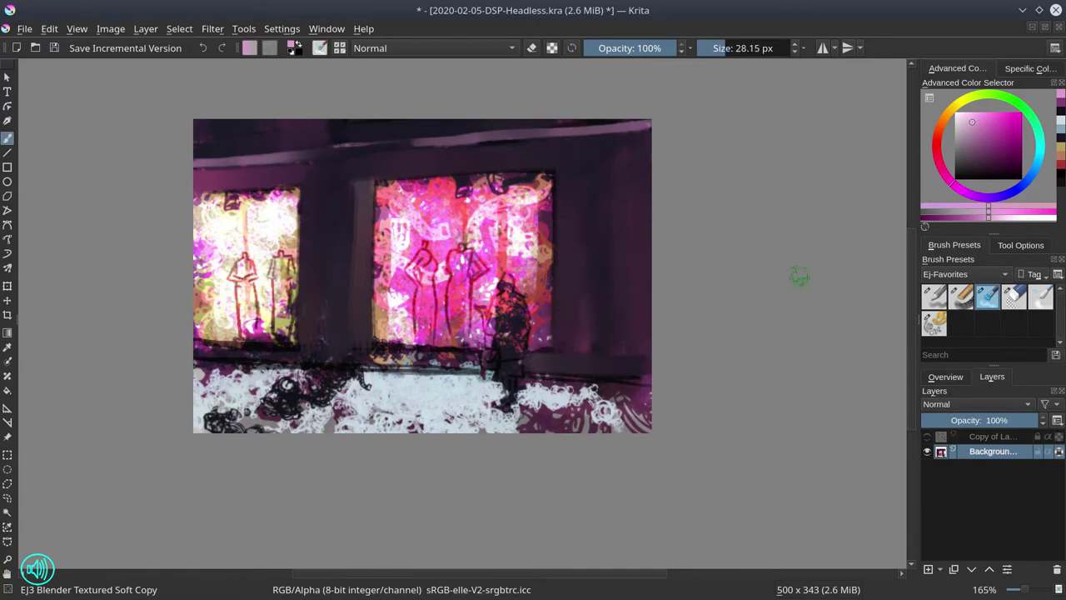
# Sample the dark tone from the passer-by and fill in the figure's silhouette with EJ2 Chalk Grainy at 8.96 px.
pyautogui.click(962, 298)
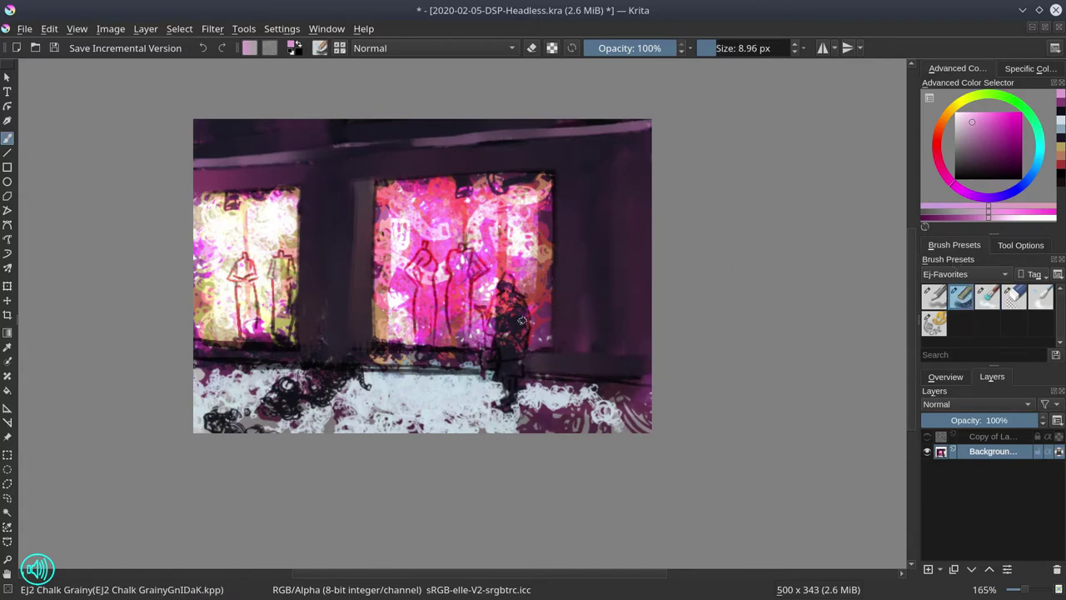
pyautogui.keyDown('ctrl'); pyautogui.click(523, 348); pyautogui.keyUp('ctrl')
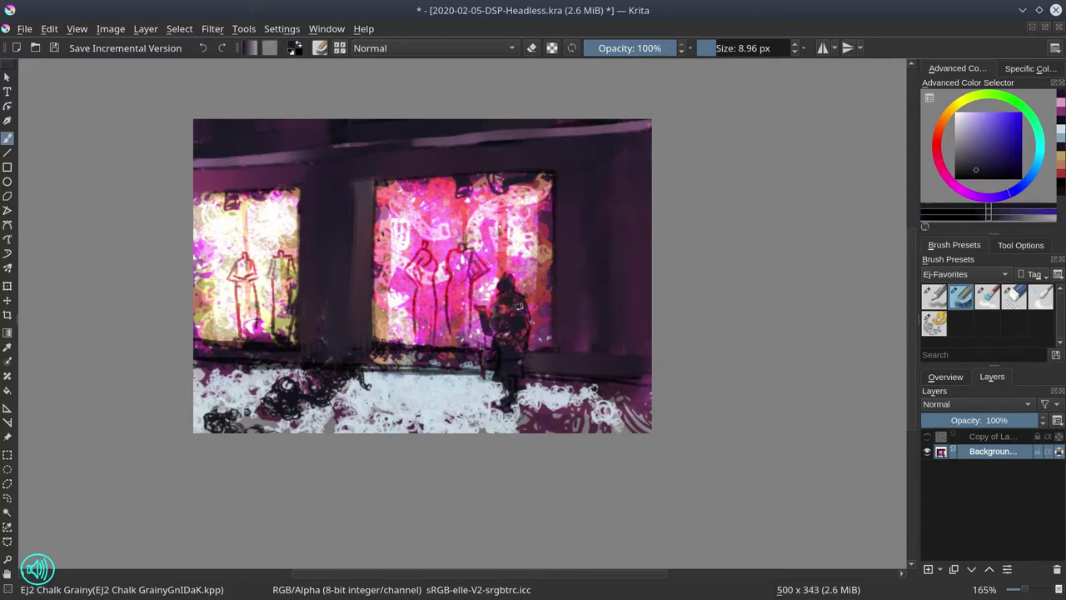
# Smooth the pillar between the windows and the wall strip below both windows with the soft textured blender, reducing it to 22.47 px.
pyautogui.click(997, 305)
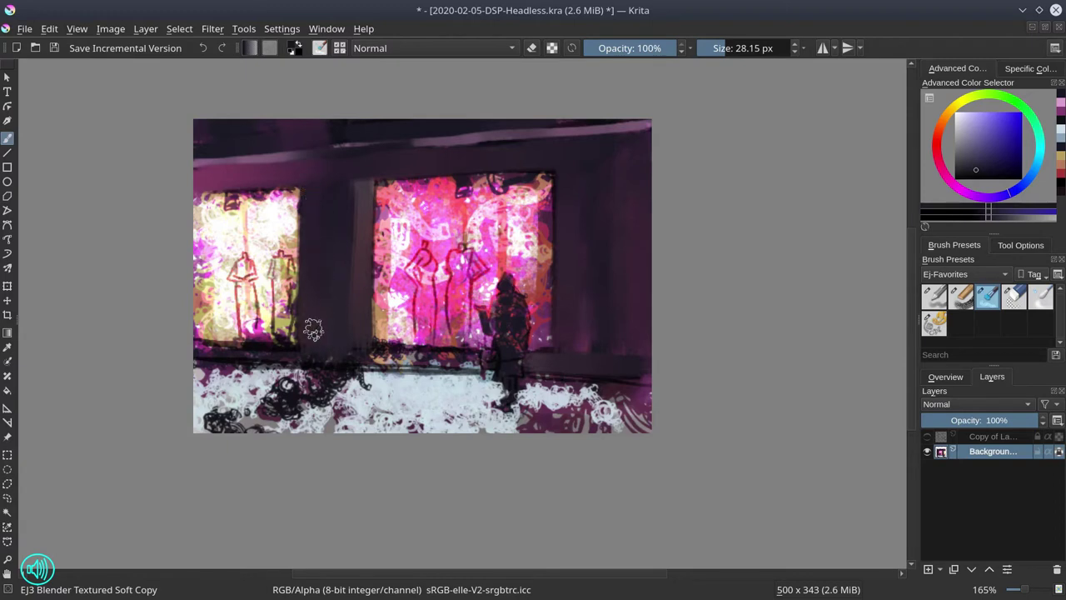
pyautogui.moveTo(347, 174); pyautogui.dragTo(348, 243)
pyautogui.keyDown('shift'); pyautogui.moveTo(314, 350); pyautogui.dragTo(296, 349); pyautogui.keyUp('shift')
pyautogui.moveTo(204, 350); pyautogui.dragTo(484, 358)
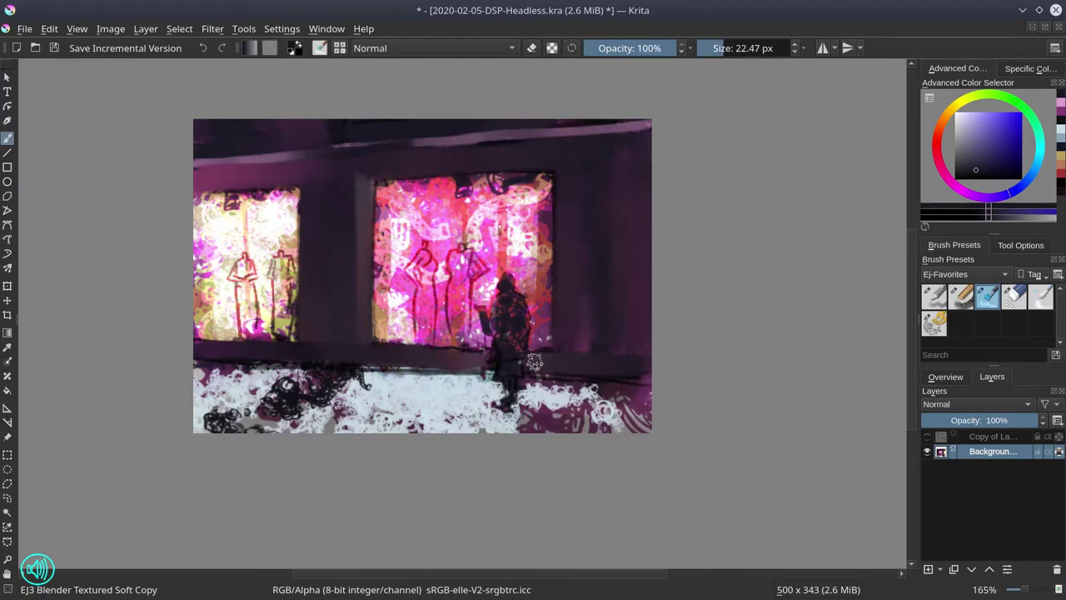
# Paint a dark shadow beneath the passer-by's feet with EJ2 Chalk Grainy at 8.96 px, and blend the wall base beside the figure.
pyautogui.click(962, 298)
pyautogui.moveTo(508, 410); pyautogui.dragTo(508, 425)
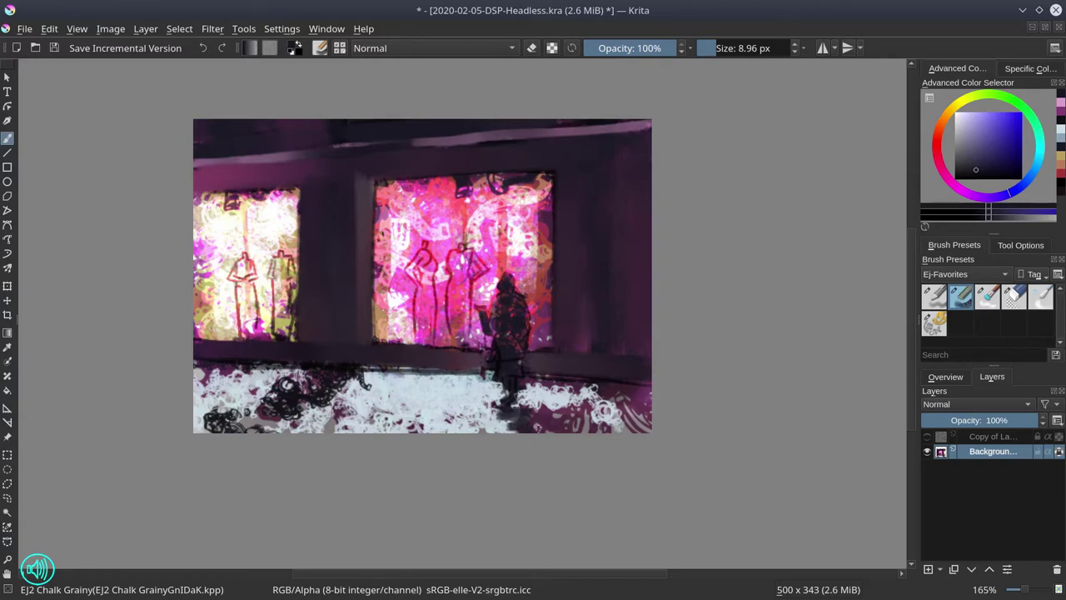
pyautogui.click(988, 297)
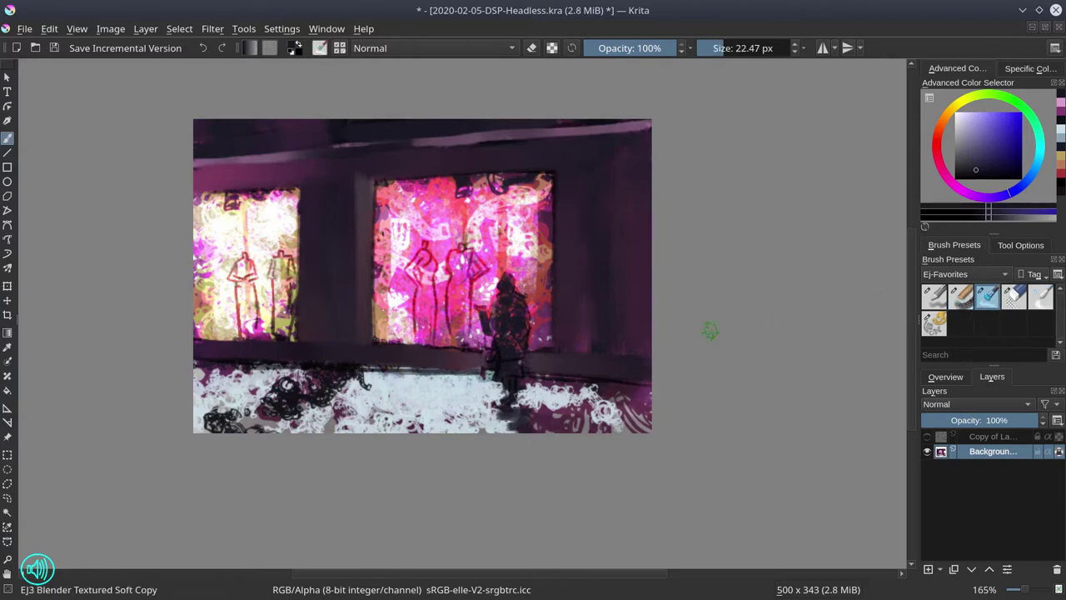
pyautogui.keyDown('shift'); pyautogui.moveTo(319, 403); pyautogui.dragTo(326, 391); pyautogui.keyUp('shift')
# Paint sampled pale blue light on the pavement right of the passer-by and sampled dark purple strokes towards the right corner at 8.96 px.
pyautogui.click(960, 298)
pyautogui.keyDown('ctrl'); pyautogui.click(483, 387); pyautogui.keyUp('ctrl')
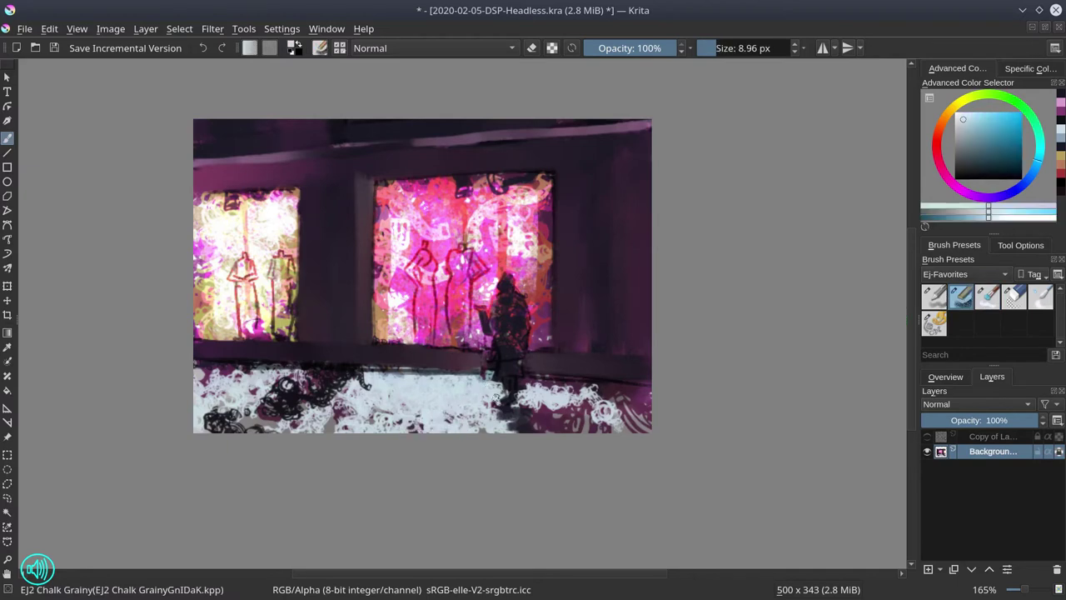
pyautogui.moveTo(580, 386)
pyautogui.mouseDown()
pyautogui.moveTo(533, 387)
pyautogui.moveTo(621, 429)
pyautogui.mouseUp()
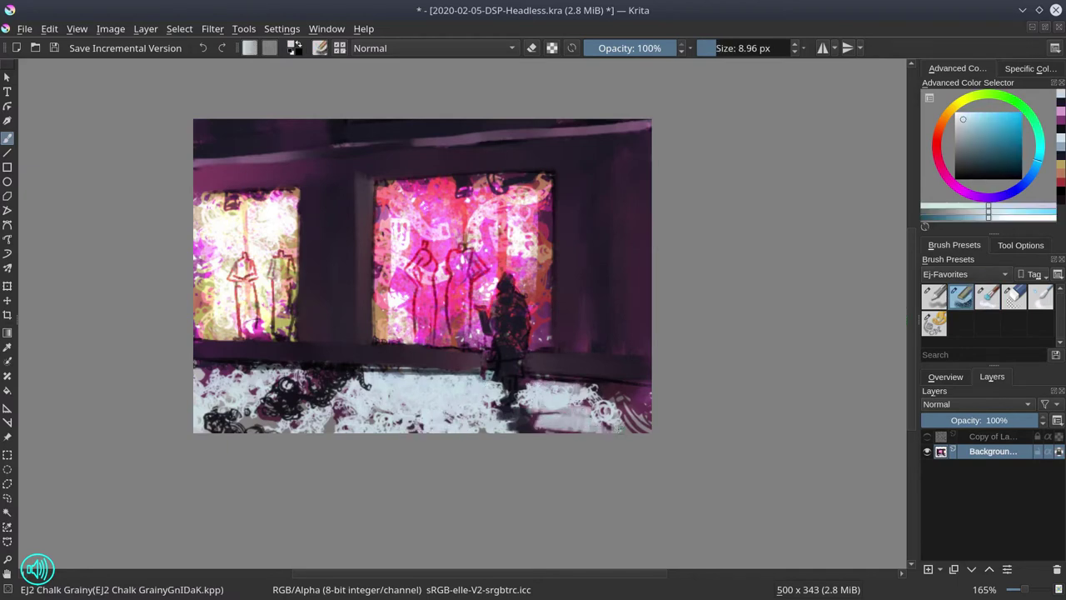
pyautogui.keyDown('ctrl'); pyautogui.click(601, 372); pyautogui.keyUp('ctrl')
pyautogui.moveTo(620, 387); pyautogui.dragTo(649, 415)
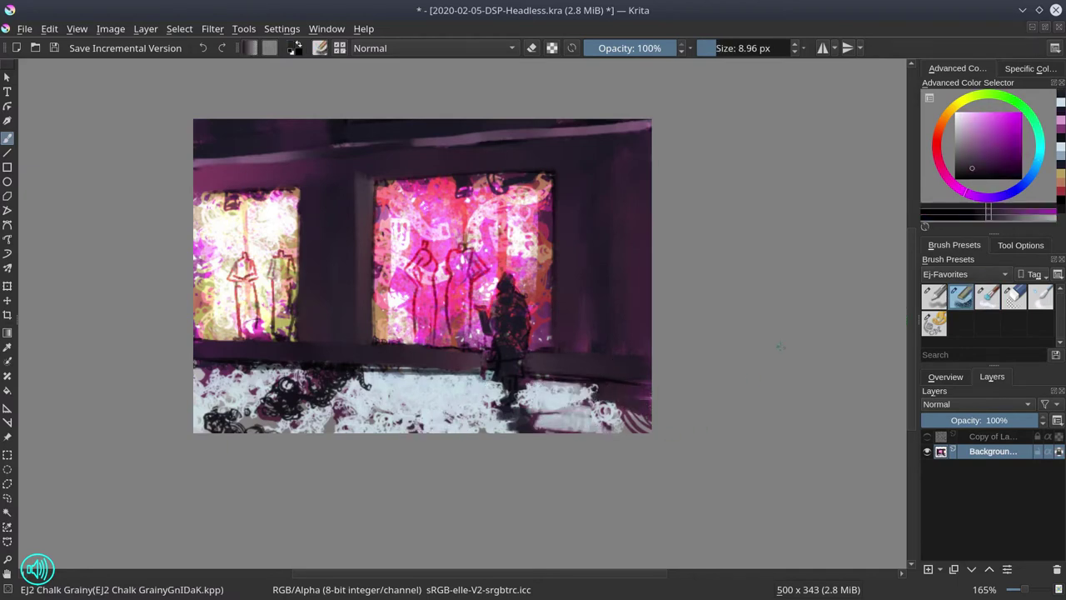
# Blend the base of the wall and the light and shadow on the left pavement with the soft textured blender at 27.66 px.
pyautogui.click(1024, 301)
pyautogui.press('/')
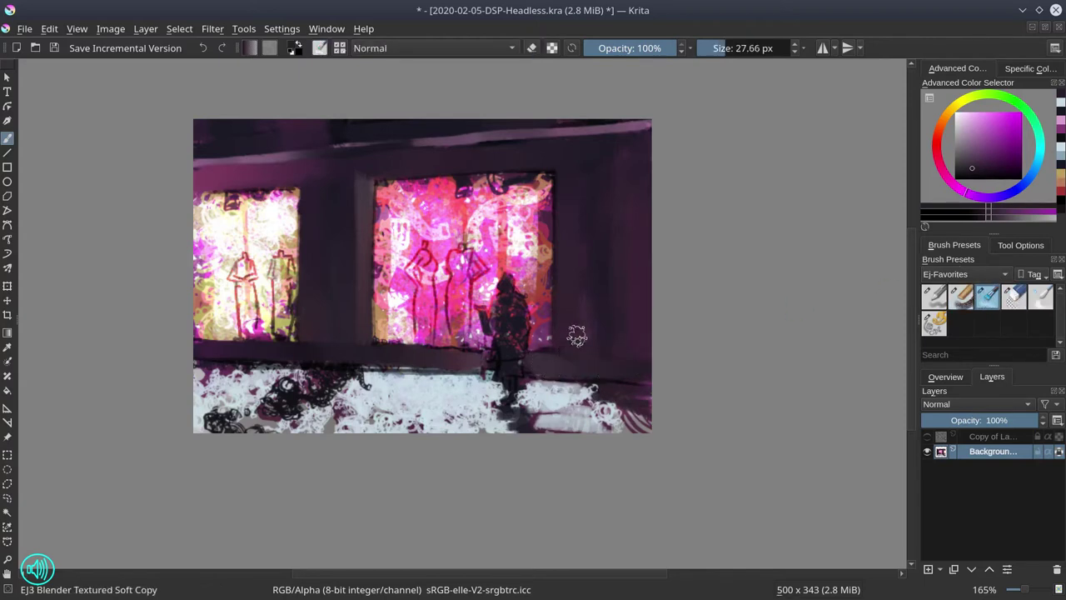
pyautogui.moveTo(354, 359); pyautogui.dragTo(462, 361)
pyautogui.moveTo(324, 372)
pyautogui.mouseDown()
pyautogui.moveTo(244, 416)
pyautogui.moveTo(305, 377)
pyautogui.moveTo(238, 403)
pyautogui.moveTo(263, 395)
pyautogui.moveTo(268, 405)
pyautogui.moveTo(315, 379)
pyautogui.moveTo(244, 437)
pyautogui.moveTo(337, 375)
pyautogui.moveTo(296, 378)
pyautogui.moveTo(341, 375)
pyautogui.moveTo(271, 430)
pyautogui.moveTo(345, 380)
pyautogui.moveTo(305, 392)
pyautogui.moveTo(249, 370)
pyautogui.moveTo(190, 375)
pyautogui.moveTo(260, 372)
pyautogui.moveTo(189, 373)
pyautogui.moveTo(267, 373)
pyautogui.mouseUp()
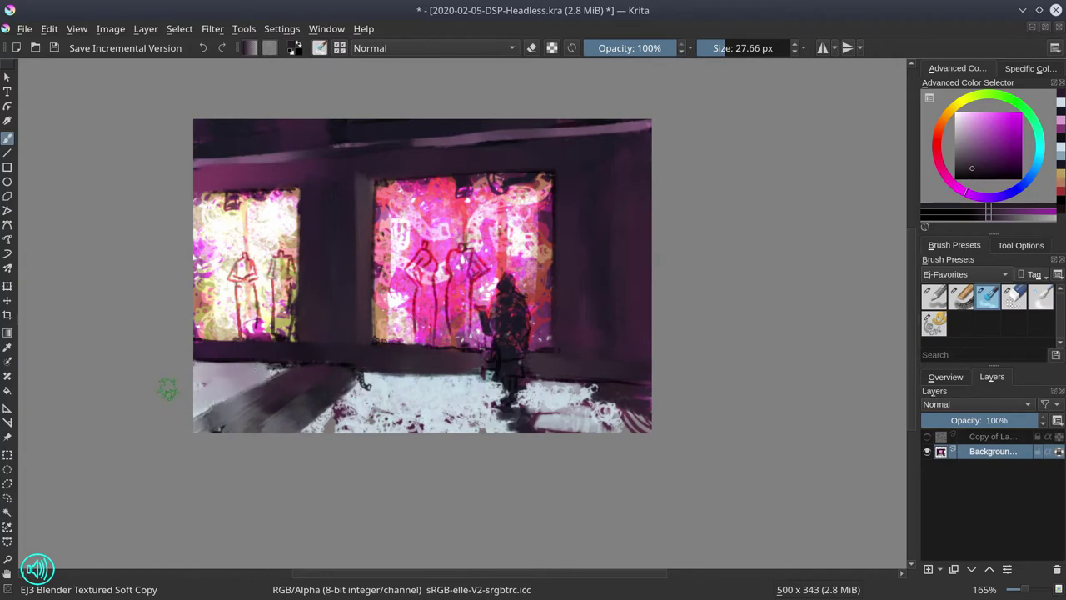
# Blend the left edge of the light patch on the central pavement with the soft textured blender reduced to 12 px.
pyautogui.press('[')
pyautogui.press('[')
pyautogui.press('[')
pyautogui.press('[')
pyautogui.press('[')
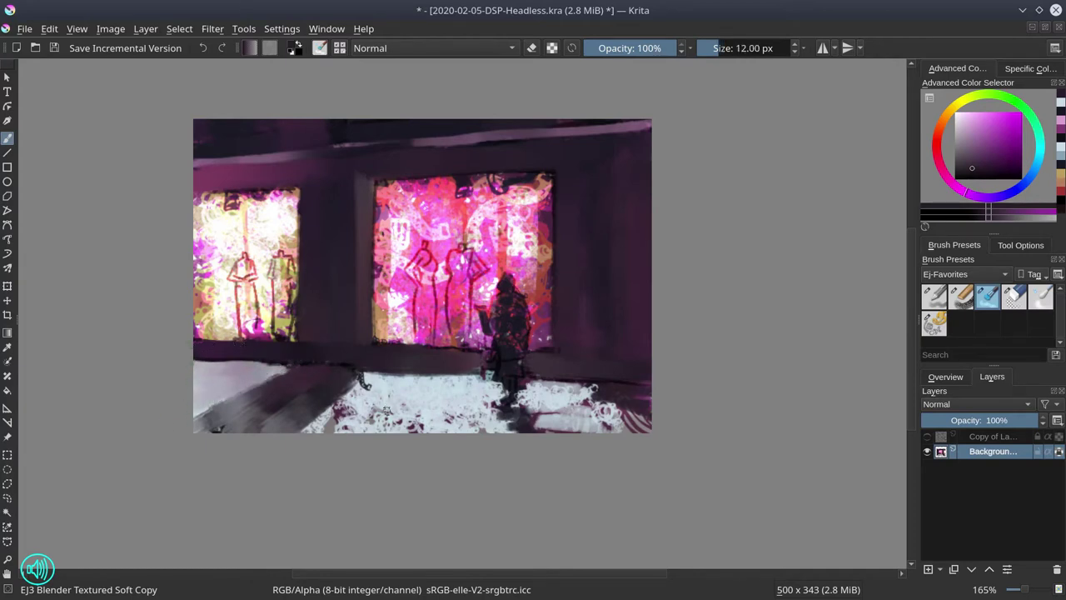
pyautogui.moveTo(363, 379)
pyautogui.mouseDown()
pyautogui.moveTo(316, 427)
pyautogui.moveTo(383, 391)
pyautogui.moveTo(376, 382)
pyautogui.moveTo(321, 434)
pyautogui.moveTo(364, 398)
pyautogui.moveTo(366, 380)
pyautogui.moveTo(281, 448)
pyautogui.moveTo(356, 387)
pyautogui.moveTo(303, 439)
pyautogui.moveTo(386, 389)
pyautogui.moveTo(334, 434)
pyautogui.mouseUp()
# Smooth the pavement light around the passer-by and the diagonal shadow with the blender enlarged to 28.94 px, and save the painting.
pyautogui.press(']')
pyautogui.press(']')
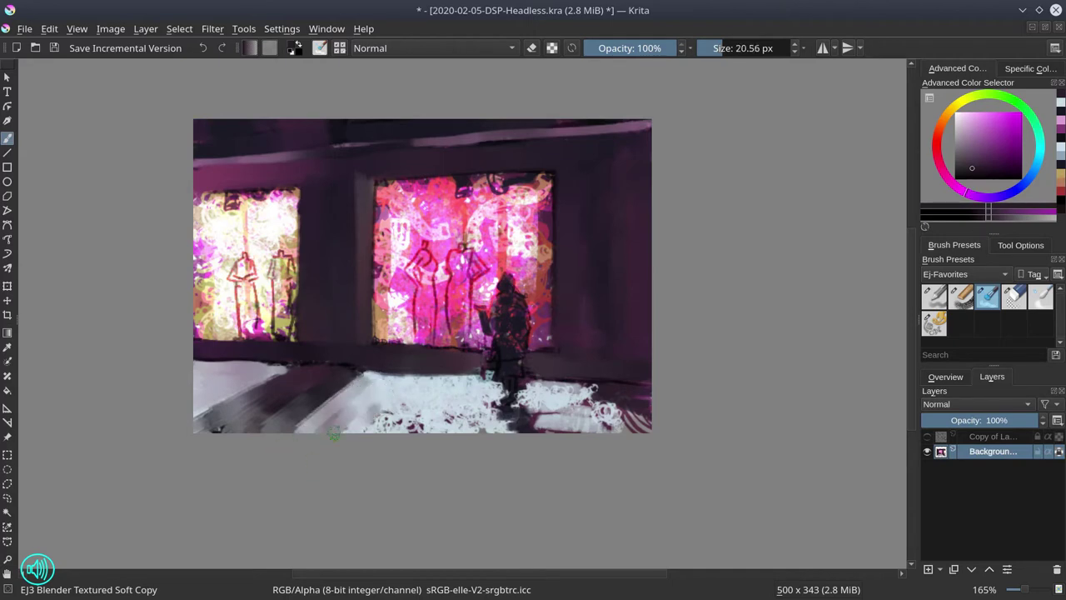
pyautogui.moveTo(382, 384)
pyautogui.mouseDown()
pyautogui.moveTo(480, 386)
pyautogui.moveTo(350, 401)
pyautogui.moveTo(457, 401)
pyautogui.moveTo(467, 414)
pyautogui.moveTo(343, 420)
pyautogui.moveTo(457, 430)
pyautogui.moveTo(386, 409)
pyautogui.moveTo(489, 388)
pyautogui.moveTo(469, 405)
pyautogui.moveTo(483, 415)
pyautogui.moveTo(515, 428)
pyautogui.moveTo(534, 413)
pyautogui.moveTo(528, 398)
pyautogui.moveTo(578, 442)
pyautogui.moveTo(533, 389)
pyautogui.moveTo(570, 388)
pyautogui.moveTo(607, 449)
pyautogui.moveTo(561, 392)
pyautogui.moveTo(626, 445)
pyautogui.moveTo(638, 444)
pyautogui.moveTo(619, 418)
pyautogui.moveTo(637, 403)
pyautogui.moveTo(594, 391)
pyautogui.moveTo(642, 444)
pyautogui.moveTo(569, 387)
pyautogui.moveTo(615, 453)
pyautogui.moveTo(631, 394)
pyautogui.moveTo(598, 390)
pyautogui.moveTo(632, 395)
pyautogui.moveTo(563, 390)
pyautogui.moveTo(579, 389)
pyautogui.moveTo(587, 445)
pyautogui.moveTo(566, 391)
pyautogui.moveTo(620, 426)
pyautogui.moveTo(619, 399)
pyautogui.moveTo(602, 425)
pyautogui.moveTo(601, 394)
pyautogui.moveTo(641, 446)
pyautogui.moveTo(657, 403)
pyautogui.mouseUp()
pyautogui.moveTo(645, 404)
pyautogui.mouseDown()
pyautogui.moveTo(617, 405)
pyautogui.moveTo(622, 424)
pyautogui.moveTo(618, 395)
pyautogui.moveTo(634, 444)
pyautogui.moveTo(651, 449)
pyautogui.moveTo(641, 401)
pyautogui.moveTo(631, 402)
pyautogui.moveTo(668, 398)
pyautogui.moveTo(593, 396)
pyautogui.moveTo(638, 394)
pyautogui.mouseUp()
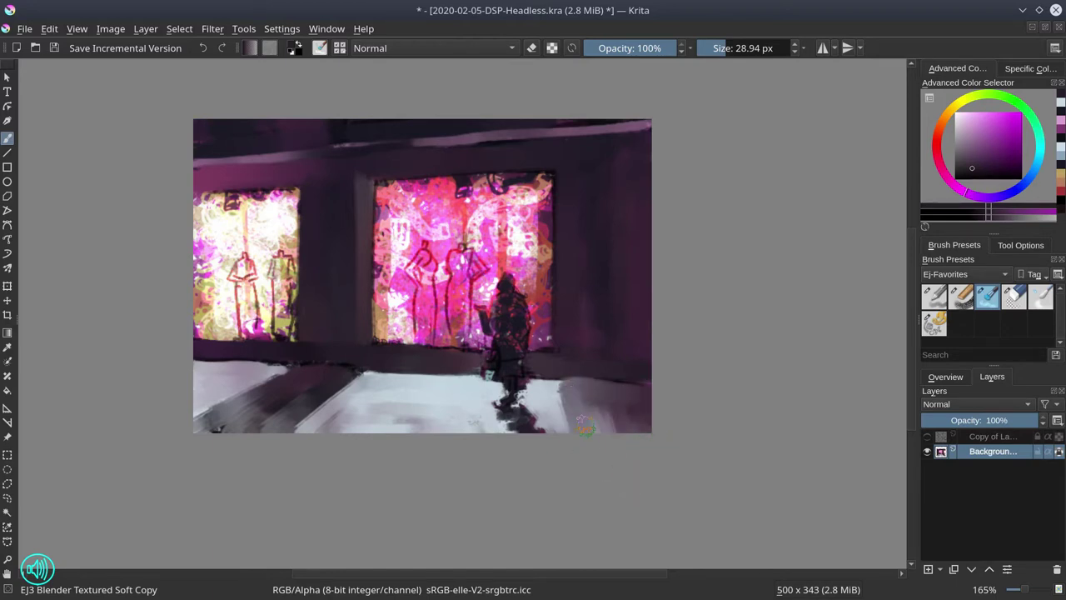
pyautogui.moveTo(358, 408)
pyautogui.mouseDown()
pyautogui.moveTo(333, 415)
pyautogui.moveTo(330, 403)
pyautogui.moveTo(327, 416)
pyautogui.moveTo(195, 441)
pyautogui.moveTo(242, 409)
pyautogui.moveTo(197, 433)
pyautogui.mouseUp()
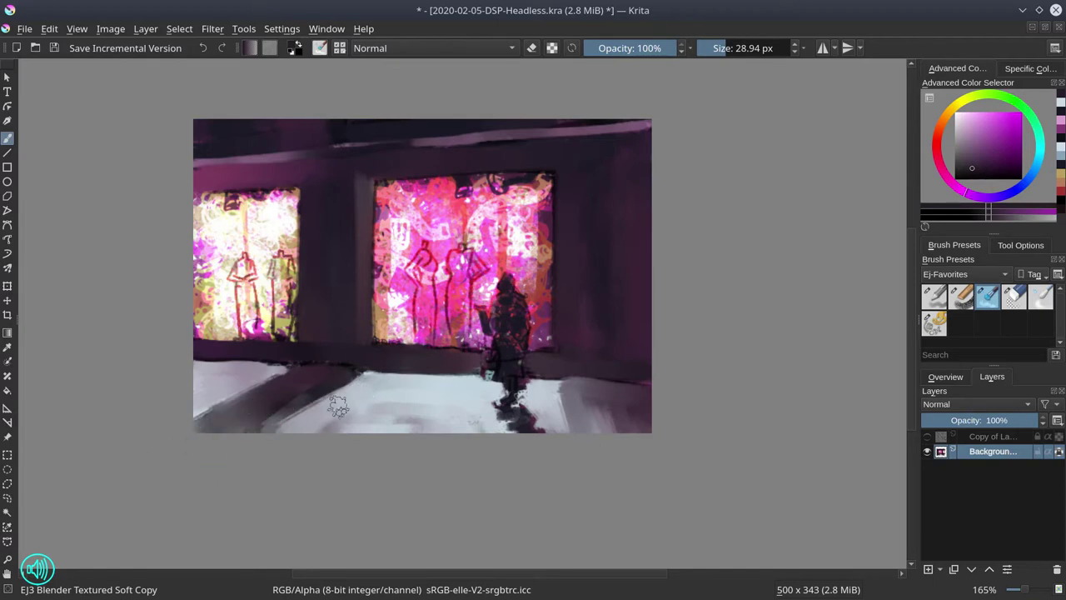
pyautogui.moveTo(360, 388)
pyautogui.mouseDown()
pyautogui.moveTo(369, 374)
pyautogui.moveTo(201, 456)
pyautogui.moveTo(229, 396)
pyautogui.moveTo(253, 375)
pyautogui.moveTo(260, 383)
pyautogui.moveTo(116, 469)
pyautogui.mouseUp()
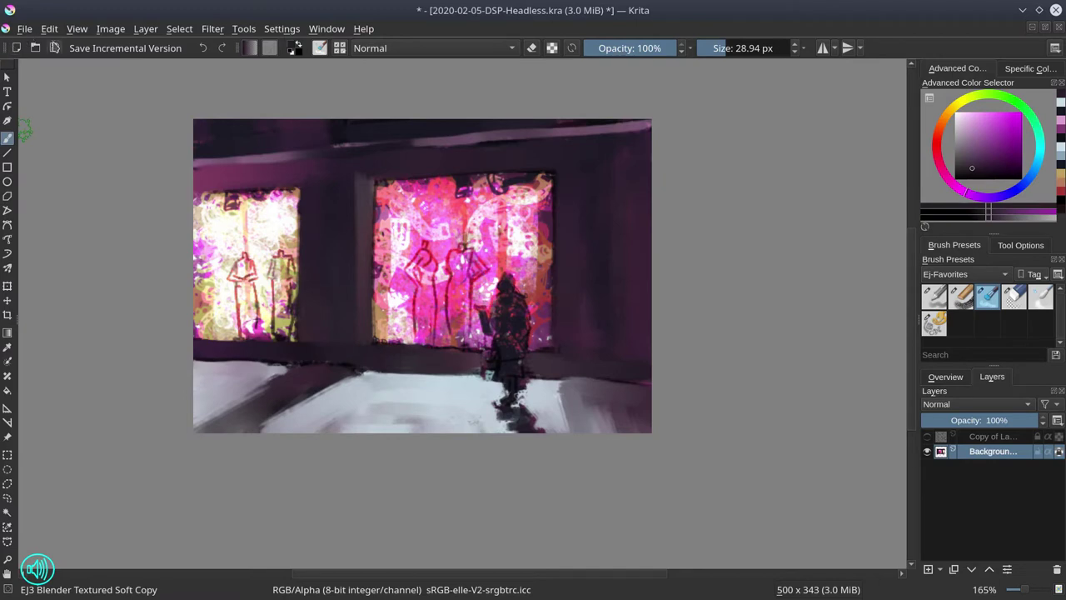
pyautogui.hotkey('ctrl', 's')
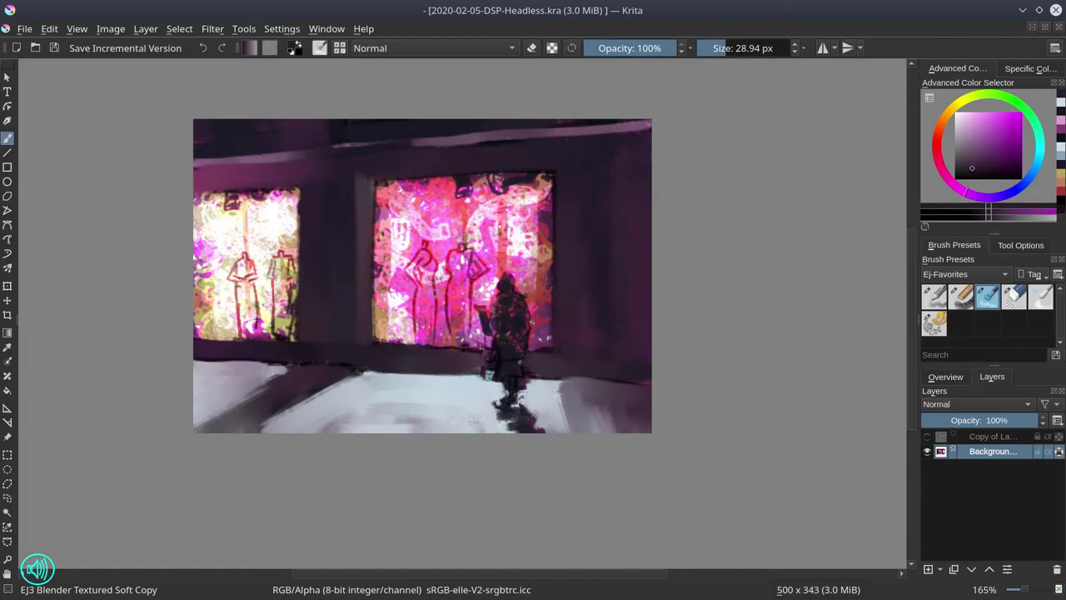
# Smooth the textured backdrop along the left side of the pink window, reducing the blender to 19.32 px.
pyautogui.moveTo(394, 299)
pyautogui.mouseDown()
pyautogui.moveTo(406, 212)
pyautogui.moveTo(458, 187)
pyautogui.moveTo(431, 225)
pyautogui.moveTo(447, 231)
pyautogui.mouseUp()
pyautogui.press('[')
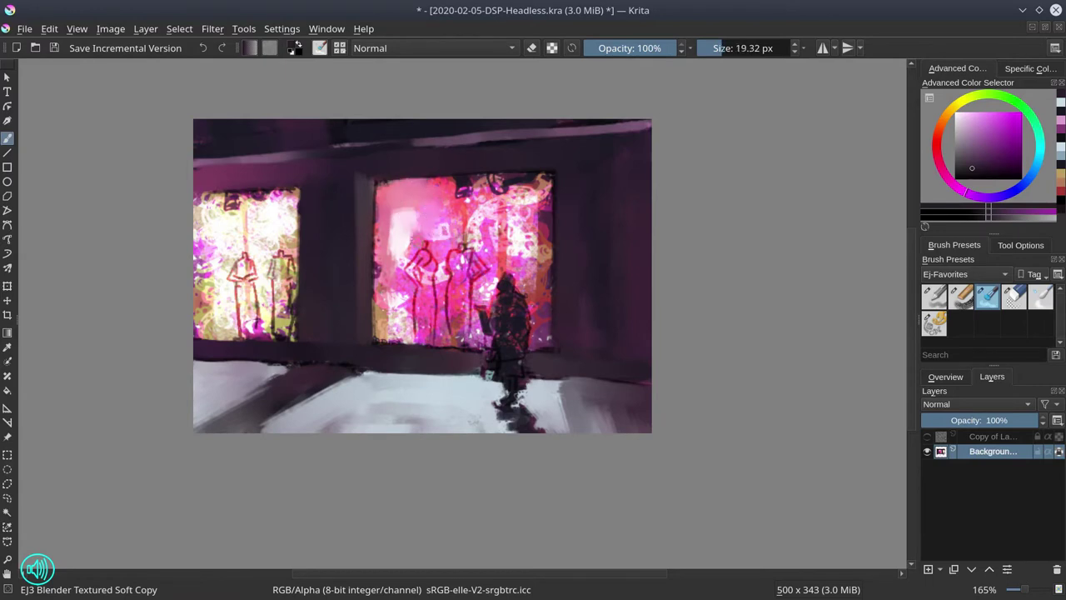
pyautogui.moveTo(390, 249)
pyautogui.mouseDown()
pyautogui.moveTo(381, 301)
pyautogui.moveTo(402, 286)
pyautogui.mouseUp()
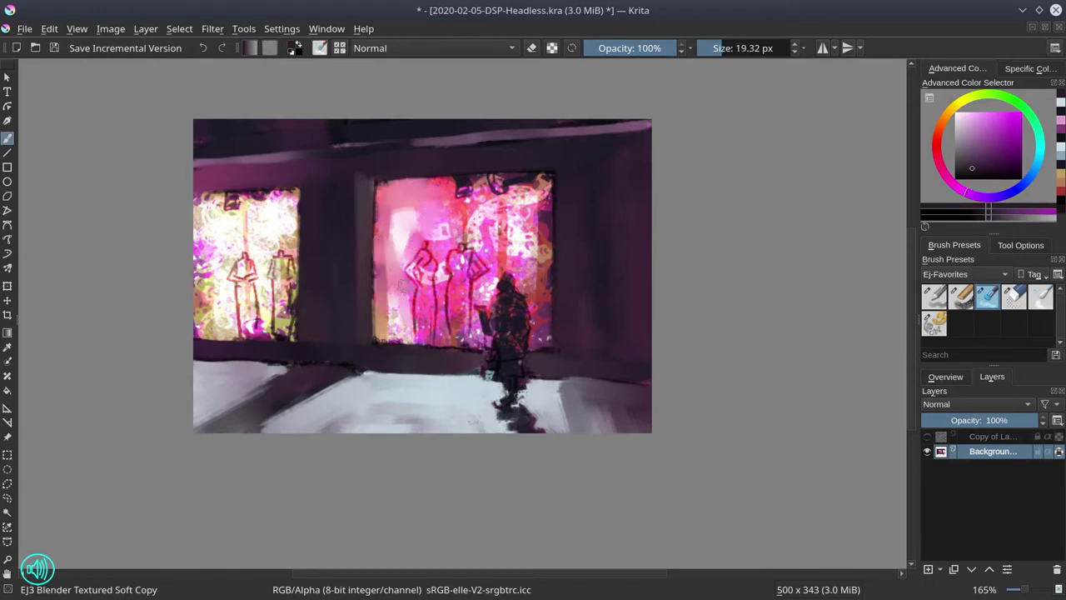
pyautogui.moveTo(394, 323); pyautogui.dragTo(377, 335)
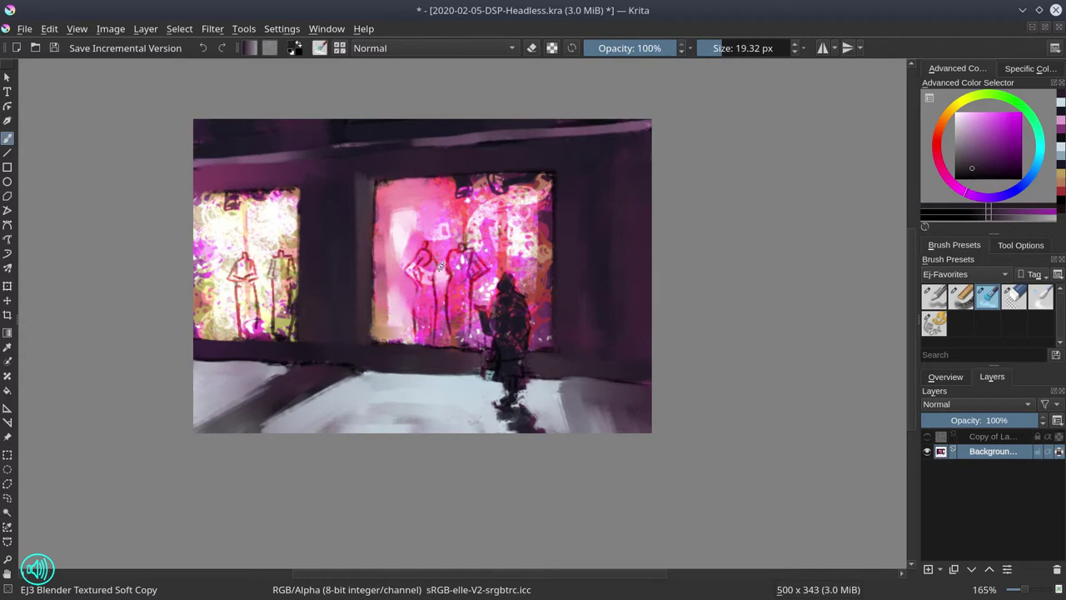
# Blend the rest of the pink window's backdrop into vertical streaks, and smooth the passer-by with the blender at 12.47 px.
pyautogui.moveTo(438, 265)
pyautogui.mouseDown()
pyautogui.moveTo(433, 239)
pyautogui.moveTo(458, 241)
pyautogui.mouseUp()
pyautogui.moveTo(429, 209)
pyautogui.mouseDown()
pyautogui.moveTo(520, 185)
pyautogui.moveTo(480, 189)
pyautogui.moveTo(476, 244)
pyautogui.moveTo(498, 250)
pyautogui.moveTo(479, 245)
pyautogui.moveTo(493, 284)
pyautogui.moveTo(502, 223)
pyautogui.moveTo(507, 265)
pyautogui.moveTo(531, 198)
pyautogui.moveTo(543, 210)
pyautogui.moveTo(546, 325)
pyautogui.mouseUp()
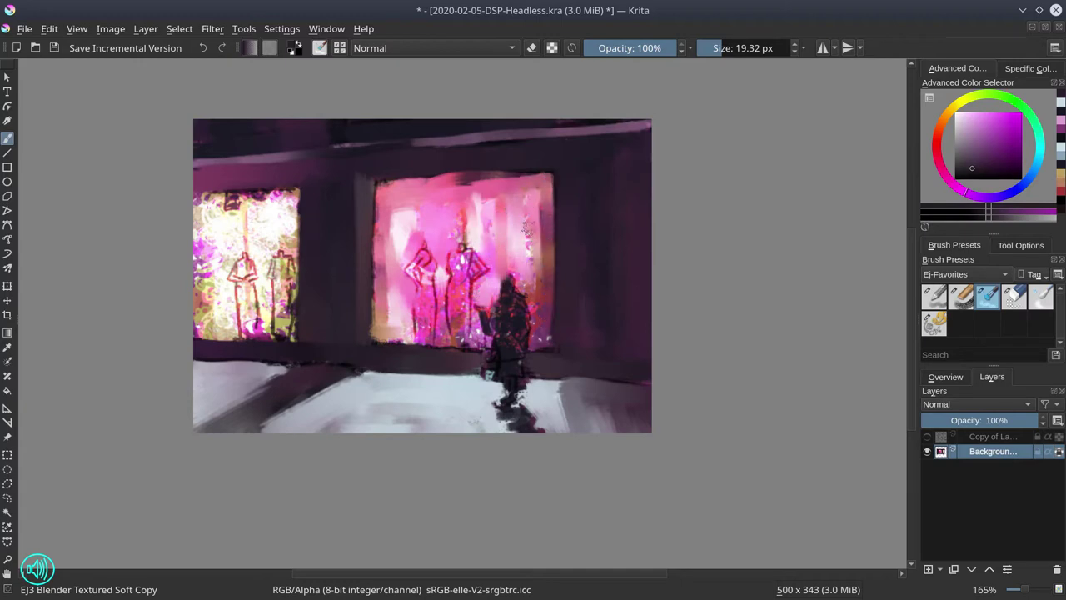
pyautogui.moveTo(525, 225)
pyautogui.mouseDown()
pyautogui.moveTo(524, 292)
pyautogui.moveTo(531, 278)
pyautogui.moveTo(547, 309)
pyautogui.moveTo(538, 330)
pyautogui.moveTo(512, 339)
pyautogui.mouseUp()
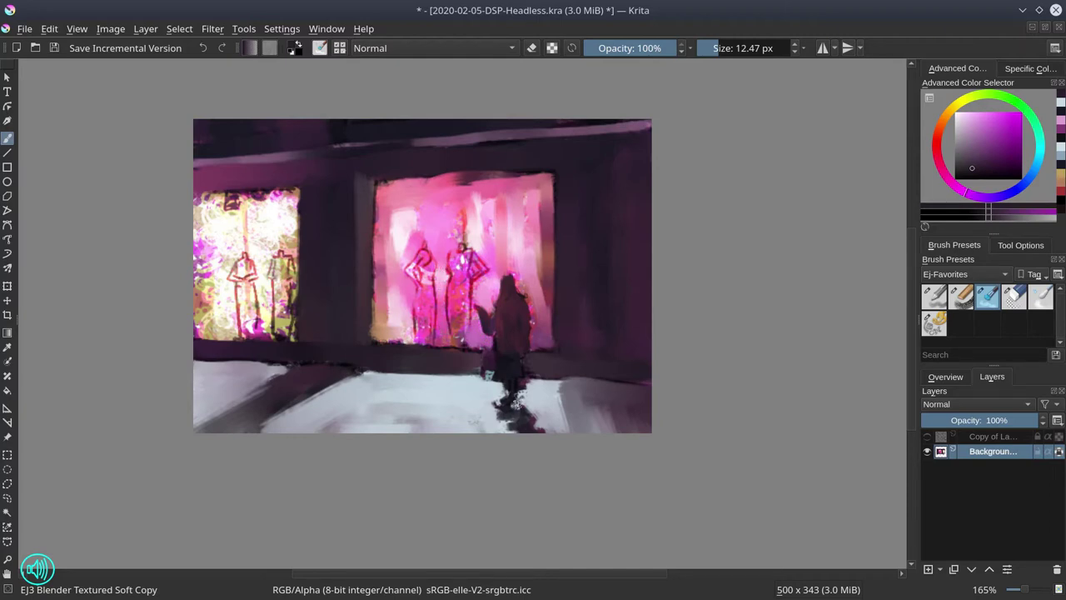
pyautogui.moveTo(470, 366)
pyautogui.mouseDown()
pyautogui.moveTo(534, 374)
pyautogui.moveTo(543, 392)
pyautogui.moveTo(524, 388)
pyautogui.moveTo(522, 413)
pyautogui.mouseUp()
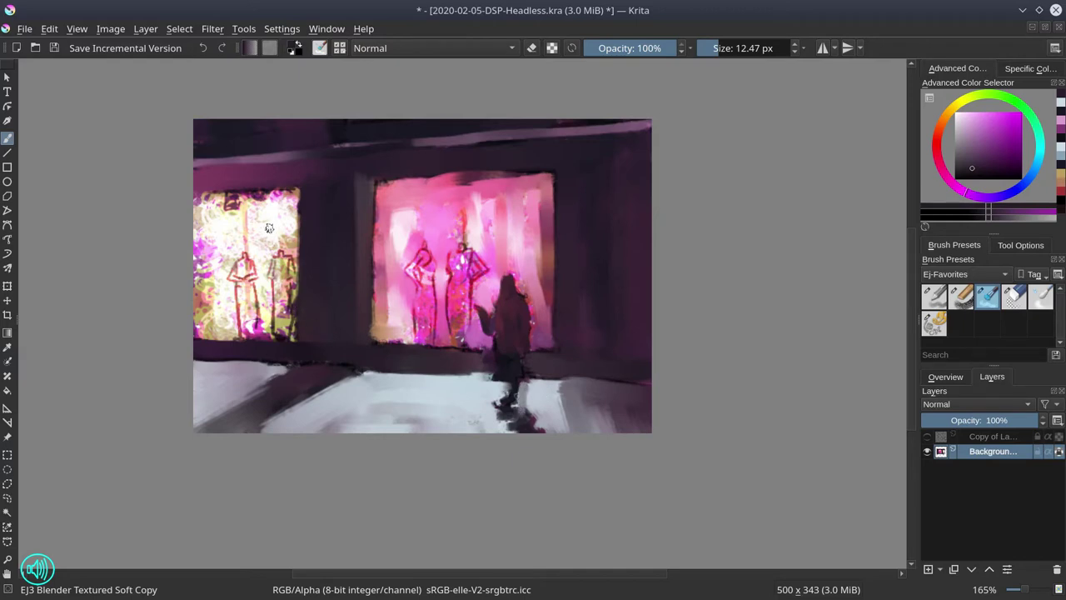
# Blend the left window's backdrop at 18.70 px and soften its two mannequins at 16.17 px.
pyautogui.press(']')
pyautogui.moveTo(221, 205)
pyautogui.mouseDown()
pyautogui.moveTo(205, 209)
pyautogui.moveTo(295, 193)
pyautogui.moveTo(280, 250)
pyautogui.moveTo(252, 206)
pyautogui.moveTo(234, 248)
pyautogui.moveTo(200, 241)
pyautogui.moveTo(216, 278)
pyautogui.moveTo(200, 259)
pyautogui.moveTo(210, 299)
pyautogui.moveTo(226, 243)
pyautogui.moveTo(201, 246)
pyautogui.moveTo(192, 204)
pyautogui.moveTo(250, 233)
pyautogui.moveTo(238, 245)
pyautogui.moveTo(263, 272)
pyautogui.moveTo(265, 330)
pyautogui.mouseUp()
pyautogui.moveTo(229, 285)
pyautogui.mouseDown()
pyautogui.moveTo(212, 326)
pyautogui.moveTo(233, 253)
pyautogui.moveTo(290, 303)
pyautogui.moveTo(264, 330)
pyautogui.mouseUp()
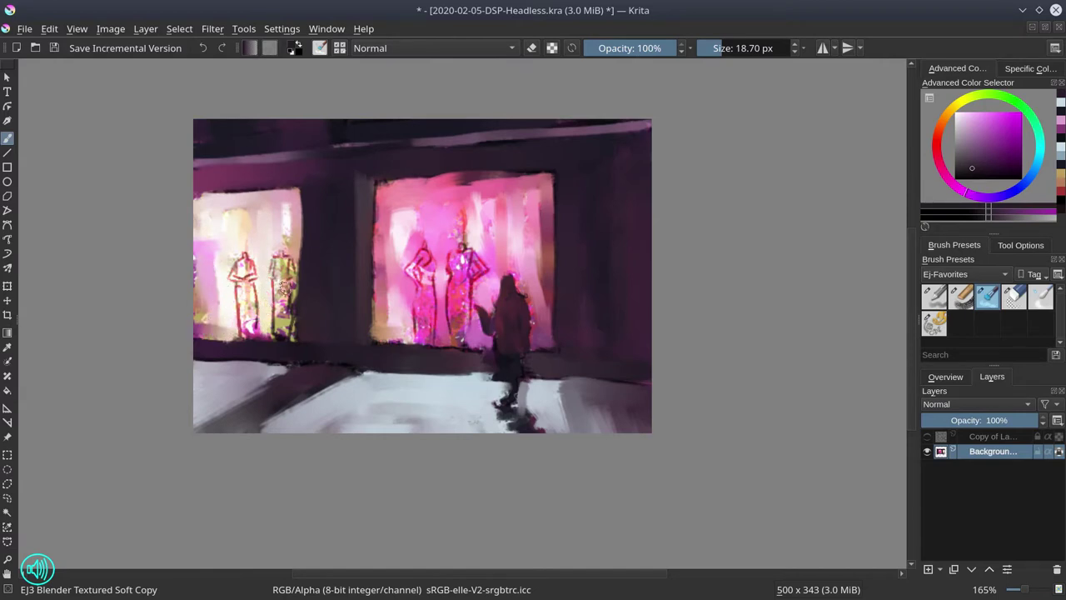
pyautogui.moveTo(261, 273)
pyautogui.keyDown('shift'); pyautogui.mouseDown()
pyautogui.moveTo(231, 279)
pyautogui.moveTo(252, 272)
pyautogui.moveTo(241, 264)
pyautogui.moveTo(239, 300)
pyautogui.moveTo(237, 285)
pyautogui.moveTo(246, 336)
pyautogui.mouseUp(); pyautogui.keyUp('shift')
pyautogui.moveTo(279, 287)
pyautogui.mouseDown()
pyautogui.moveTo(280, 255)
pyautogui.moveTo(298, 296)
pyautogui.moveTo(295, 288)
pyautogui.moveTo(295, 331)
pyautogui.moveTo(287, 243)
pyautogui.moveTo(298, 247)
pyautogui.moveTo(285, 238)
pyautogui.moveTo(296, 244)
pyautogui.moveTo(301, 292)
pyautogui.mouseUp()
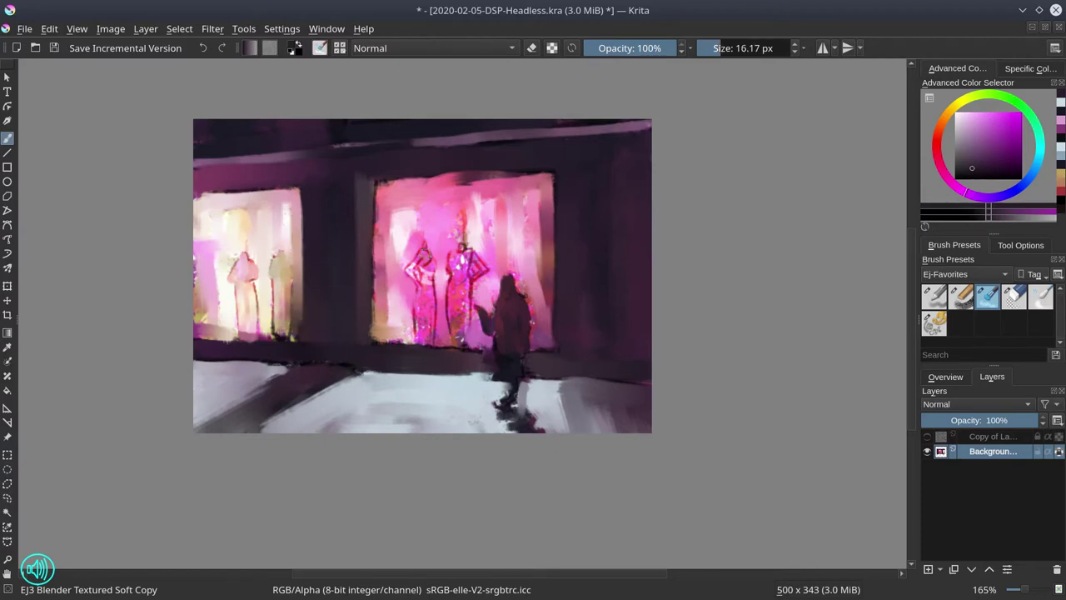
# Smooth the two mannequins in the pink window with the blender at 11.23 px, and save the painting.
pyautogui.moveTo(427, 273)
pyautogui.keyDown('shift'); pyautogui.mouseDown()
pyautogui.moveTo(412, 277)
pyautogui.moveTo(429, 252)
pyautogui.mouseUp(); pyautogui.keyUp('shift')
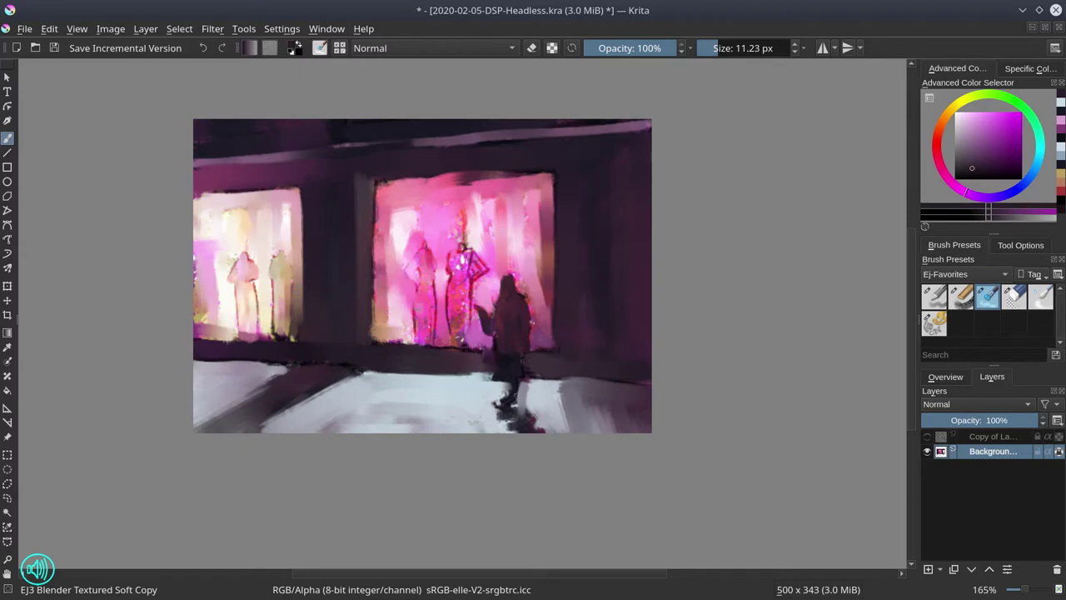
pyautogui.moveTo(432, 284); pyautogui.dragTo(432, 330)
pyautogui.moveTo(463, 260)
pyautogui.mouseDown()
pyautogui.moveTo(453, 315)
pyautogui.moveTo(448, 296)
pyautogui.moveTo(451, 329)
pyautogui.mouseUp()
pyautogui.moveTo(464, 304); pyautogui.dragTo(464, 343)
pyautogui.moveTo(468, 288); pyautogui.dragTo(467, 348)
pyautogui.moveTo(462, 345); pyautogui.dragTo(477, 348)
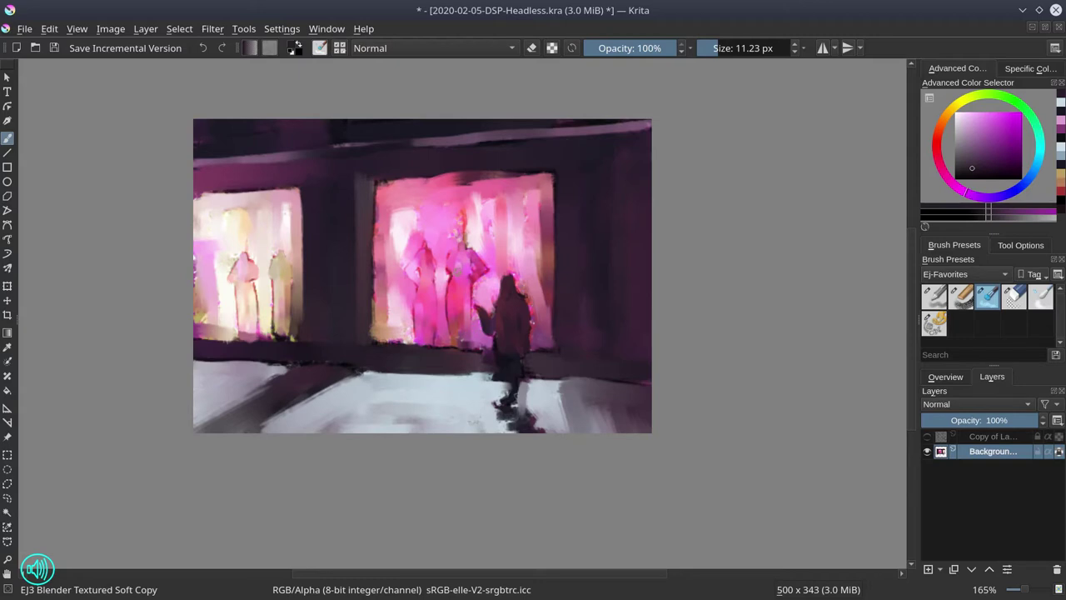
pyautogui.click(54, 48)
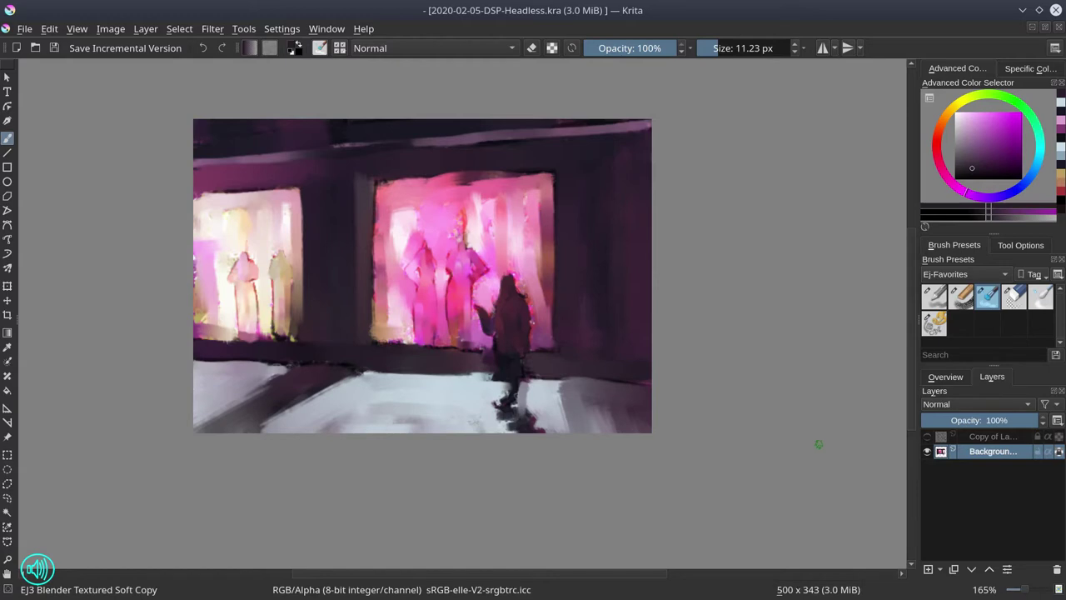
# Show the line-art layer and select both left-window mannequins and the pink window's left mannequin with the Polygonal Selection tool.
pyautogui.click(926, 436)
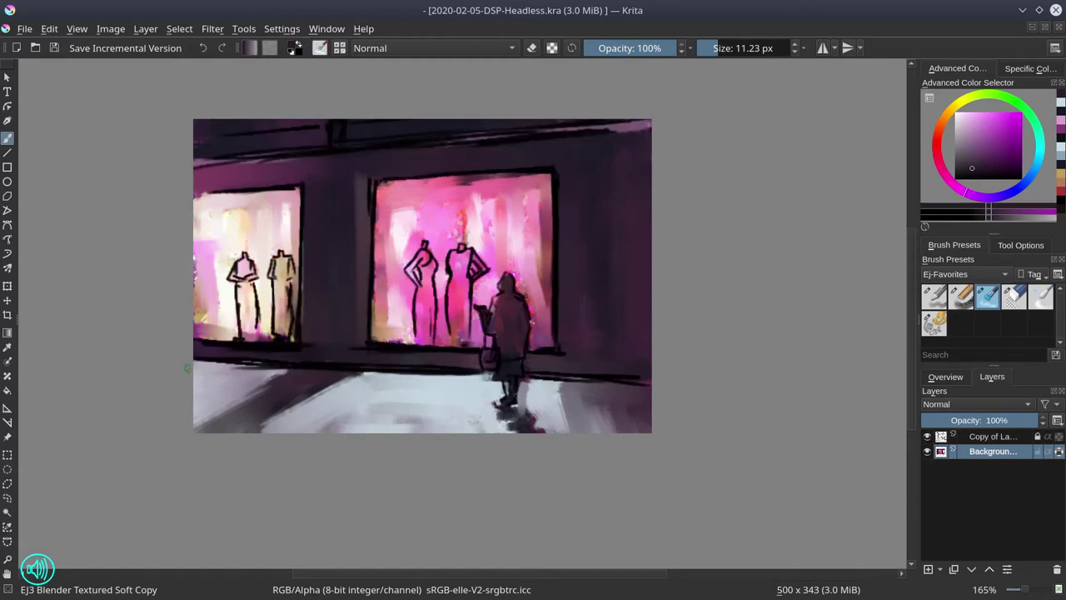
pyautogui.click(7, 484)
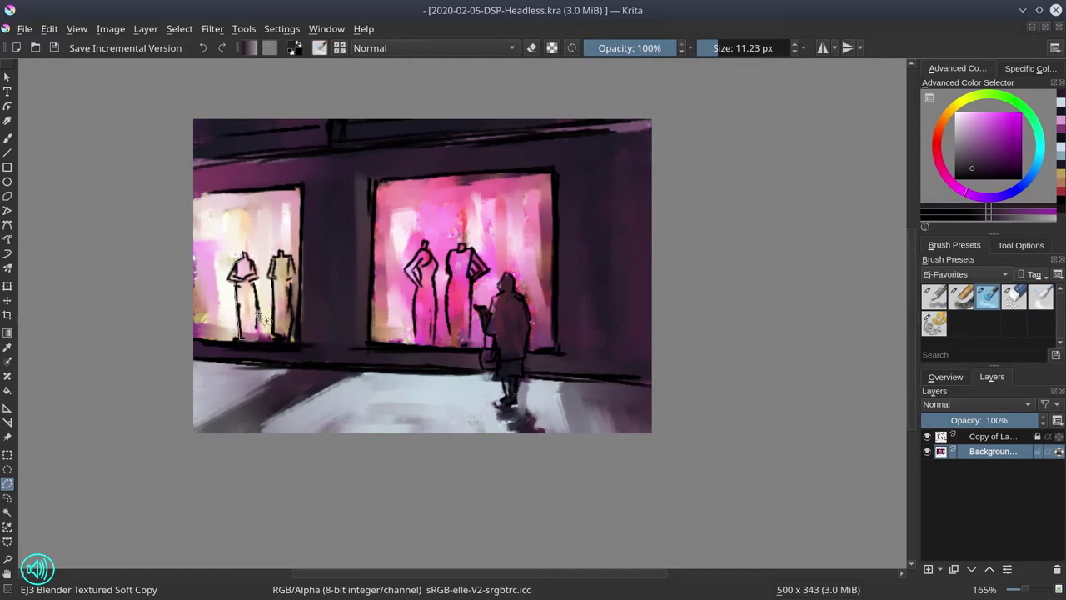
pyautogui.click(248, 253)
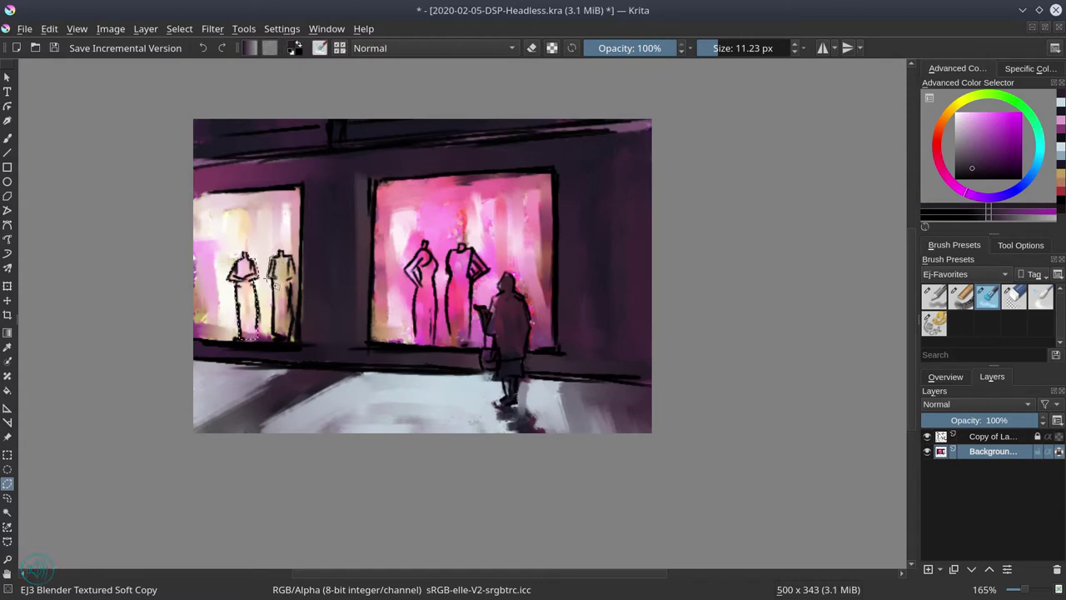
pyautogui.click(292, 340)
pyautogui.moveTo(415, 286)
pyautogui.mouseDown()
pyautogui.moveTo(416, 345)
pyautogui.moveTo(432, 348)
pyautogui.moveTo(438, 274)
pyautogui.mouseUp()
# Add the pink window's right mannequin to the selection, and subtract the gap inside its bent arm.
pyautogui.click(1023, 247)
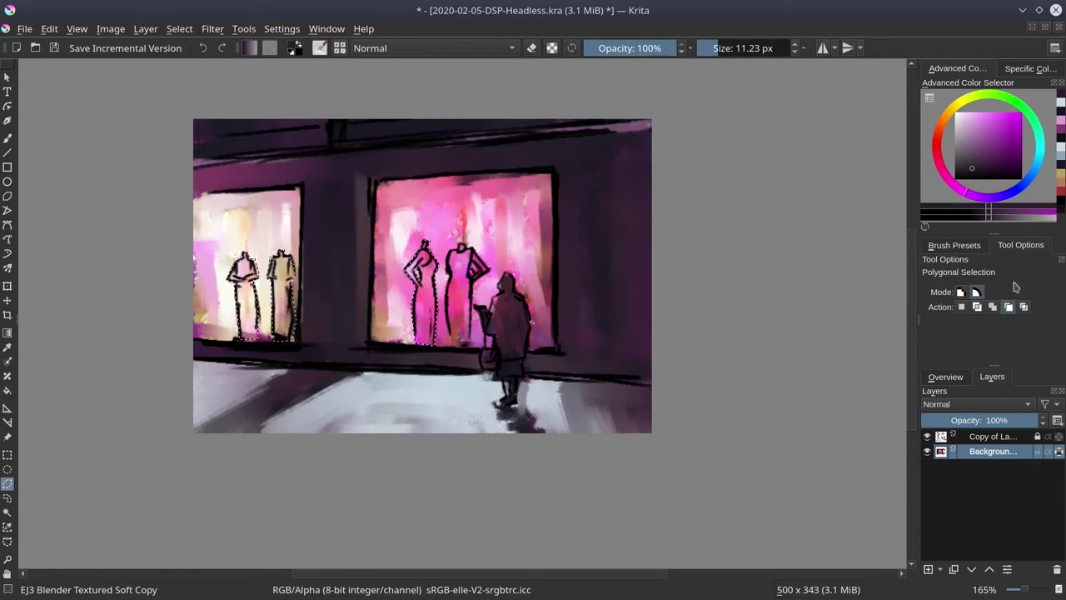
pyautogui.click(976, 252)
pyautogui.click(1016, 250)
pyautogui.click(992, 306)
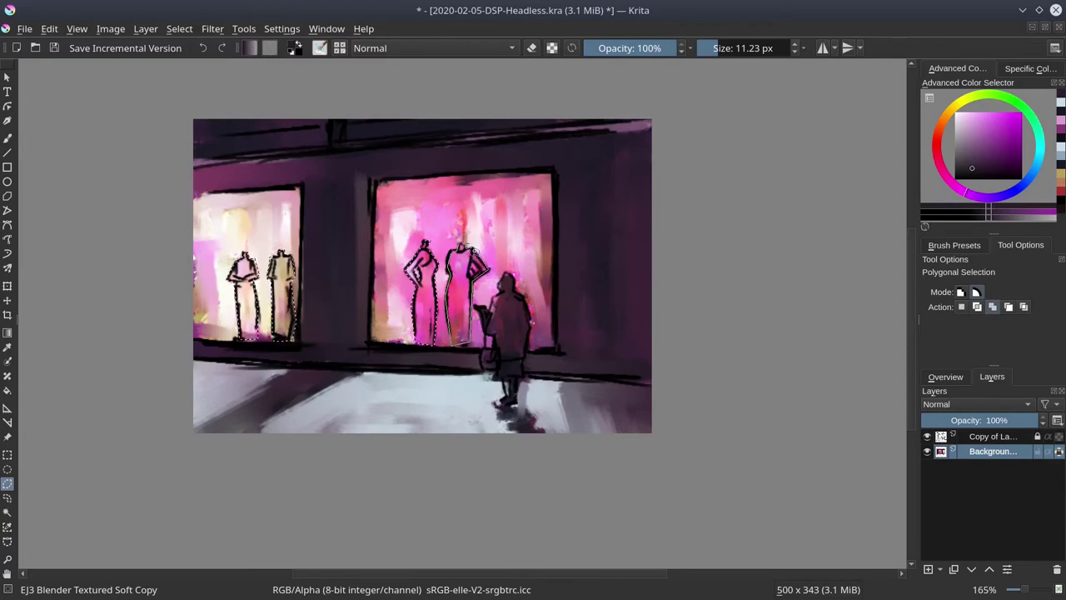
pyautogui.click(1007, 307)
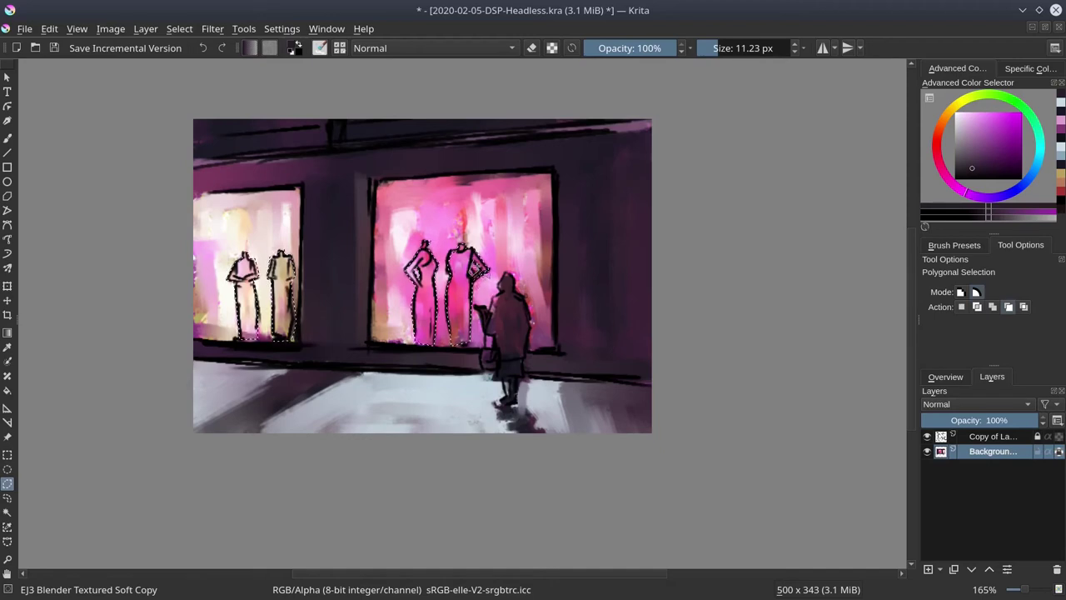
# Shift the hue of the four selected mannequins by -115 with an HSV adjustment, and save the painting.
pyautogui.click(211, 30)
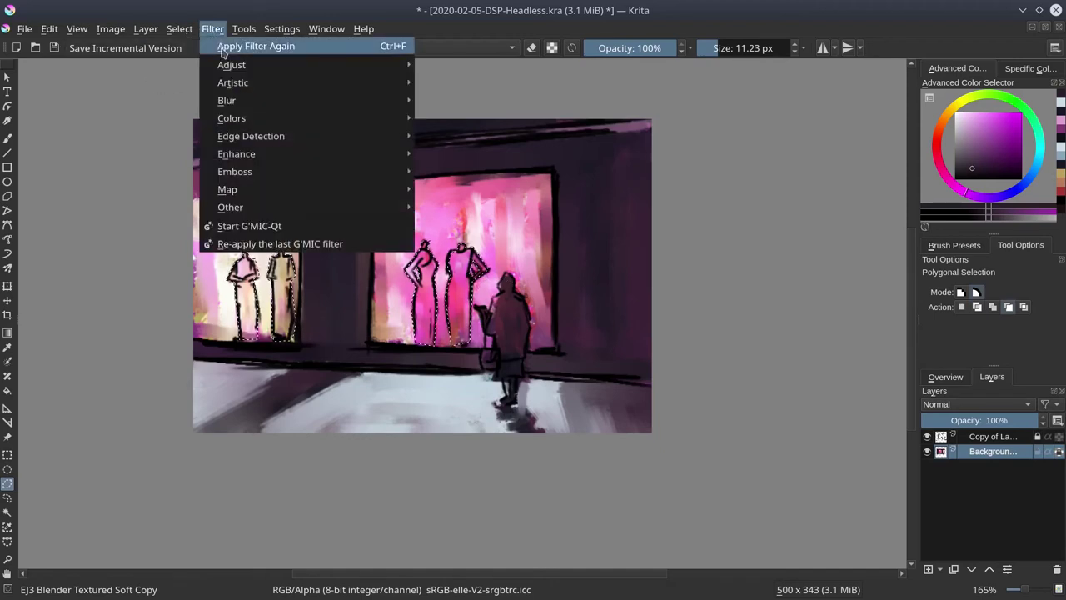
pyautogui.moveTo(225, 64)
pyautogui.click(486, 189)
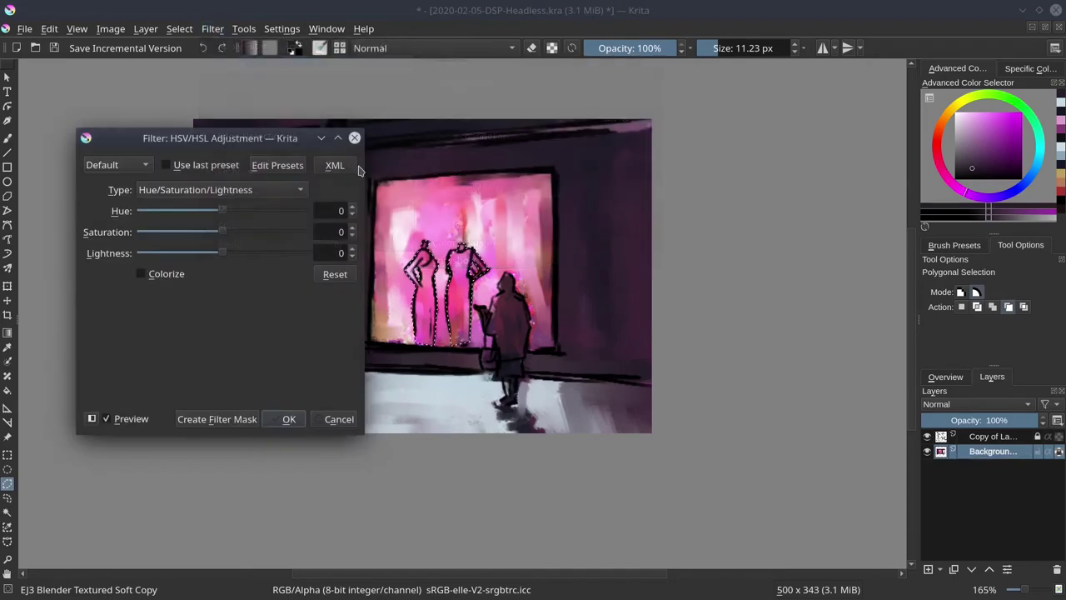
pyautogui.moveTo(225, 213); pyautogui.dragTo(170, 211)
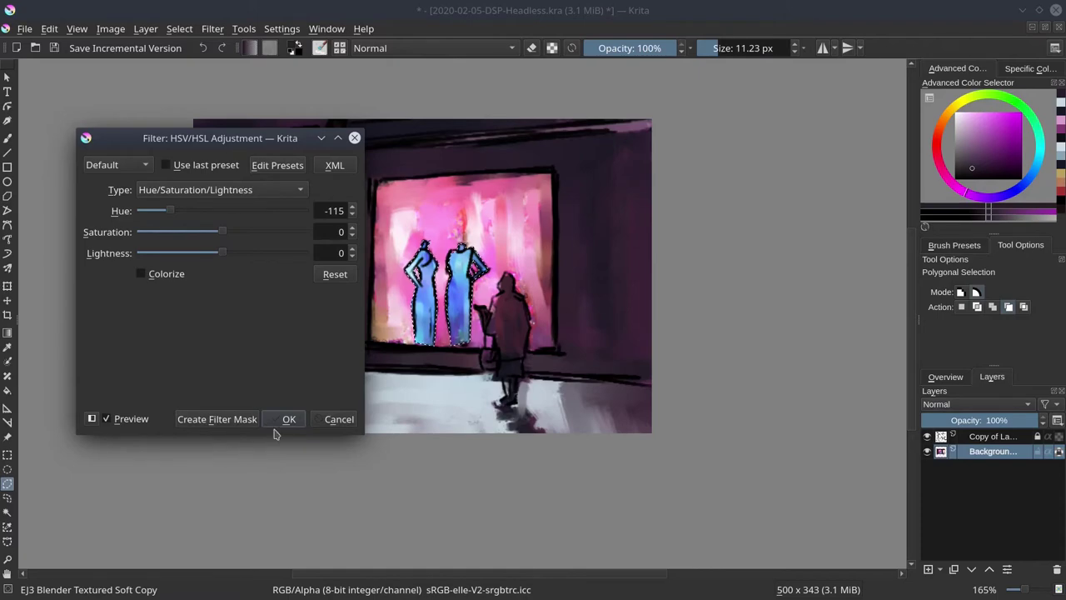
pyautogui.moveTo(249, 138); pyautogui.dragTo(694, 181)
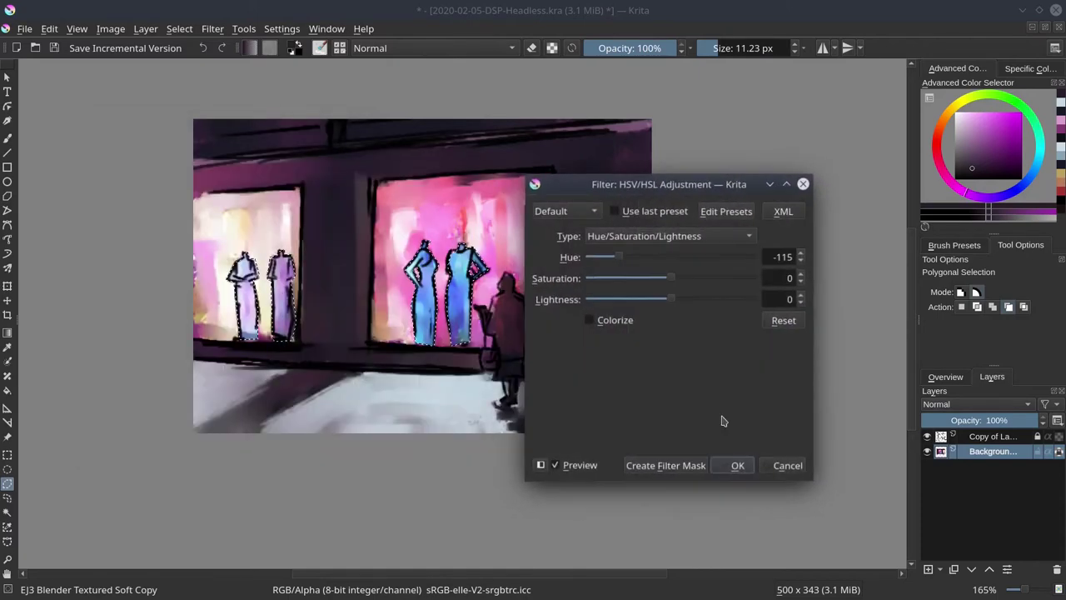
pyautogui.click(725, 474)
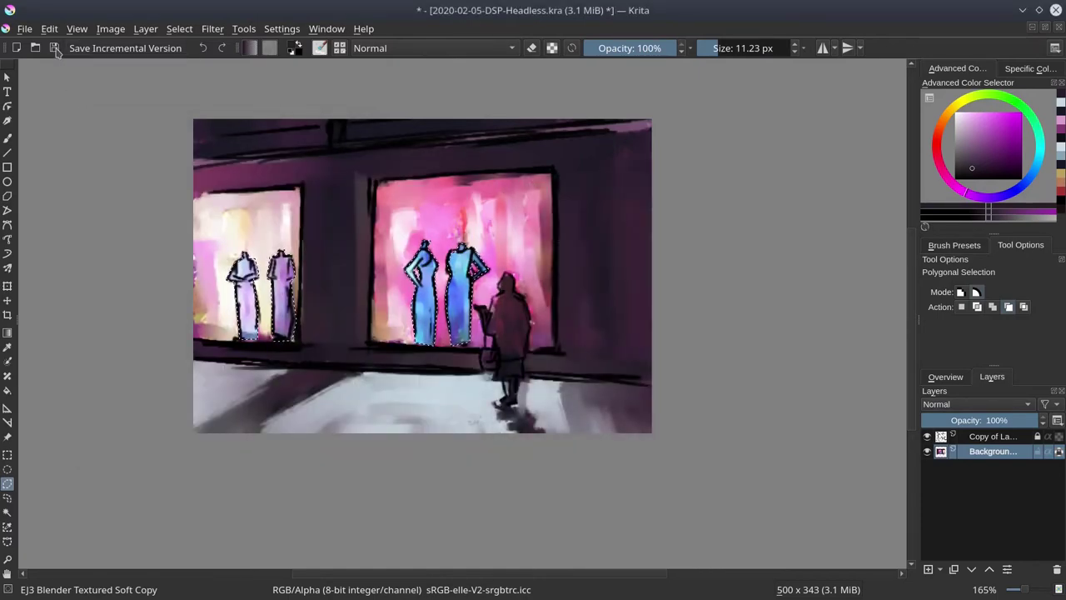
pyautogui.click(54, 47)
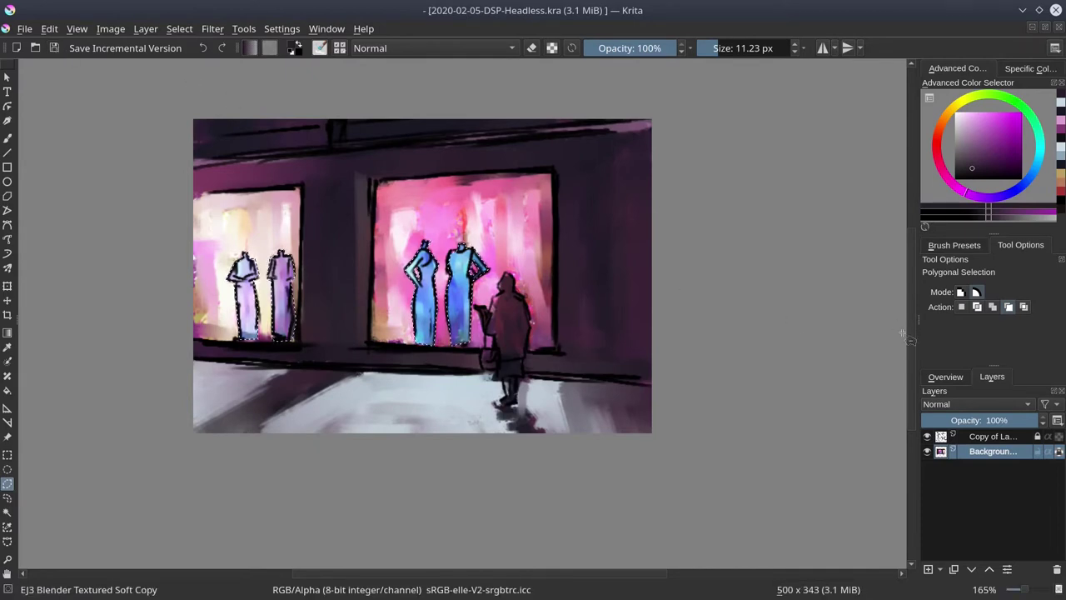
# Subtract the two mannequins in the pink window from the selection with a polygon drawn around them.
pyautogui.click(385, 215)
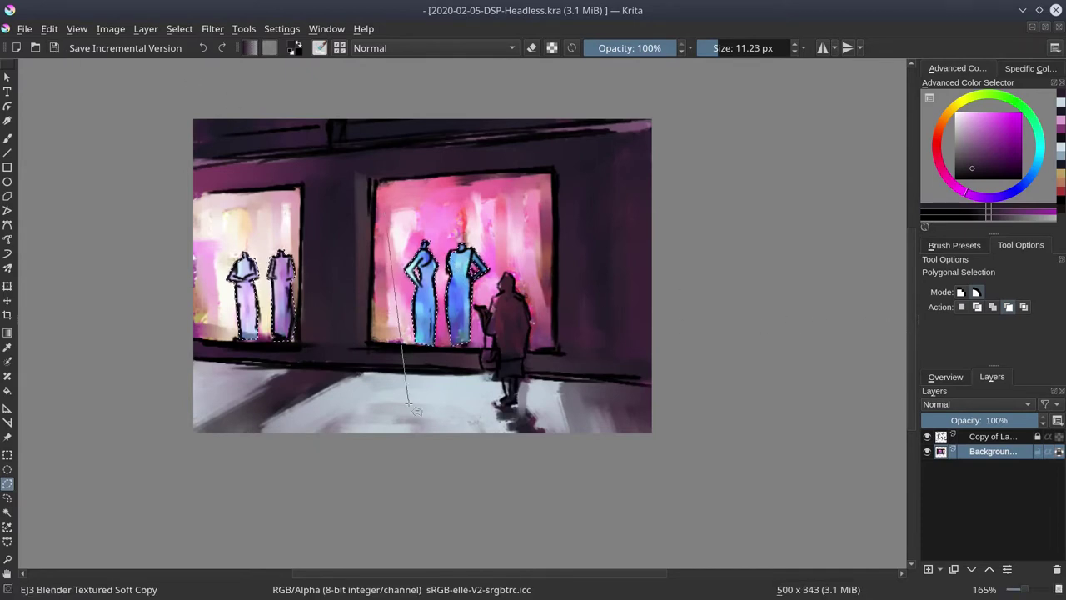
pyautogui.click(416, 407)
pyautogui.click(562, 404)
pyautogui.click(543, 220)
pyautogui.doubleClick(491, 206)
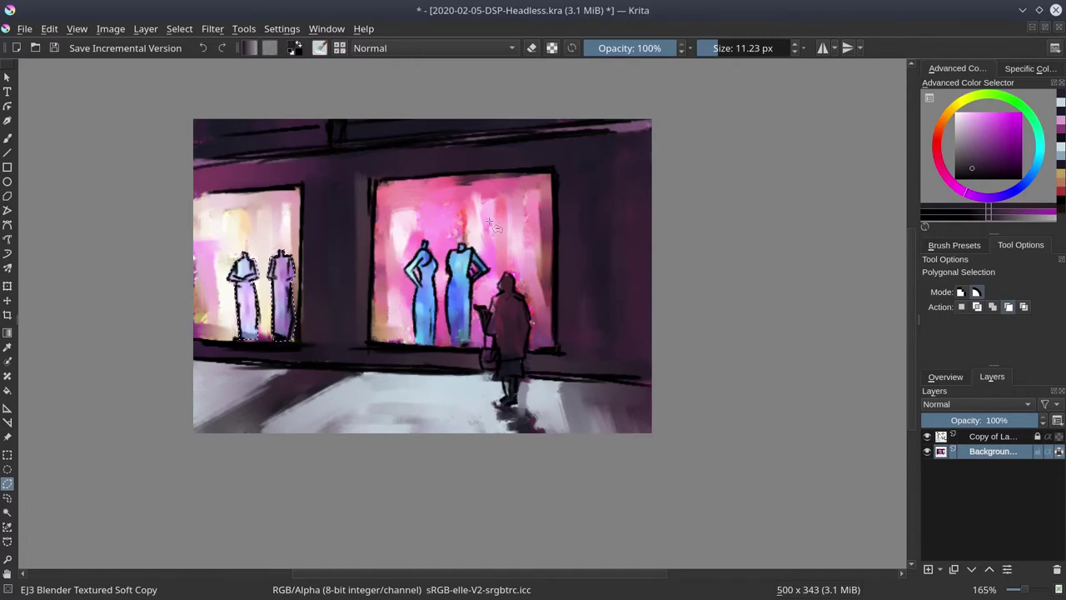
# Apply an HSV adjustment to the selected left-window mannequins with hue -142, saturation 36 and lightness -18.
pyautogui.click(212, 30)
pyautogui.moveTo(387, 68)
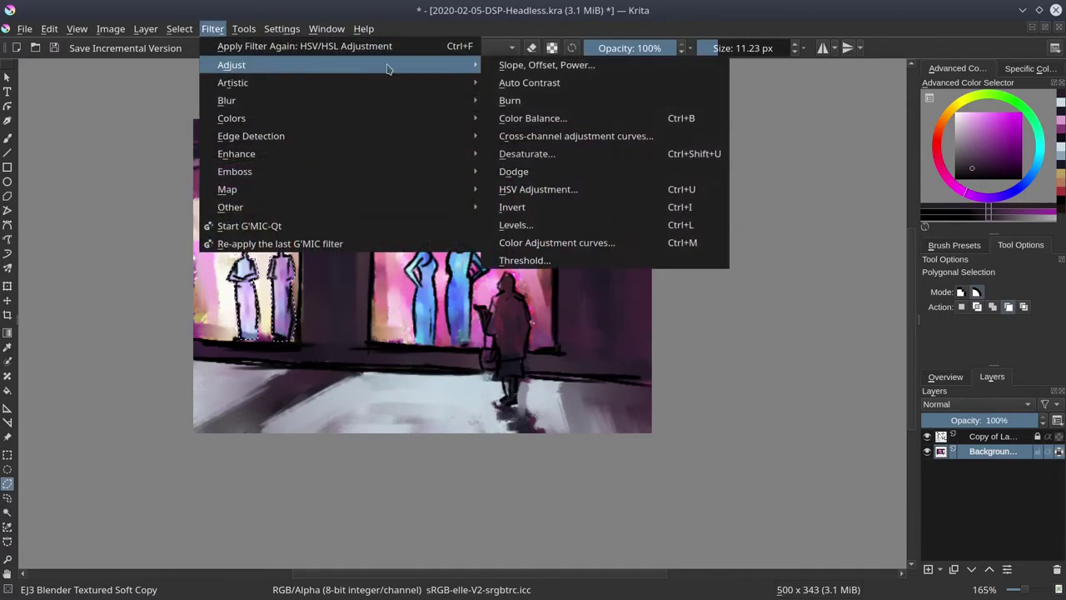
pyautogui.click(538, 189)
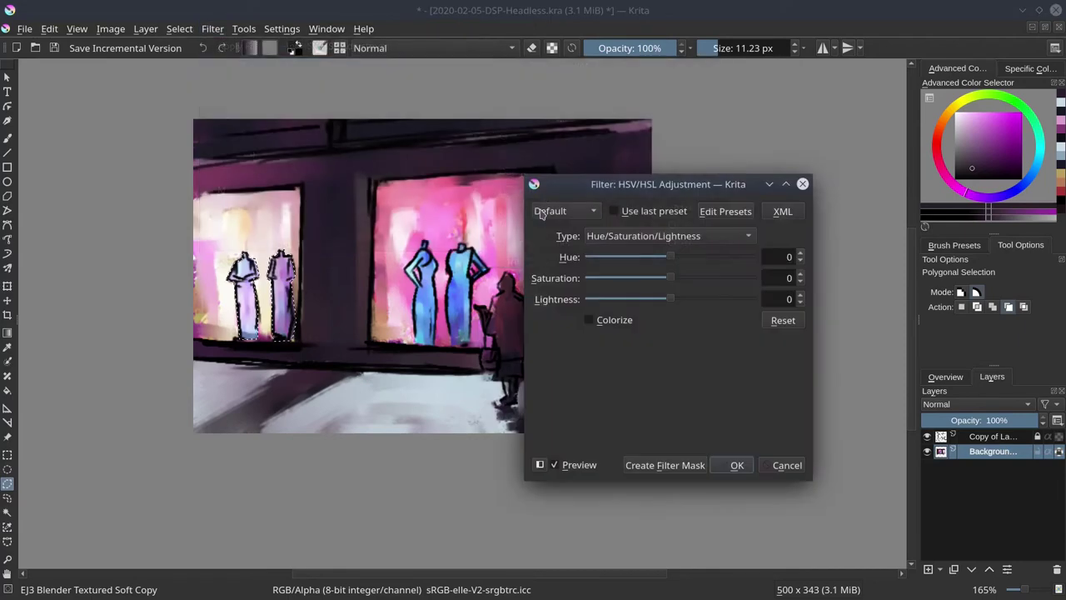
pyautogui.moveTo(670, 260); pyautogui.dragTo(608, 259)
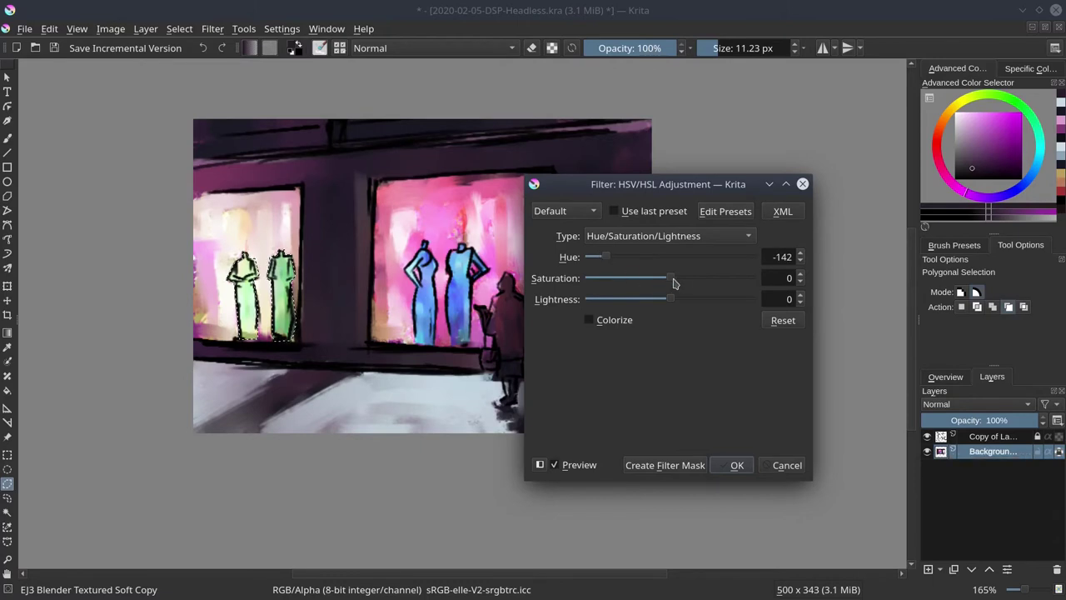
pyautogui.moveTo(674, 283); pyautogui.dragTo(654, 302)
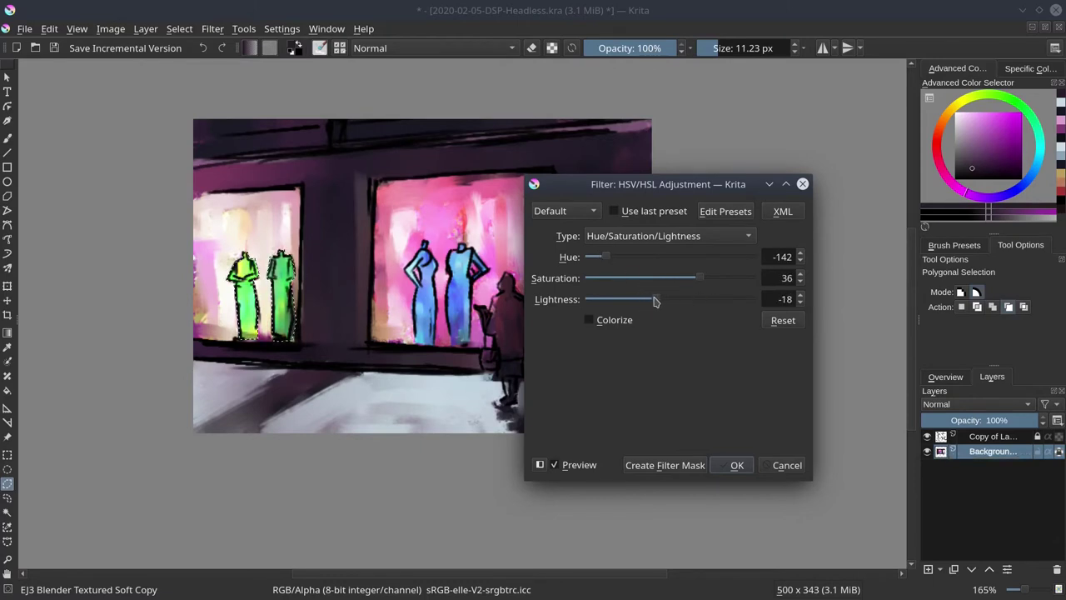
pyautogui.click(729, 466)
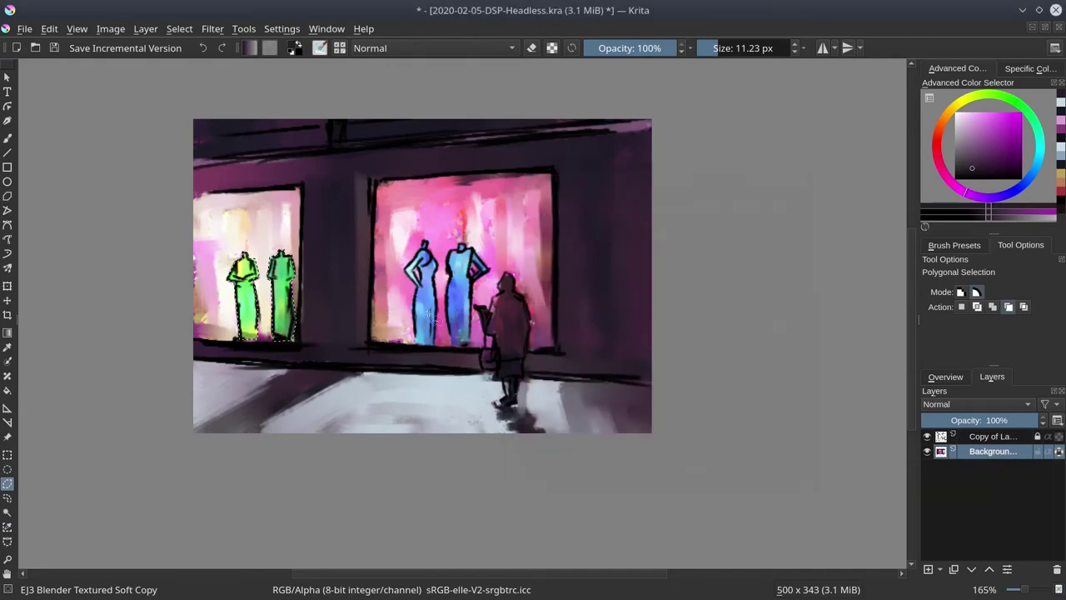
# Hide the line-art layer and save the painting.
pyautogui.click(928, 436)
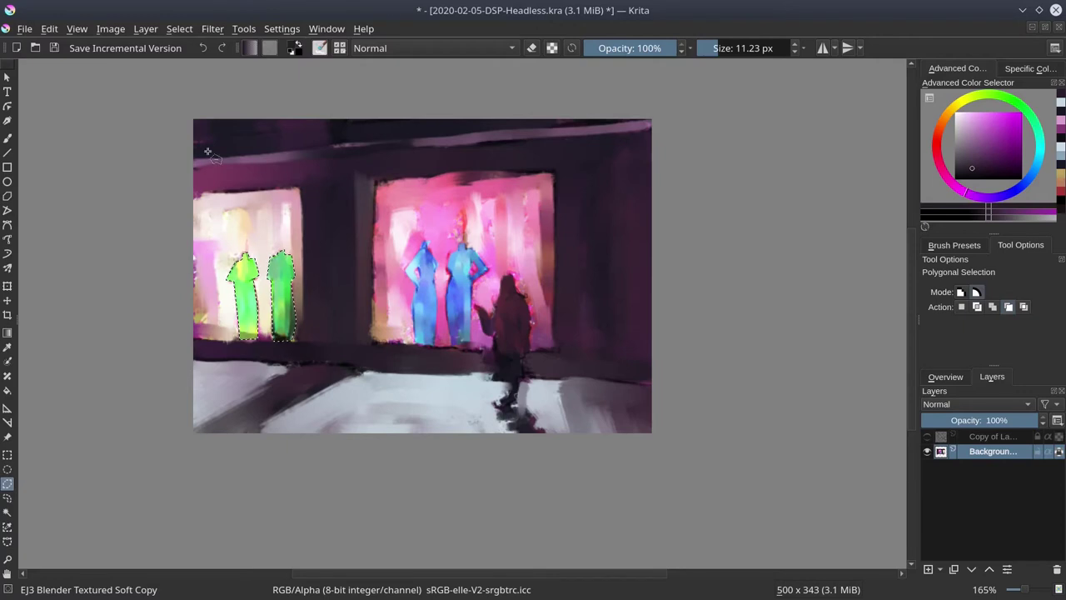
pyautogui.click(55, 49)
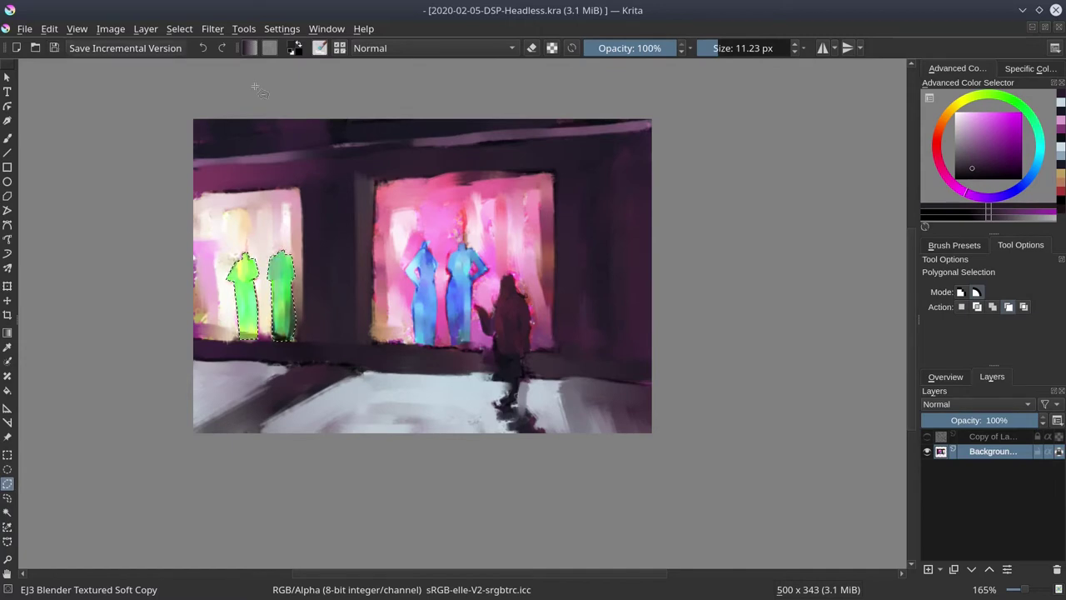
# Check the composition in a mirrored canvas view, restore the normal view, and clear the mannequin selection.
pyautogui.click(934, 377)
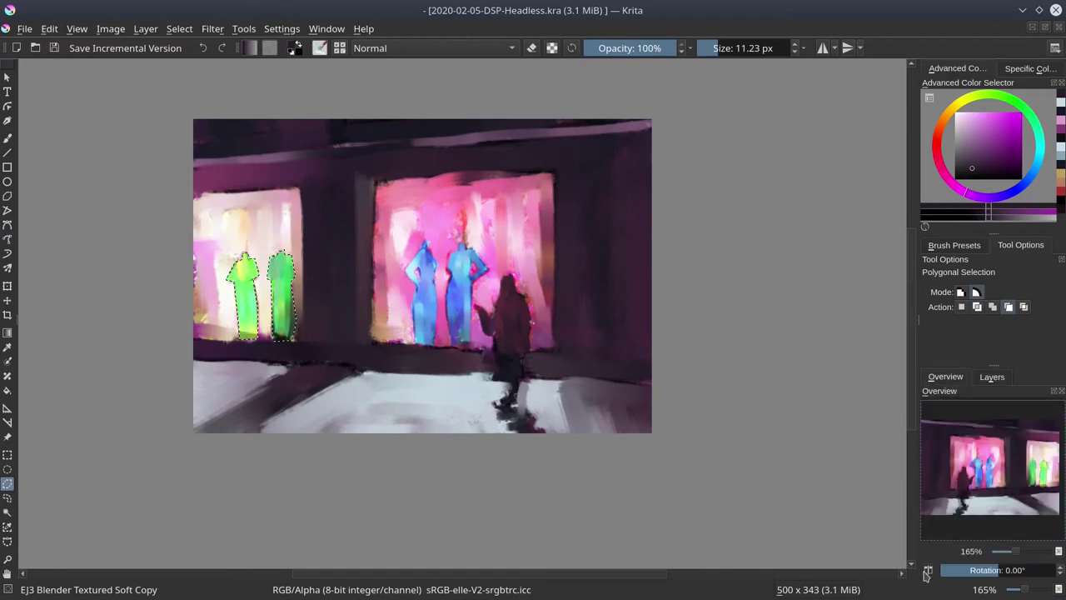
pyautogui.press('m')
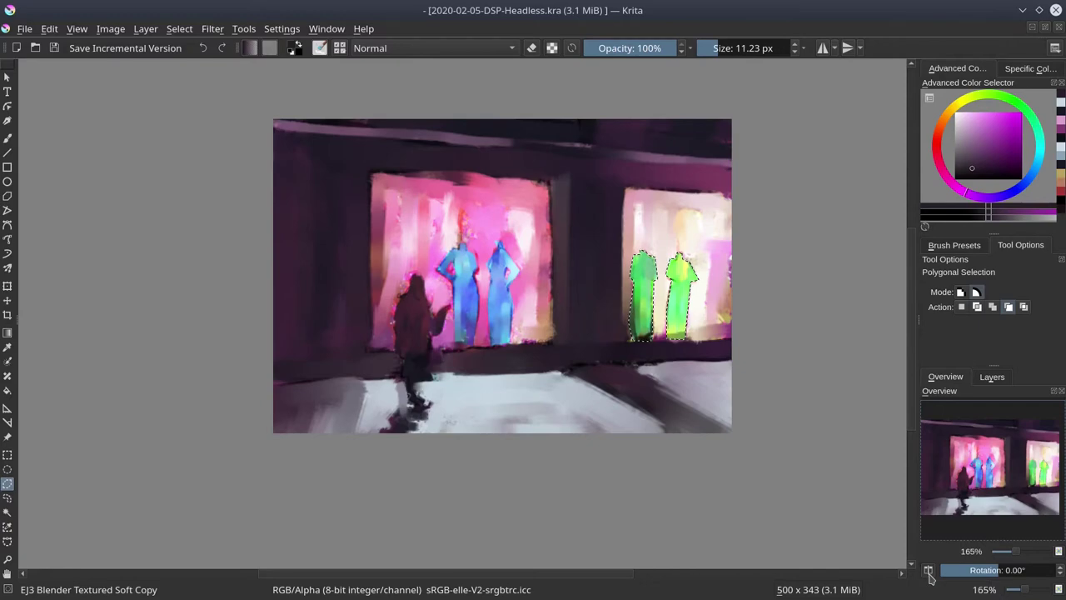
pyautogui.press('m')
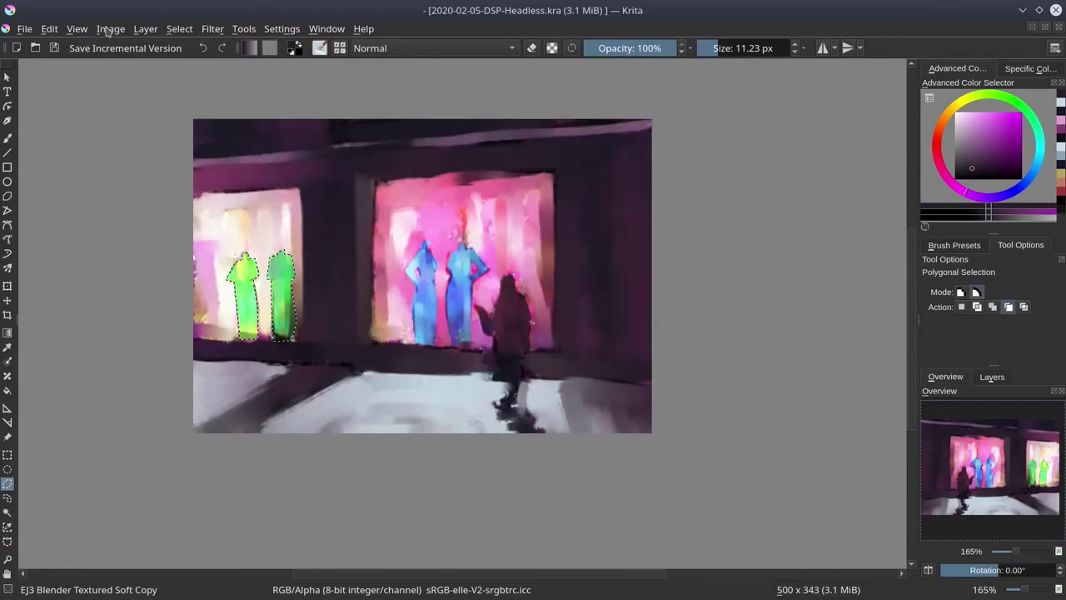
pyautogui.click(179, 28)
pyautogui.click(186, 67)
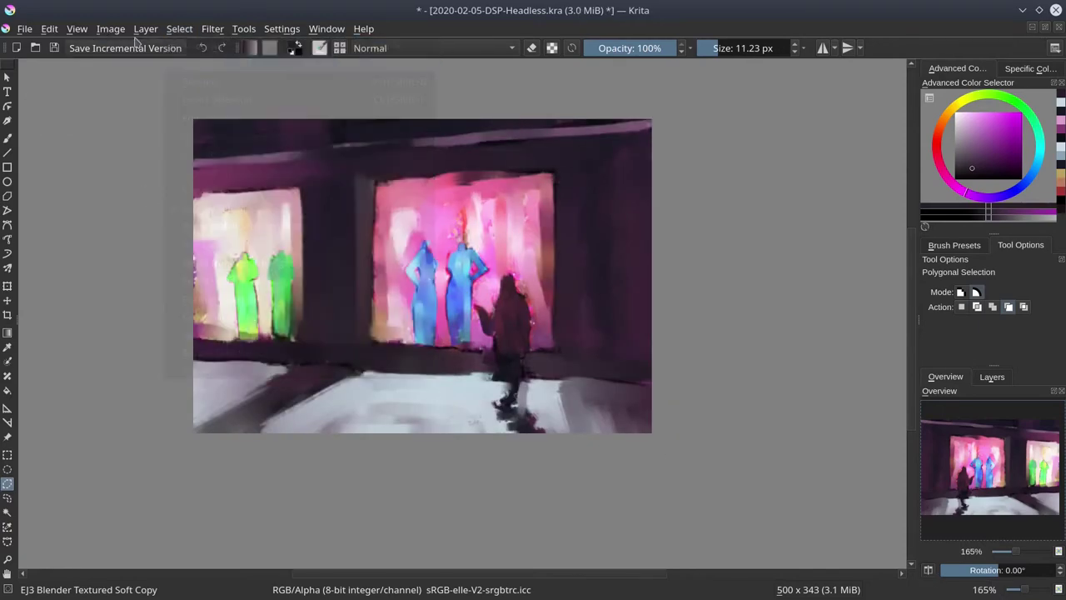
pyautogui.click(110, 29)
pyautogui.click(173, 229)
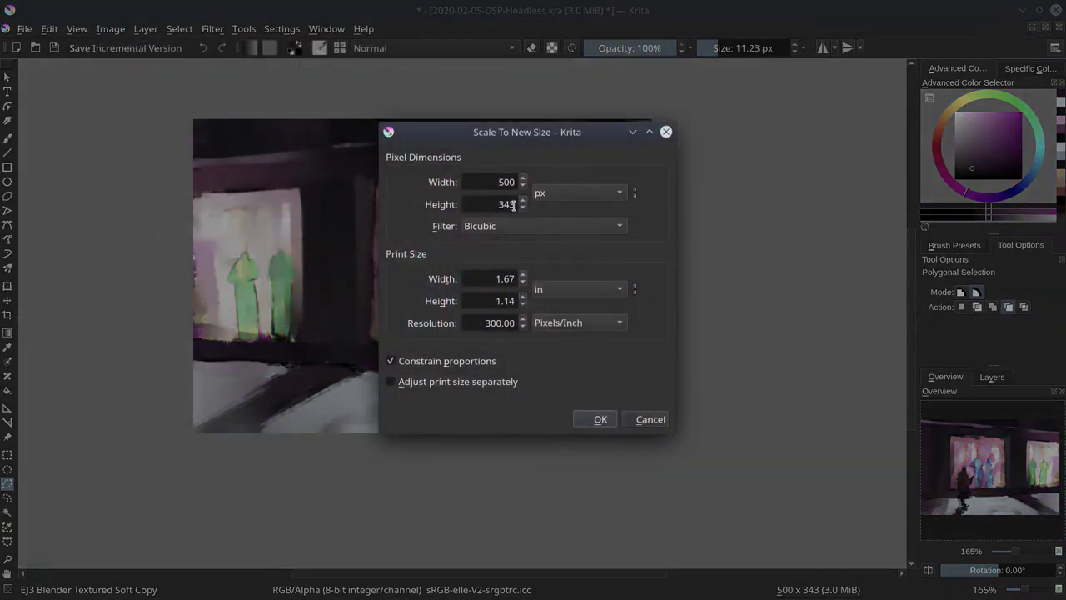
pyautogui.click(650, 419)
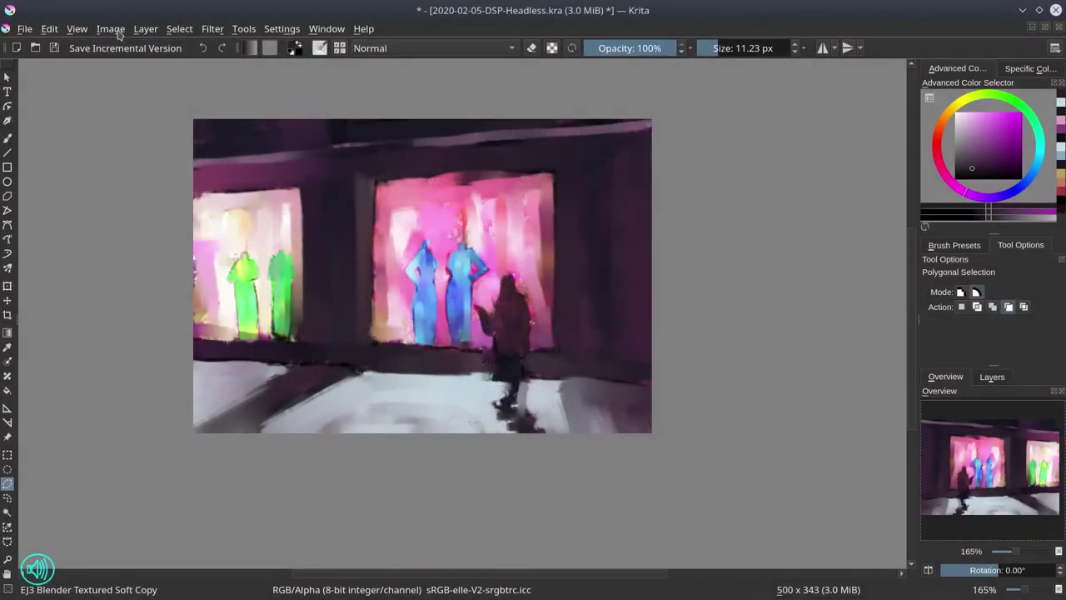
# Resize the canvas to a height of 340 px, keeping the width at 500 px.
pyautogui.click(110, 28)
pyautogui.click(147, 263)
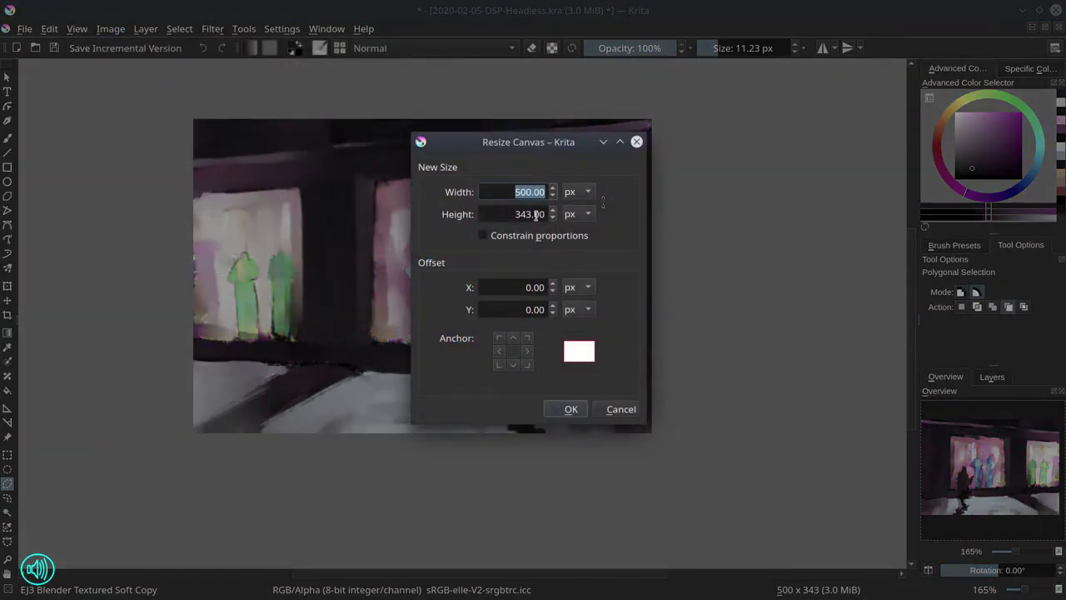
pyautogui.click(527, 214)
pyautogui.press('Delete')
pyautogui.write('0')
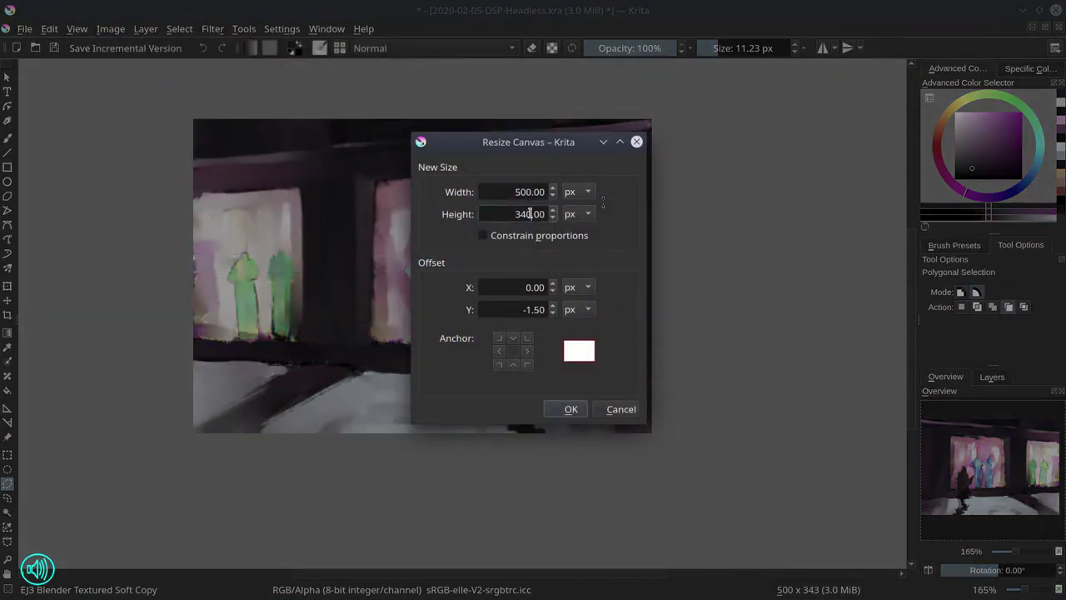
pyautogui.press('Return')
# Scale the image proportionally to 5000 x 3400 px and save the painting.
pyautogui.click(110, 30)
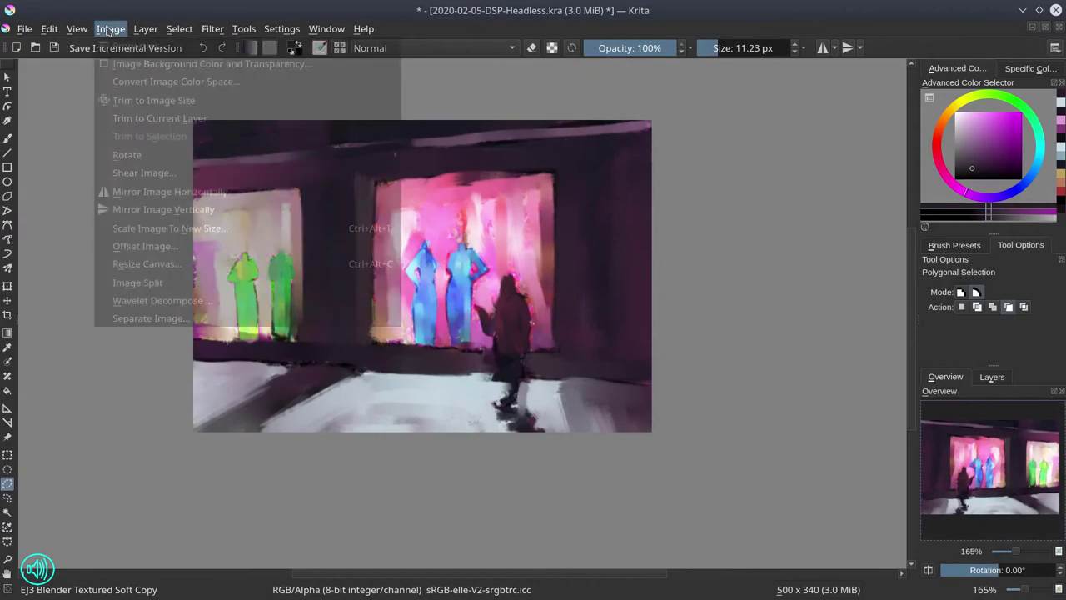
pyautogui.click(146, 230)
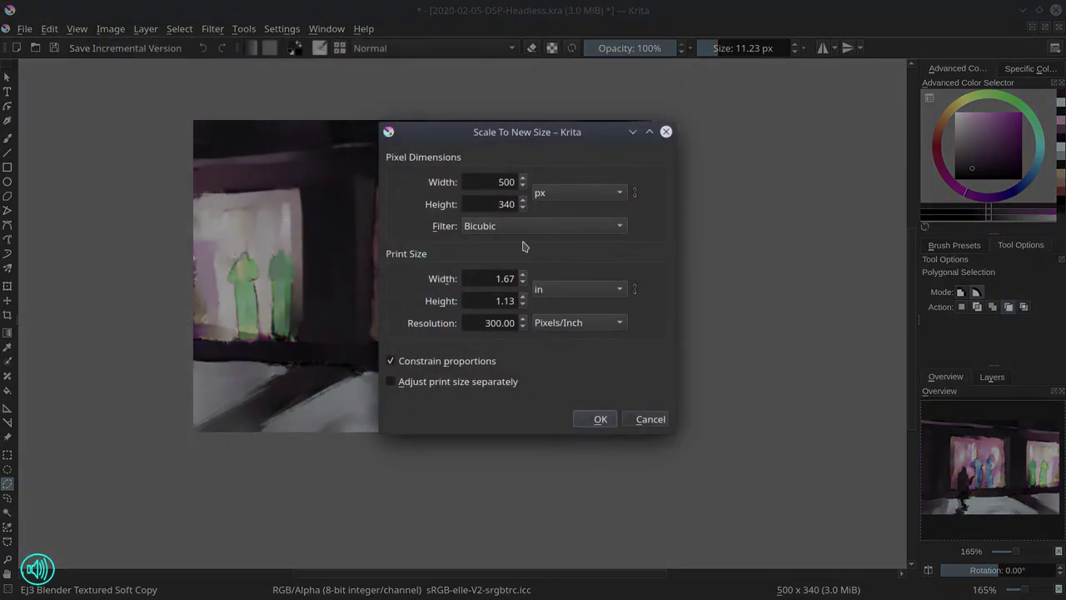
pyautogui.click(514, 204)
pyautogui.write('0')
pyautogui.press('Return')
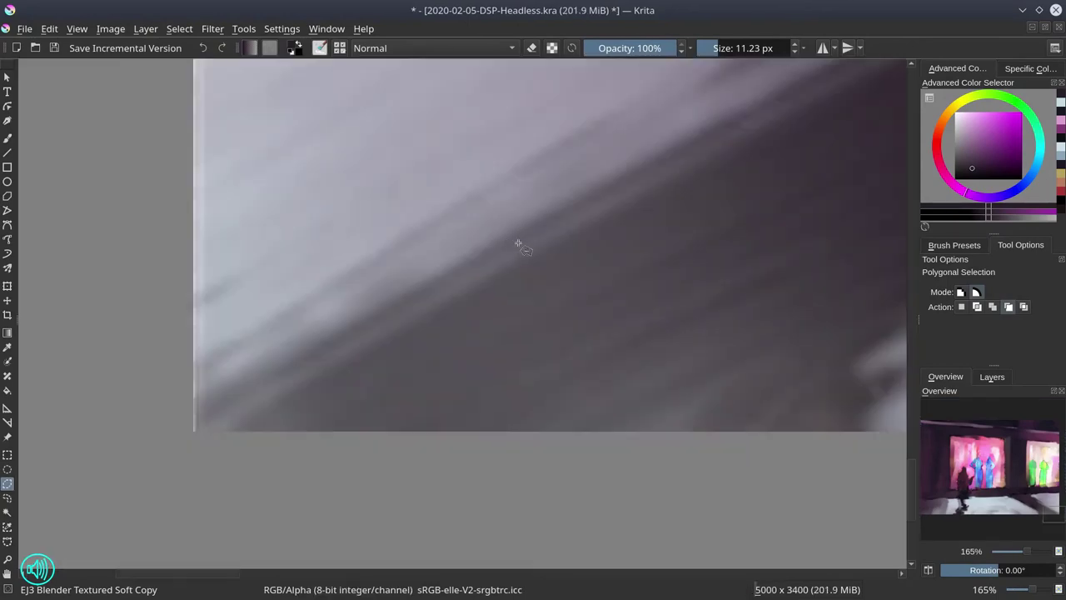
pyautogui.scroll(-7, 505, 242)
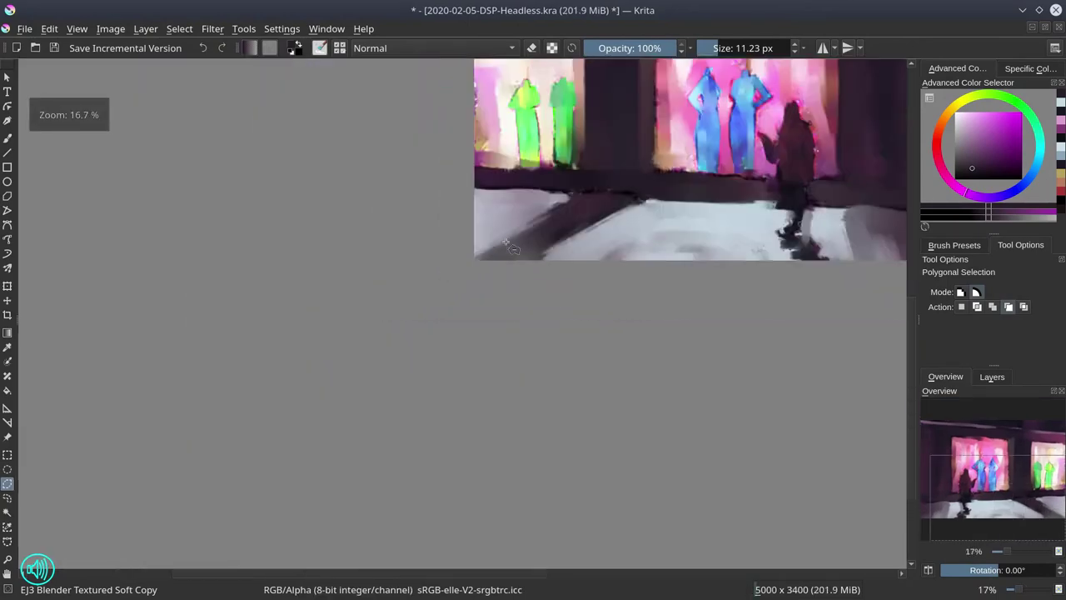
pyautogui.click(54, 49)
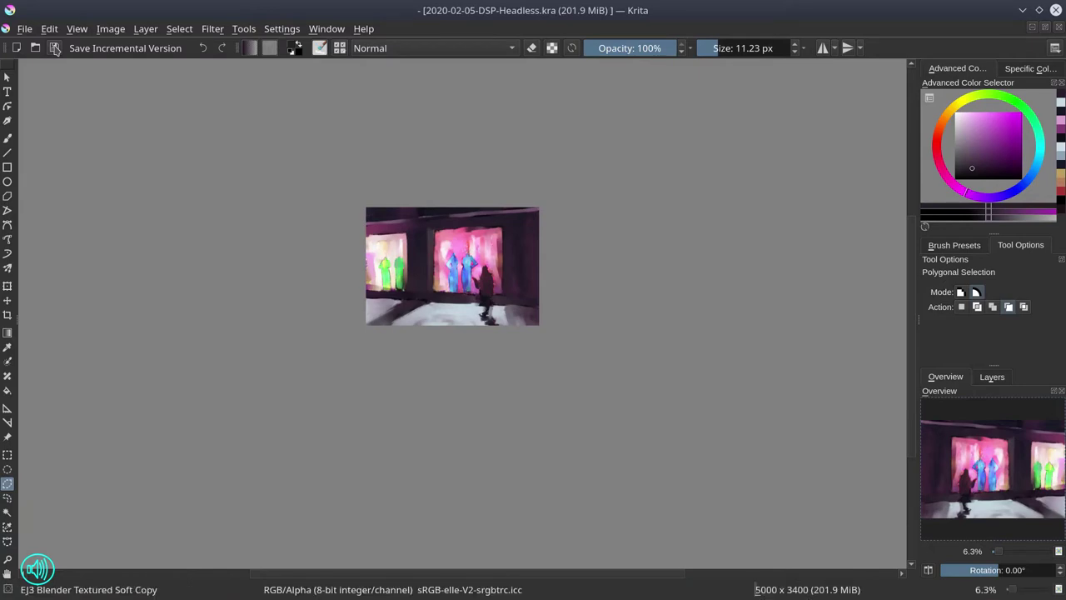
# Add a new paint layer beneath the painting layer and fill it with the current dark purple.
pyautogui.click(992, 379)
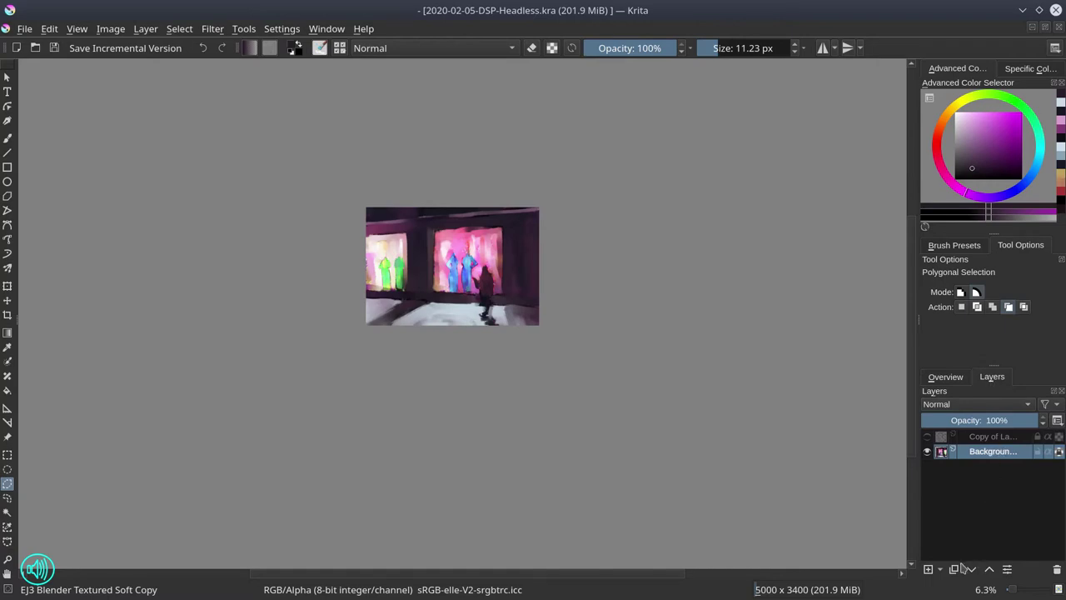
pyautogui.click(929, 569)
pyautogui.click(972, 568)
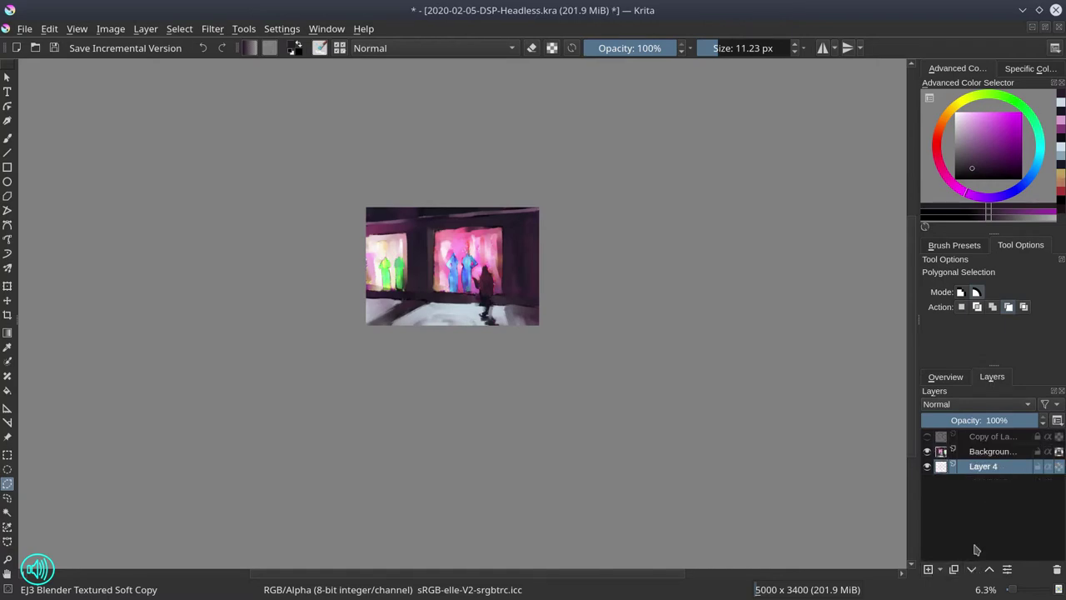
pyautogui.click(7, 390)
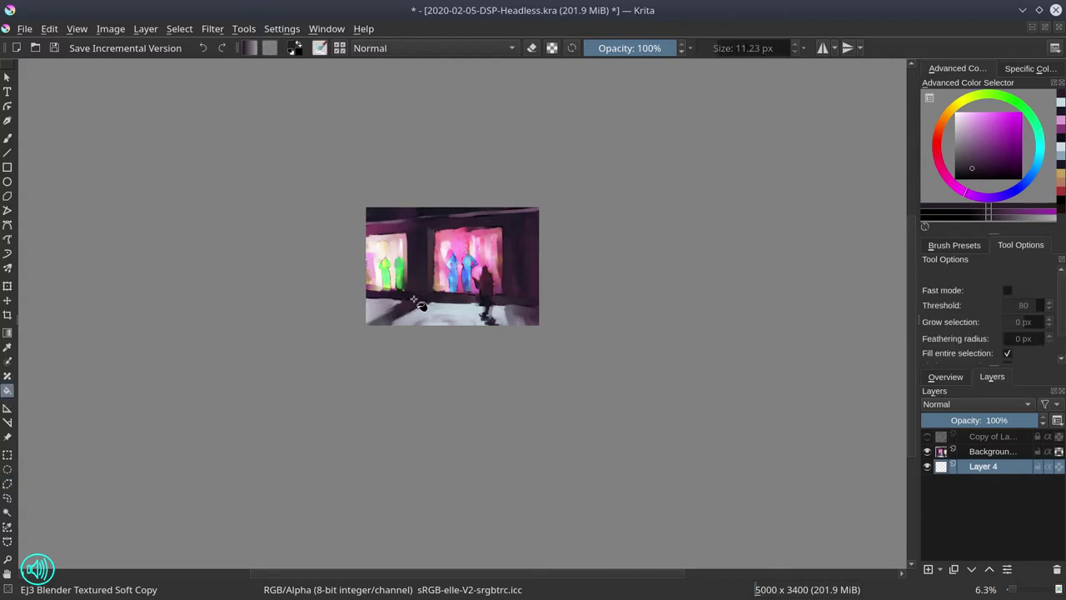
pyautogui.click(414, 300)
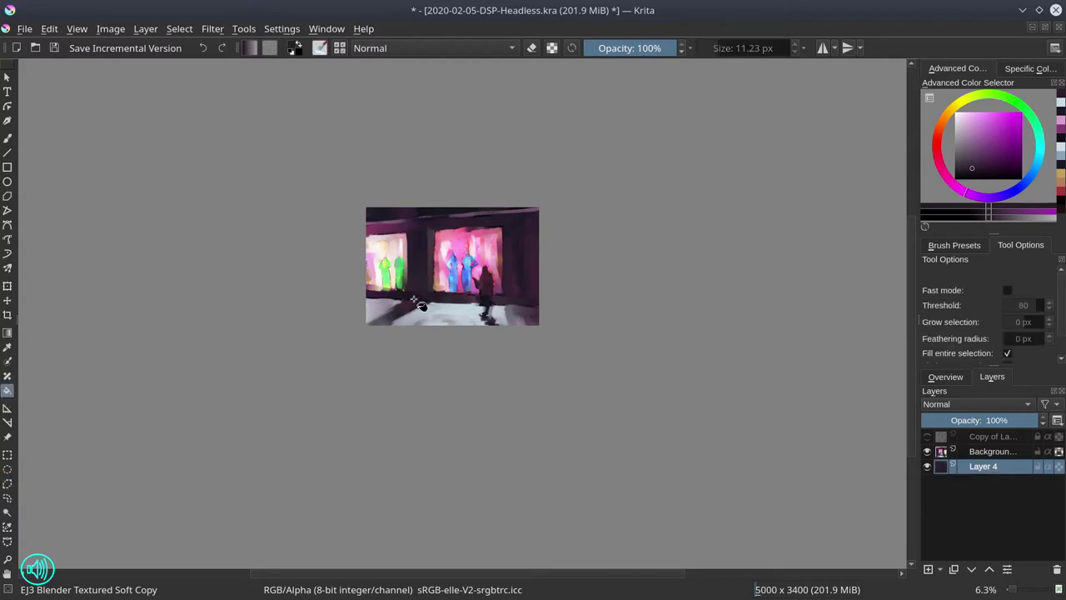
# Merge the painting layer into the dark-filled layer below it and save the painting.
pyautogui.click(987, 452)
pyautogui.rightClick(986, 453)
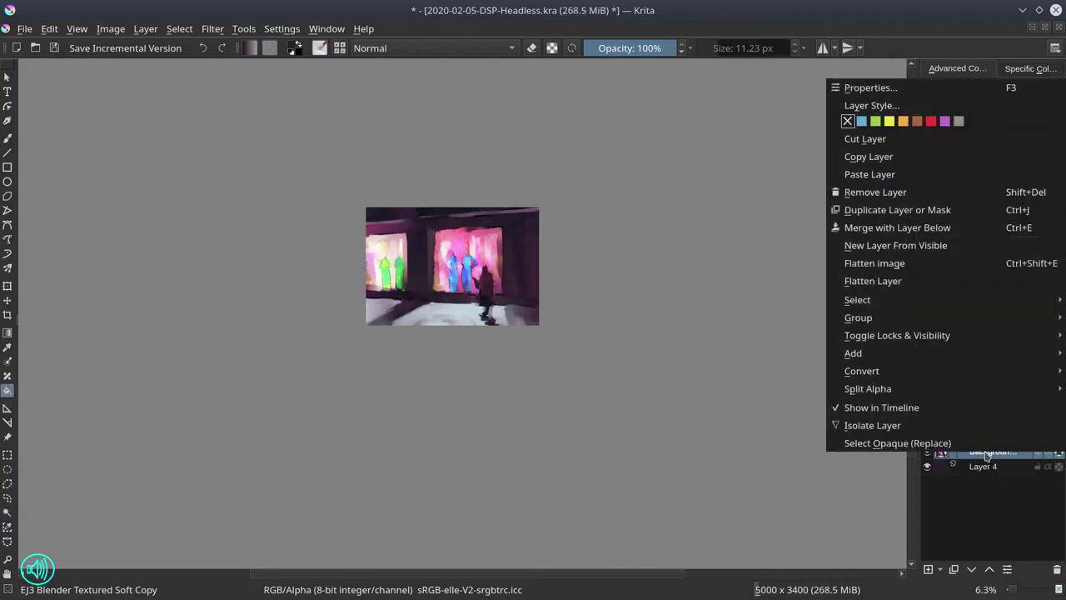
pyautogui.click(921, 227)
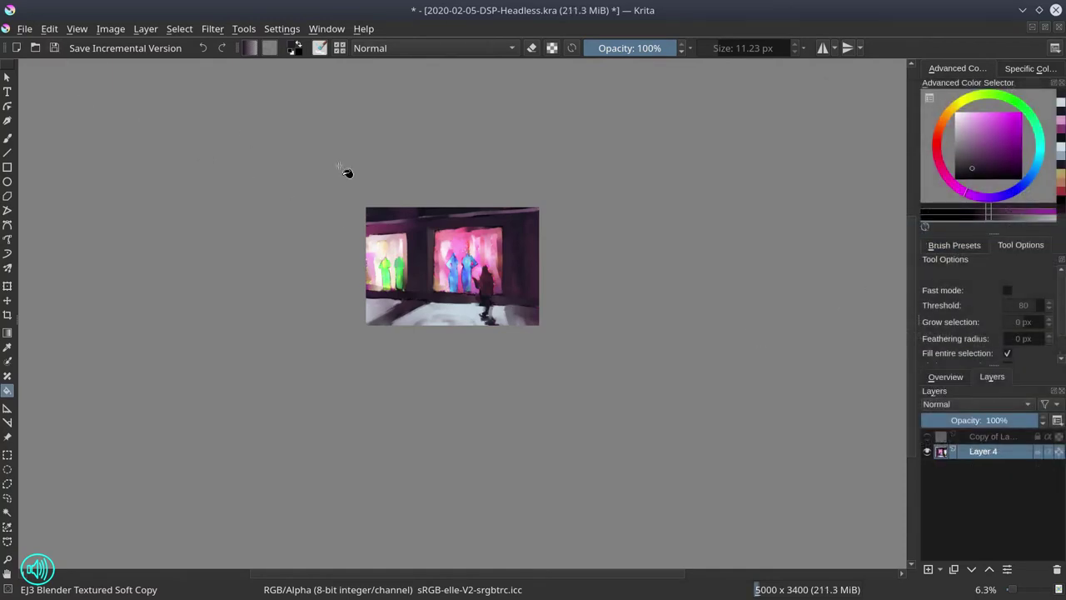
pyautogui.hotkey('ctrl', 's')
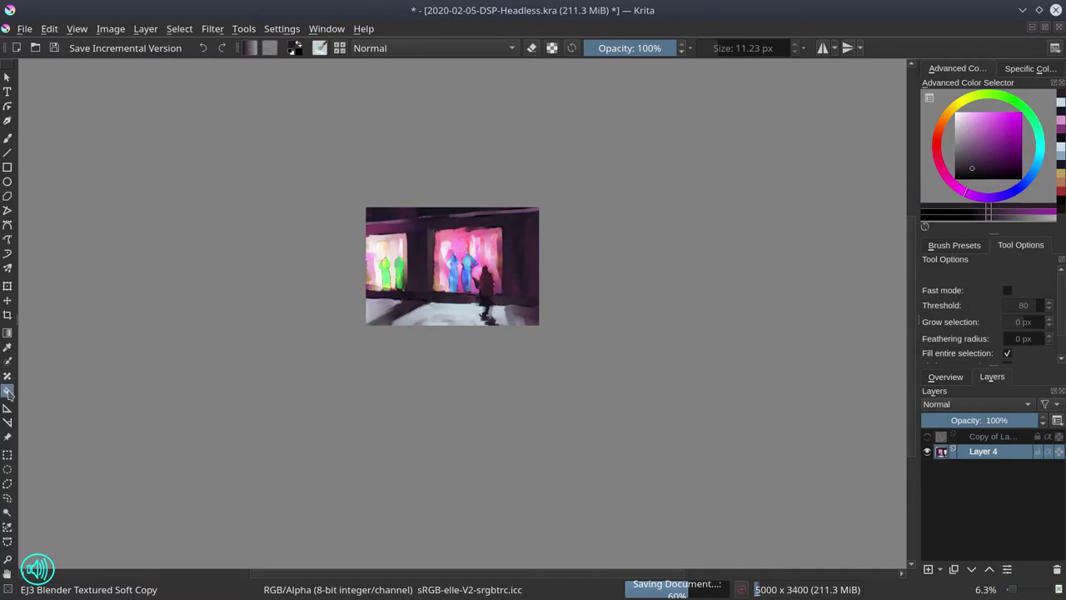
# Choose the EJ2 Chalk Grainy preset with the Freehand Brush tool and bring the painting closer into view.
pyautogui.click(8, 483)
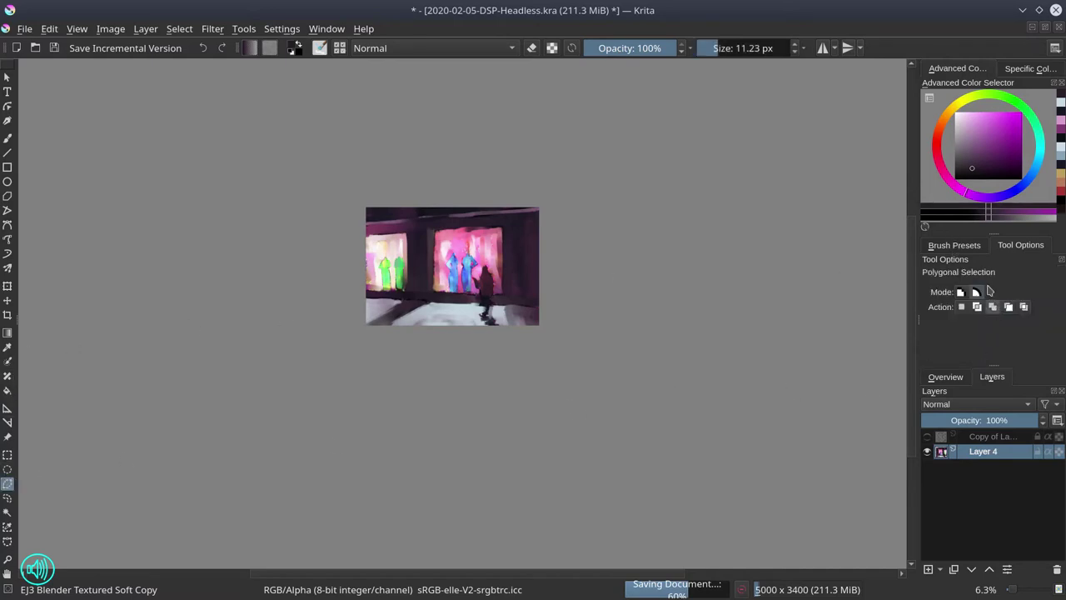
pyautogui.click(973, 252)
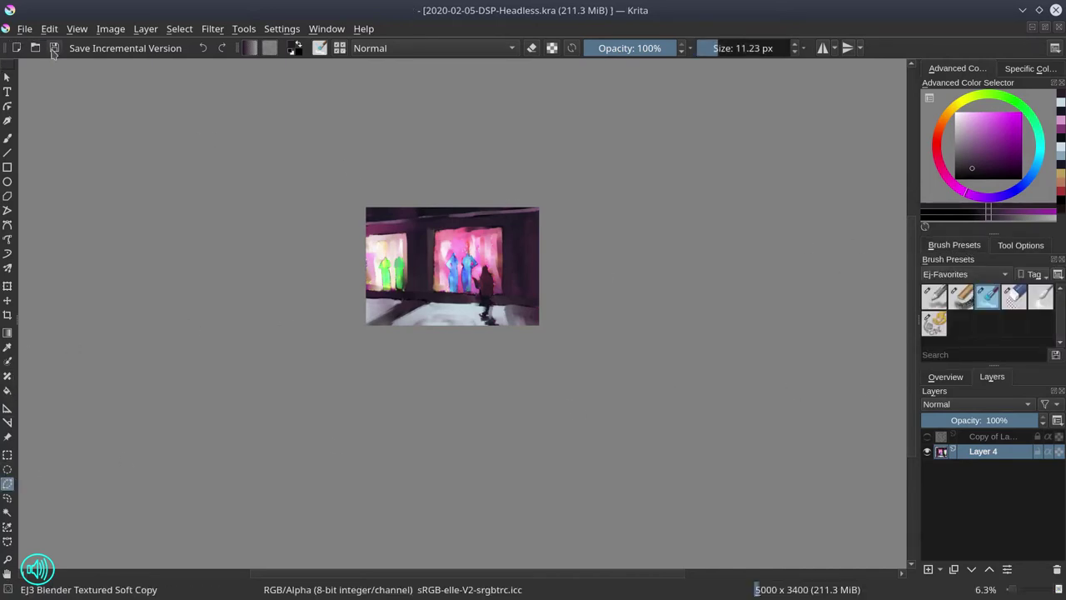
pyautogui.click(960, 297)
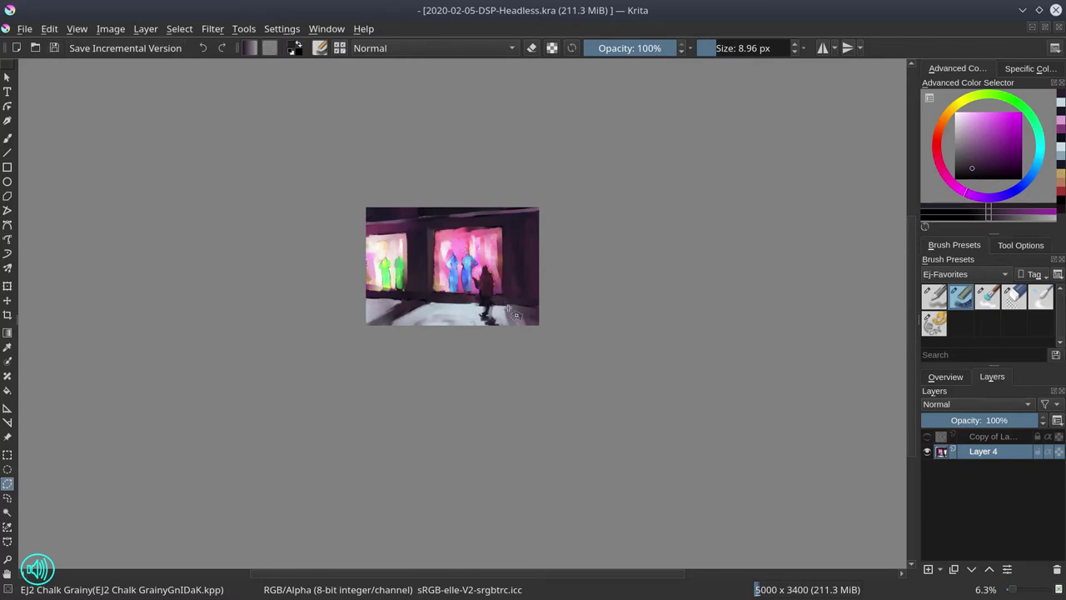
pyautogui.click(7, 138)
pyautogui.moveTo(412, 387); pyautogui.dragTo(454, 522)
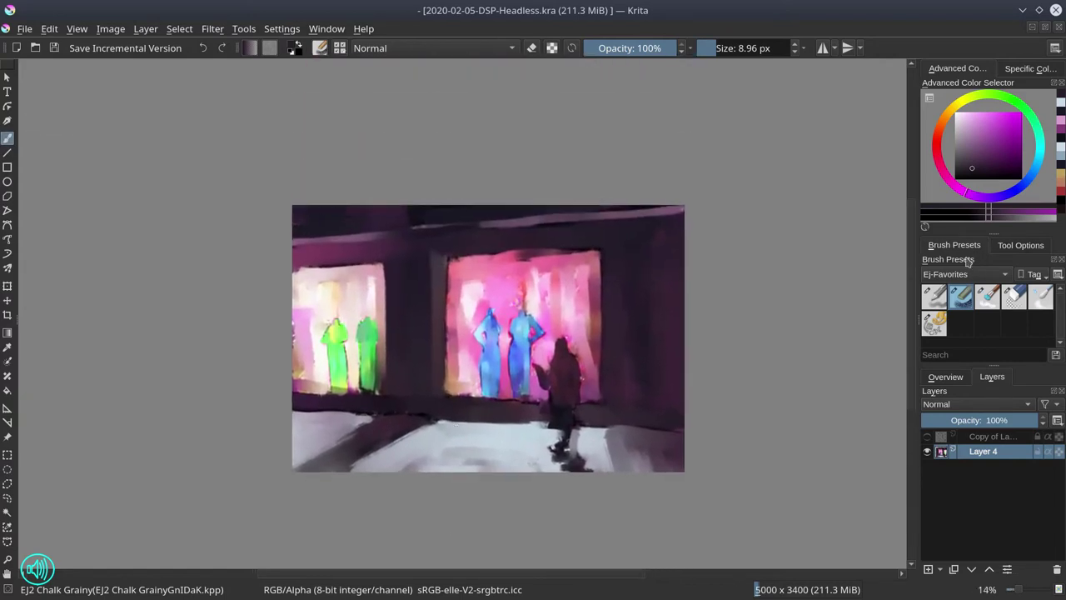
# Repaint the ledge strip above both windows with sampled muted purples, enlarging the brush to about 60–74 px.
pyautogui.keyDown('ctrl'); pyautogui.click(536, 221); pyautogui.keyUp('ctrl')
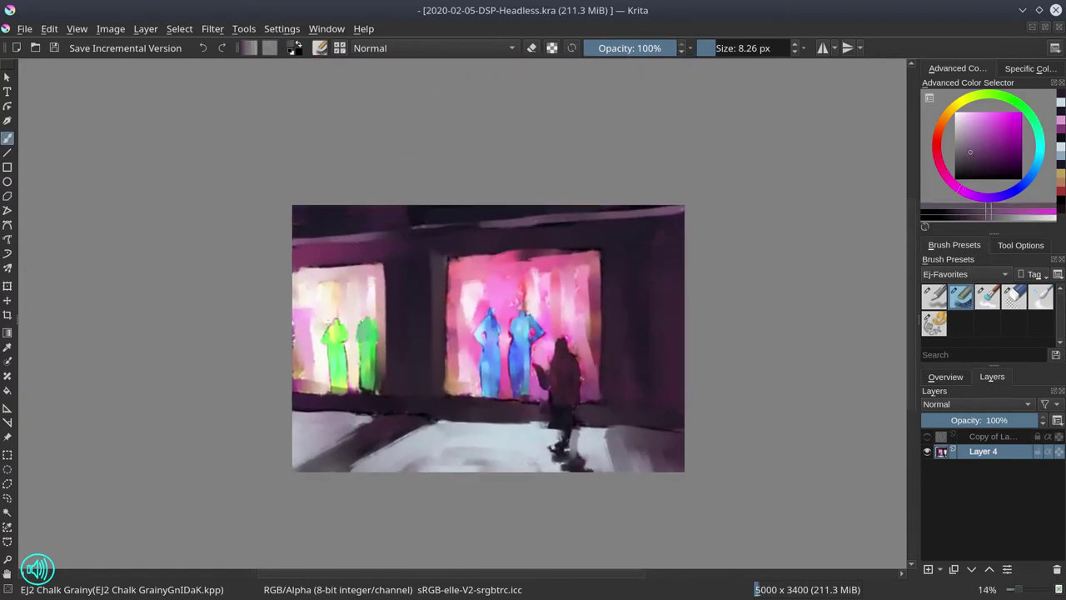
pyautogui.moveTo(307, 249)
pyautogui.keyDown('shift'); pyautogui.mouseDown()
pyautogui.moveTo(333, 250)
pyautogui.moveTo(327, 237)
pyautogui.moveTo(512, 223)
pyautogui.mouseUp(); pyautogui.keyUp('shift')
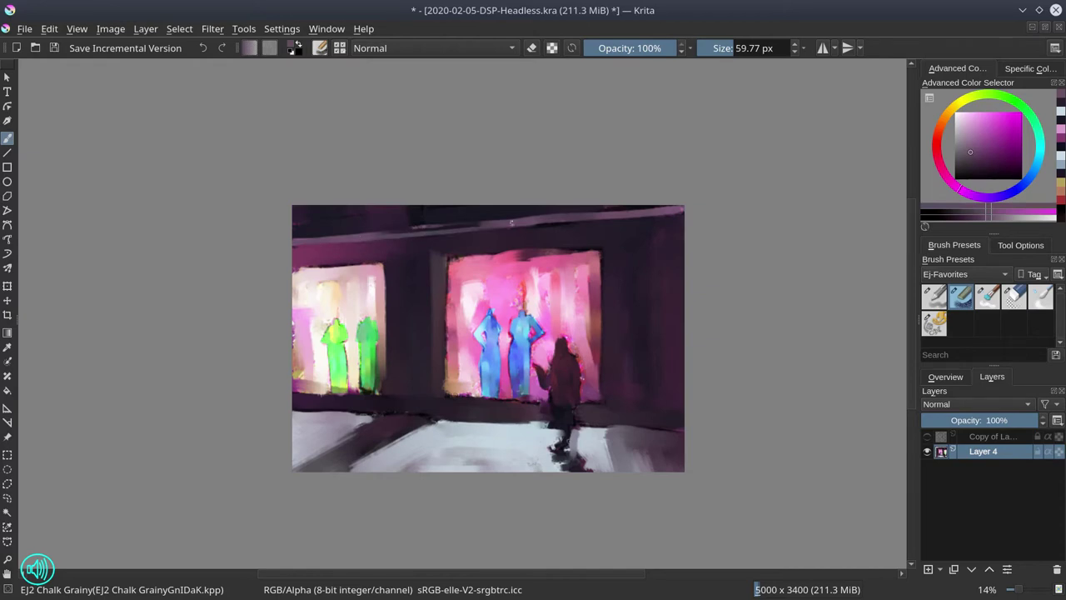
pyautogui.keyDown('ctrl'); pyautogui.click(367, 228); pyautogui.keyUp('ctrl')
pyautogui.keyDown('shift'); pyautogui.moveTo(375, 223); pyautogui.dragTo(381, 223); pyautogui.keyUp('shift')
pyautogui.moveTo(357, 231); pyautogui.dragTo(577, 209)
pyautogui.moveTo(500, 220); pyautogui.dragTo(684, 208)
pyautogui.keyDown('ctrl'); pyautogui.click(592, 253); pyautogui.keyUp('ctrl')
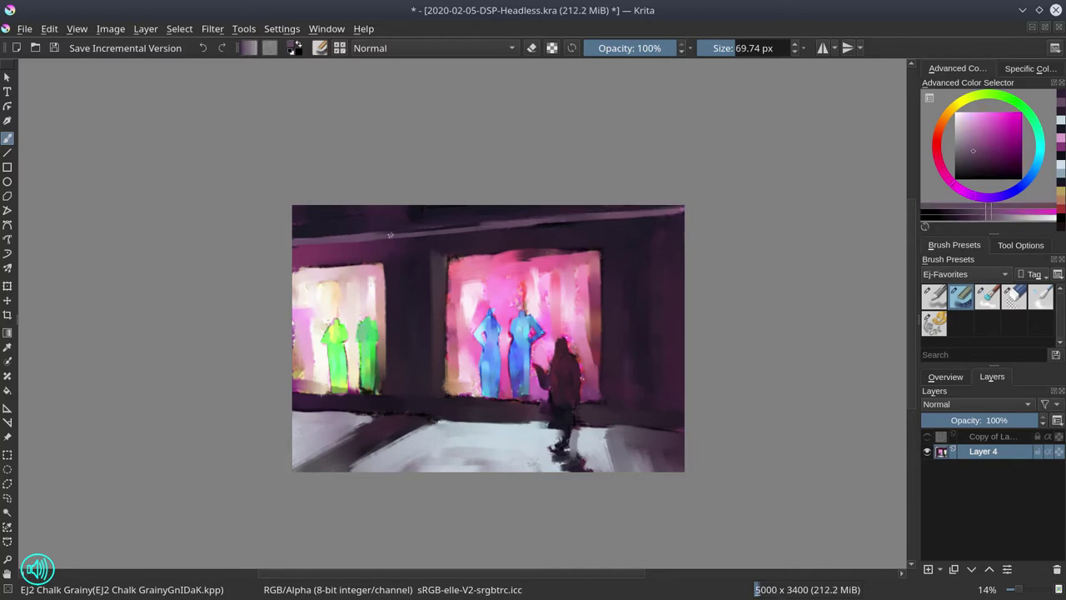
pyautogui.moveTo(390, 235); pyautogui.dragTo(493, 224)
pyautogui.moveTo(407, 232)
pyautogui.mouseDown()
pyautogui.moveTo(489, 223)
pyautogui.moveTo(437, 216)
pyautogui.moveTo(415, 239)
pyautogui.mouseUp()
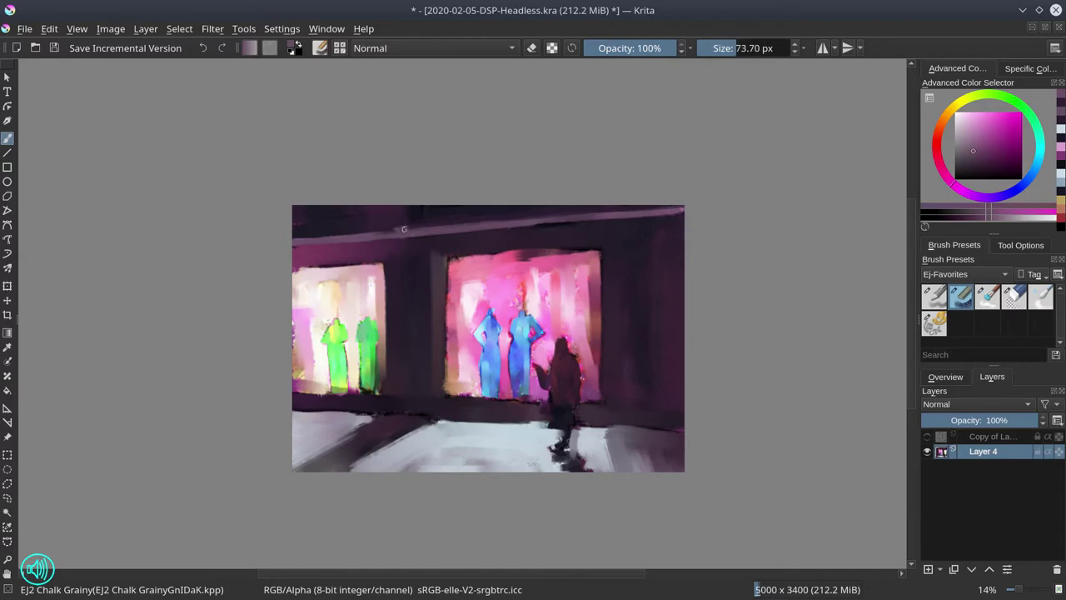
# Paint small bracket-like blocks along the ledge above the windows with a sampled muted purple, using a brush of about 76 px.
pyautogui.press('ctrl')
pyautogui.keyDown('ctrl'); pyautogui.click(524, 219); pyautogui.keyUp('ctrl')
pyautogui.moveTo(498, 210); pyautogui.dragTo(504, 214)
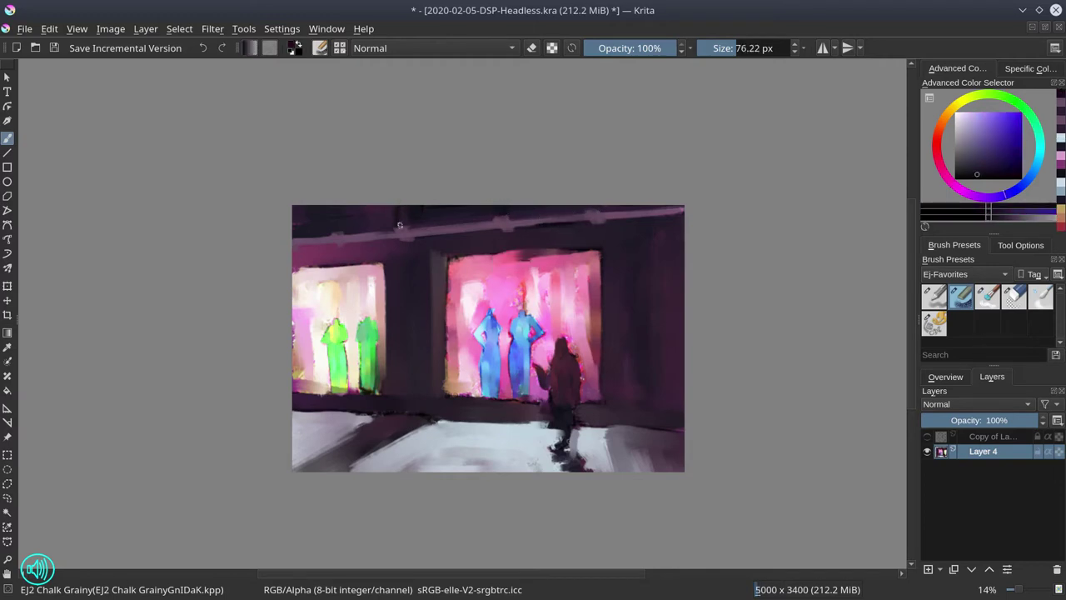
# Touch up the dark facade above the ledge with sampled dark blue-violet tones, enlarging the brush to about 96 px.
pyautogui.keyDown('ctrl'); pyautogui.click(309, 222); pyautogui.keyUp('ctrl')
pyautogui.moveTo(306, 218); pyautogui.dragTo(316, 218)
pyautogui.click(333, 208)
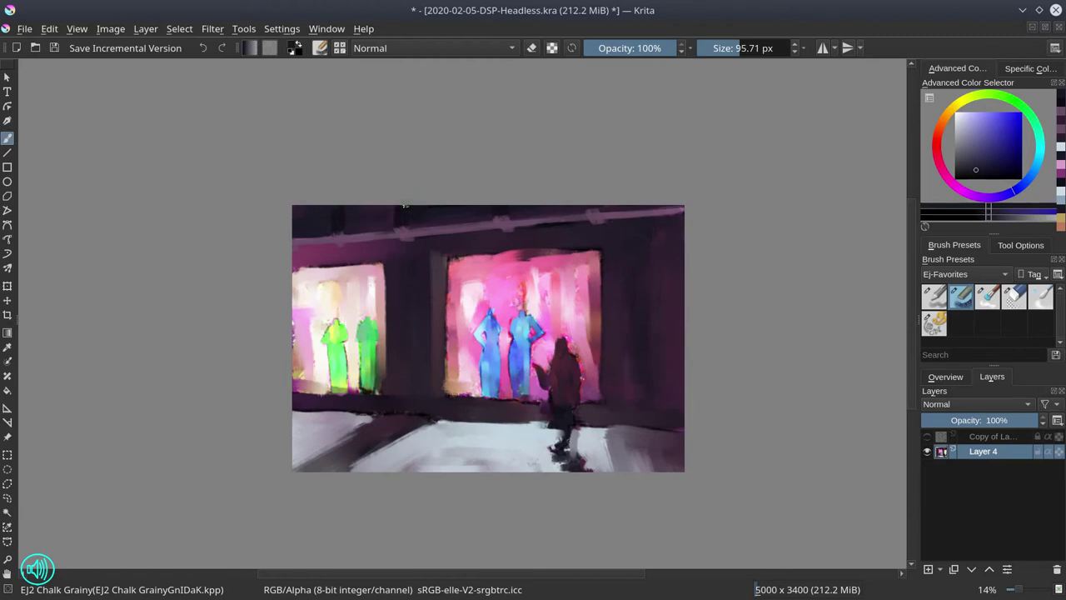
pyautogui.keyDown('ctrl'); pyautogui.click(349, 247); pyautogui.keyUp('ctrl')
pyautogui.moveTo(383, 210); pyautogui.dragTo(371, 221)
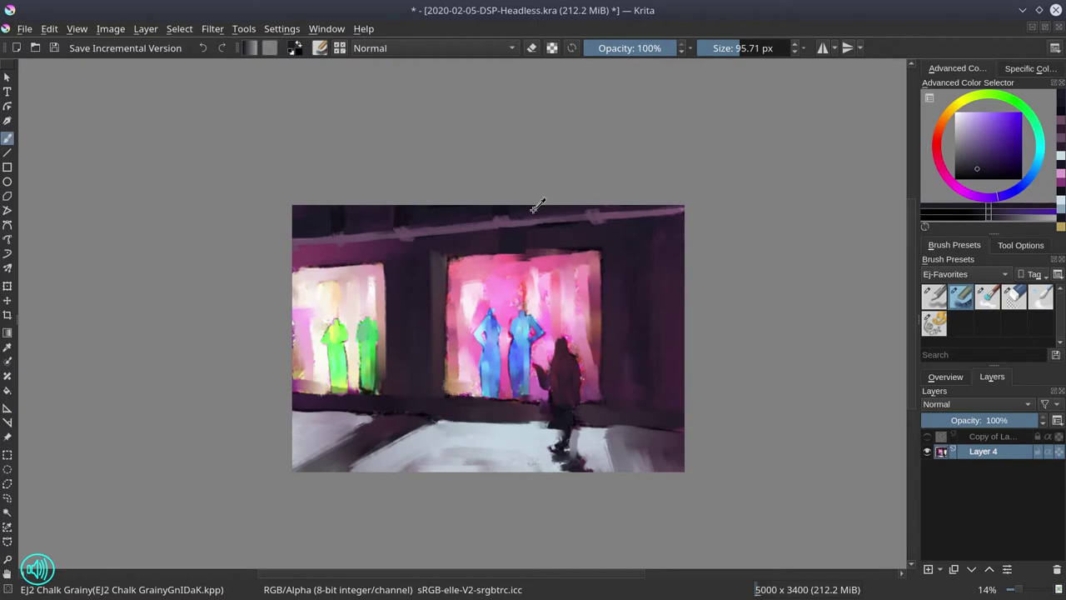
pyautogui.keyDown('ctrl'); pyautogui.click(496, 212); pyautogui.keyUp('ctrl')
pyautogui.moveTo(590, 208); pyautogui.dragTo(603, 200)
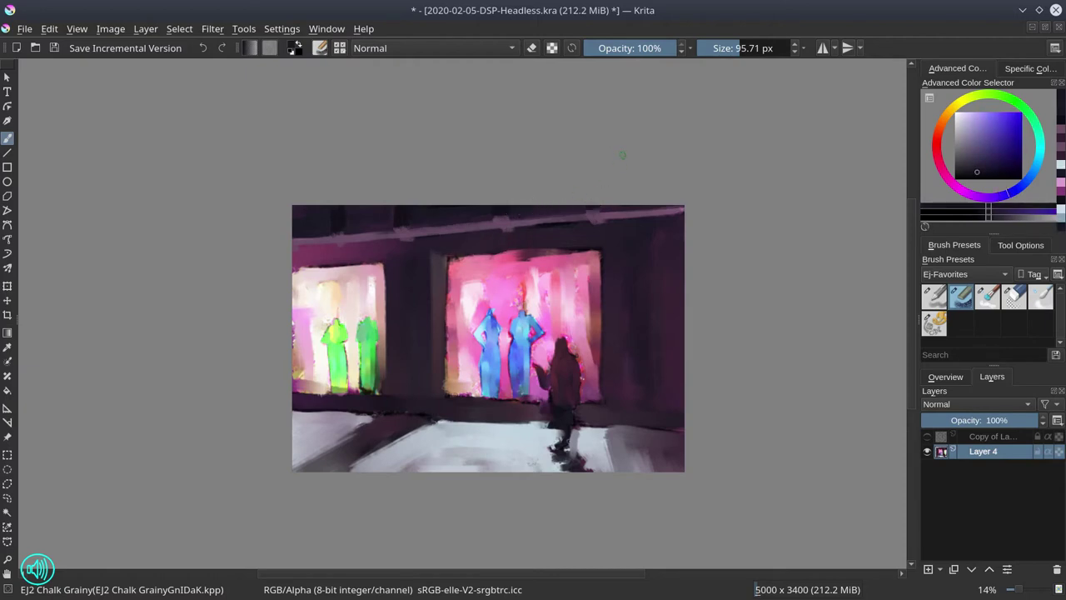
pyautogui.keyDown('ctrl'); pyautogui.click(537, 229); pyautogui.keyUp('ctrl')
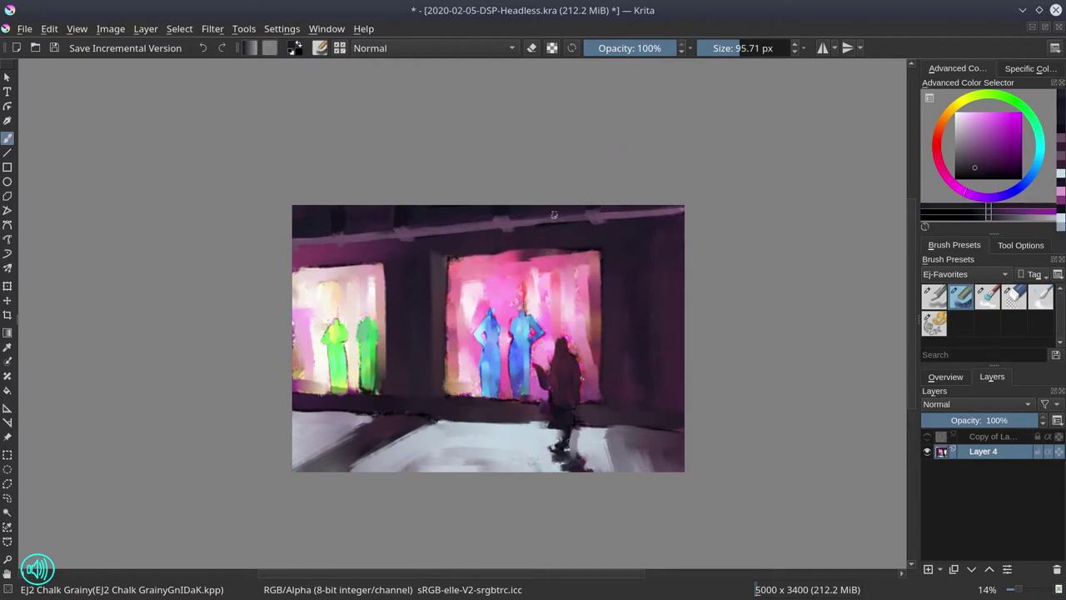
# Repaint the vertical frame along the pink window's left edge with sampled dark purple, enlarging the brush to about 106 px.
pyautogui.keyDown('ctrl'); pyautogui.click(432, 254); pyautogui.keyUp('ctrl')
pyautogui.keyDown('shift'); pyautogui.moveTo(428, 269); pyautogui.dragTo(441, 361); pyautogui.keyUp('shift')
pyautogui.keyDown('ctrl'); pyautogui.click(439, 270); pyautogui.keyUp('ctrl')
pyautogui.moveTo(444, 284); pyautogui.dragTo(444, 389)
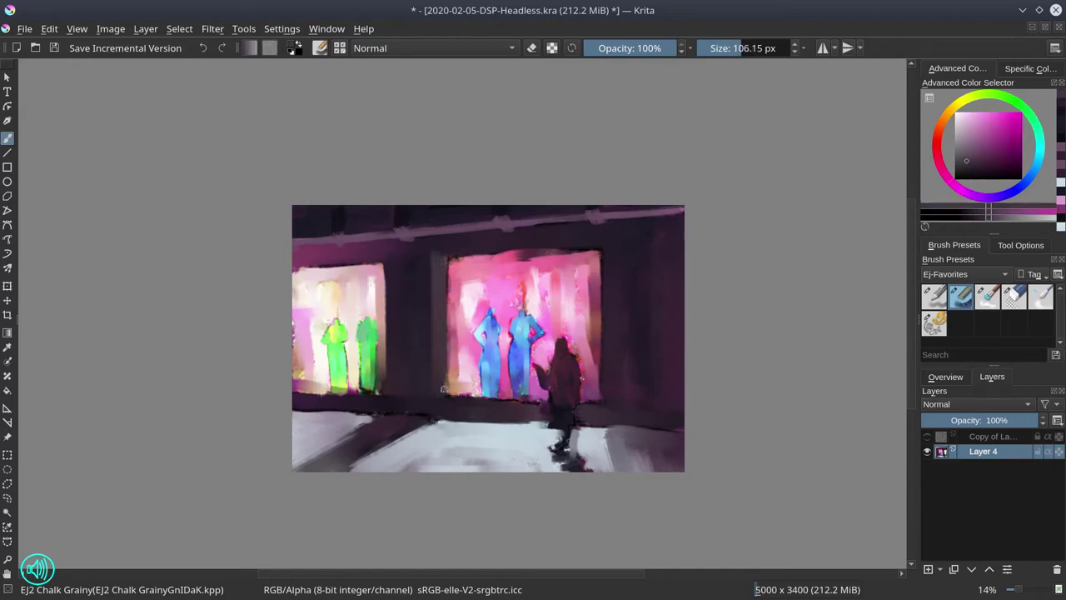
# Paint dark vertical strokes down the wall just beside the left shop window and save the painting.
pyautogui.moveTo(391, 276); pyautogui.dragTo(391, 358)
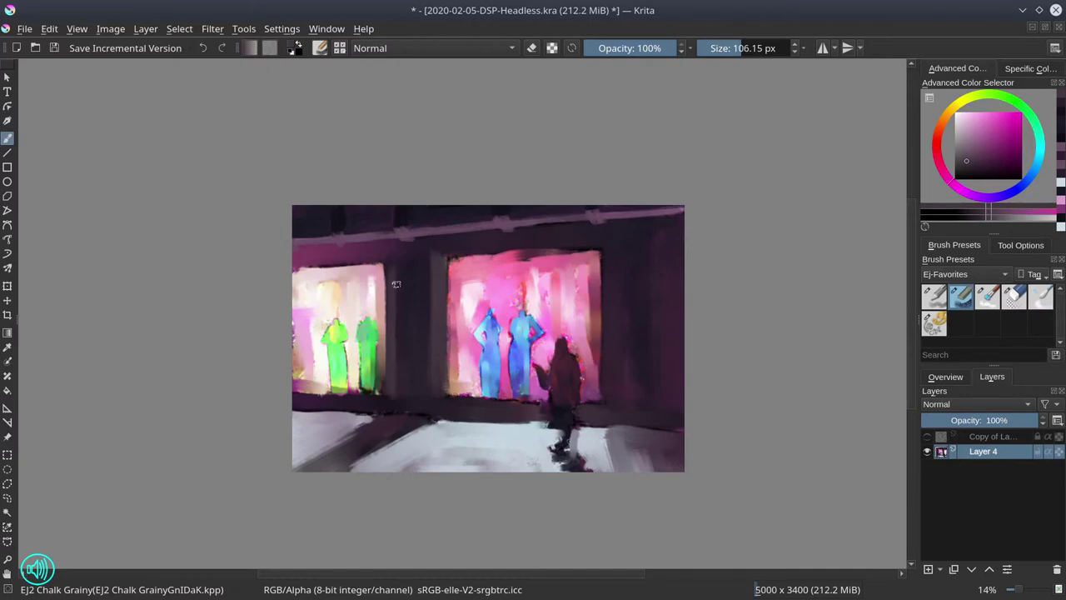
pyautogui.moveTo(396, 291); pyautogui.dragTo(397, 367)
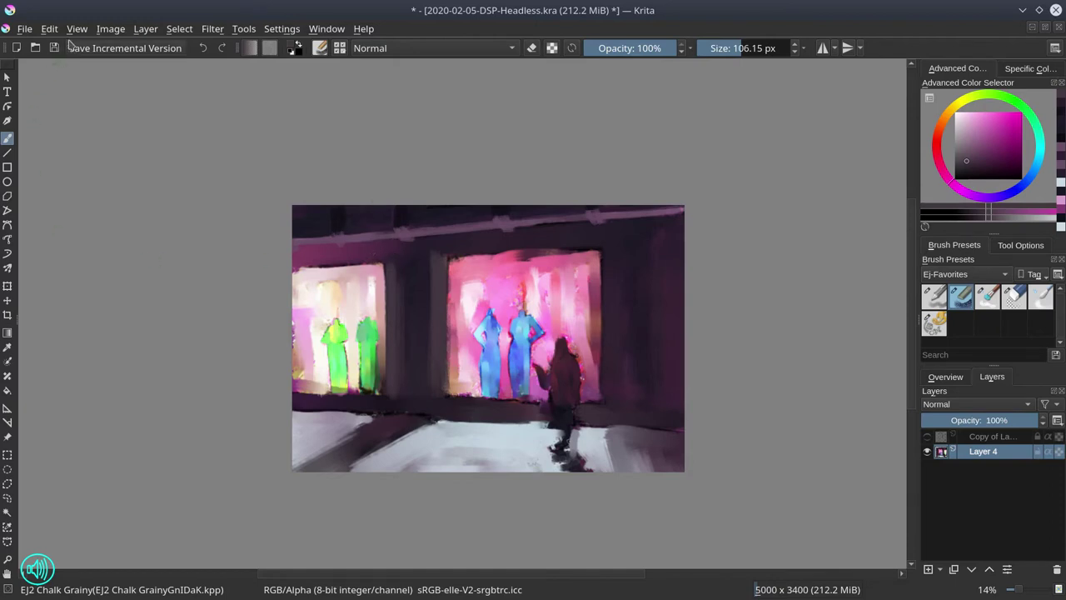
pyautogui.click(53, 47)
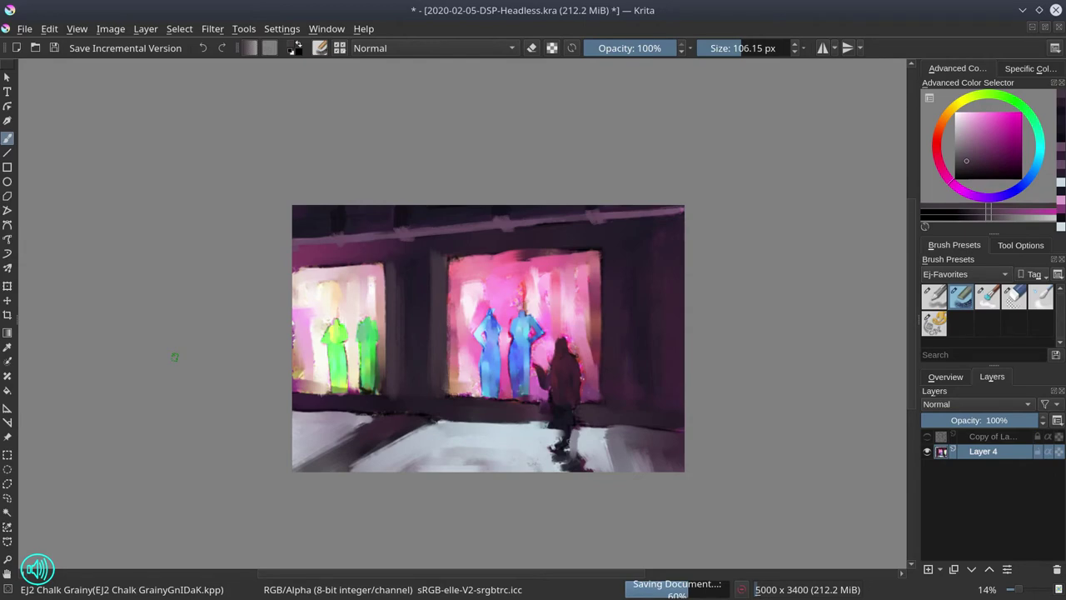
# Outline the left shop window with a four-cornered polygonal selection extending past the canvas edge.
pyautogui.click(7, 483)
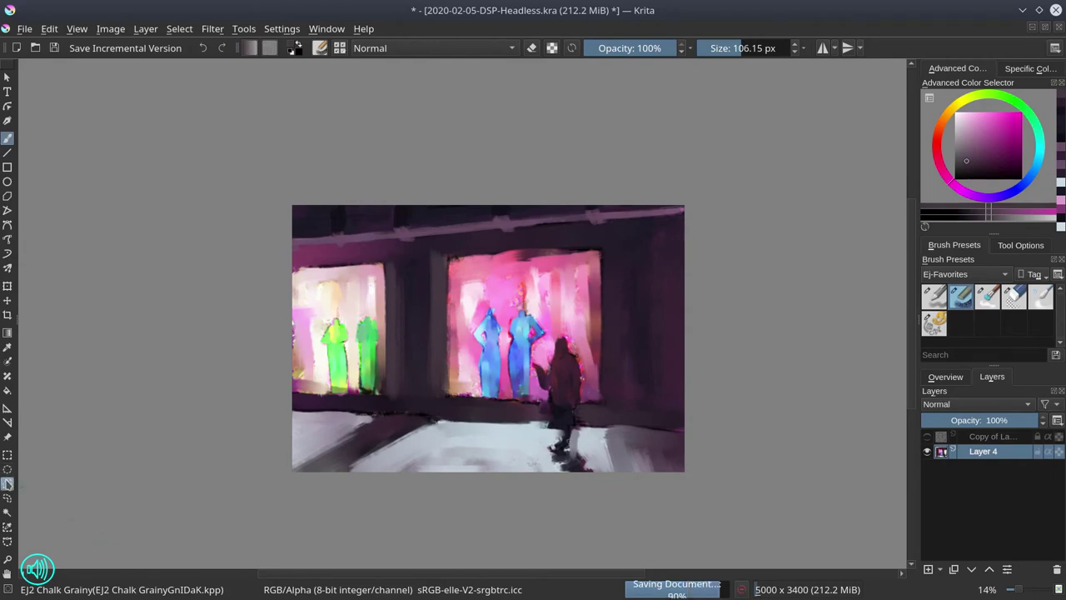
pyautogui.click(280, 269)
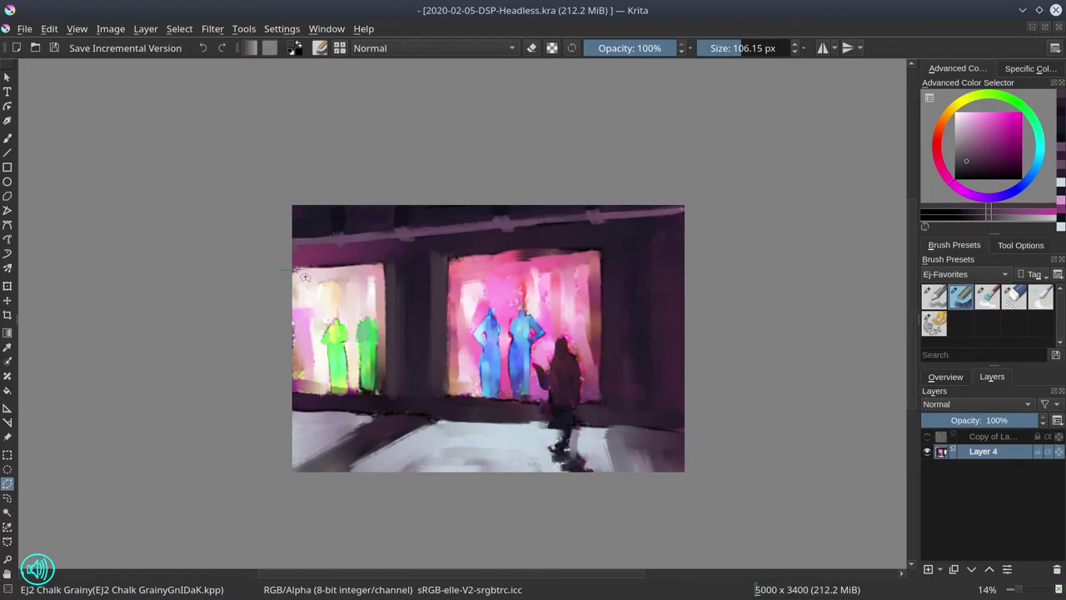
pyautogui.click(385, 265)
pyautogui.click(385, 394)
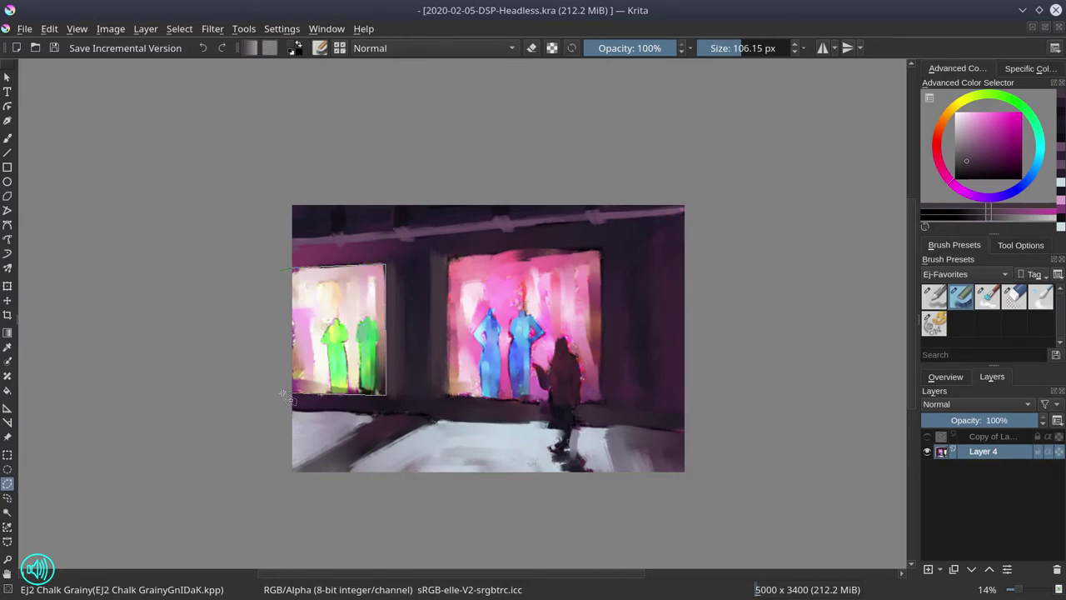
pyautogui.doubleClick(283, 393)
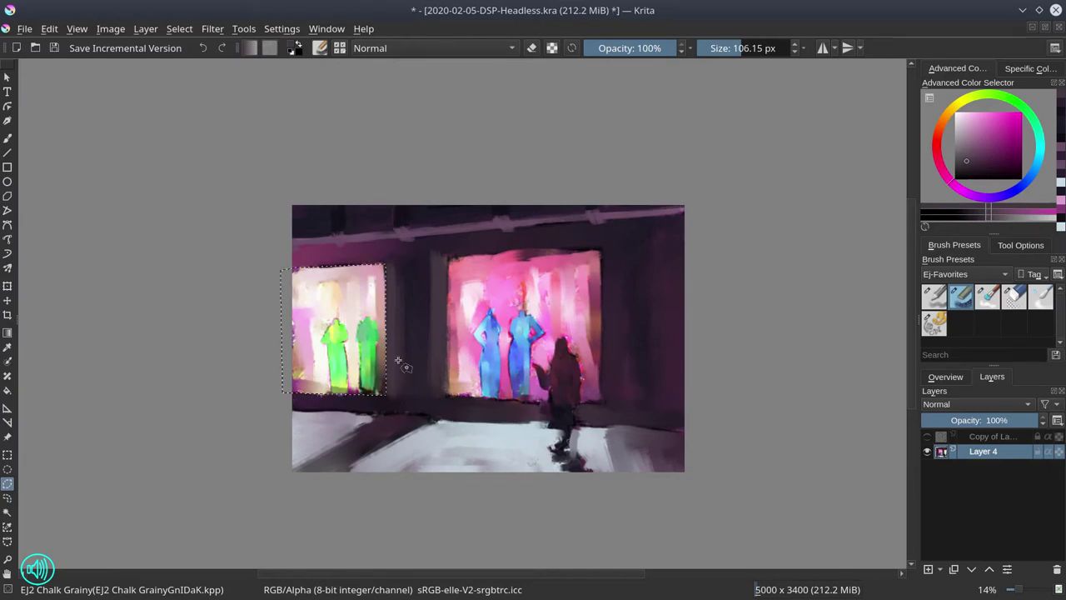
# Add the right shop window to the polygonal selection, tracing around the dark figure's silhouette to exclude it, and save the document.
pyautogui.click(447, 258)
pyautogui.click(450, 398)
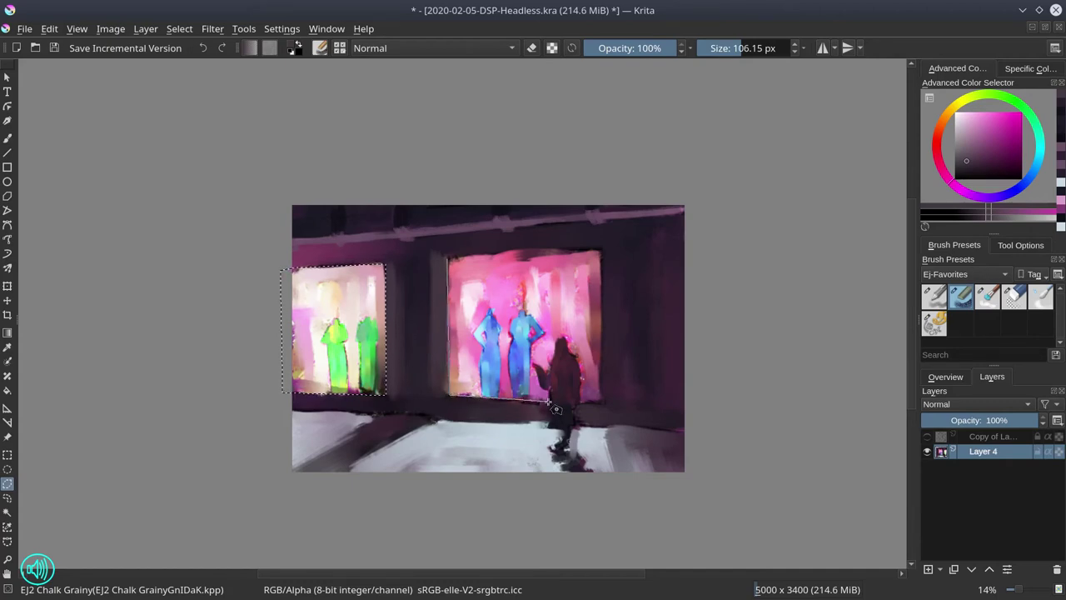
pyautogui.click(549, 402)
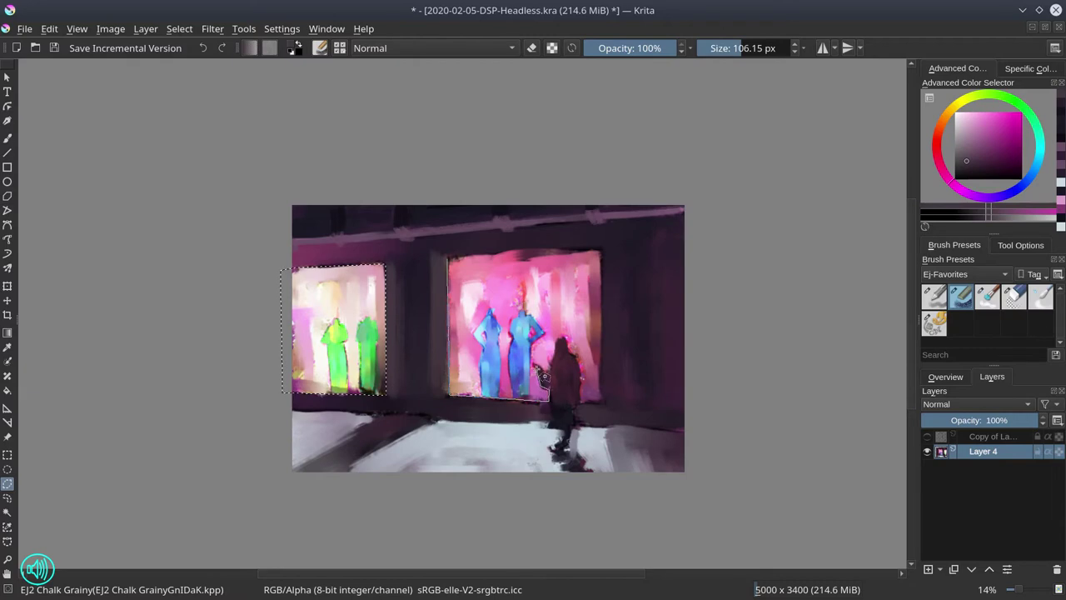
pyautogui.click(536, 368)
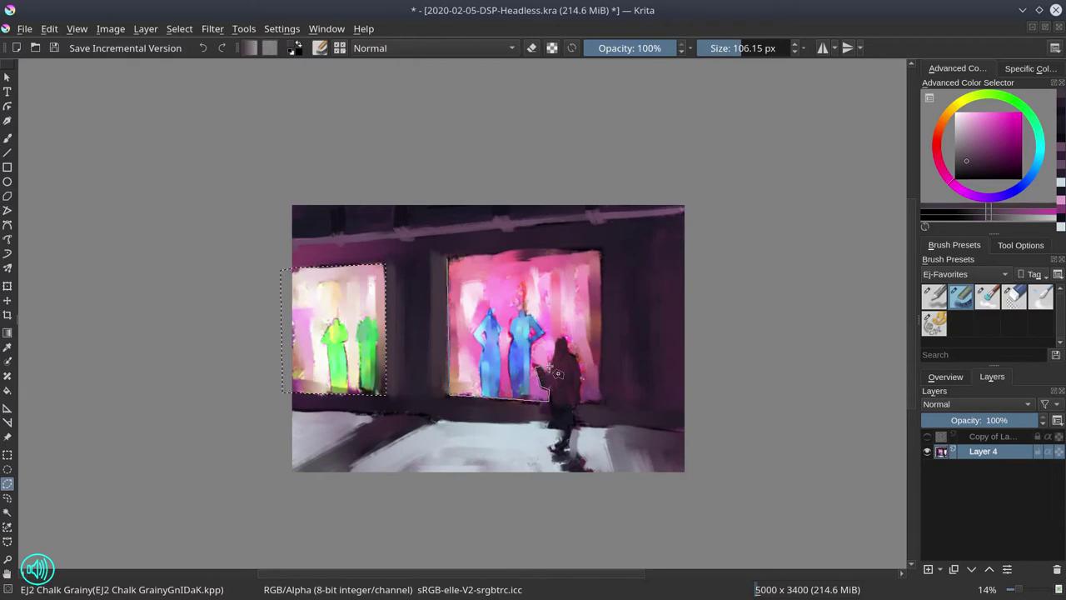
pyautogui.click(549, 371)
pyautogui.click(557, 340)
pyautogui.click(565, 337)
pyautogui.click(571, 354)
pyautogui.click(575, 359)
pyautogui.click(582, 377)
pyautogui.click(600, 403)
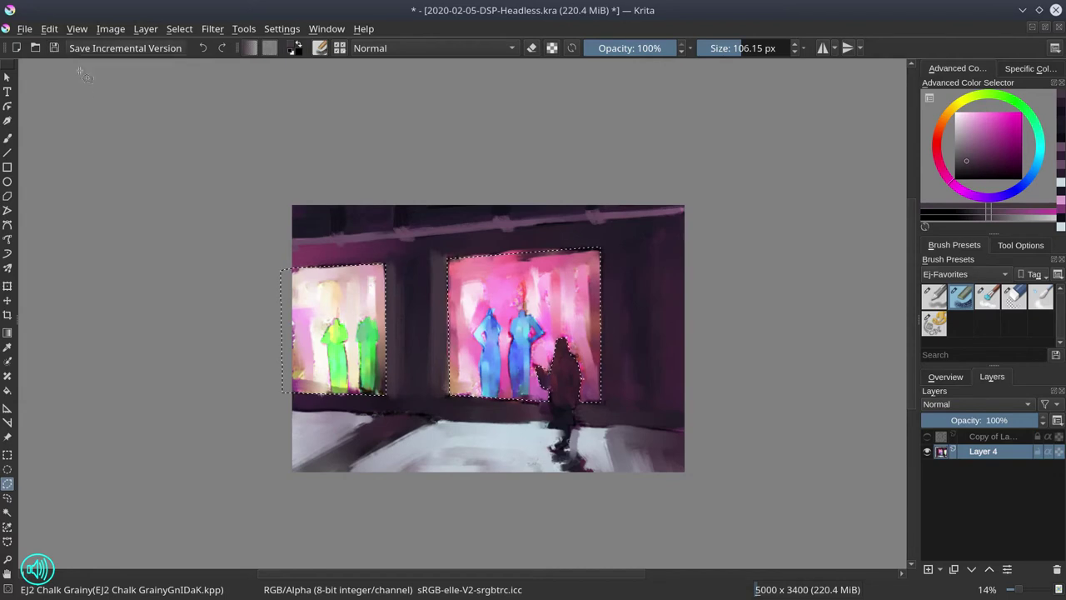
pyautogui.click(83, 48)
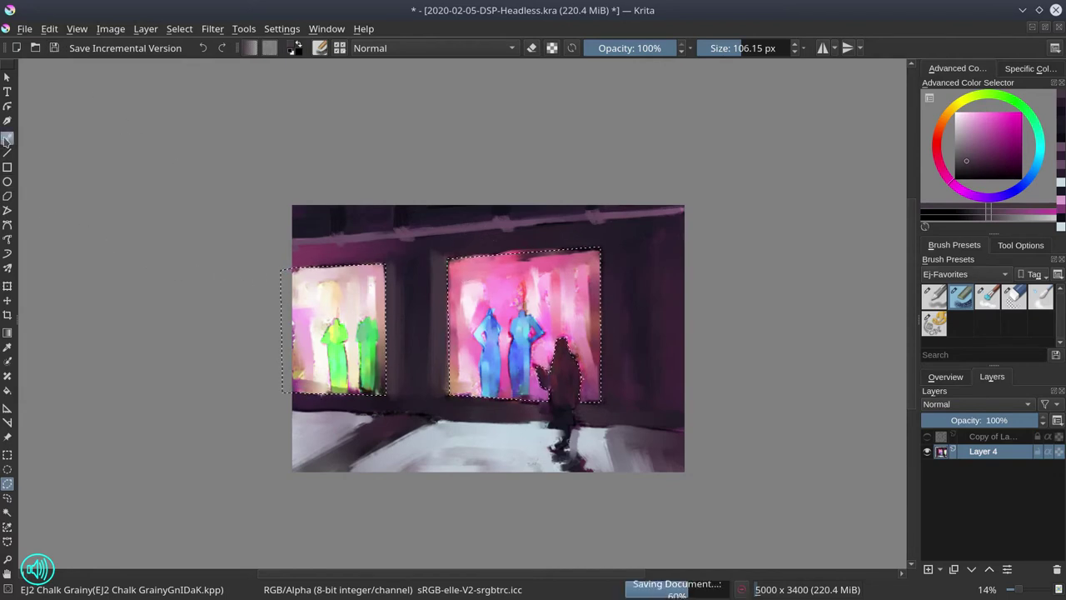
# Paint sampled pale pink across the upper part of the left window with the chalk brush at 118.93 px.
pyautogui.click(8, 138)
pyautogui.keyDown('ctrl'); pyautogui.click(308, 278); pyautogui.keyUp('ctrl')
pyautogui.keyDown('shift'); pyautogui.moveTo(307, 278); pyautogui.dragTo(312, 278); pyautogui.keyUp('shift')
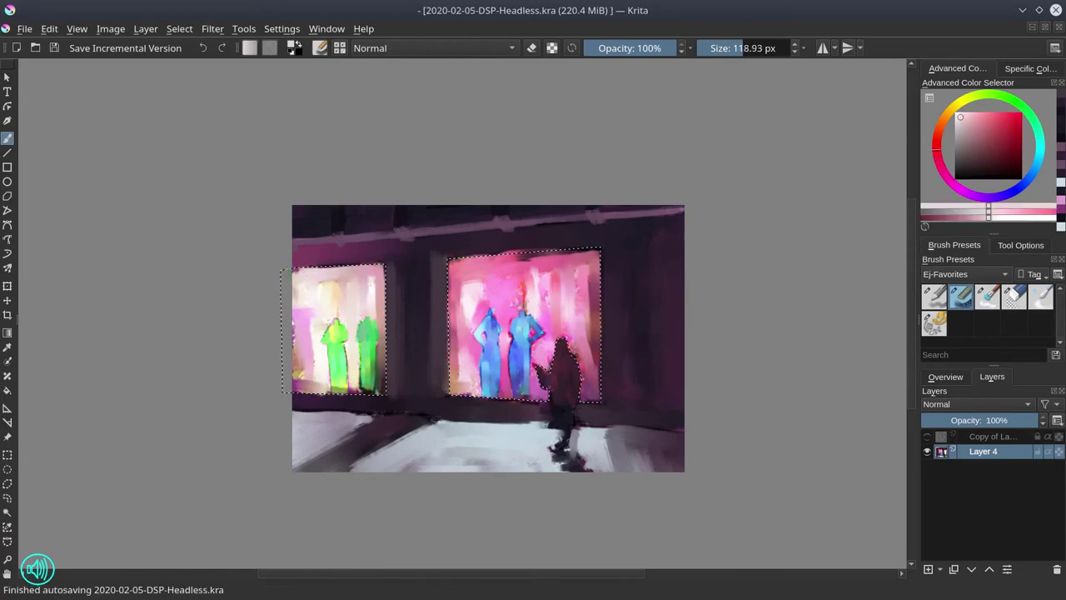
pyautogui.moveTo(374, 291); pyautogui.dragTo(373, 265)
pyautogui.keyDown('ctrl'); pyautogui.click(308, 275); pyautogui.keyUp('ctrl')
pyautogui.moveTo(310, 275)
pyautogui.mouseDown()
pyautogui.moveTo(349, 273)
pyautogui.moveTo(383, 317)
pyautogui.mouseUp()
# Fill the left window's right edge and lower left corner with sampled pale pink, cream and lilac tones.
pyautogui.keyDown('ctrl'); pyautogui.click(375, 279); pyautogui.keyUp('ctrl')
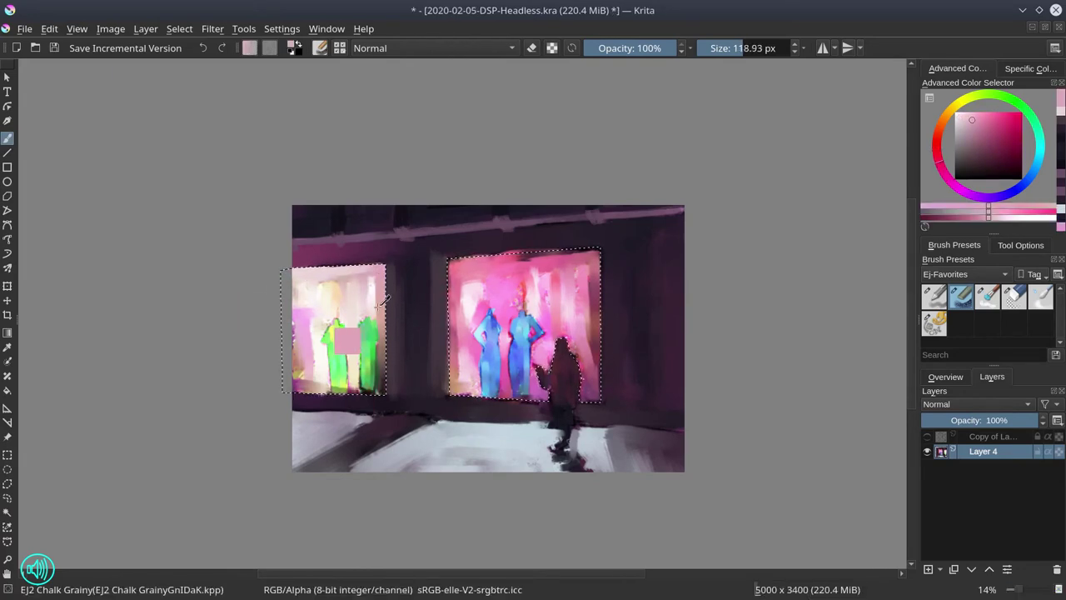
pyautogui.keyDown('ctrl'); pyautogui.click(373, 304); pyautogui.keyUp('ctrl')
pyautogui.moveTo(385, 370); pyautogui.dragTo(382, 368)
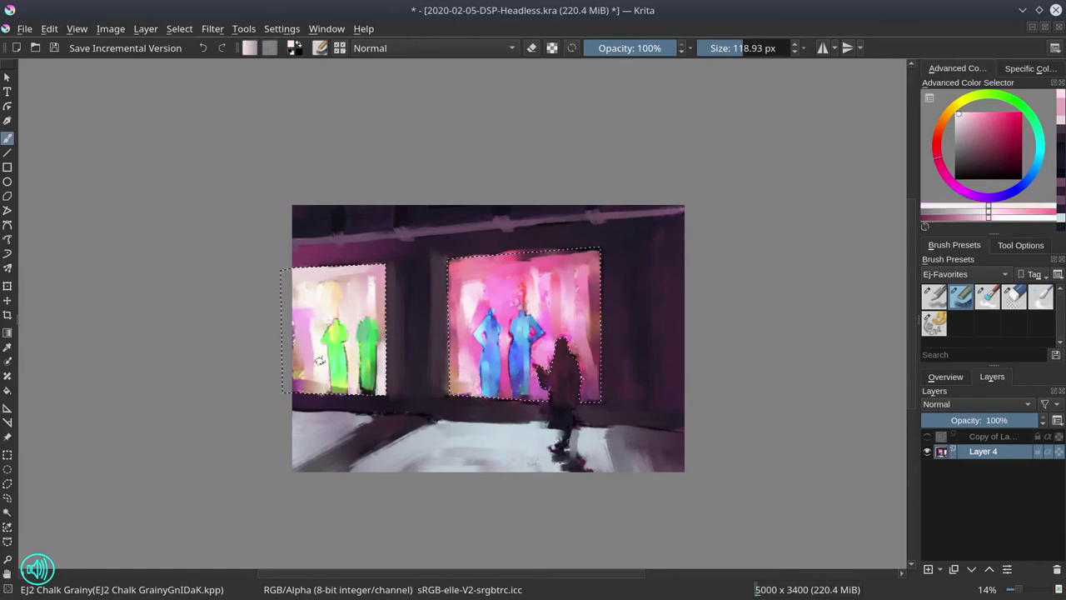
pyautogui.keyDown('ctrl'); pyautogui.click(303, 371); pyautogui.keyUp('ctrl')
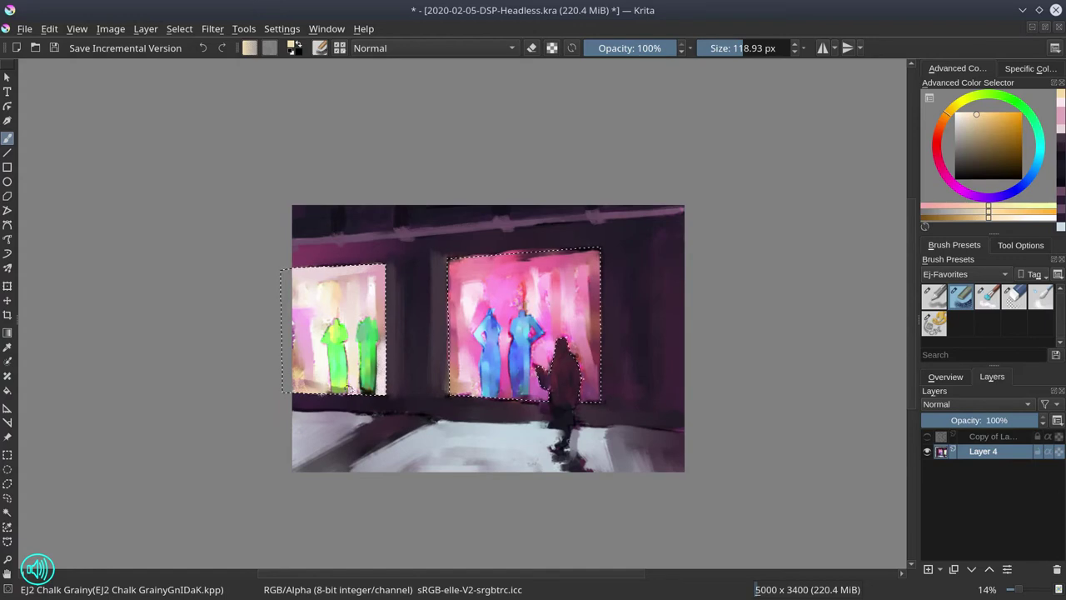
pyautogui.keyDown('ctrl'); pyautogui.click(305, 327); pyautogui.keyUp('ctrl')
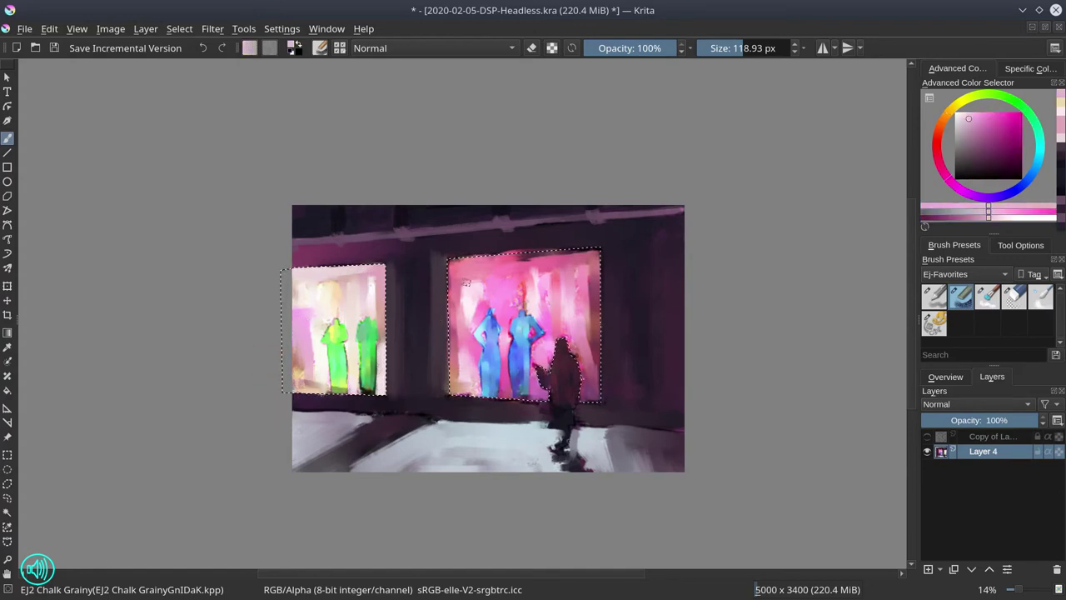
# Paint the right window's top edge and upper right corner with sampled pinks up to the selection border.
pyautogui.keyDown('ctrl'); pyautogui.click(463, 265); pyautogui.keyUp('ctrl')
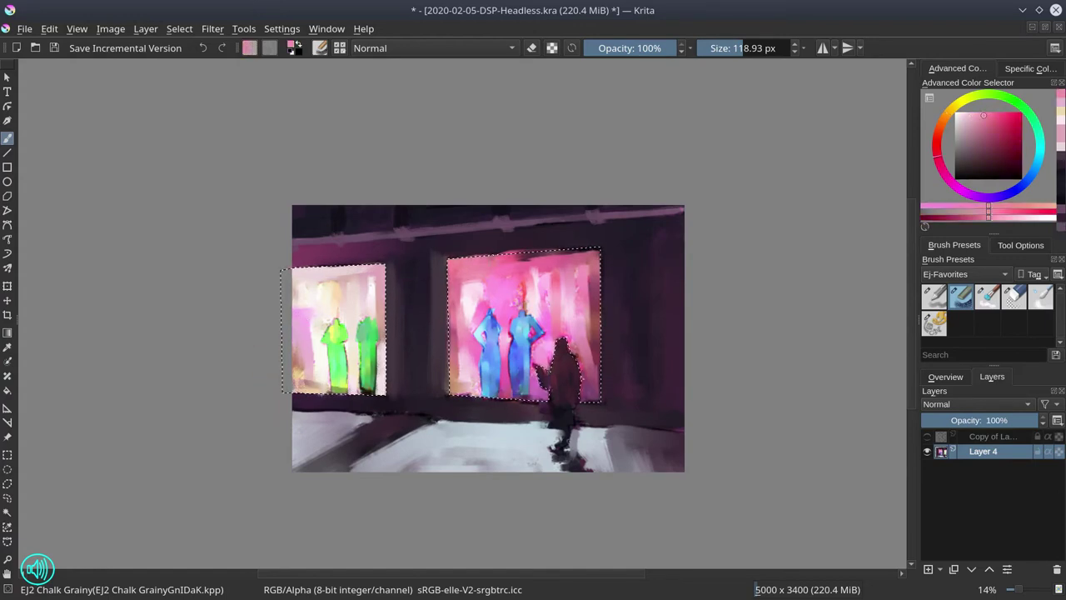
pyautogui.keyDown('ctrl'); pyautogui.click(525, 260); pyautogui.keyUp('ctrl')
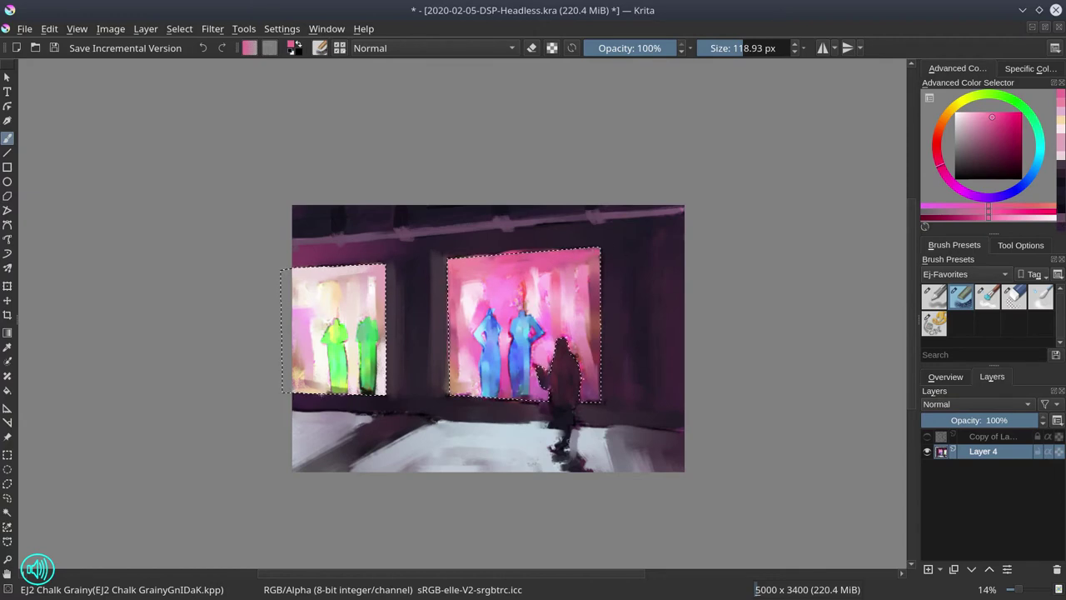
pyautogui.keyDown('ctrl'); pyautogui.click(592, 282); pyautogui.keyUp('ctrl')
pyautogui.keyDown('ctrl'); pyautogui.click(583, 284); pyautogui.keyUp('ctrl')
pyautogui.moveTo(583, 276); pyautogui.dragTo(603, 257)
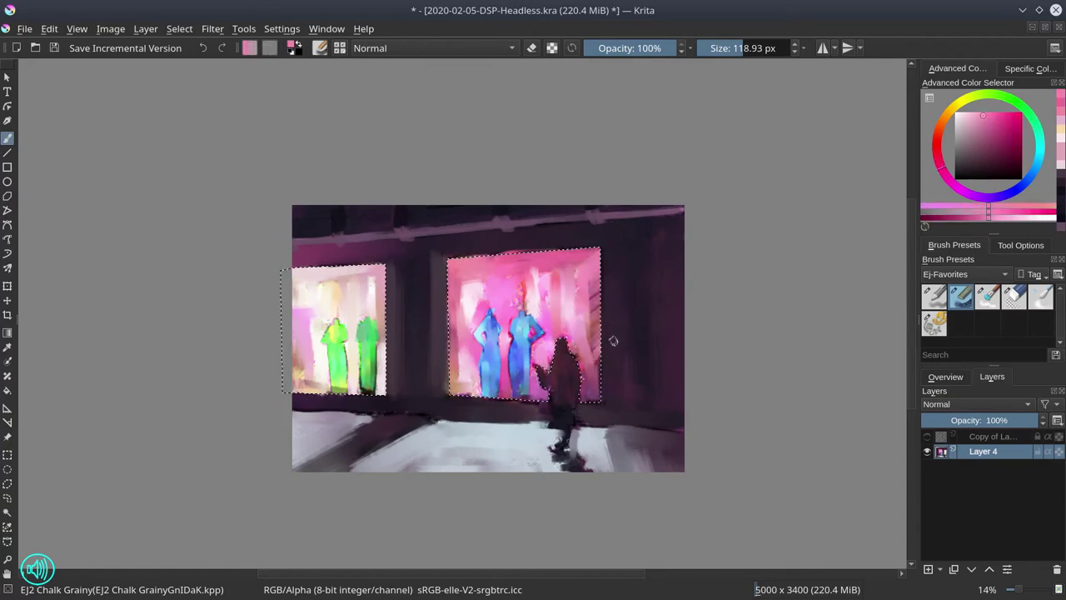
# Clean up the right window's lower edge around the figure and blue mannequins with sampled purple and pink tones.
pyautogui.keyDown('ctrl'); pyautogui.click(579, 381); pyautogui.keyUp('ctrl')
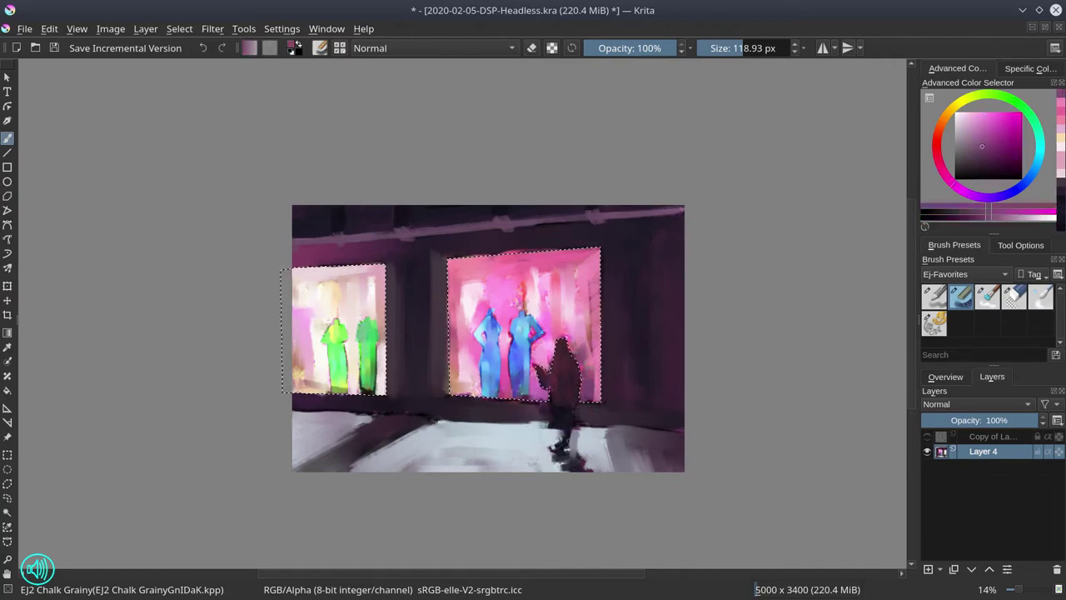
pyautogui.keyDown('ctrl'); pyautogui.click(471, 383); pyautogui.keyUp('ctrl')
pyautogui.moveTo(469, 385); pyautogui.dragTo(476, 389)
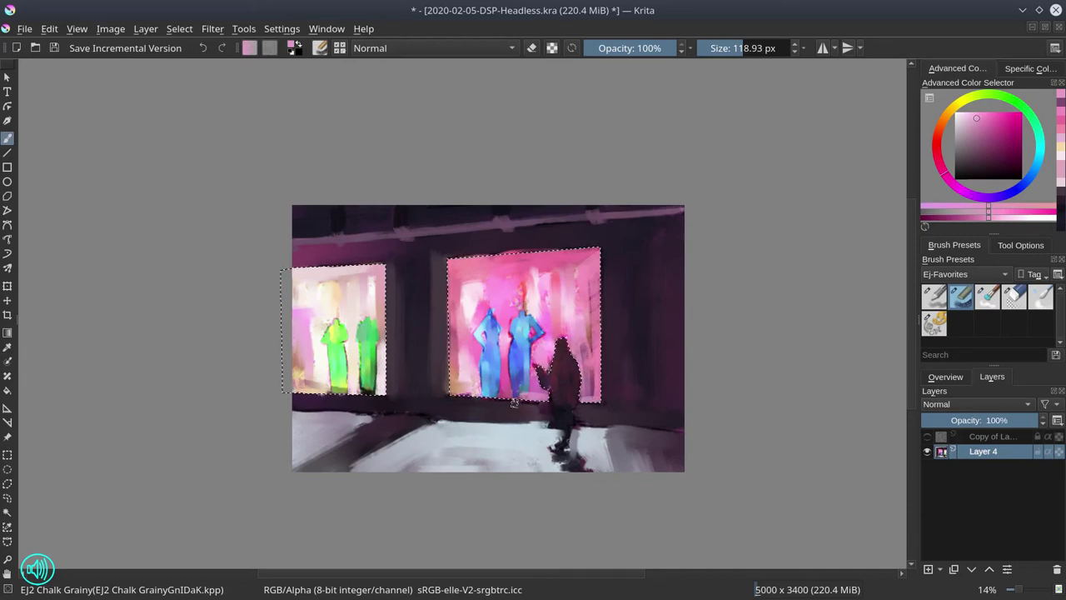
pyautogui.keyDown('ctrl'); pyautogui.click(507, 384); pyautogui.keyUp('ctrl')
pyautogui.moveTo(491, 385); pyautogui.dragTo(478, 393)
pyautogui.keyDown('ctrl'); pyautogui.click(471, 387); pyautogui.keyUp('ctrl')
# Paint the right window's left side and upper left corner with sampled deeper pinks.
pyautogui.keyDown('ctrl'); pyautogui.click(455, 326); pyautogui.keyUp('ctrl')
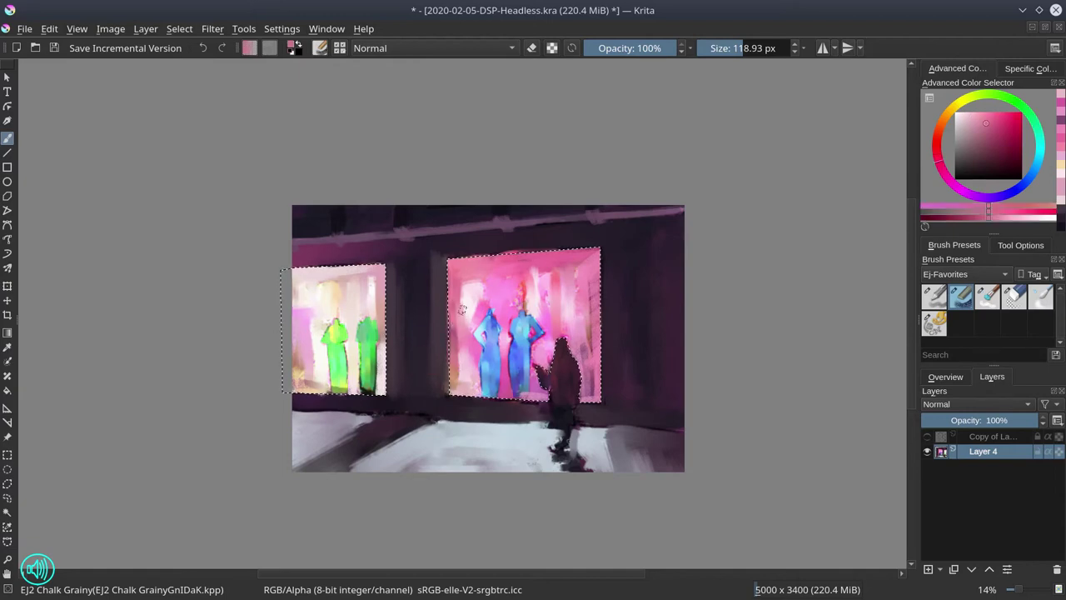
pyautogui.keyDown('ctrl'); pyautogui.click(461, 268); pyautogui.keyUp('ctrl')
pyautogui.moveTo(457, 275); pyautogui.dragTo(460, 266)
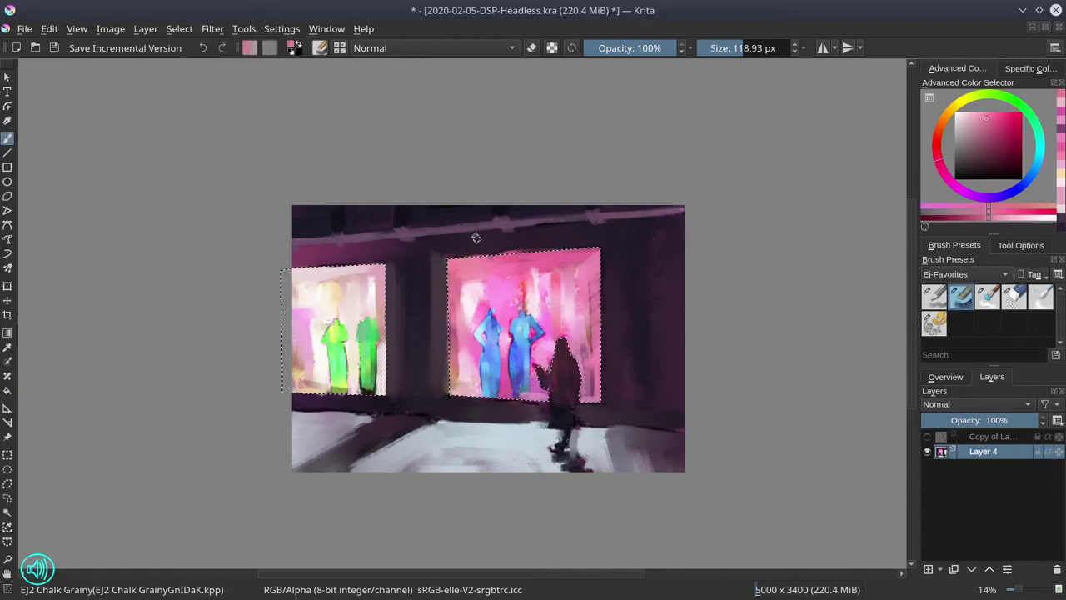
# Save the painting and invert the selection to cover everything outside the two windows.
pyautogui.click(54, 49)
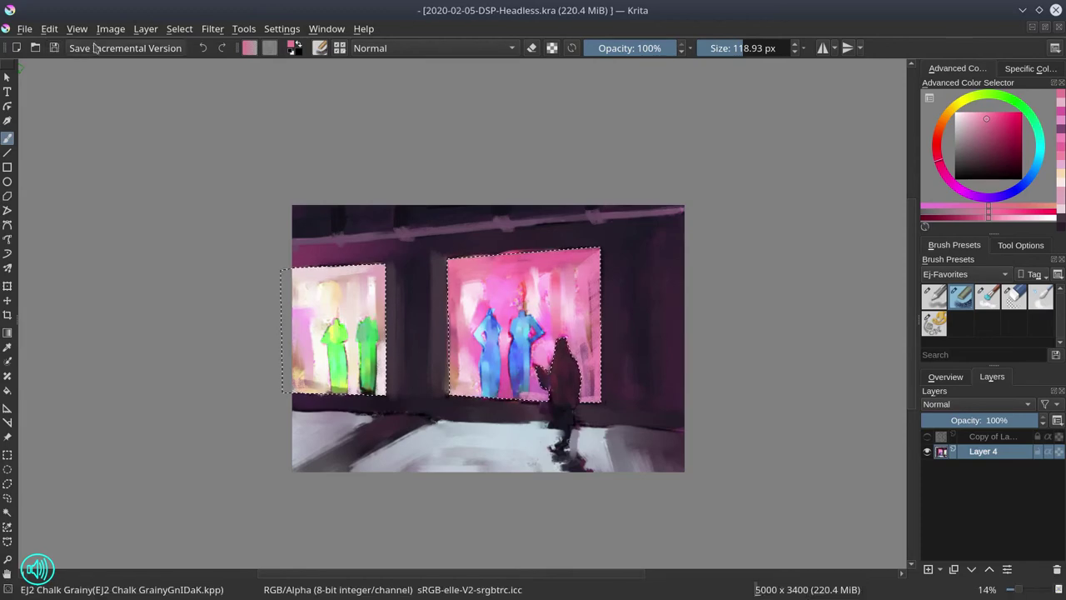
pyautogui.click(179, 28)
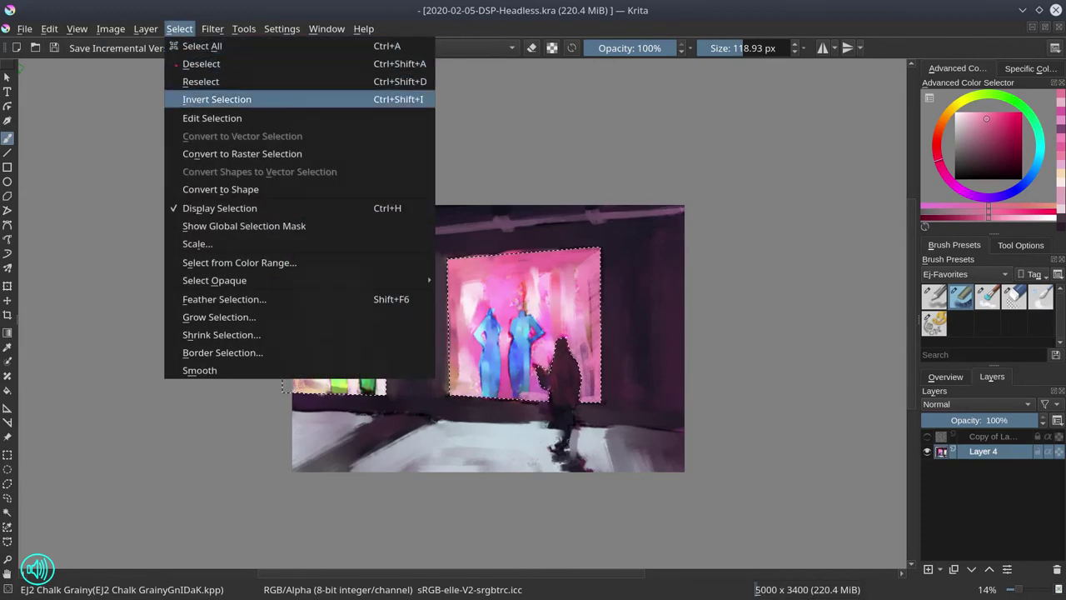
pyautogui.click(194, 99)
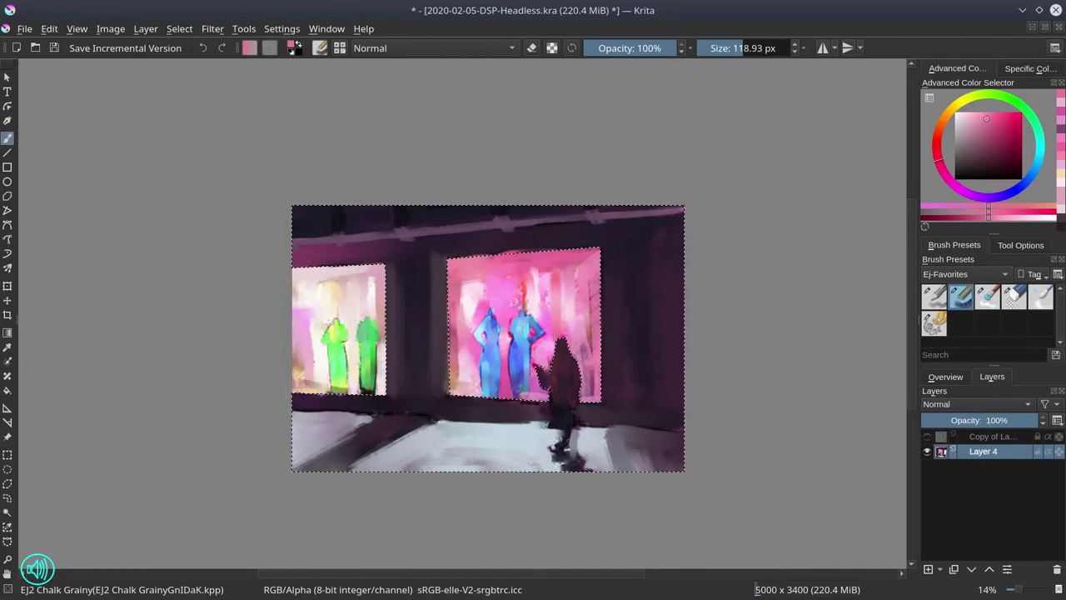
# Paint sampled dark magenta on the wall along the left window's top edge and display the image overview.
pyautogui.keyDown('ctrl'); pyautogui.click(331, 257); pyautogui.keyUp('ctrl')
pyautogui.moveTo(332, 258); pyautogui.dragTo(340, 264)
pyautogui.click(946, 377)
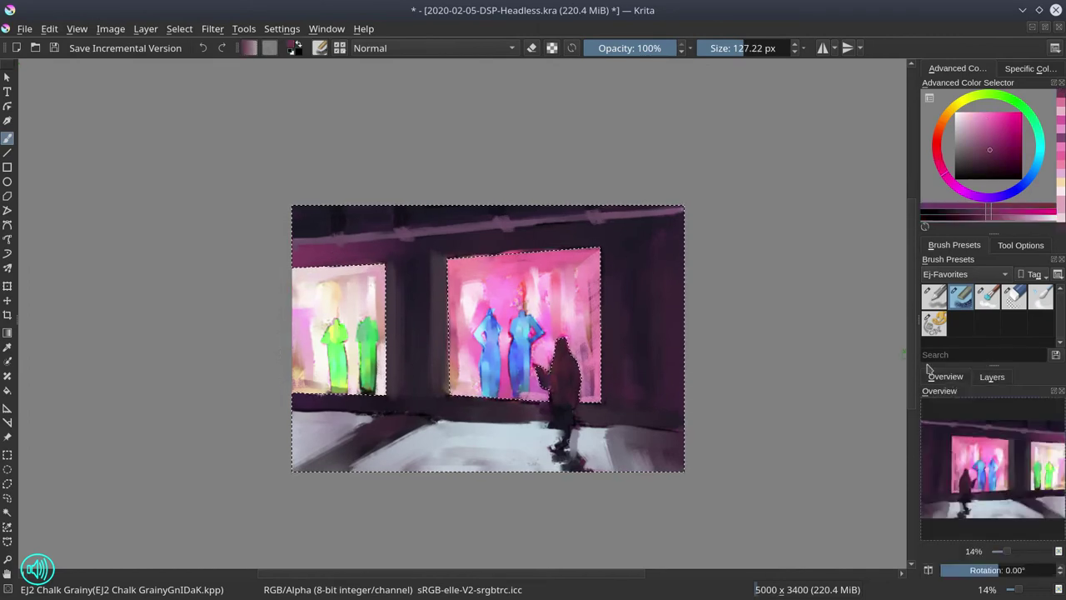
# Paint sampled dark purple tones on the wall along the left window's right side and beneath its lower edge.
pyautogui.keyDown('ctrl'); pyautogui.click(380, 256); pyautogui.keyUp('ctrl')
pyautogui.keyDown('ctrl'); pyautogui.click(393, 272); pyautogui.keyUp('ctrl')
pyautogui.moveTo(385, 265); pyautogui.dragTo(397, 354)
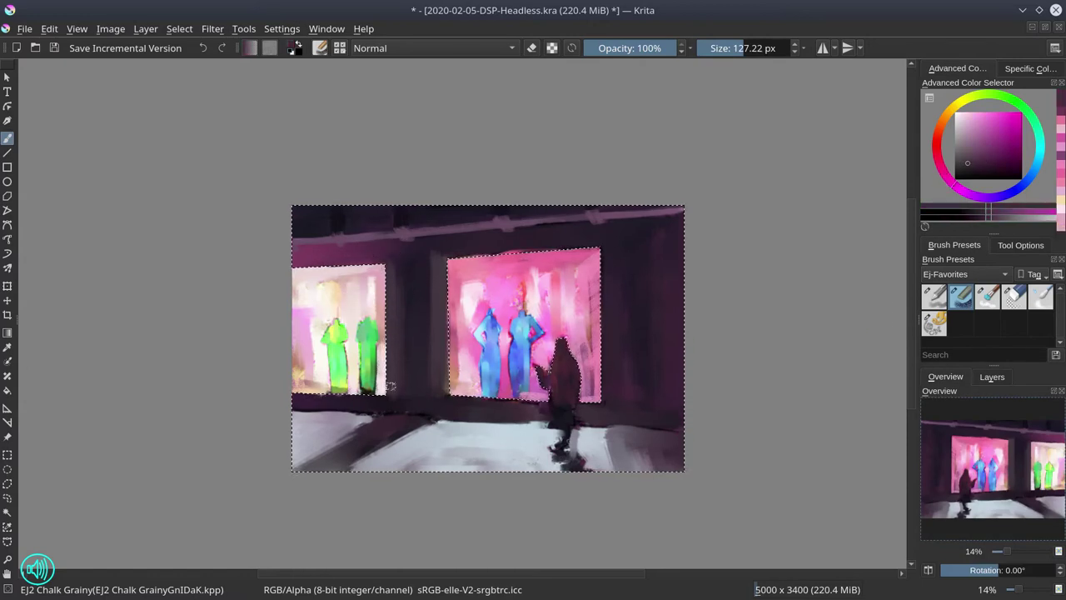
pyautogui.moveTo(357, 397); pyautogui.dragTo(376, 398)
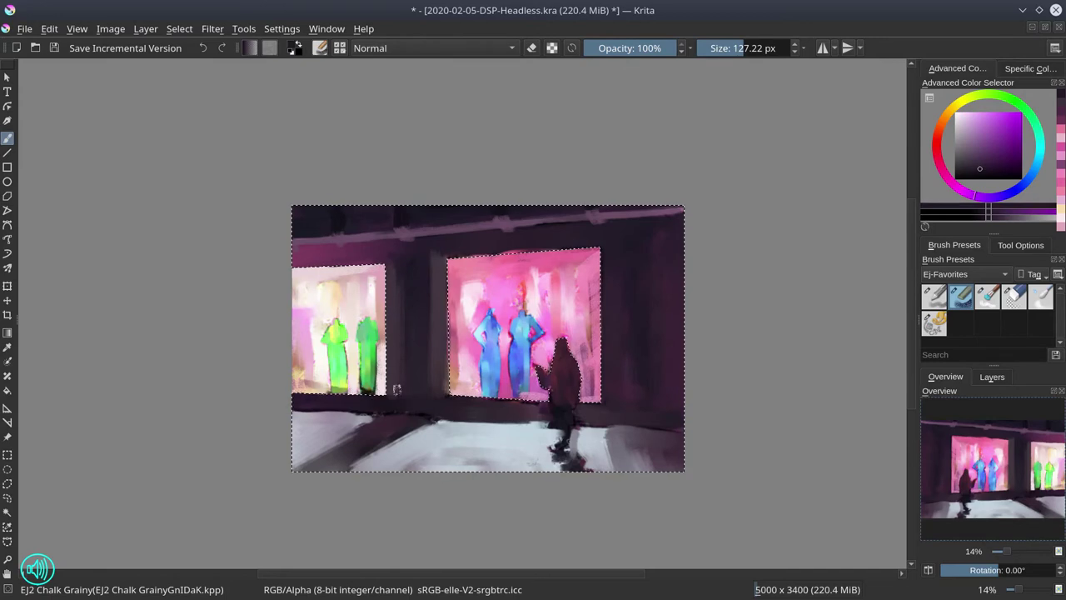
pyautogui.keyDown('ctrl'); pyautogui.click(378, 372); pyautogui.keyUp('ctrl')
pyautogui.moveTo(293, 401); pyautogui.dragTo(315, 395)
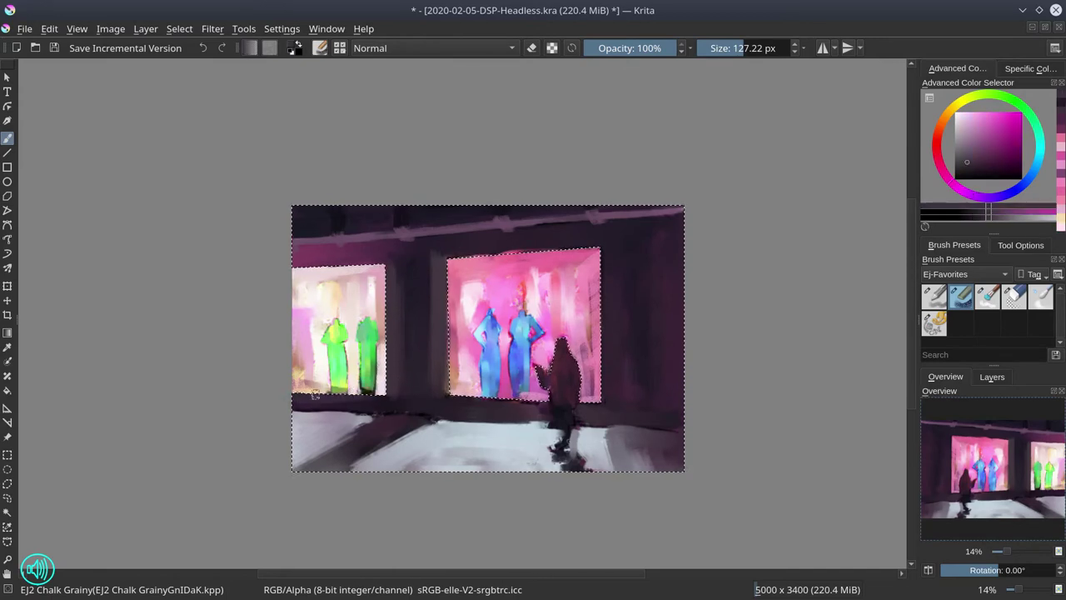
# Paint sampled dark tones around the right window's frame with the brush at 136.87 px, and along the wall base below the left window.
pyautogui.keyDown('ctrl'); pyautogui.click(440, 365); pyautogui.keyUp('ctrl')
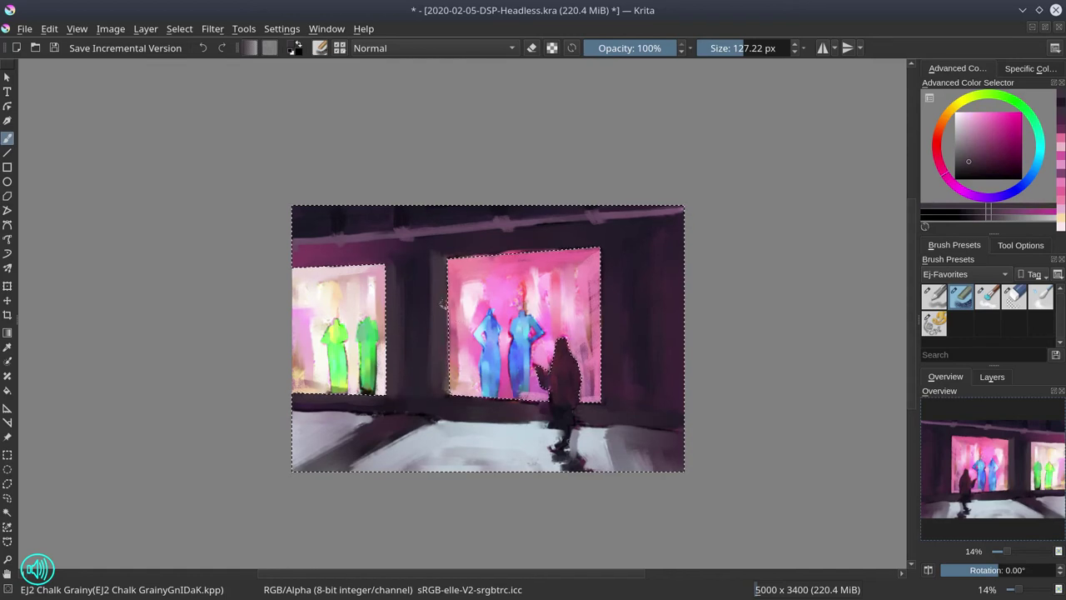
pyautogui.moveTo(442, 305); pyautogui.dragTo(448, 400)
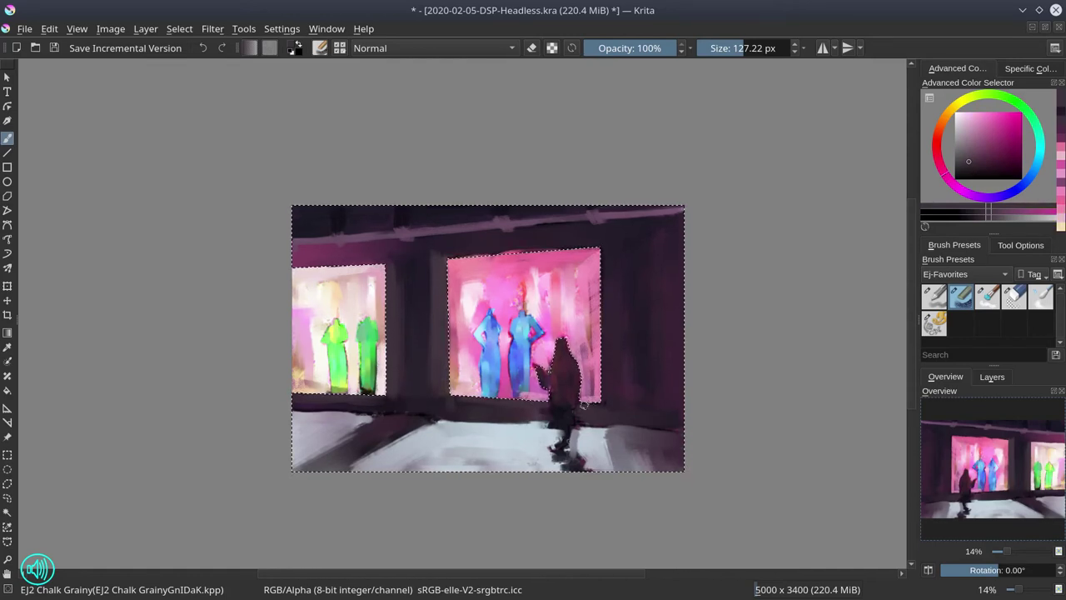
pyautogui.keyDown('shift'); pyautogui.moveTo(606, 301); pyautogui.dragTo(612, 302); pyautogui.keyUp('shift')
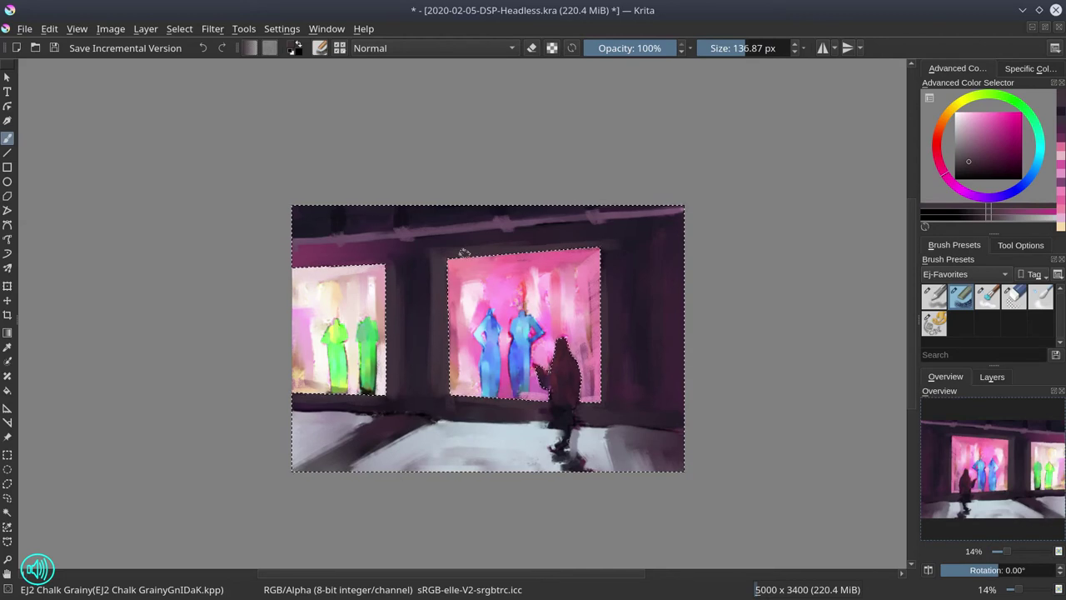
pyautogui.moveTo(348, 393)
pyautogui.keyDown('ctrl'); pyautogui.mouseDown()
pyautogui.moveTo(346, 405)
pyautogui.moveTo(299, 409)
pyautogui.mouseUp(); pyautogui.keyUp('ctrl')
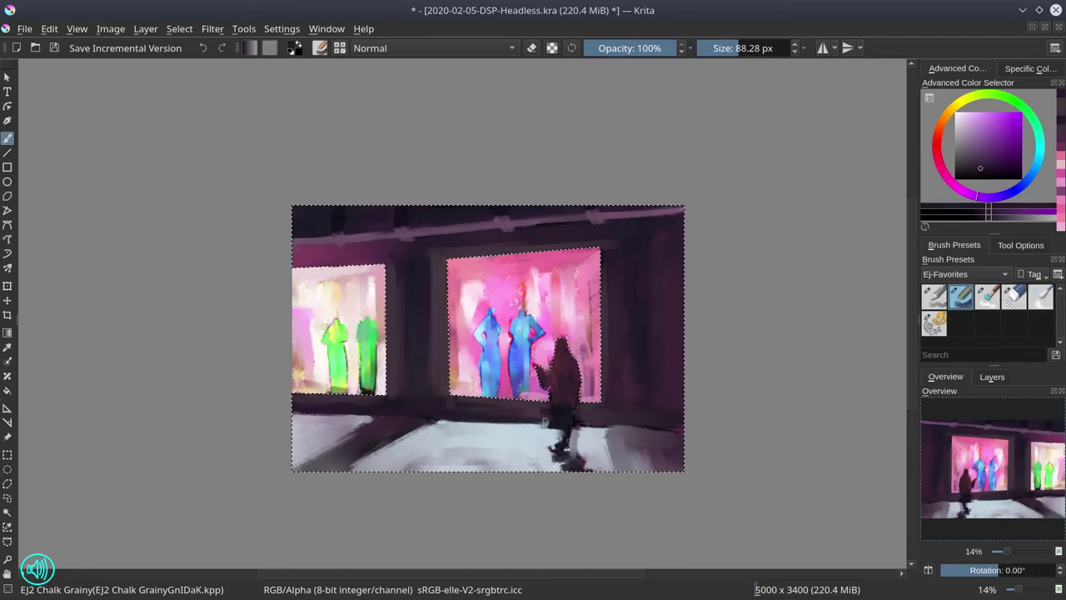
# Paint sampled pale grey and dark magenta tones on the pavement's lit patches and the shadow between them, with the brush at 114.79 px.
pyautogui.keyDown('ctrl'); pyautogui.click(474, 422); pyautogui.keyUp('ctrl')
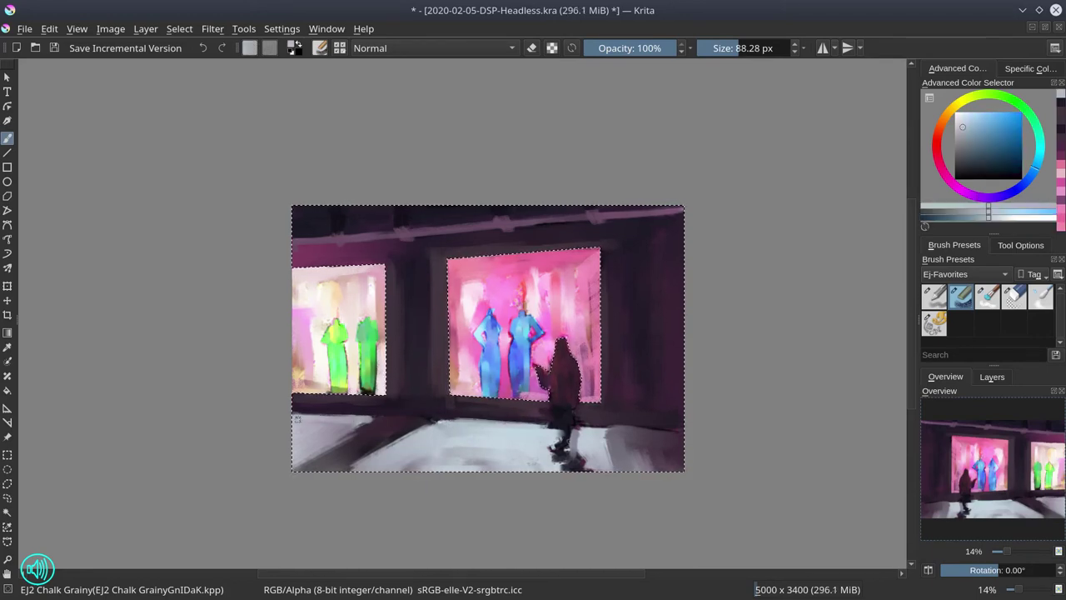
pyautogui.keyDown('ctrl'); pyautogui.click(613, 425); pyautogui.keyUp('ctrl')
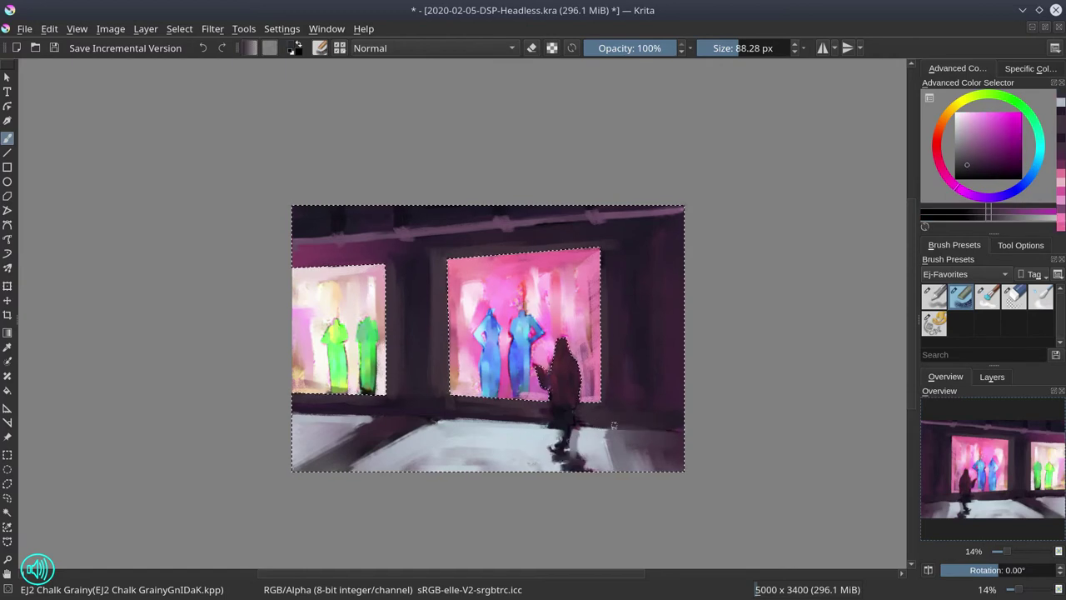
pyautogui.keyDown('ctrl'); pyautogui.click(389, 443); pyautogui.keyUp('ctrl')
pyautogui.keyDown('ctrl'); pyautogui.click(354, 437); pyautogui.keyUp('ctrl')
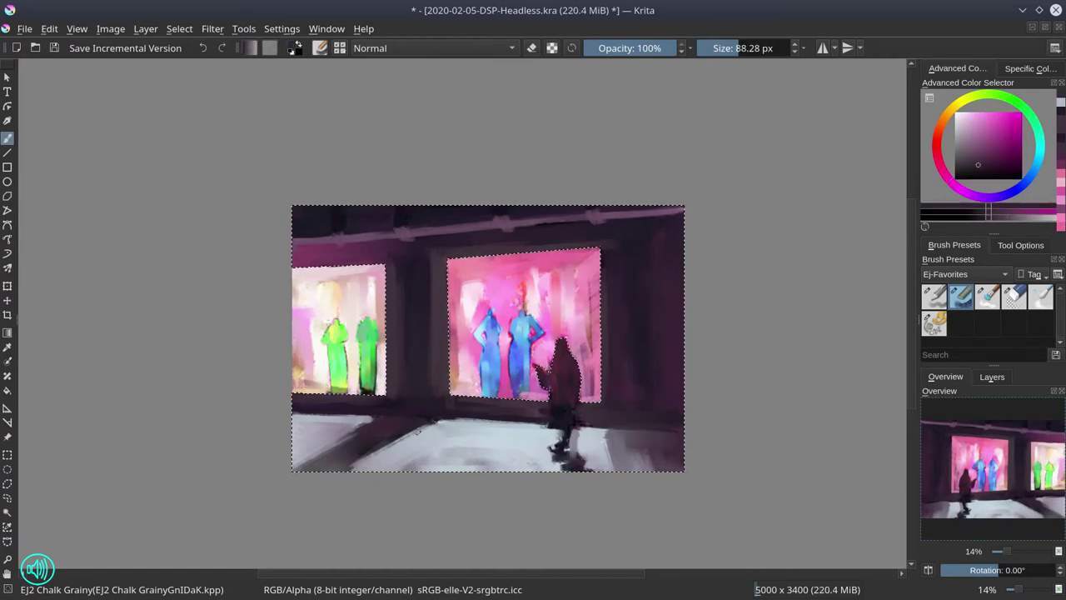
pyautogui.keyDown('ctrl'); pyautogui.click(417, 443); pyautogui.keyUp('ctrl')
pyautogui.keyDown('shift'); pyautogui.moveTo(422, 423); pyautogui.dragTo(437, 423); pyautogui.keyUp('shift')
pyautogui.click(436, 423)
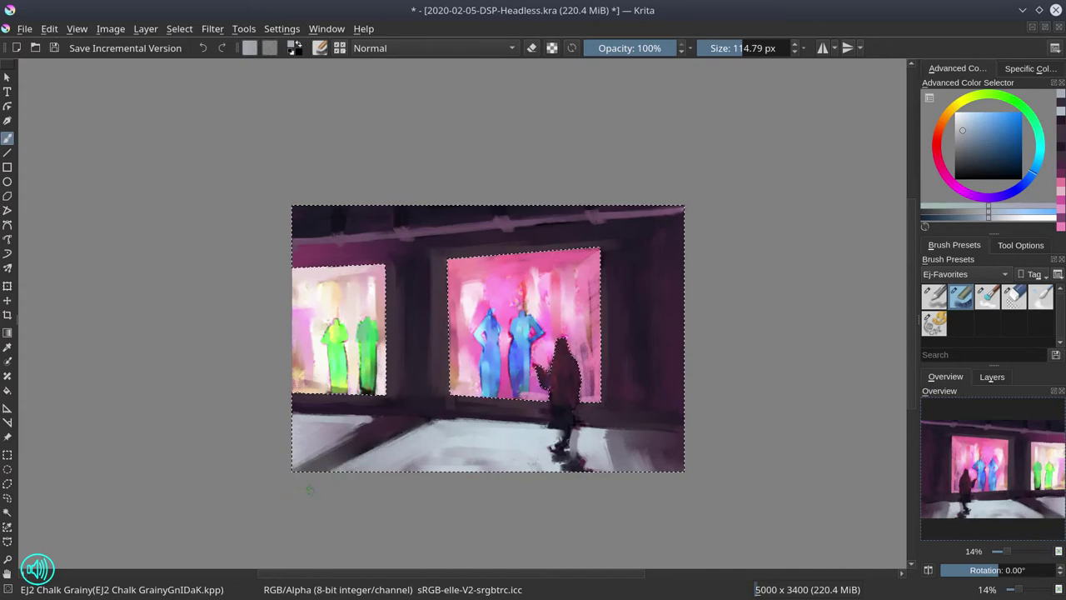
# Paint sampled greyish tones over the lit pavement patch below the left window.
pyautogui.keyDown('ctrl'); pyautogui.click(349, 423); pyautogui.keyUp('ctrl')
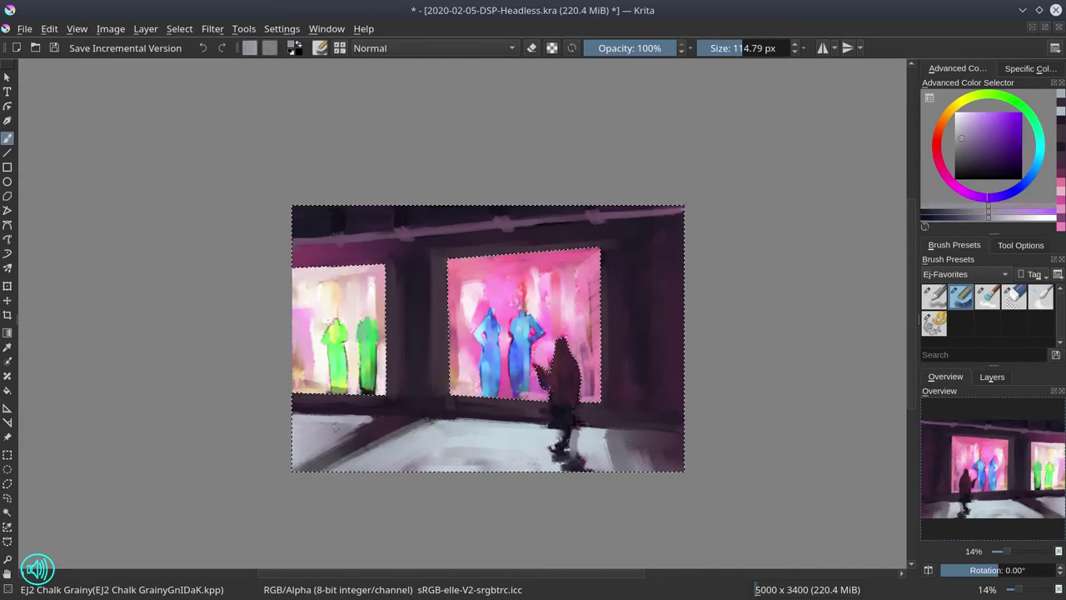
pyautogui.keyDown('ctrl'); pyautogui.click(351, 426); pyautogui.keyUp('ctrl')
pyautogui.keyDown('ctrl'); pyautogui.click(346, 420); pyautogui.keyUp('ctrl')
pyautogui.click(345, 417)
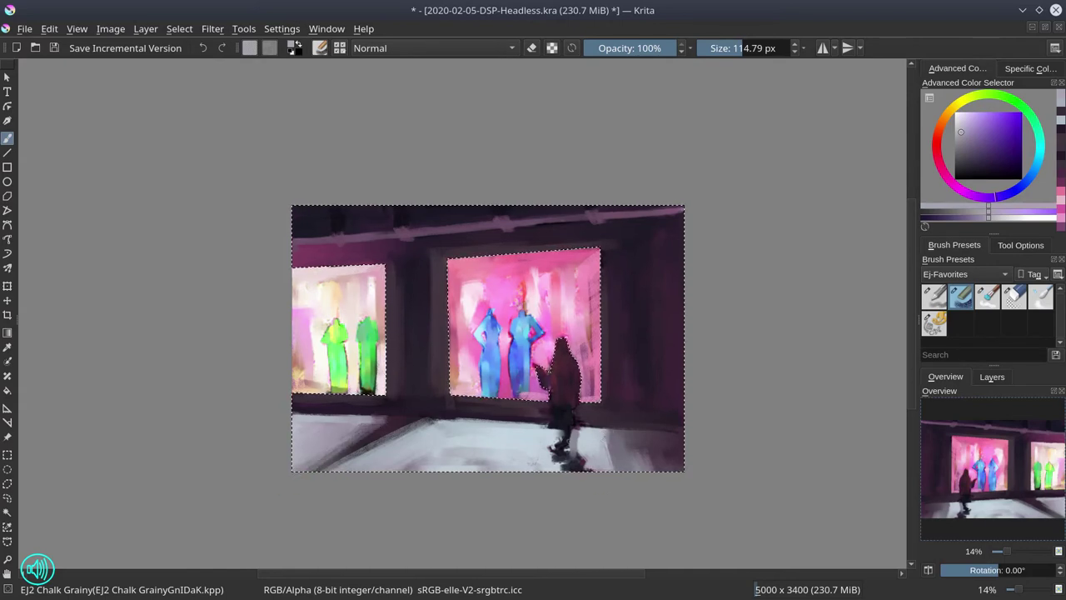
# Paint sampled purple, pale blue-grey and dark tones on the pavement right of the walking figure and around its feet.
pyautogui.keyDown('ctrl'); pyautogui.click(639, 430); pyautogui.keyUp('ctrl')
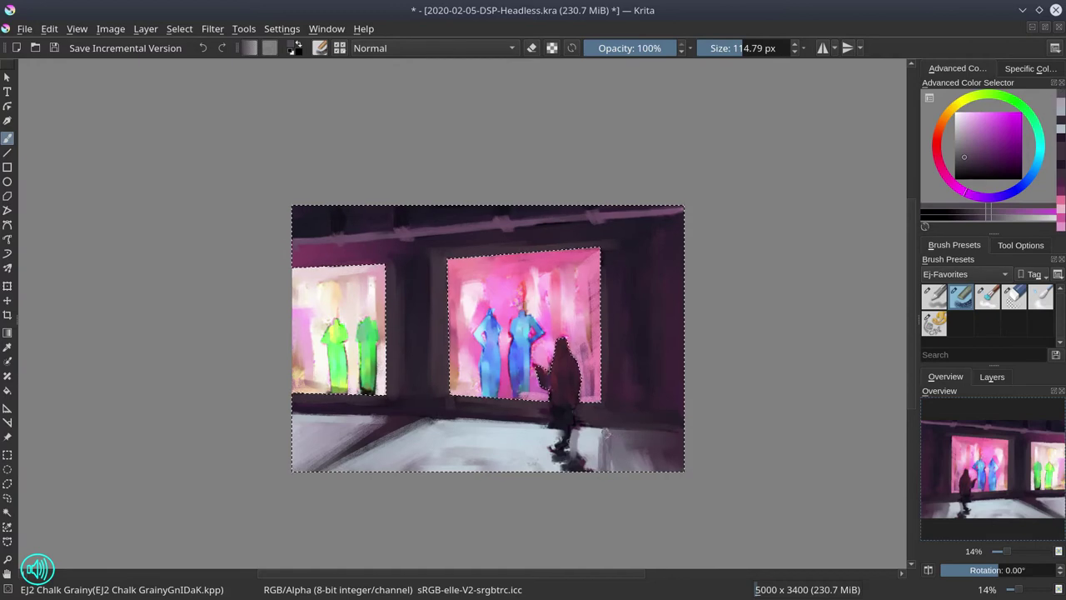
pyautogui.keyDown('ctrl'); pyautogui.click(602, 439); pyautogui.keyUp('ctrl')
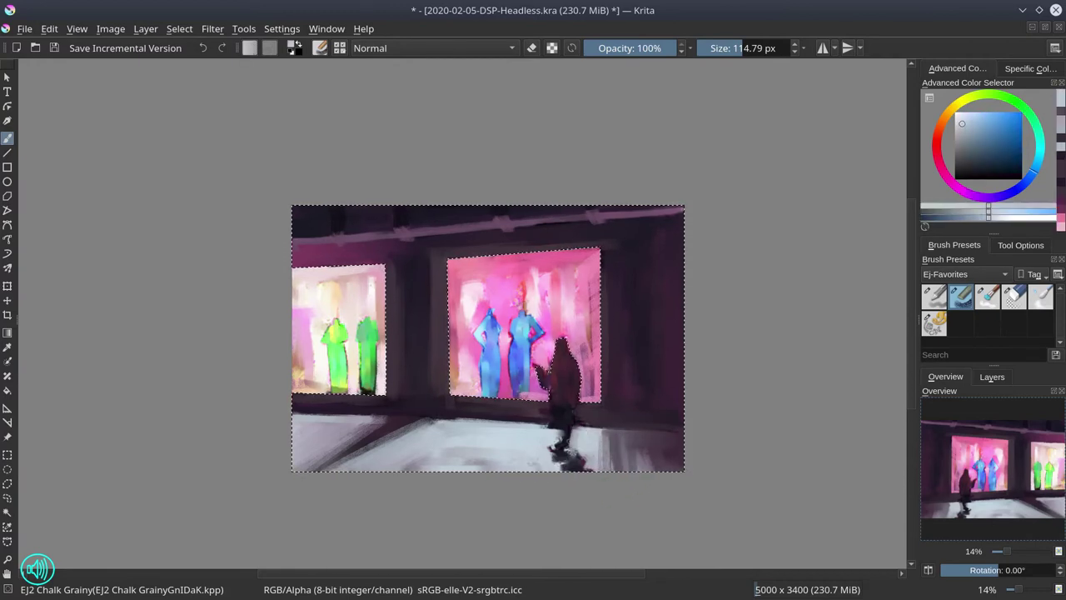
pyautogui.keyDown('ctrl'); pyautogui.click(588, 447); pyautogui.keyUp('ctrl')
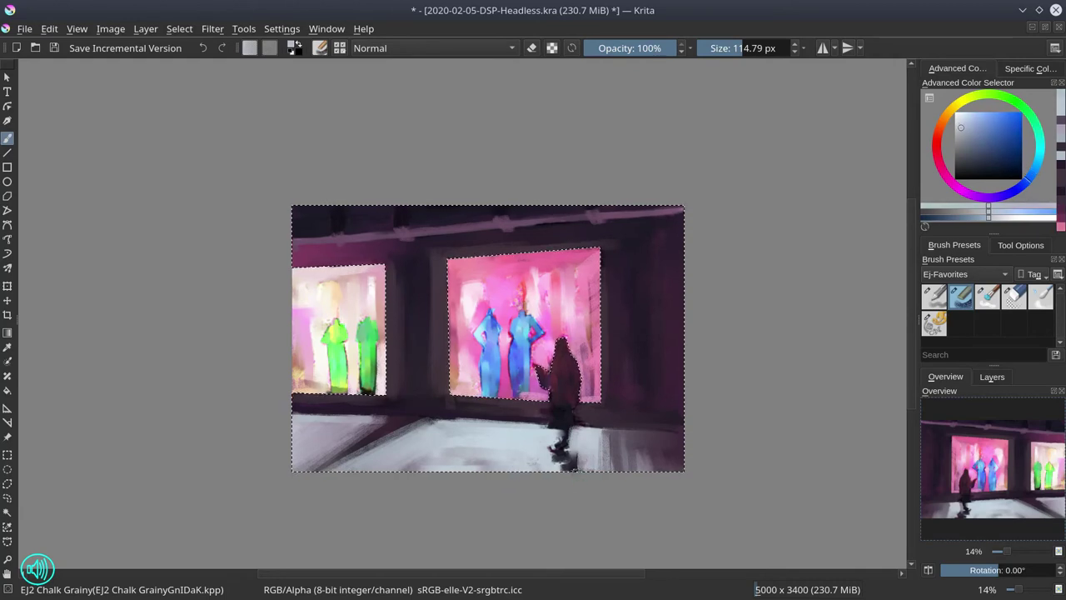
pyautogui.keyDown('ctrl'); pyautogui.click(557, 457); pyautogui.keyUp('ctrl')
pyautogui.keyDown('ctrl'); pyautogui.click(543, 450); pyautogui.keyUp('ctrl')
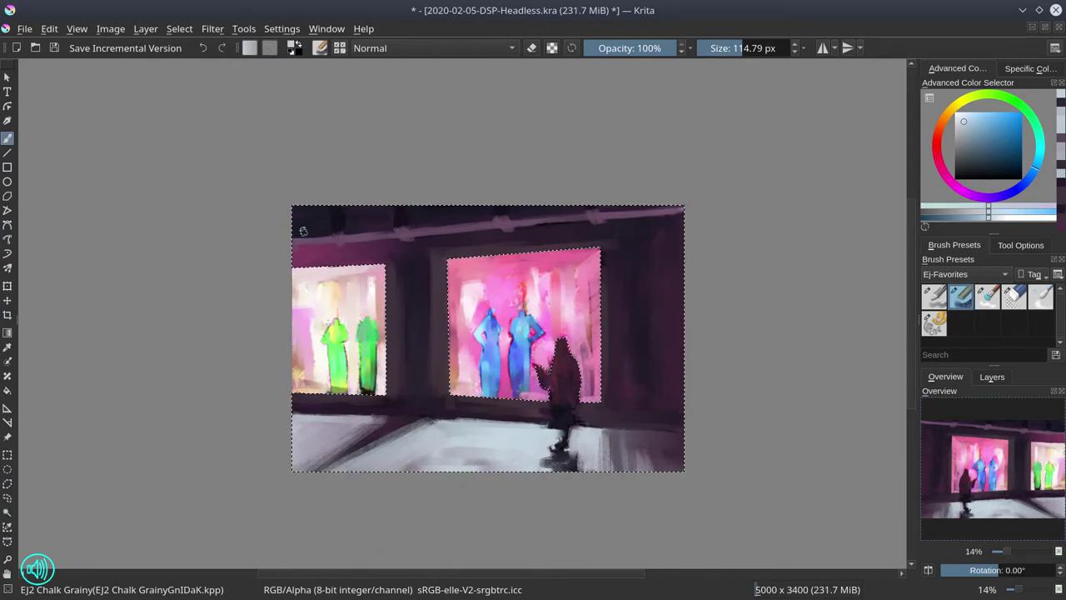
# Save the painting and clear the current selection.
pyautogui.click(55, 48)
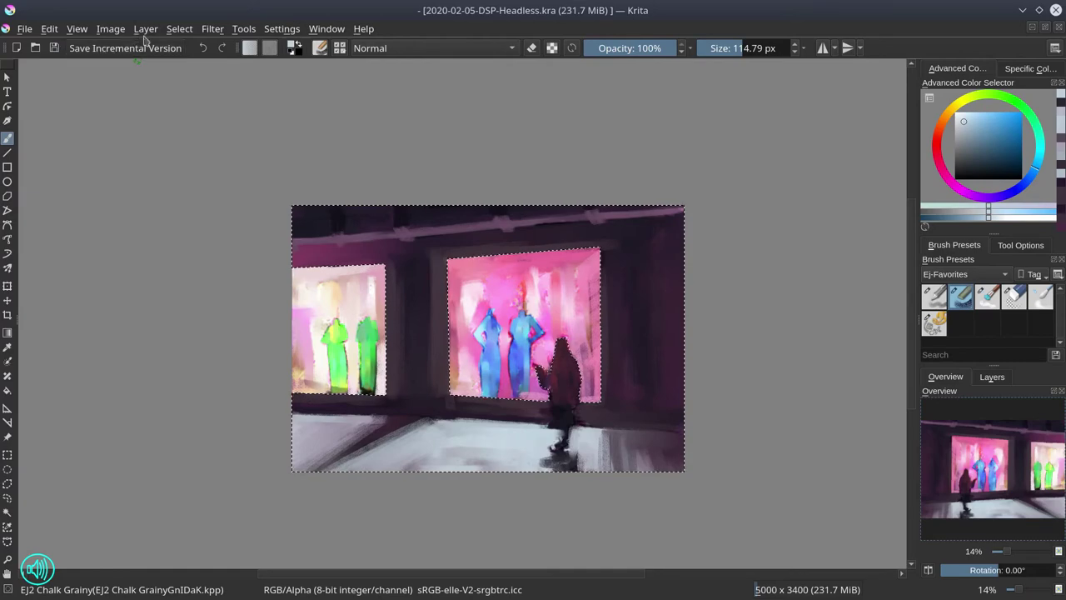
pyautogui.click(178, 28)
pyautogui.click(190, 64)
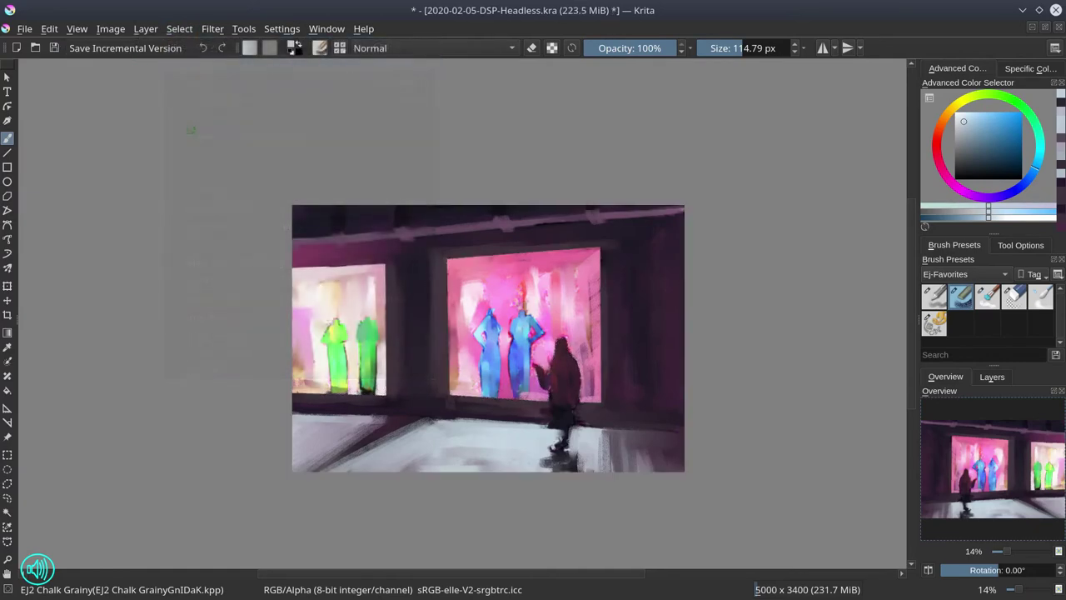
# Draw a polygonal selection around the whole pavement, with its upper edge following the base of the wall.
pyautogui.click(8, 470)
pyautogui.click(7, 483)
pyautogui.click(293, 412)
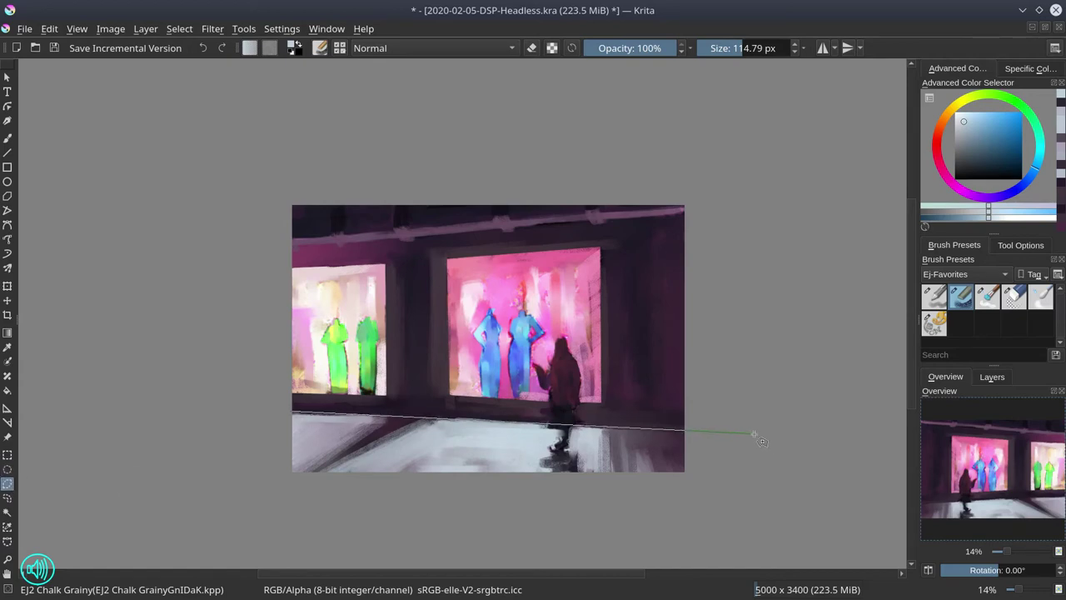
pyautogui.click(753, 433)
pyautogui.click(761, 488)
pyautogui.click(468, 522)
pyautogui.click(242, 528)
pyautogui.doubleClick(223, 447)
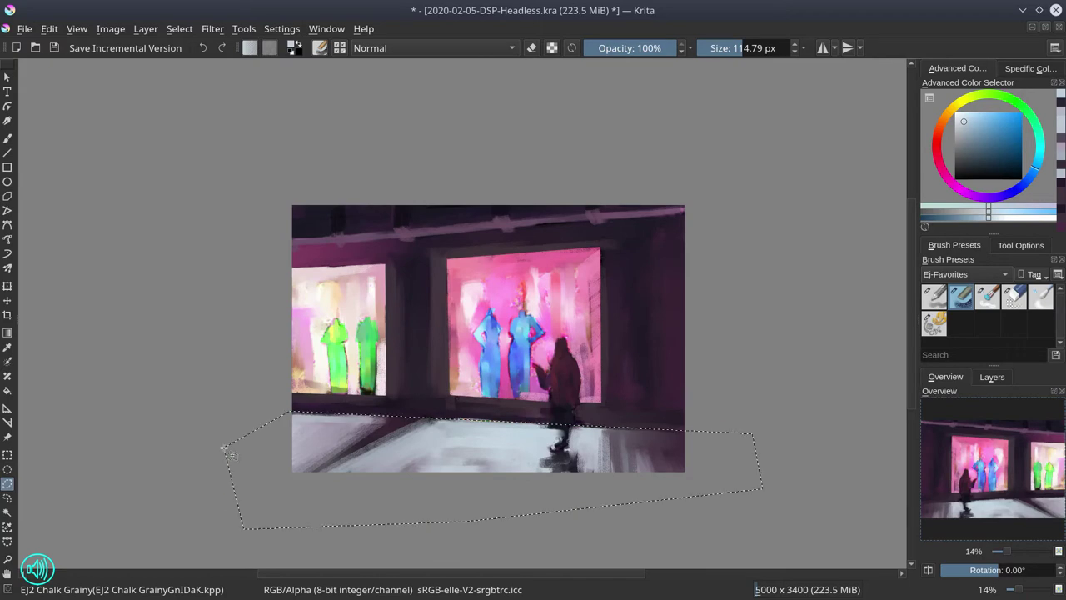
# Invert the selection to cover the wall and paint sampled dark purple along its base with the brush at 128.98 px.
pyautogui.click(182, 29)
pyautogui.click(210, 99)
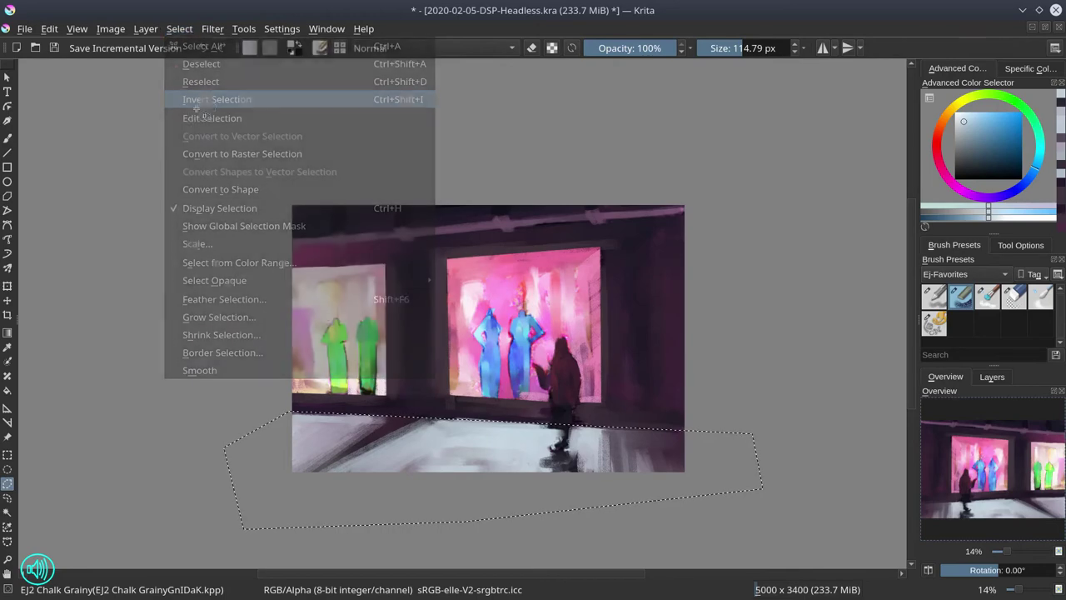
pyautogui.click(6, 138)
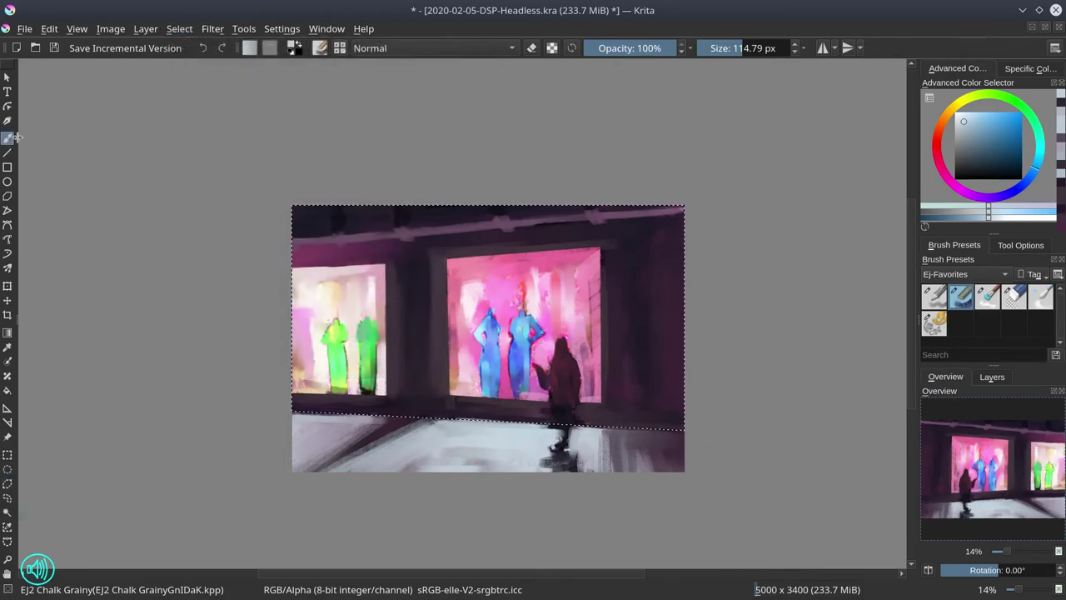
pyautogui.keyDown('ctrl'); pyautogui.click(430, 401); pyautogui.keyUp('ctrl')
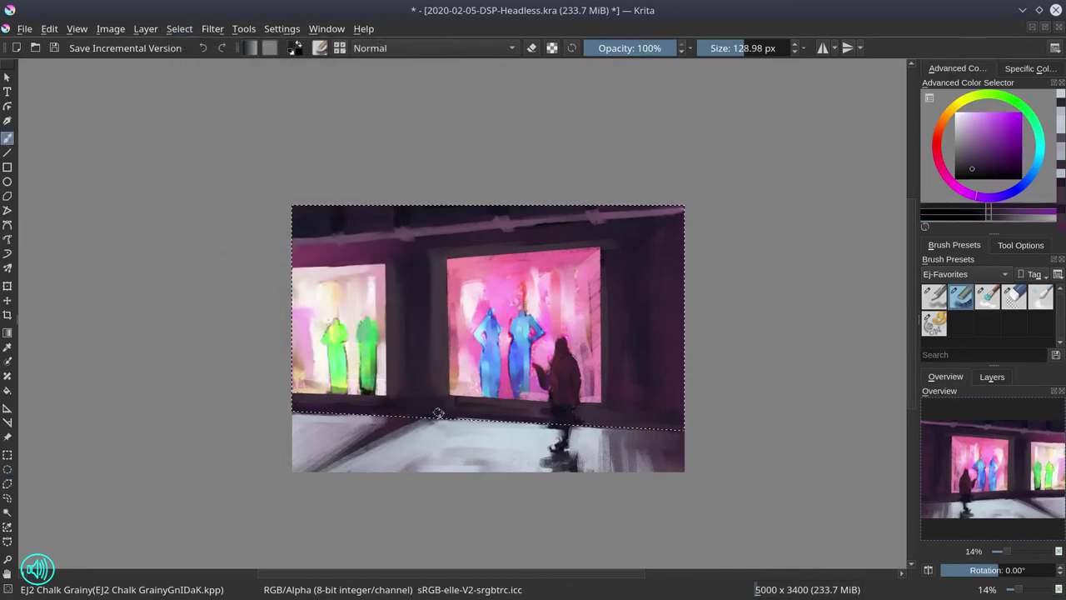
pyautogui.press(']')
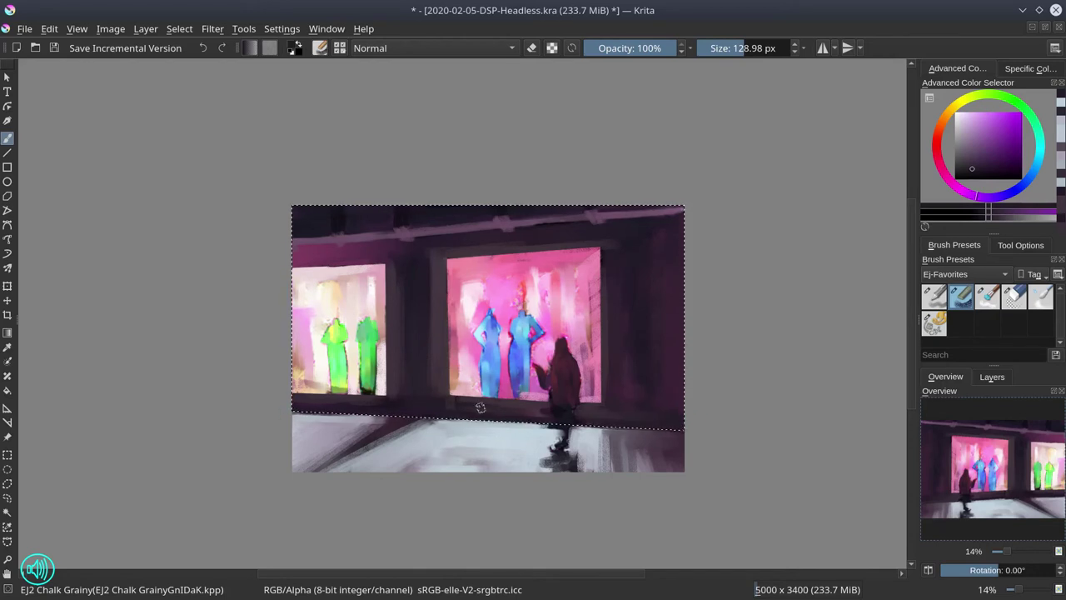
# Invert the selection back to the pavement, paint sampled dark magenta on its right part, and save the painting.
pyautogui.click(179, 30)
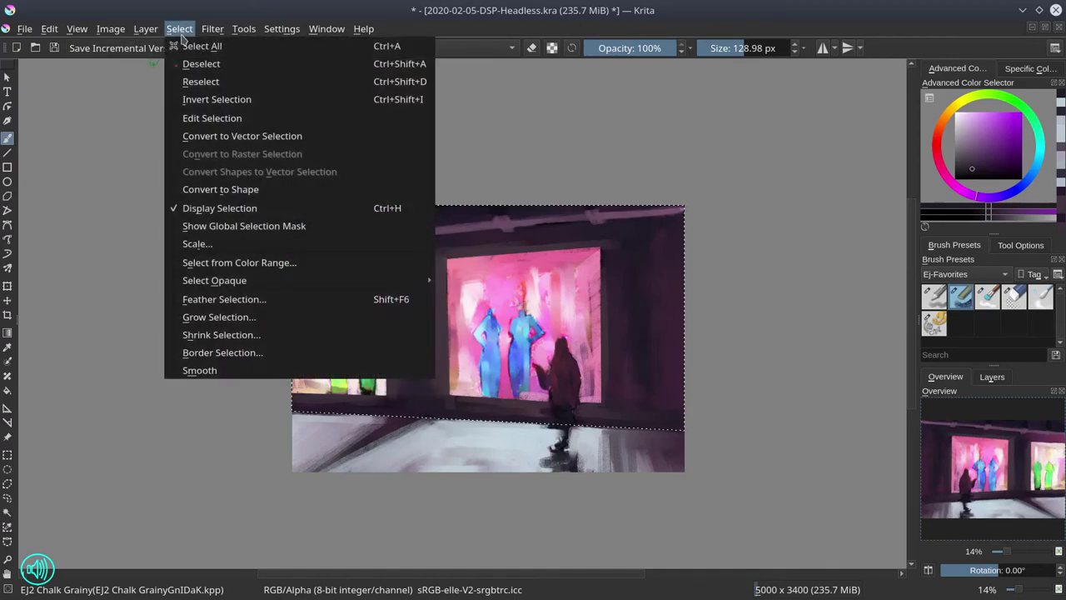
pyautogui.click(191, 98)
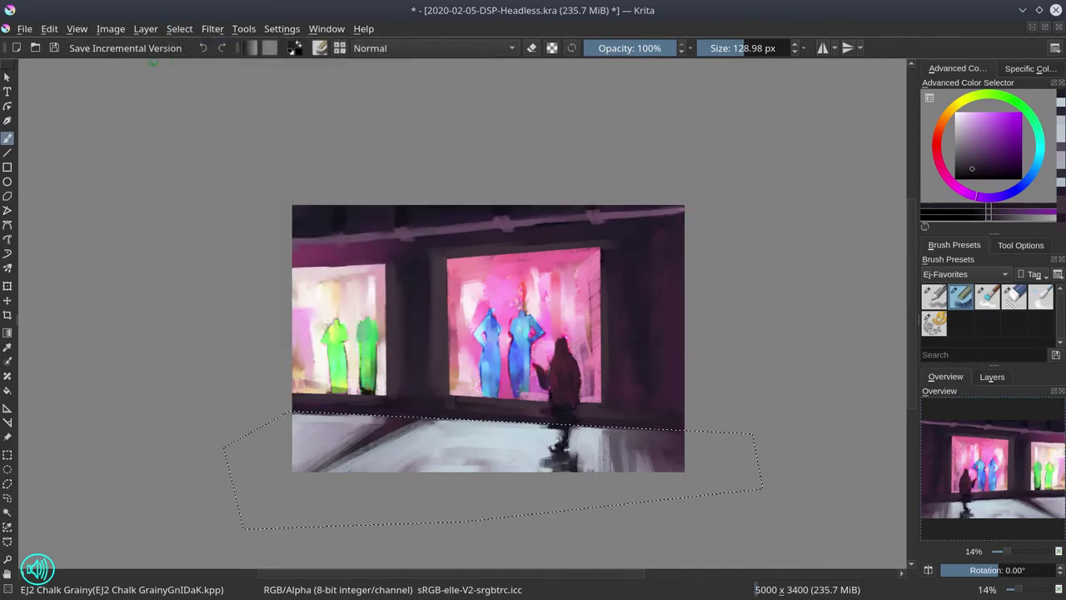
pyautogui.keyDown('ctrl'); pyautogui.click(631, 437); pyautogui.keyUp('ctrl')
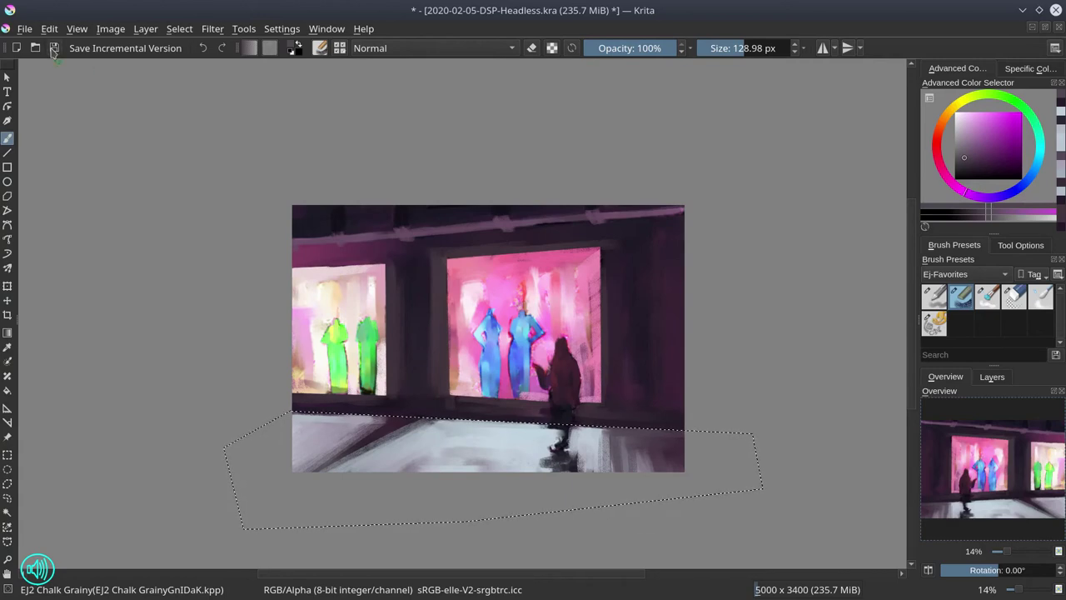
pyautogui.click(125, 48)
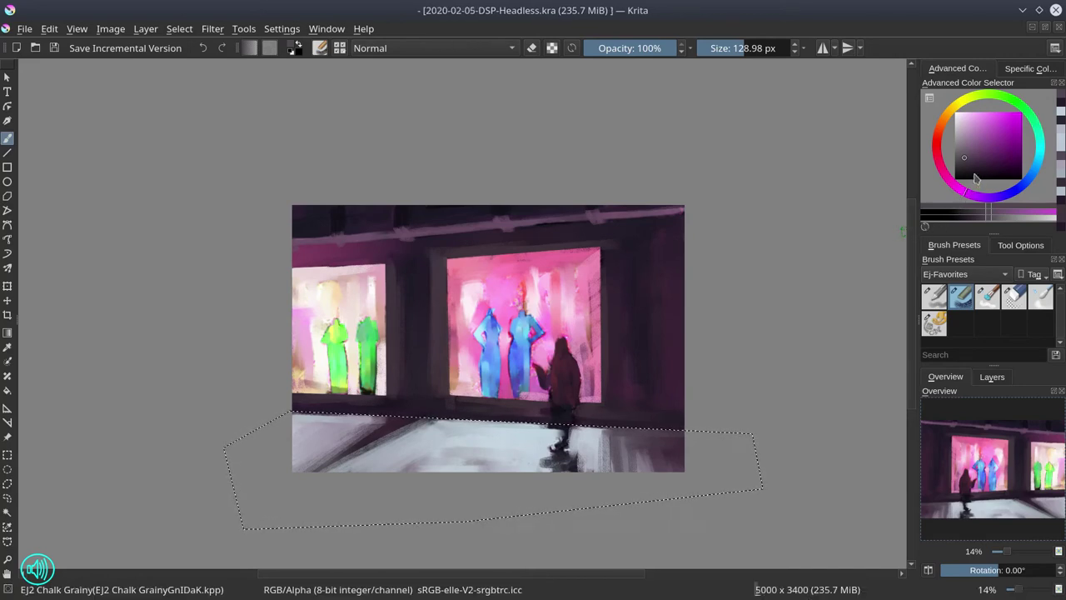
# Brighten the lit pavement below the windows with a muted orange-brown in Color Dodge mode, using the brush at 359.44 px.
pyautogui.click(977, 141)
pyautogui.click(939, 137)
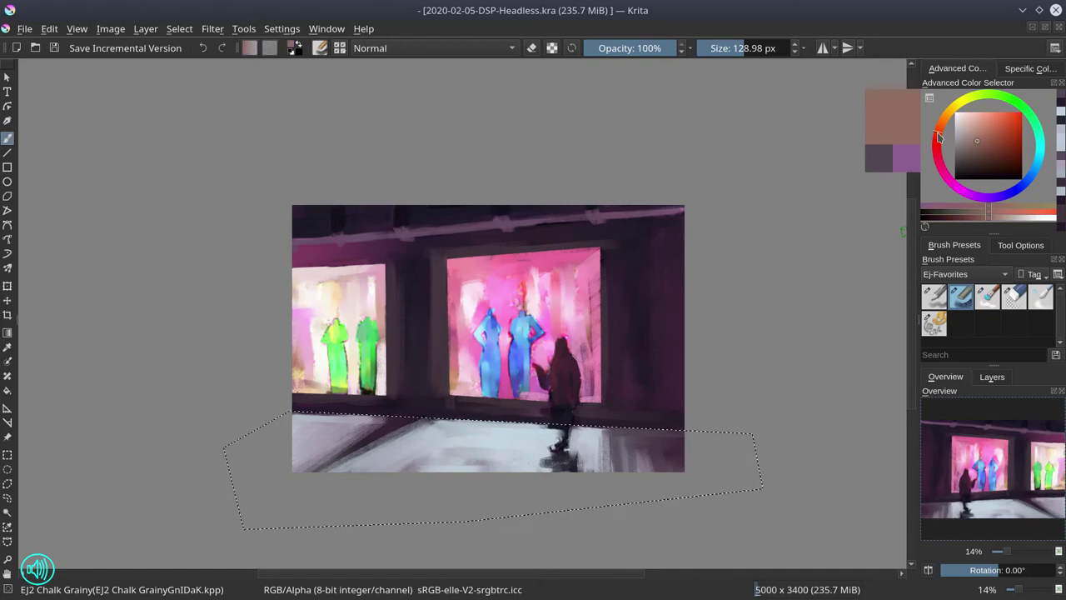
pyautogui.click(463, 47)
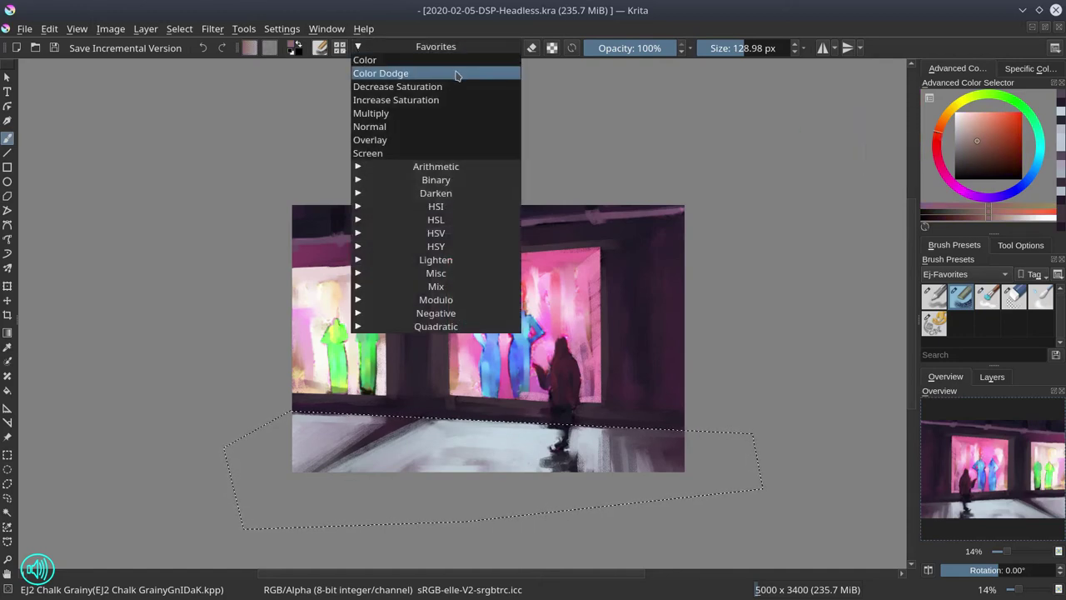
pyautogui.click(458, 74)
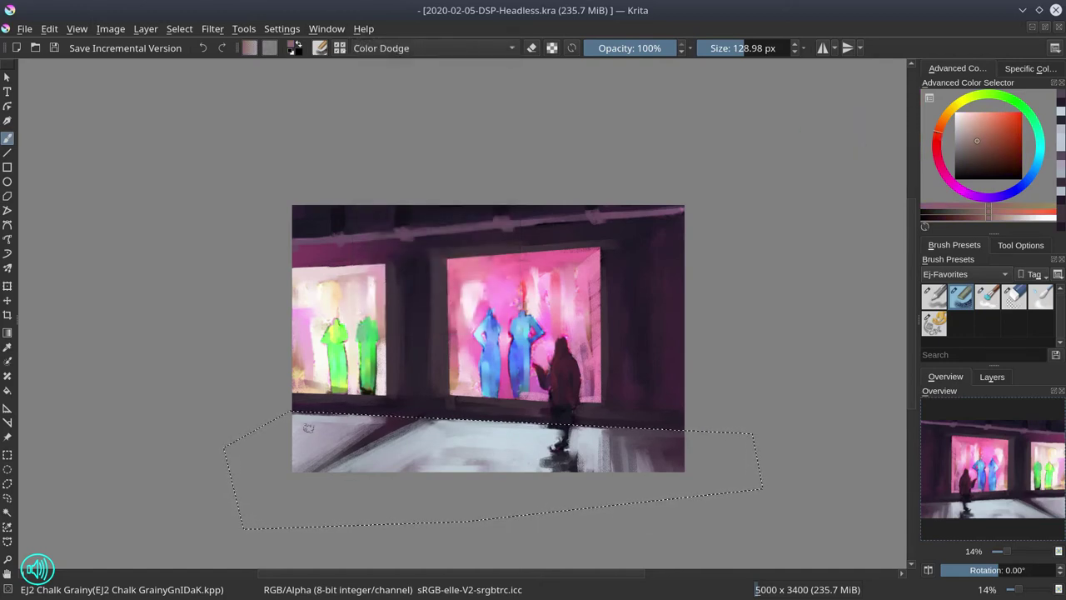
pyautogui.moveTo(308, 428)
pyautogui.keyDown('shift'); pyautogui.mouseDown()
pyautogui.moveTo(286, 427)
pyautogui.moveTo(332, 422)
pyautogui.mouseUp(); pyautogui.keyUp('shift')
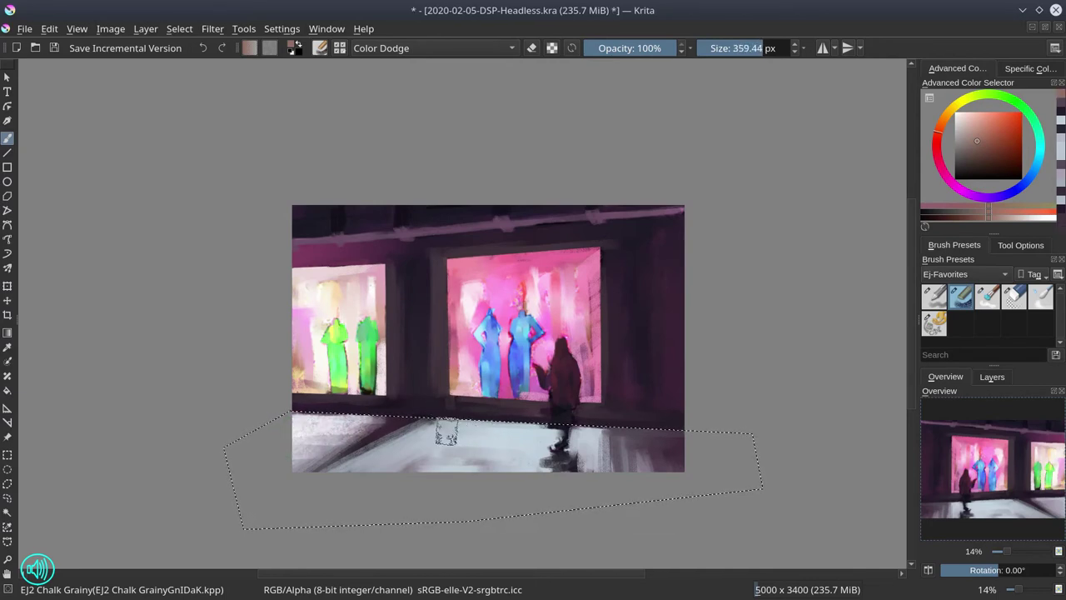
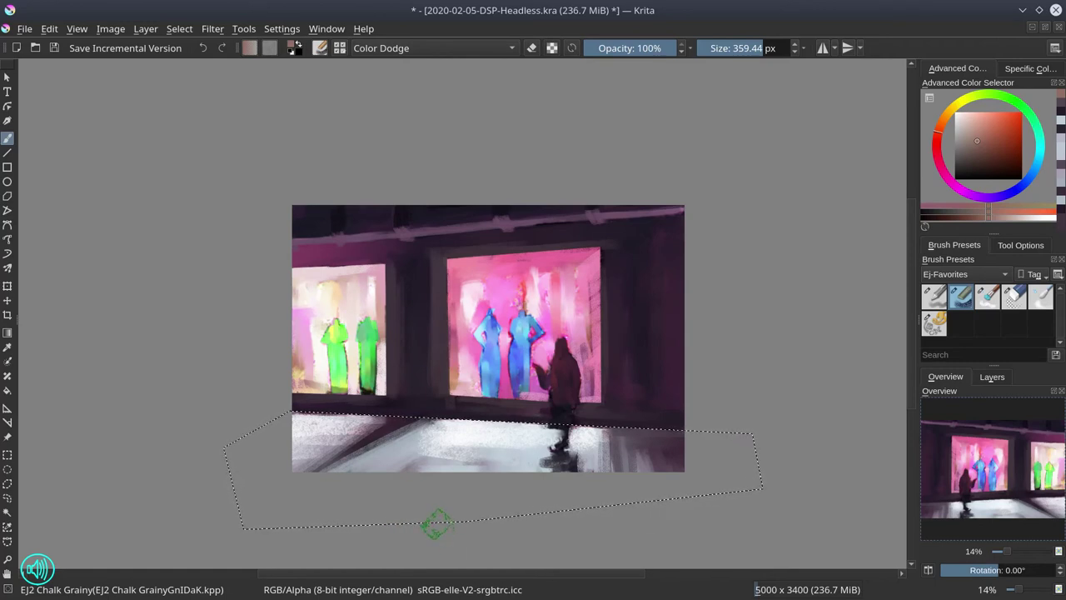
# Deselect the pavement area and save the painting.
pyautogui.click(180, 29)
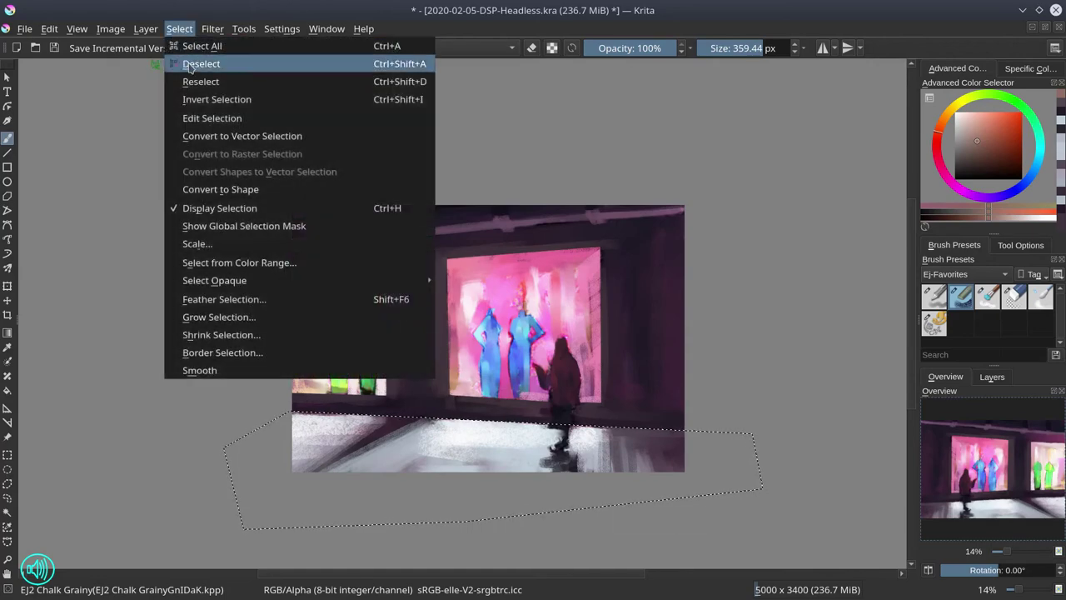
pyautogui.click(189, 65)
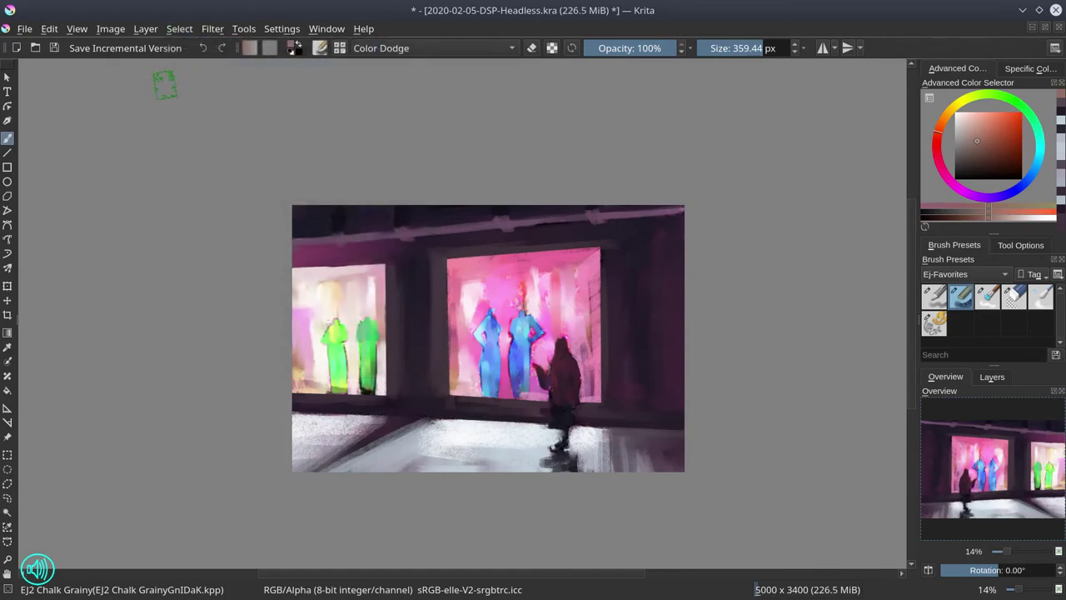
pyautogui.click(54, 48)
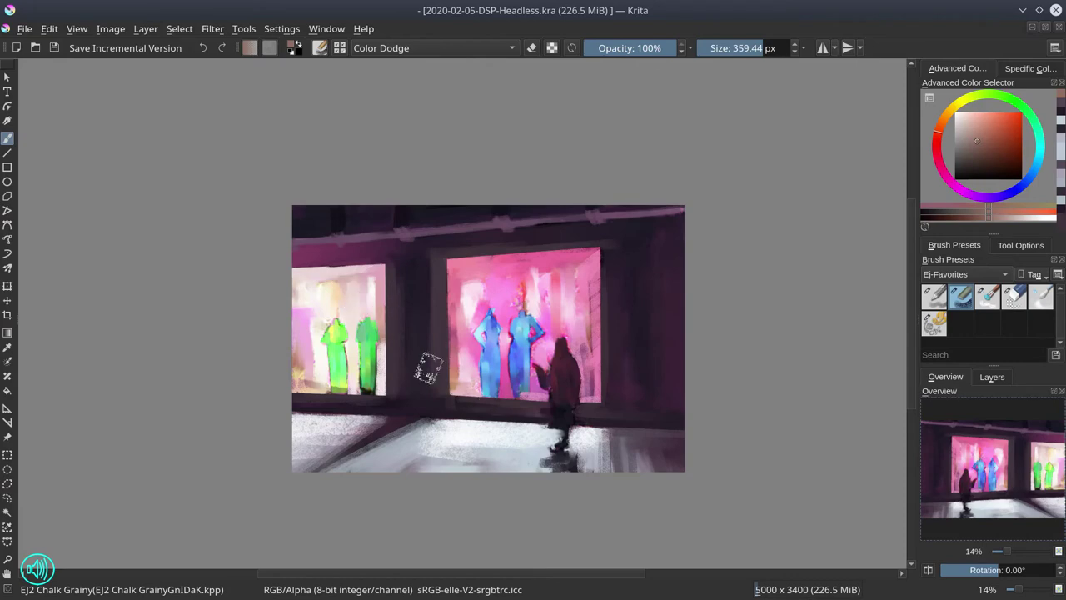
# Show the line-art layer above Layer 4 as a guide over the mannequins.
pyautogui.scroll(3, 428, 368)
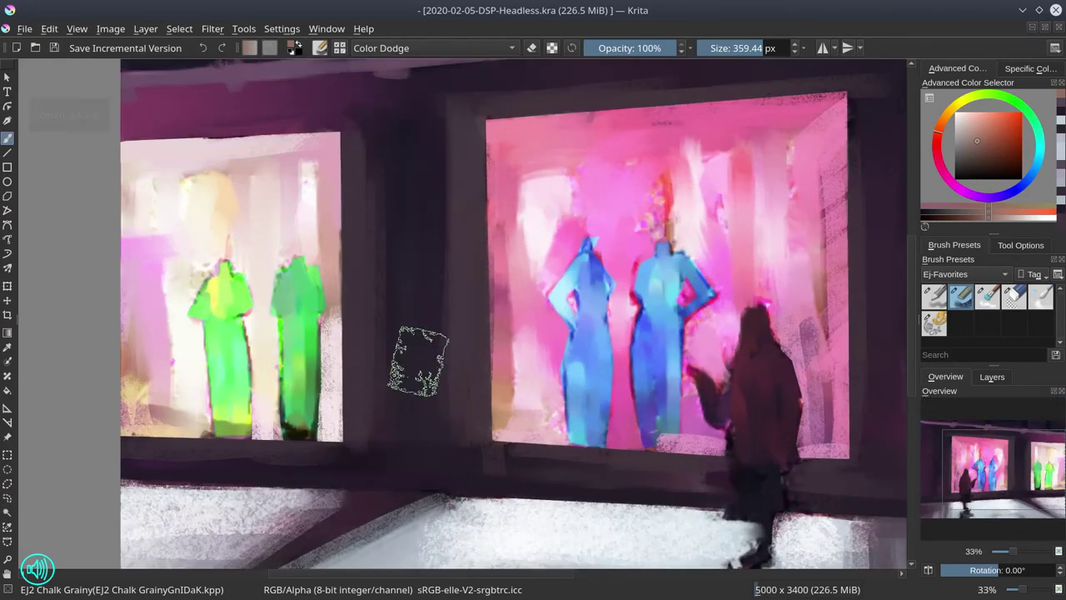
pyautogui.scroll(1, 412, 364)
pyautogui.click(993, 376)
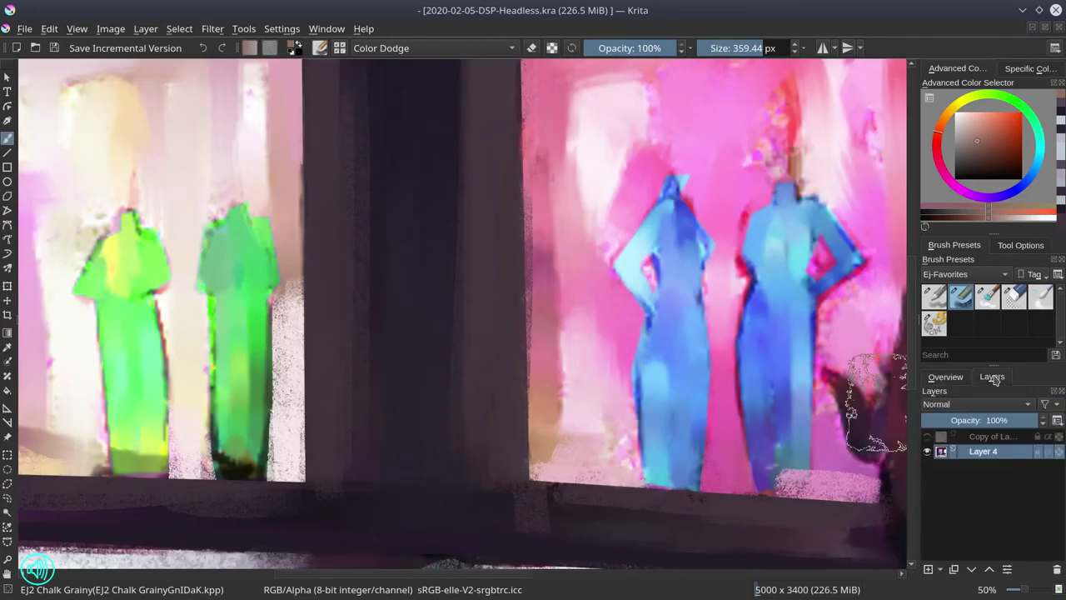
pyautogui.click(927, 436)
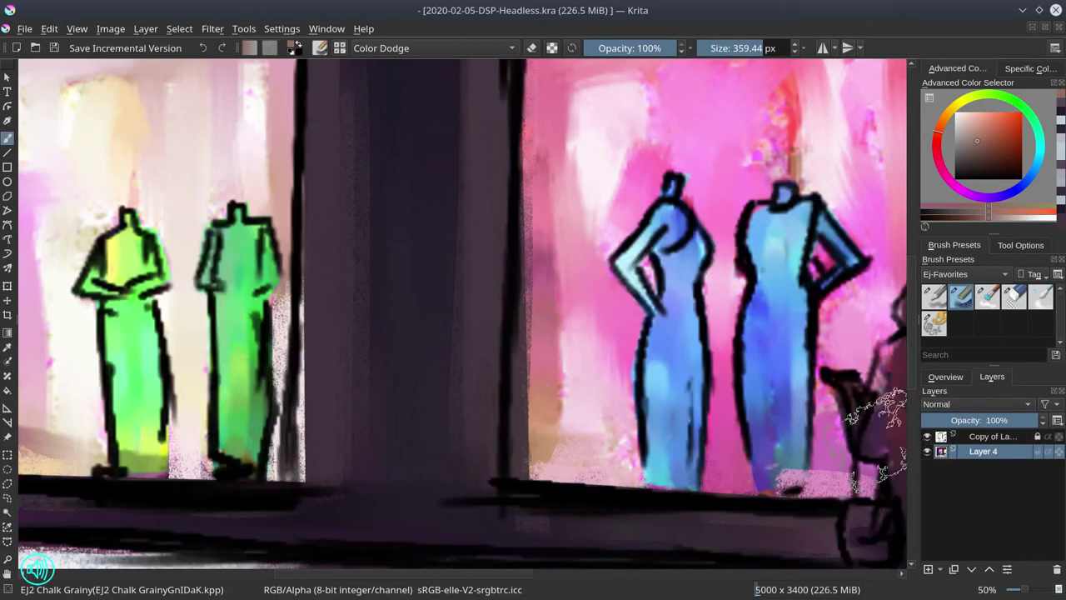
# Outline the two green-dressed mannequins in the left window with the Polygonal Selection tool, adding the second outline to the first.
pyautogui.click(7, 484)
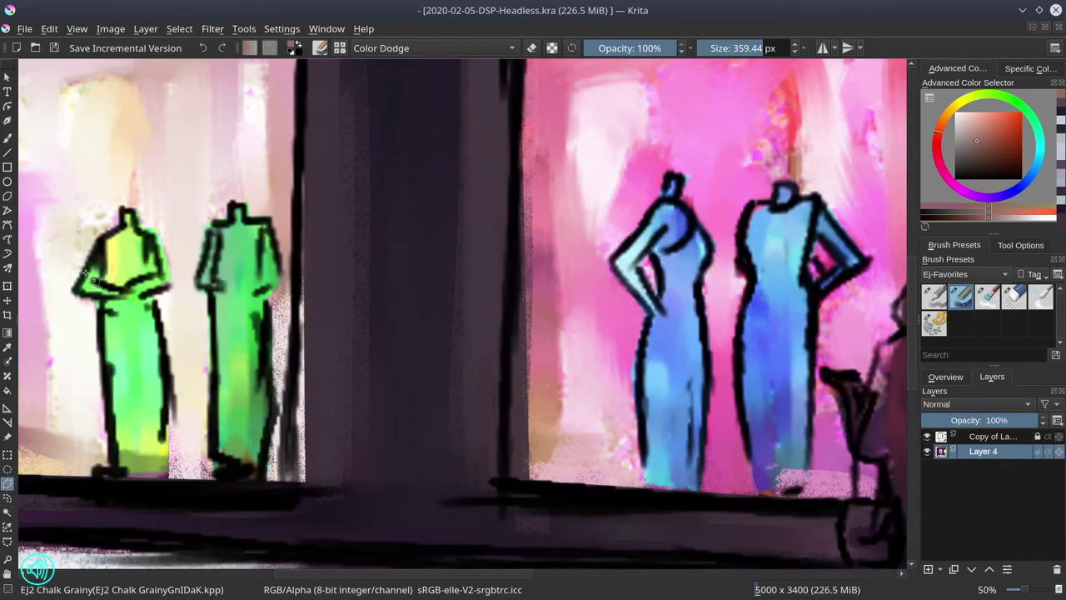
pyautogui.click(127, 207)
pyautogui.click(73, 292)
pyautogui.click(100, 299)
pyautogui.moveTo(109, 423)
pyautogui.mouseDown()
pyautogui.moveTo(108, 475)
pyautogui.moveTo(174, 481)
pyautogui.moveTo(165, 326)
pyautogui.moveTo(175, 289)
pyautogui.mouseUp()
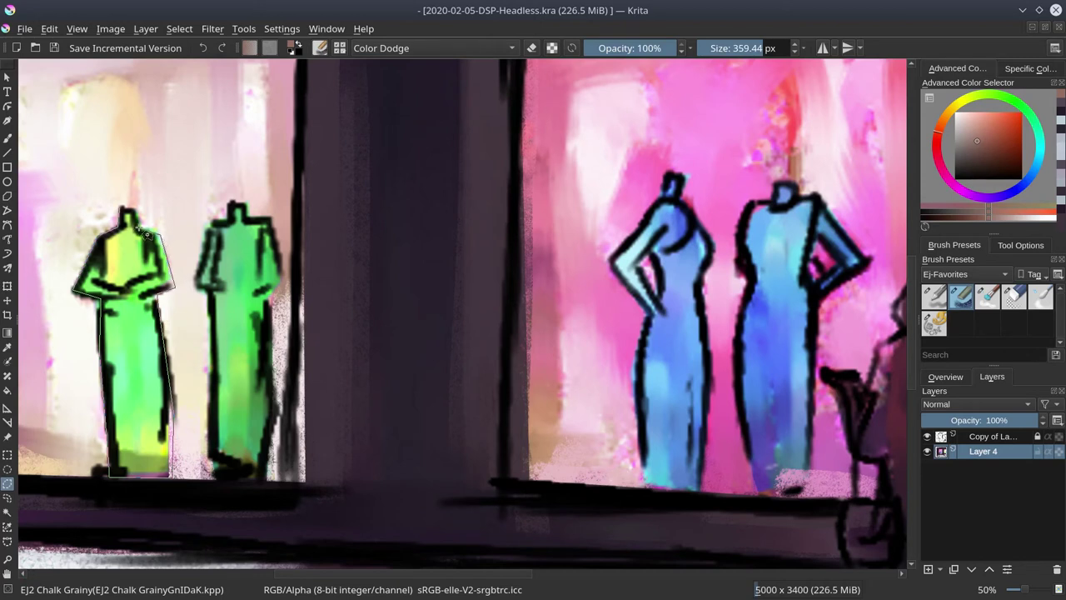
pyautogui.moveTo(132, 215); pyautogui.dragTo(129, 213)
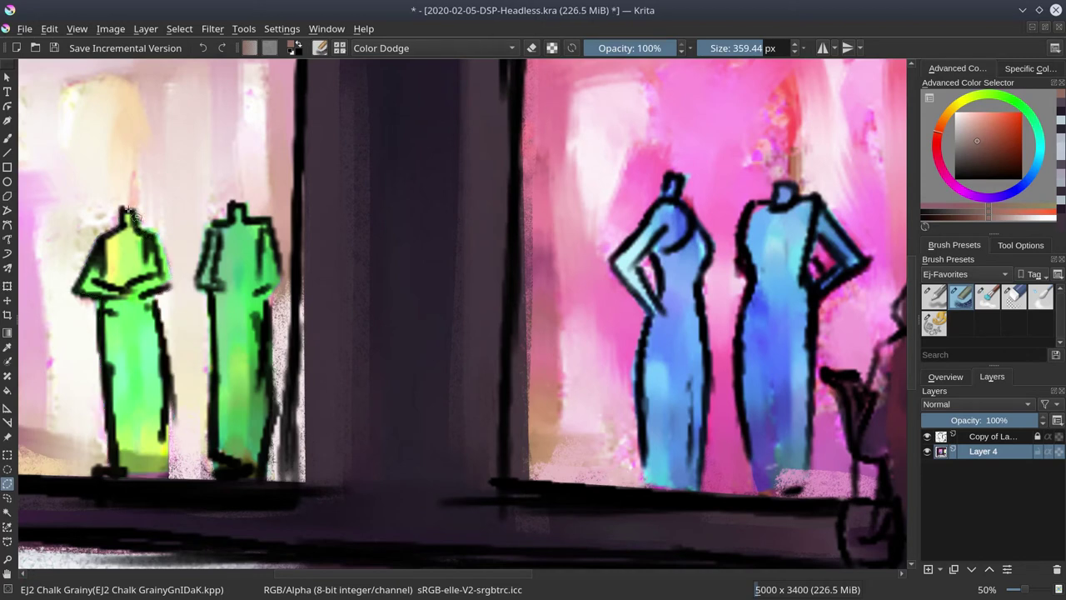
pyautogui.moveTo(231, 220)
pyautogui.mouseDown()
pyautogui.moveTo(209, 284)
pyautogui.moveTo(197, 284)
pyautogui.moveTo(213, 293)
pyautogui.moveTo(221, 363)
pyautogui.moveTo(221, 448)
pyautogui.moveTo(212, 459)
pyautogui.moveTo(219, 477)
pyautogui.moveTo(272, 484)
pyautogui.moveTo(287, 431)
pyautogui.moveTo(269, 292)
pyautogui.moveTo(294, 282)
pyautogui.moveTo(285, 282)
pyautogui.moveTo(261, 221)
pyautogui.mouseUp()
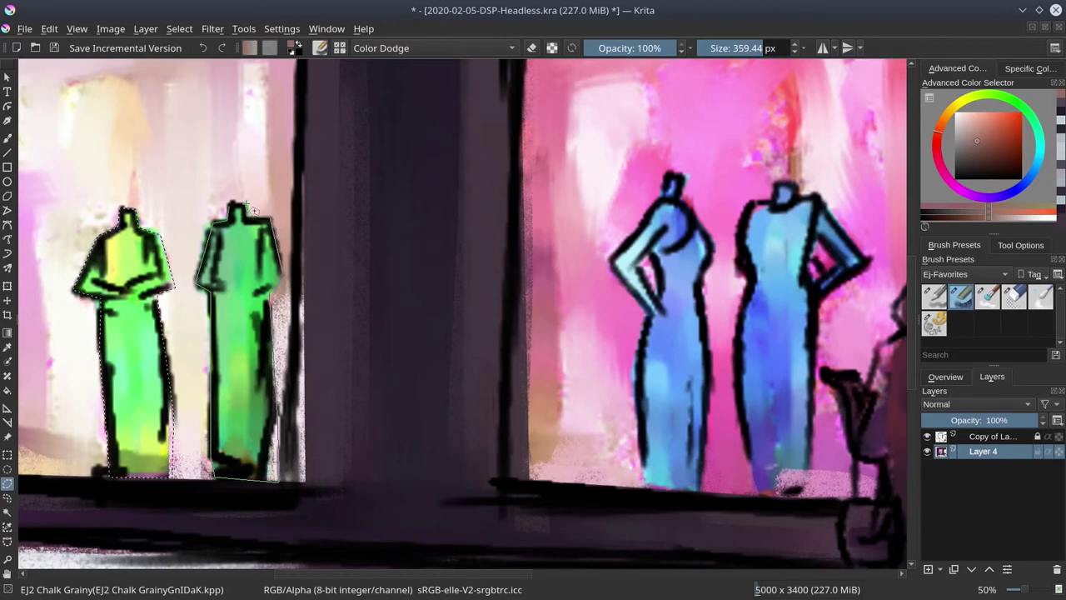
pyautogui.moveTo(239, 208); pyautogui.dragTo(233, 204)
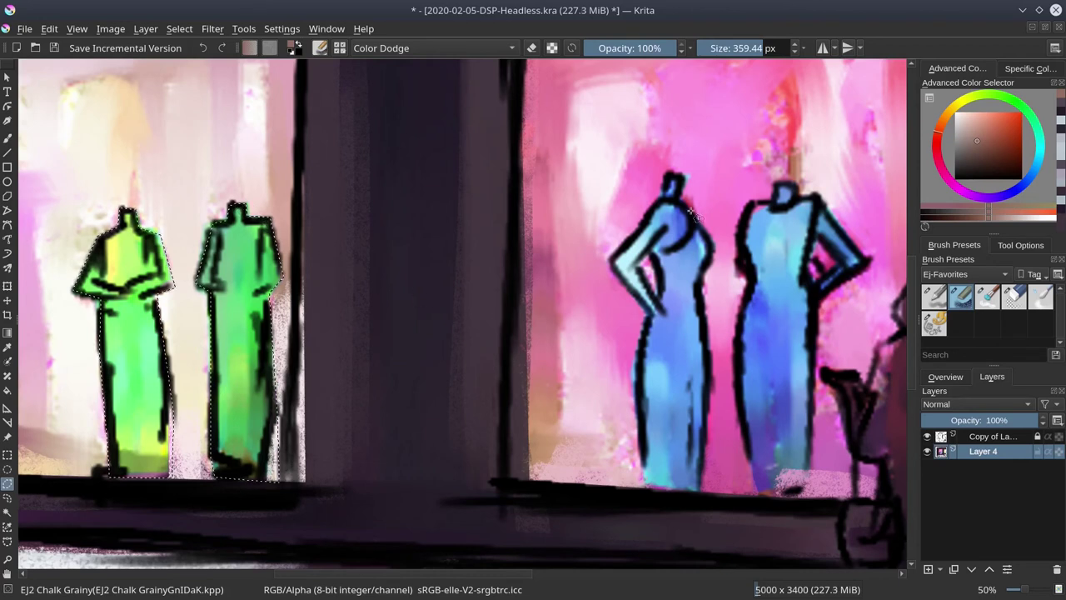
# Add polygonal outlines of both blue-dressed mannequins in the pink window to the existing selection.
pyautogui.moveTo(666, 177)
pyautogui.mouseDown()
pyautogui.moveTo(612, 264)
pyautogui.moveTo(655, 317)
pyautogui.moveTo(641, 366)
pyautogui.moveTo(654, 496)
pyautogui.moveTo(707, 500)
pyautogui.moveTo(731, 352)
pyautogui.moveTo(710, 352)
pyautogui.moveTo(700, 279)
pyautogui.moveTo(714, 249)
pyautogui.moveTo(683, 200)
pyautogui.moveTo(685, 178)
pyautogui.mouseUp()
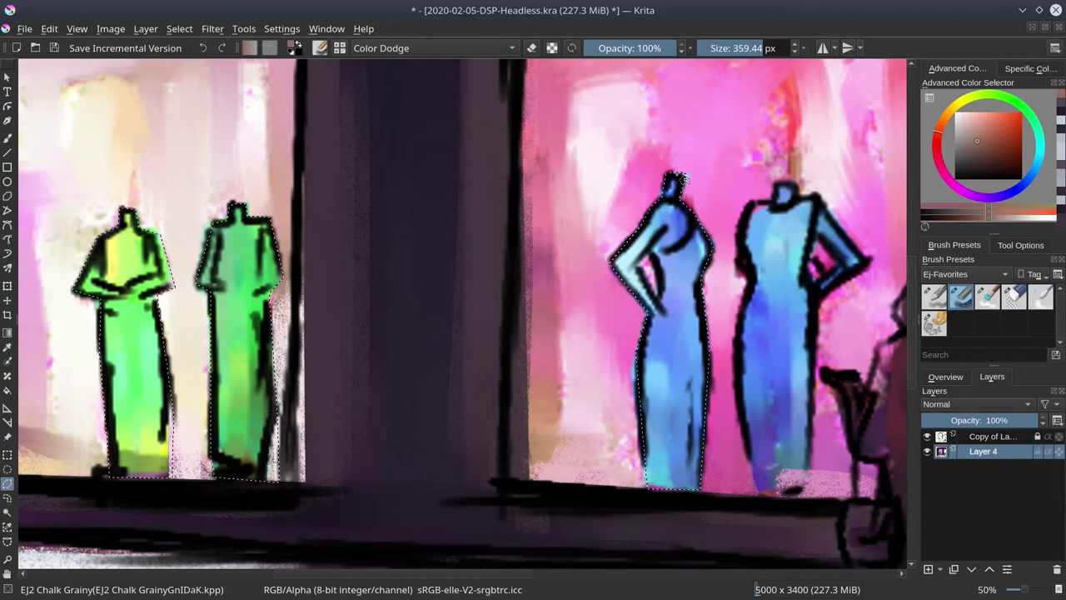
pyautogui.moveTo(738, 250); pyautogui.dragTo(642, 244)
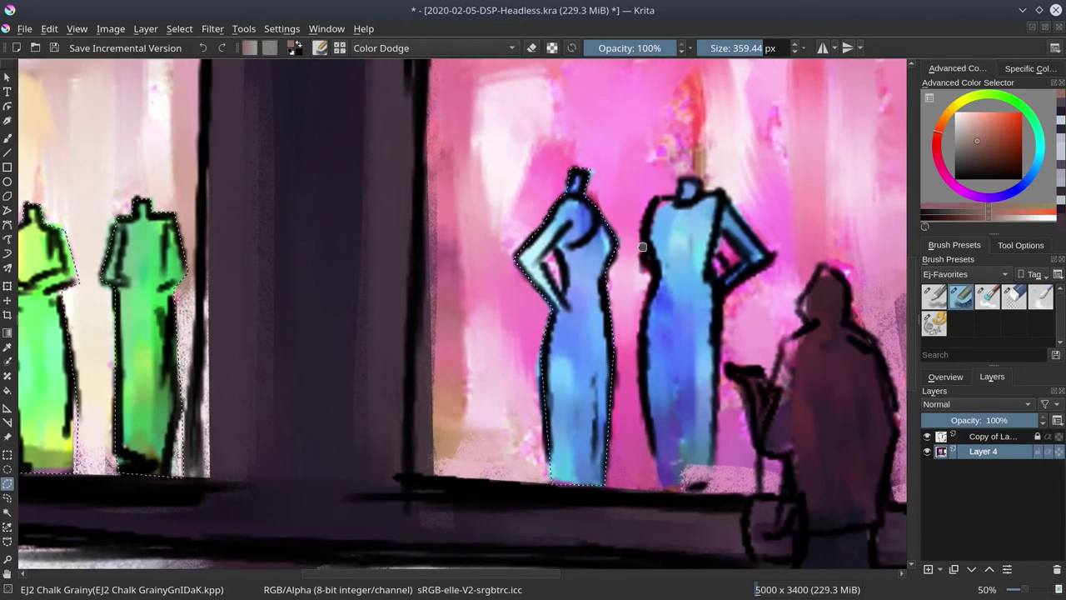
pyautogui.click(682, 181)
pyautogui.click(679, 196)
pyautogui.moveTo(653, 269); pyautogui.dragTo(658, 276)
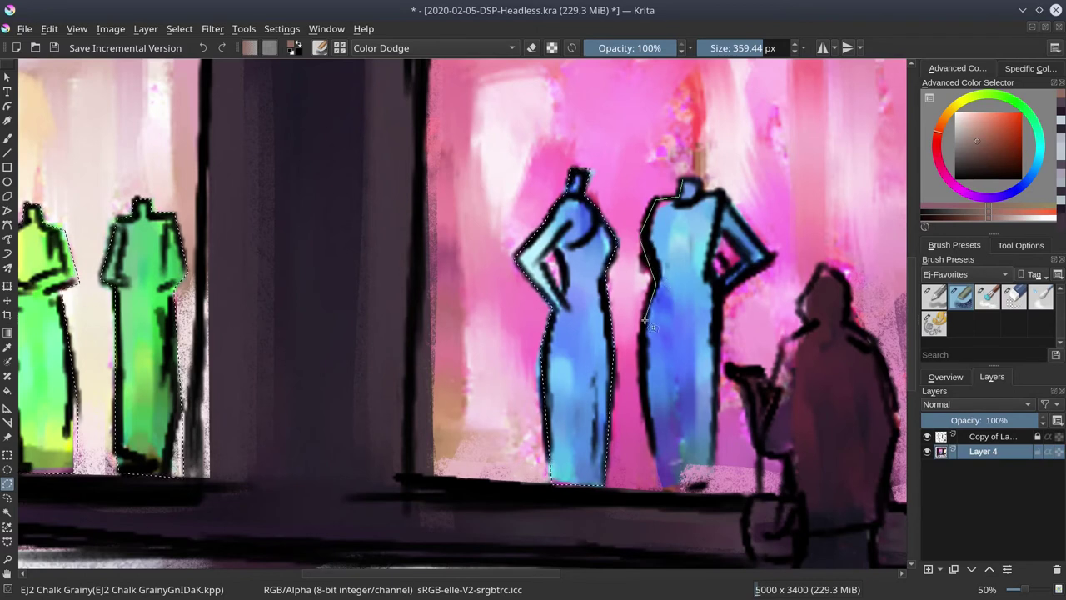
pyautogui.moveTo(636, 379)
pyautogui.mouseDown()
pyautogui.moveTo(661, 488)
pyautogui.moveTo(709, 497)
pyautogui.moveTo(721, 299)
pyautogui.moveTo(772, 258)
pyautogui.moveTo(725, 196)
pyautogui.moveTo(702, 178)
pyautogui.mouseUp()
# Subtract the gaps inside the blue-dressed mannequins' bent arms from the polygonal selection and save the painting.
pyautogui.click(1011, 246)
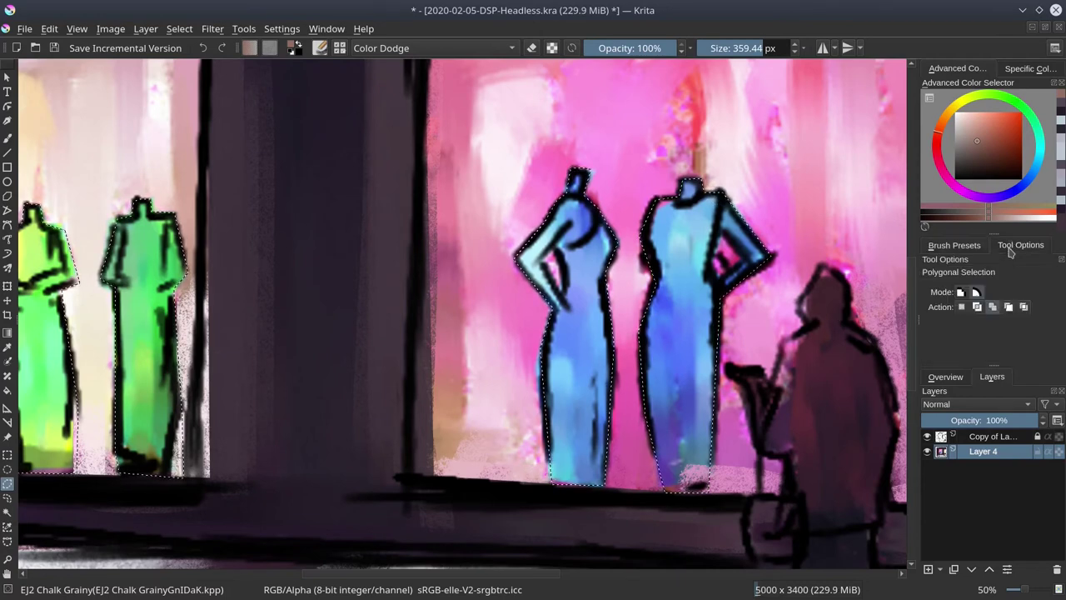
pyautogui.click(1008, 307)
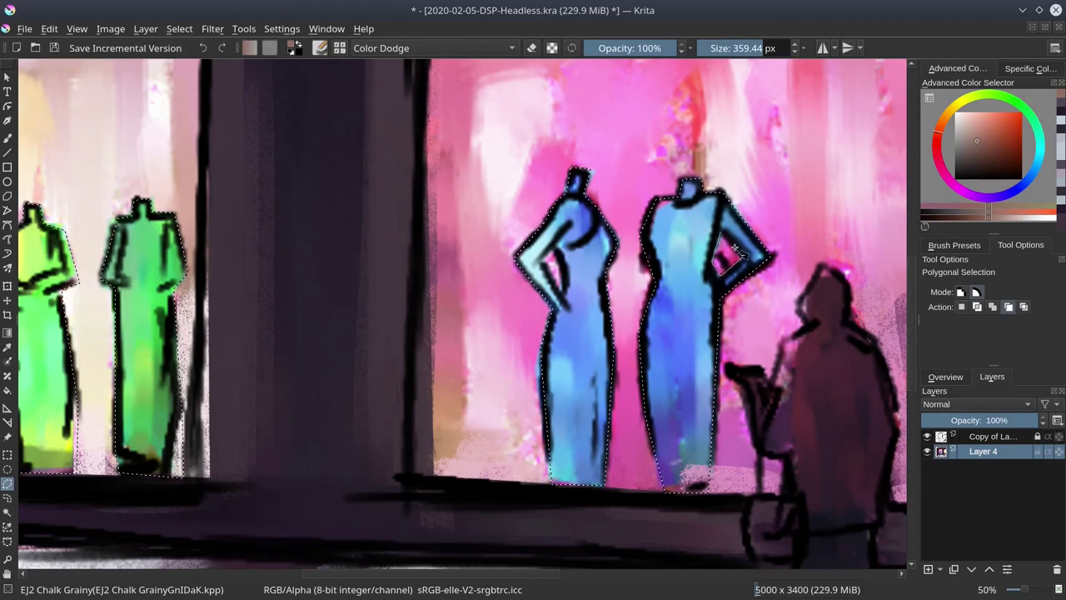
pyautogui.hscroll(-5, 749, 254)
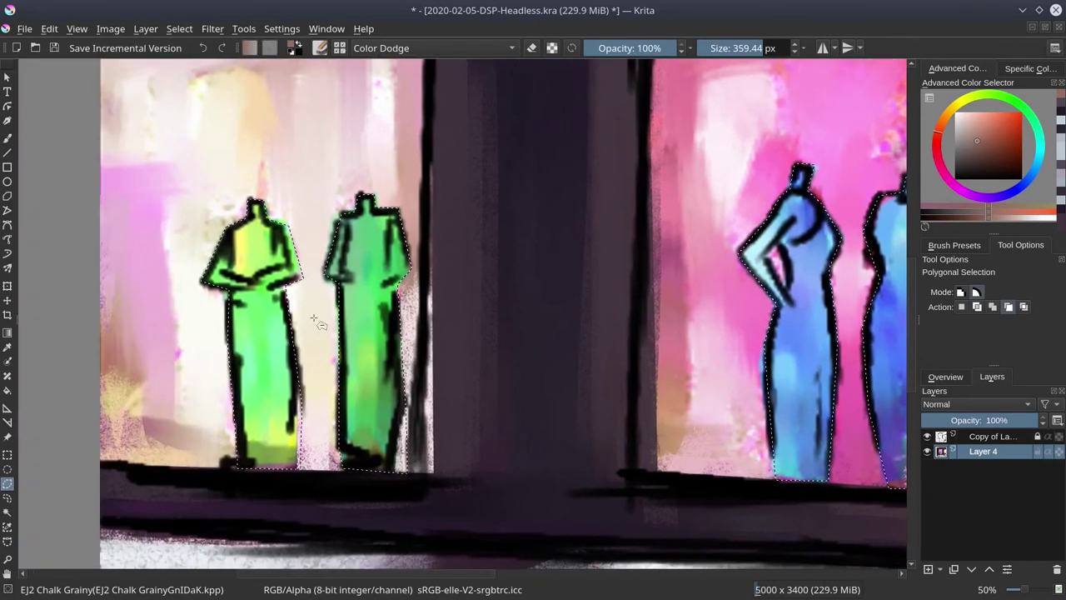
pyautogui.click(768, 256)
pyautogui.moveTo(700, 319); pyautogui.dragTo(624, 317)
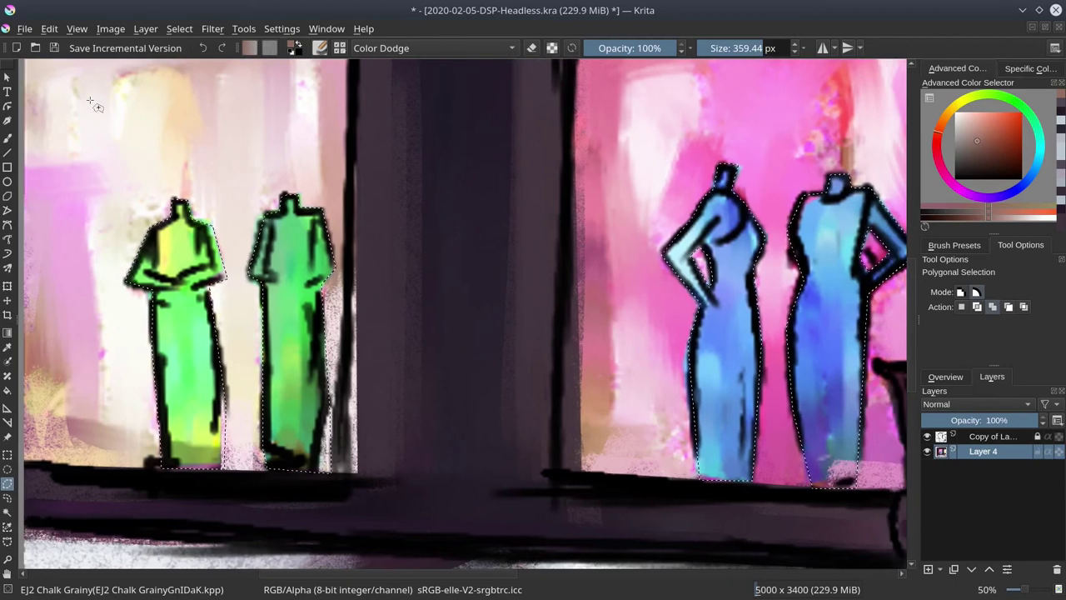
pyautogui.click(55, 49)
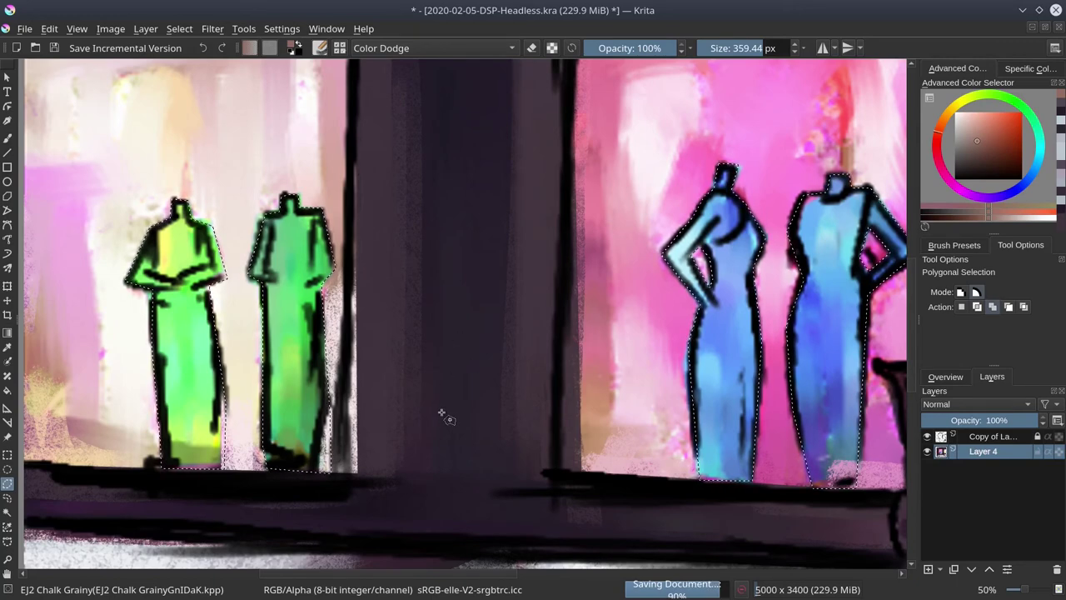
# Switch to the freehand brush and reduce its size to 52.22 px for painting inside the mannequin selection.
pyautogui.click(8, 138)
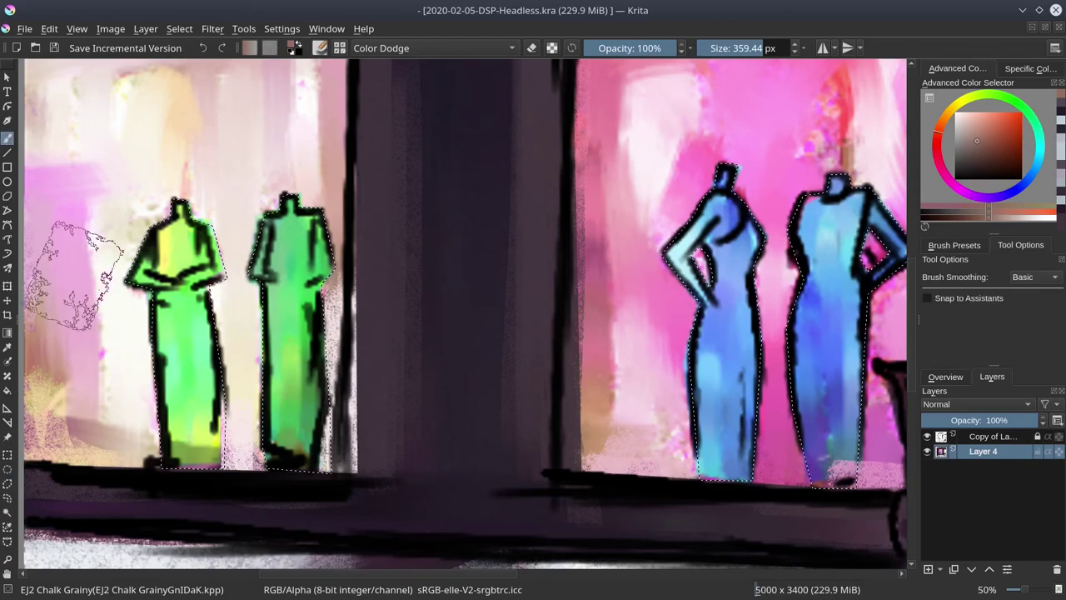
pyautogui.keyDown('shift'); pyautogui.moveTo(643, 345); pyautogui.dragTo(569, 345); pyautogui.keyUp('shift')
pyautogui.press('[')
pyautogui.press('[')
pyautogui.press('[')
pyautogui.press('[')
pyautogui.press('[')
pyautogui.press('[')
pyautogui.press('[')
pyautogui.press('[')
pyautogui.press('[')
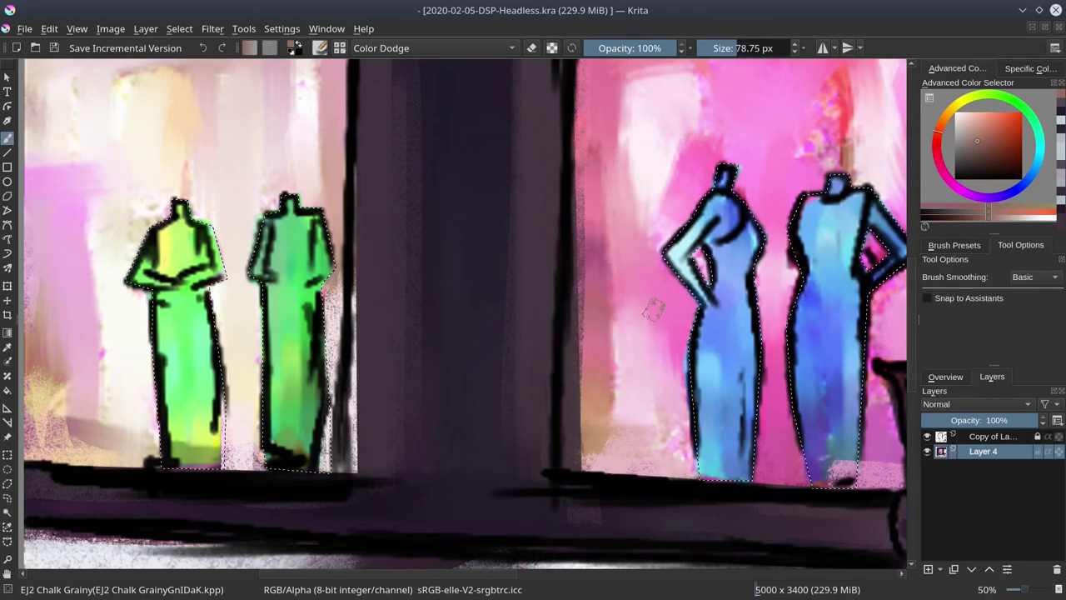
# Try a more saturated reddish brown on the leftmost mannequin's arm in Color Dodge mode and save the painting.
pyautogui.click(988, 140)
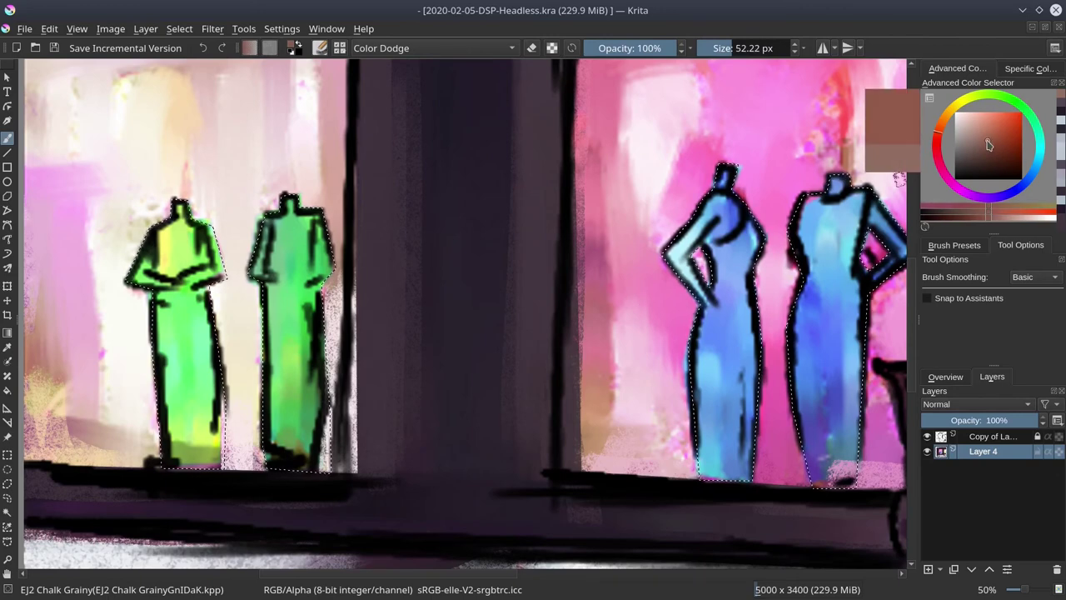
pyautogui.moveTo(153, 239); pyautogui.dragTo(145, 265)
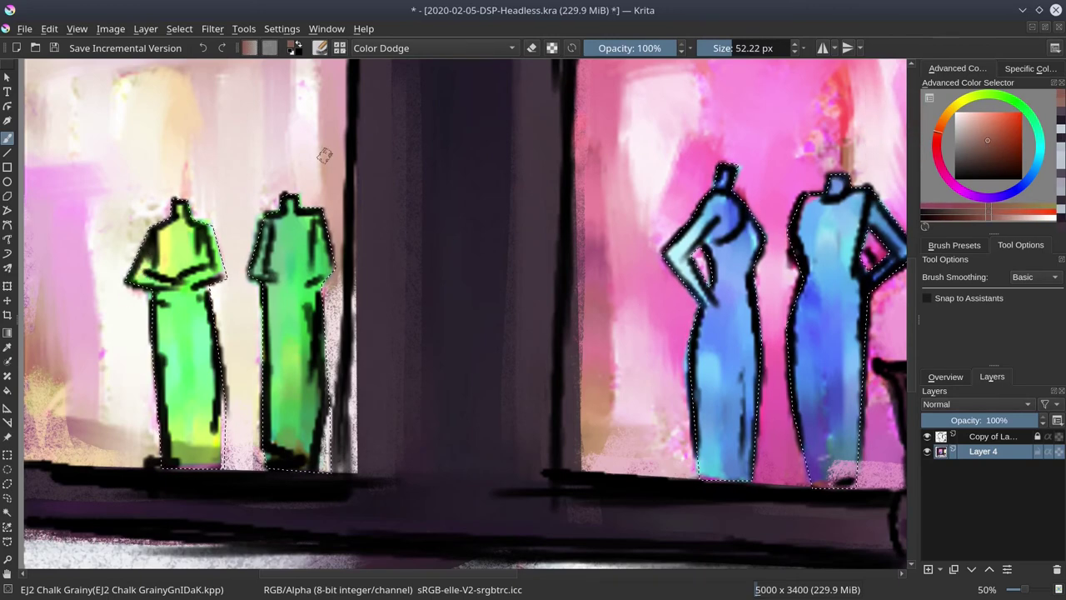
pyautogui.hotkey('ctrl', 's')
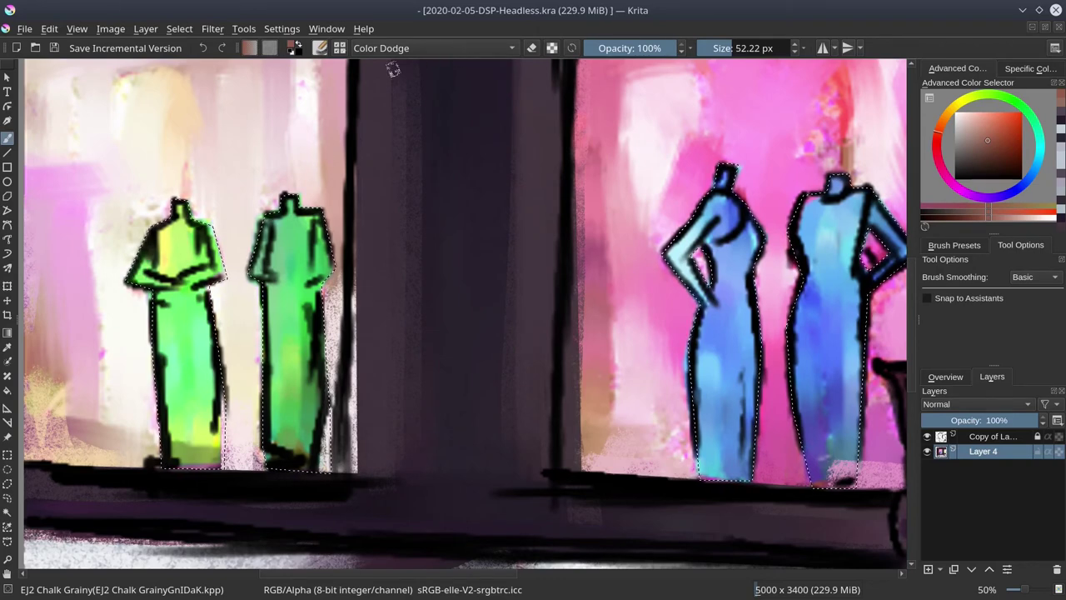
# Set the brush to Normal mode and paint the green-dressed mannequins' necks and arms in a lighter muted brown.
pyautogui.click(466, 50)
pyautogui.click(418, 128)
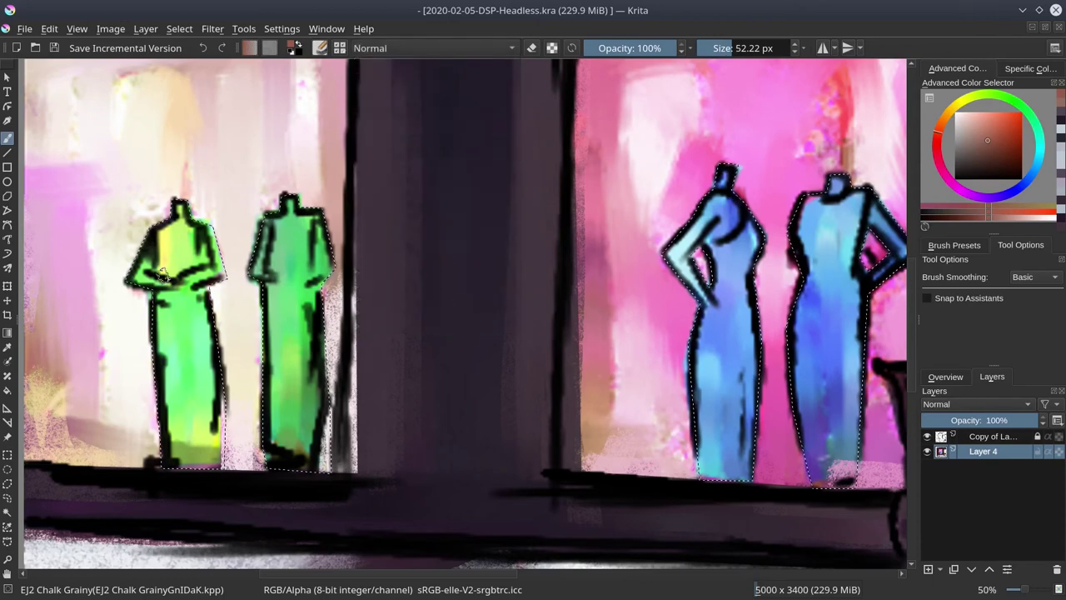
pyautogui.click(133, 278)
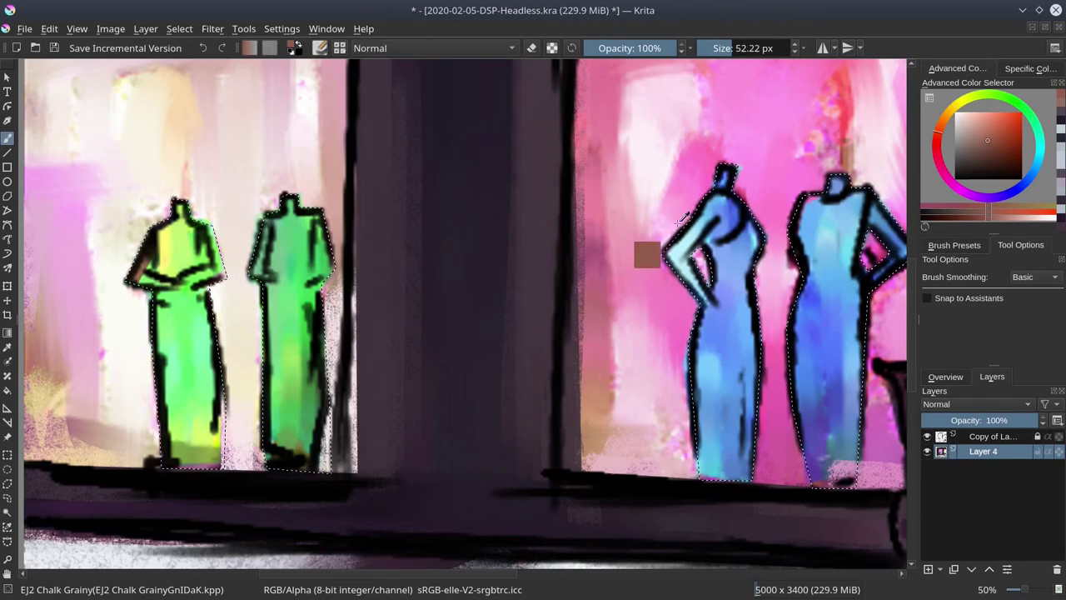
pyautogui.hotkey('ctrl', 'z')
pyautogui.click(979, 130)
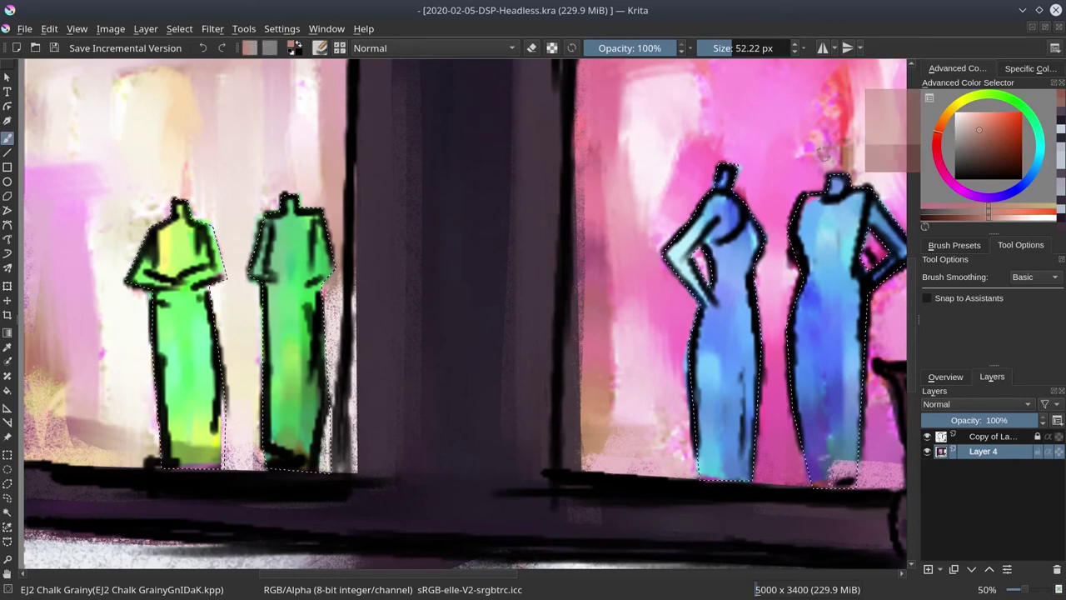
pyautogui.moveTo(148, 241); pyautogui.dragTo(136, 276)
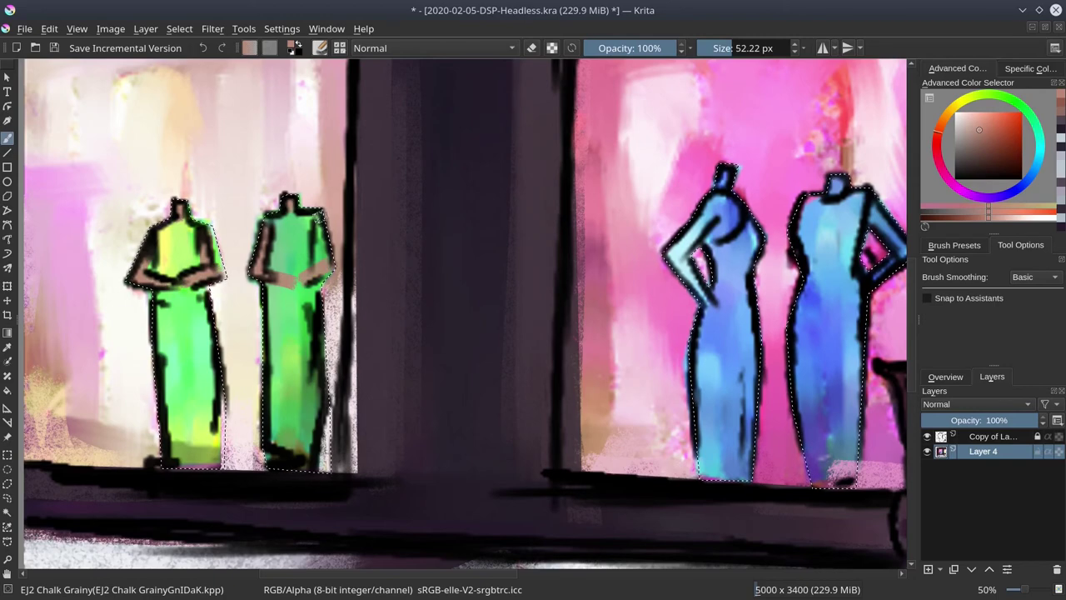
# Paint the necks, bare arms and exposed shoulder of the blue-dressed mannequins in the same muted brown.
pyautogui.moveTo(710, 215); pyautogui.dragTo(682, 246)
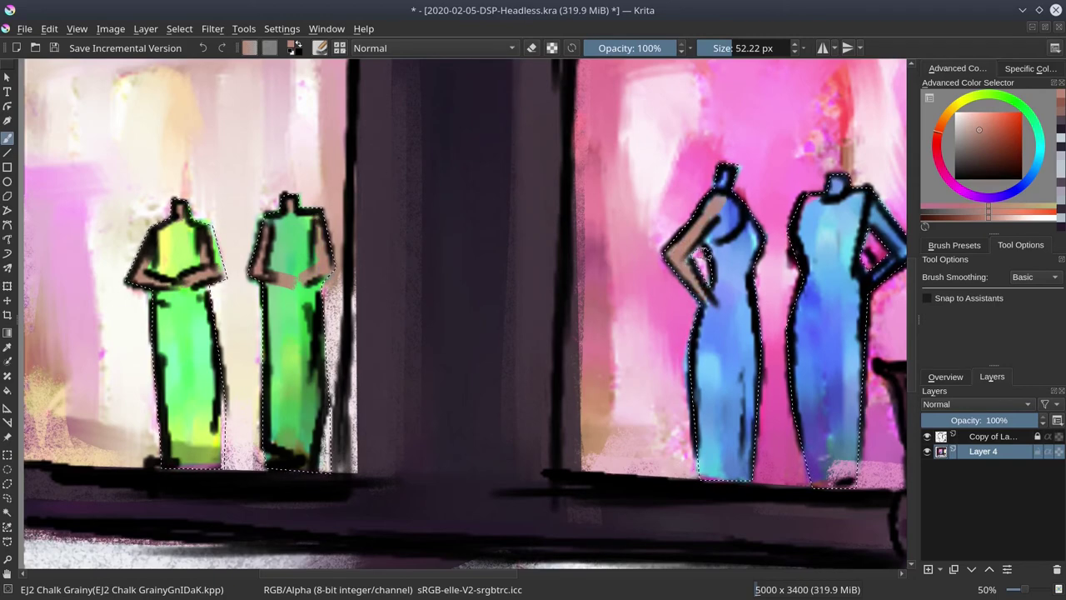
pyautogui.moveTo(721, 200); pyautogui.dragTo(732, 197)
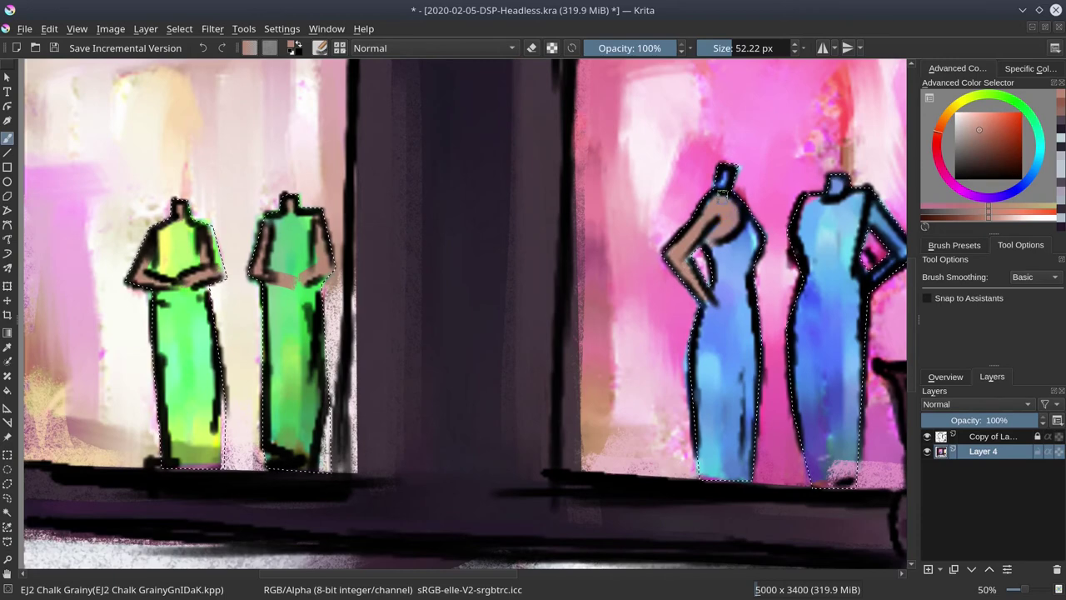
pyautogui.moveTo(837, 180); pyautogui.dragTo(839, 191)
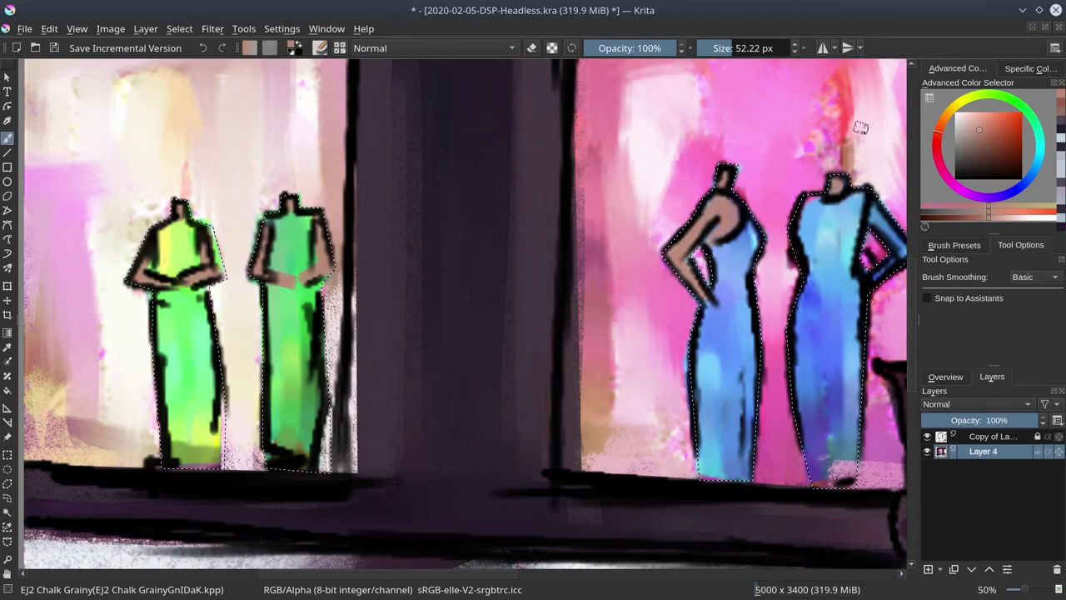
pyautogui.moveTo(797, 242); pyautogui.dragTo(686, 253)
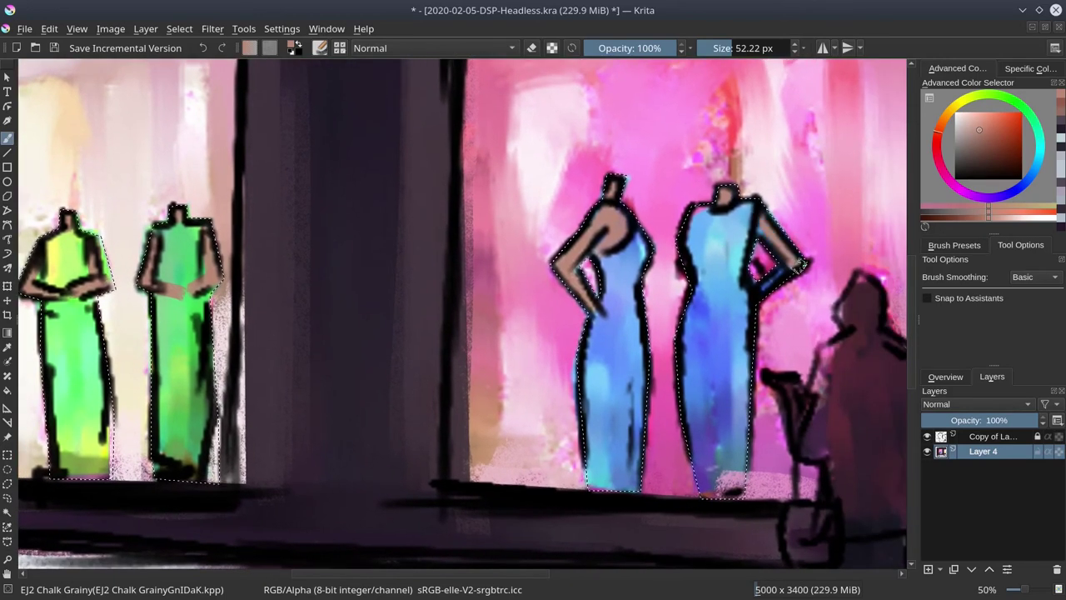
pyautogui.moveTo(771, 287); pyautogui.dragTo(781, 261)
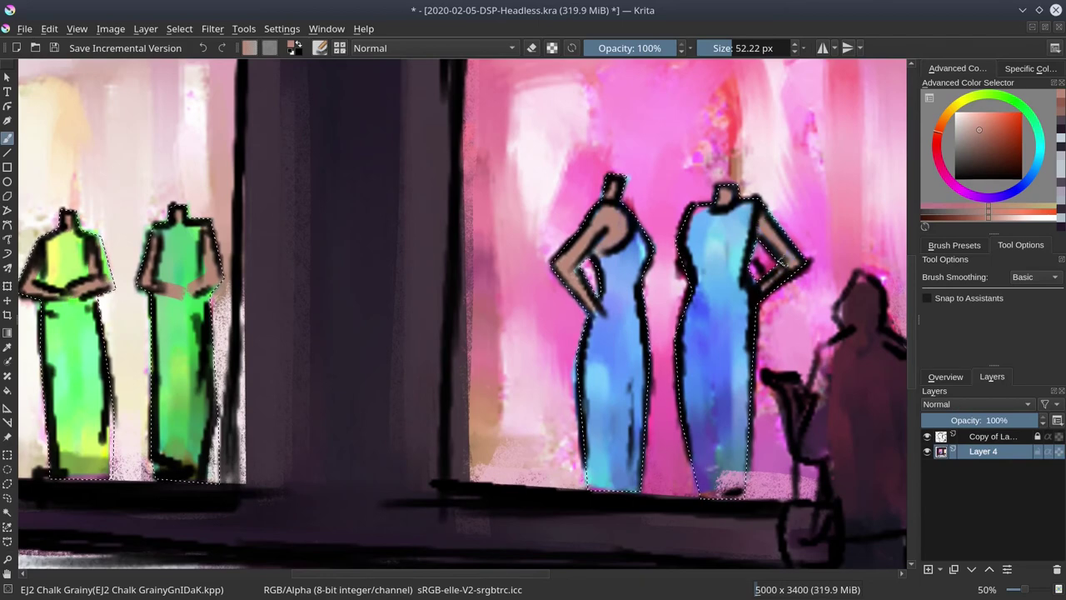
# Hide the line-art layer, touch up the forearms of the green-dressed mannequins in muted brown, and save the painting.
pyautogui.click(927, 437)
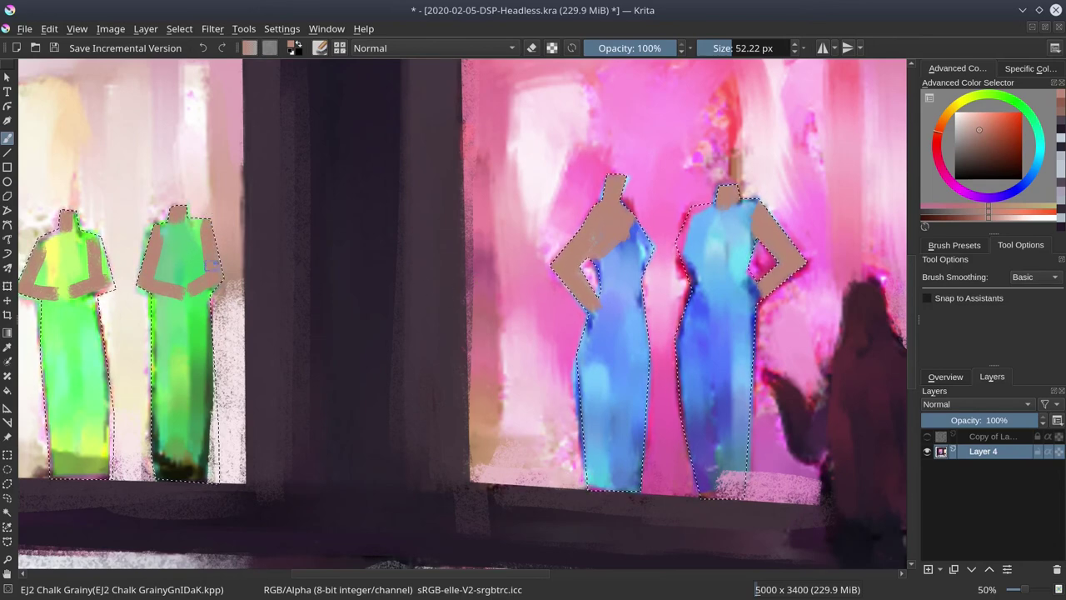
pyautogui.moveTo(192, 305); pyautogui.dragTo(185, 292)
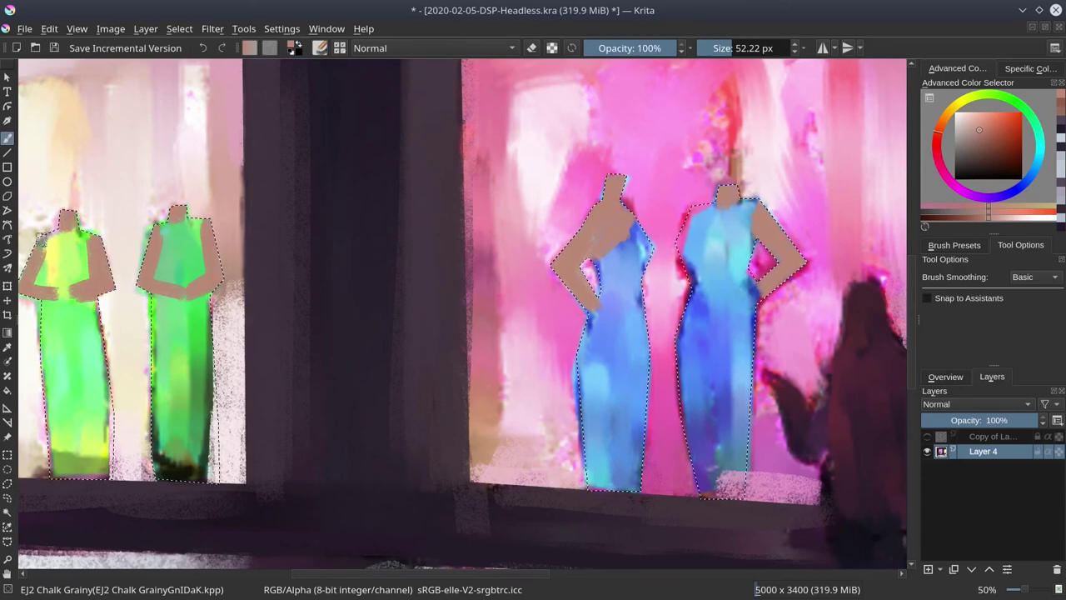
pyautogui.hotkey('ctrl', 'z')
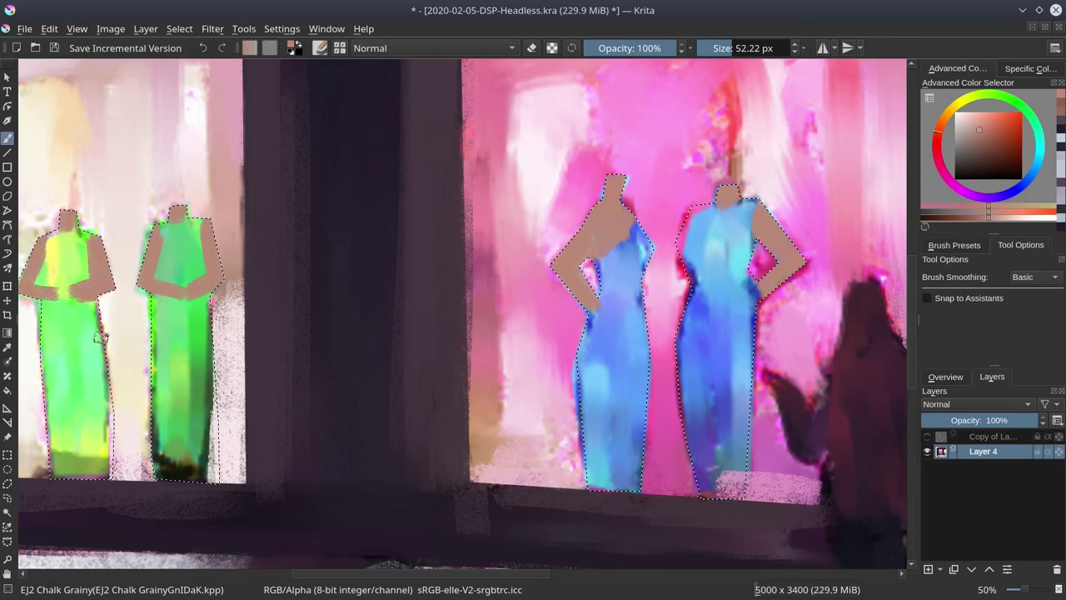
pyautogui.click(26, 30)
pyautogui.click(42, 100)
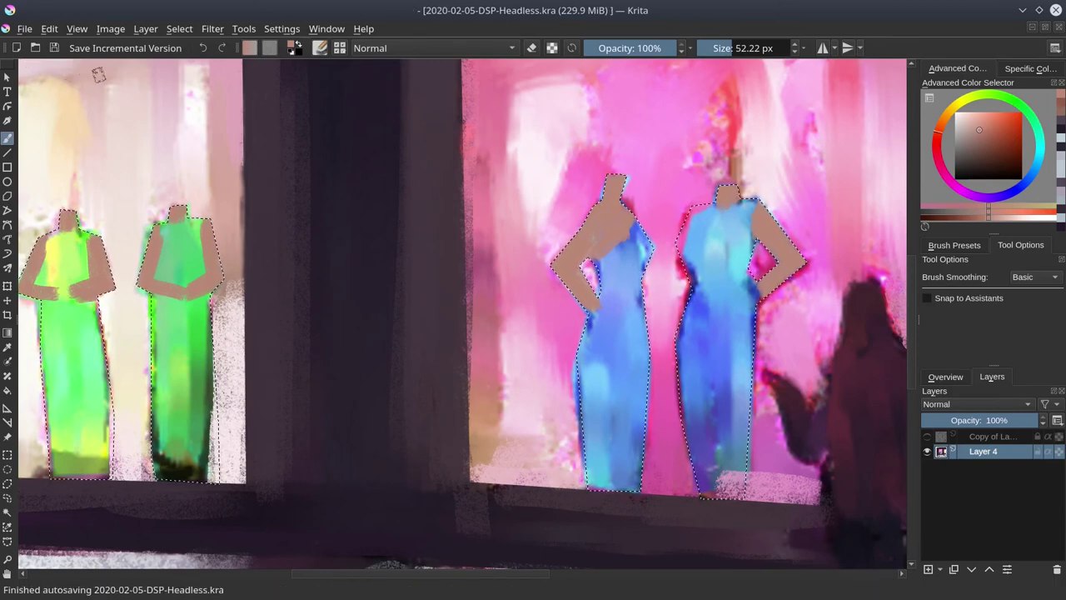
# Invert the selection and paint a sampled off-white over the background along the leftmost mannequin's edge.
pyautogui.click(179, 28)
pyautogui.click(200, 99)
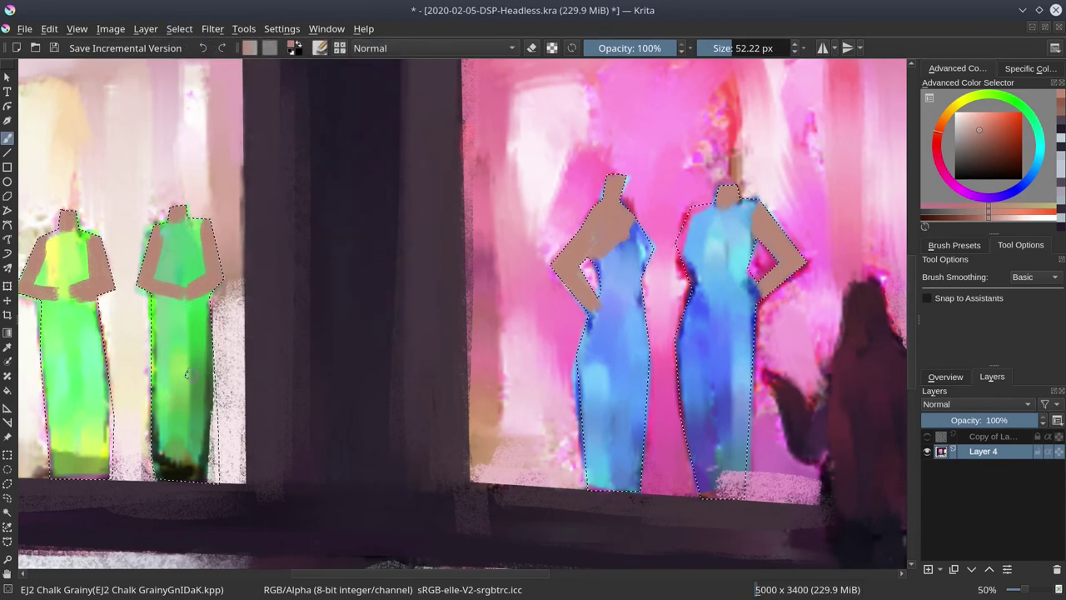
pyautogui.moveTo(135, 362); pyautogui.dragTo(282, 340)
pyautogui.keyDown('ctrl'); pyautogui.click(159, 293); pyautogui.keyUp('ctrl')
pyautogui.moveTo(152, 271); pyautogui.dragTo(155, 246)
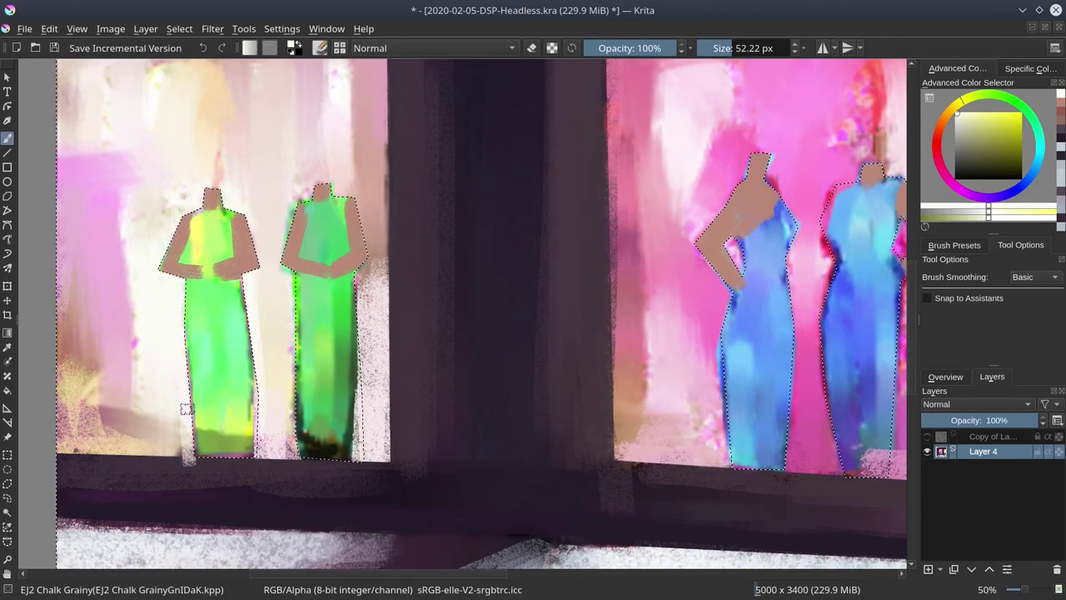
# Clean up the edges around the green-dressed mannequins with sampled dark purple along the sill and pale cream beside the second figure.
pyautogui.keyDown('ctrl'); pyautogui.click(98, 468); pyautogui.keyUp('ctrl')
pyautogui.moveTo(178, 461); pyautogui.dragTo(203, 471)
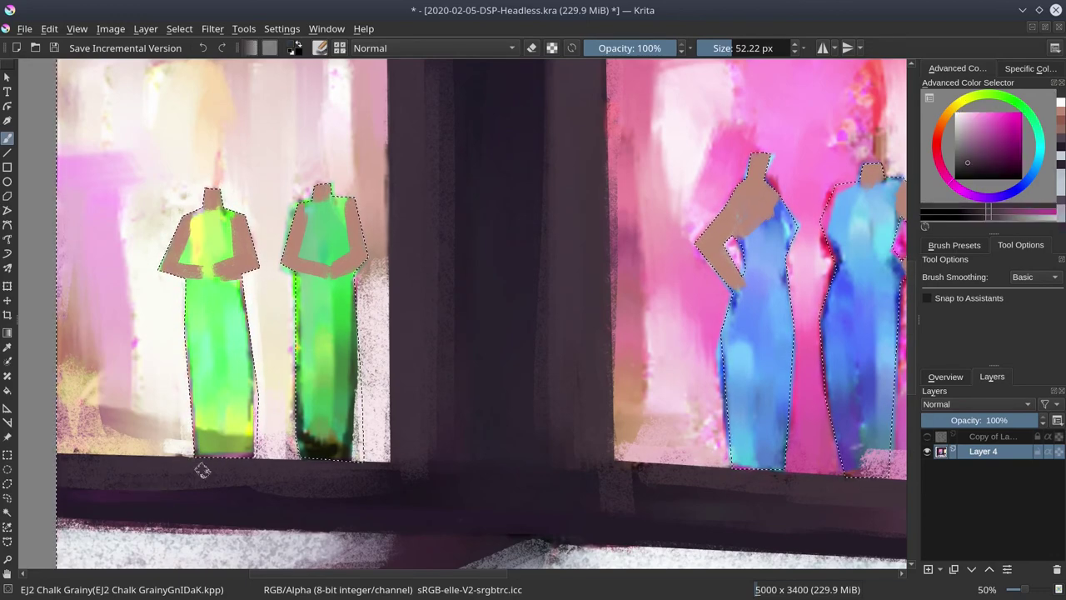
pyautogui.keyDown('ctrl'); pyautogui.click(281, 351); pyautogui.keyUp('ctrl')
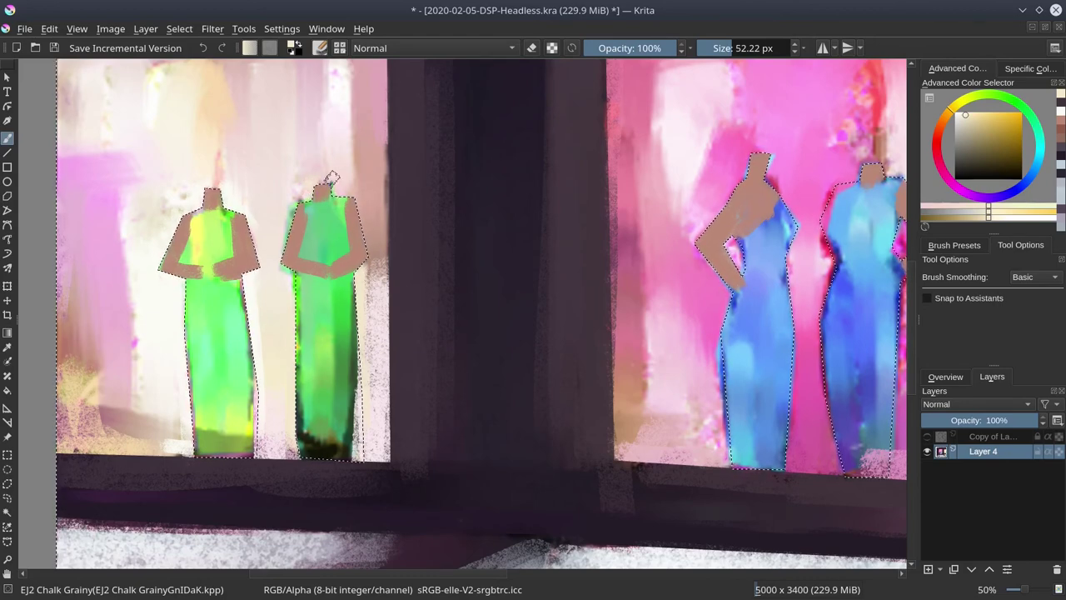
pyautogui.keyDown('ctrl'); pyautogui.click(305, 185); pyautogui.keyUp('ctrl')
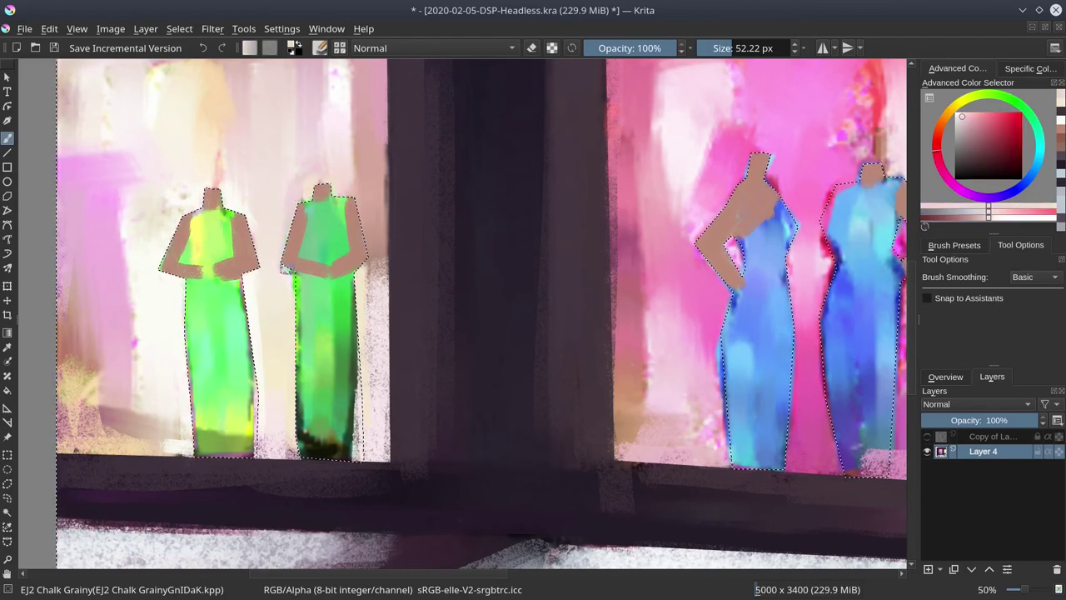
pyautogui.keyDown('ctrl'); pyautogui.click(283, 286); pyautogui.keyUp('ctrl')
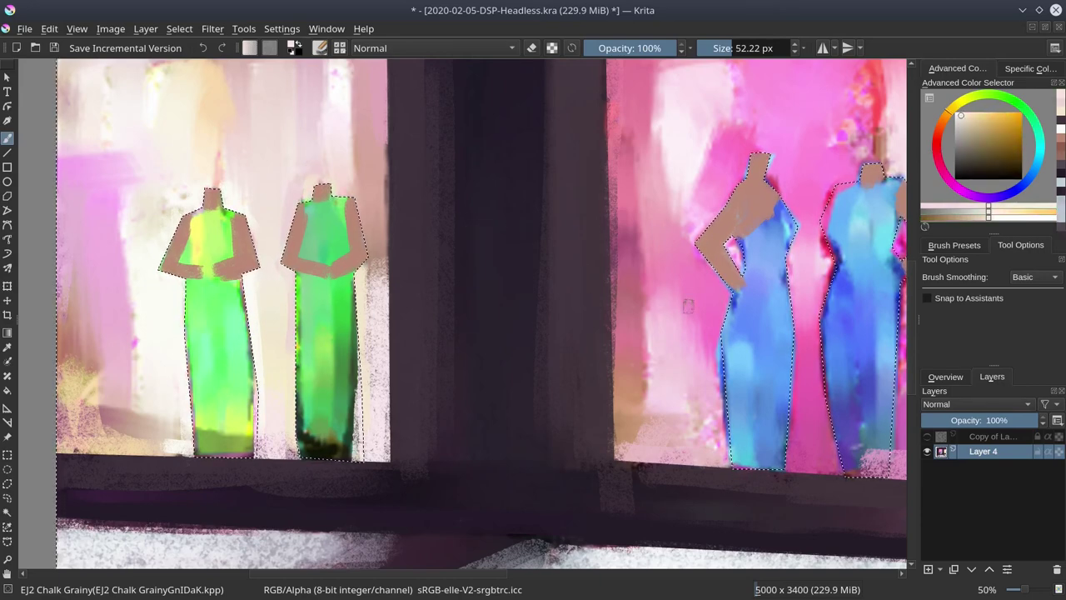
# Paint sampled pinks over the background along the neck, arms and dress edges of the one-shouldered blue-dressed mannequin.
pyautogui.moveTo(640, 302); pyautogui.dragTo(515, 311)
pyautogui.keyDown('ctrl'); pyautogui.click(566, 256); pyautogui.keyUp('ctrl')
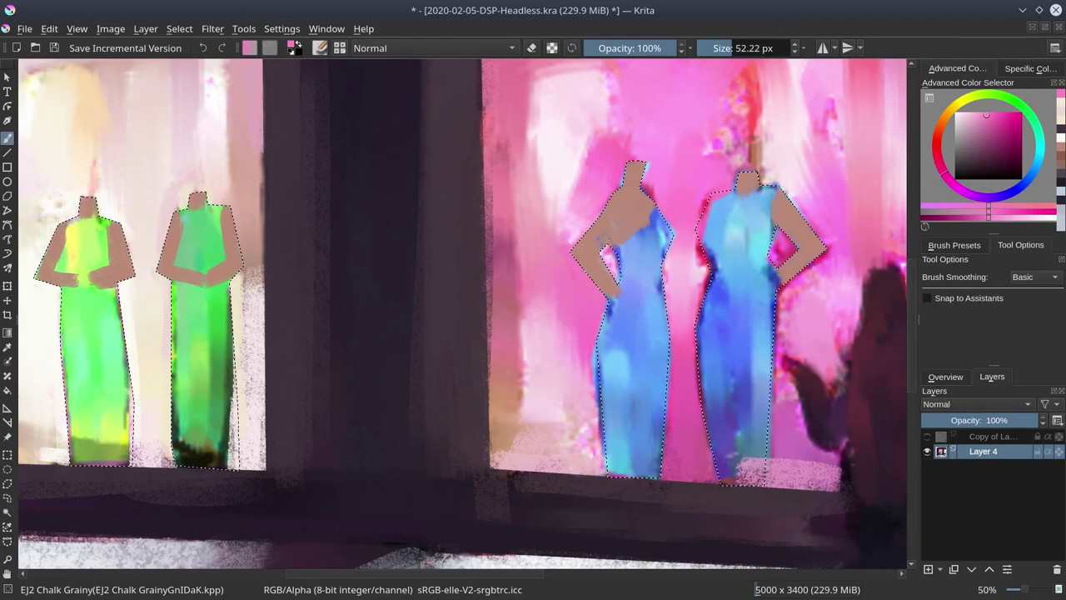
pyautogui.keyDown('ctrl'); pyautogui.click(608, 248); pyautogui.keyUp('ctrl')
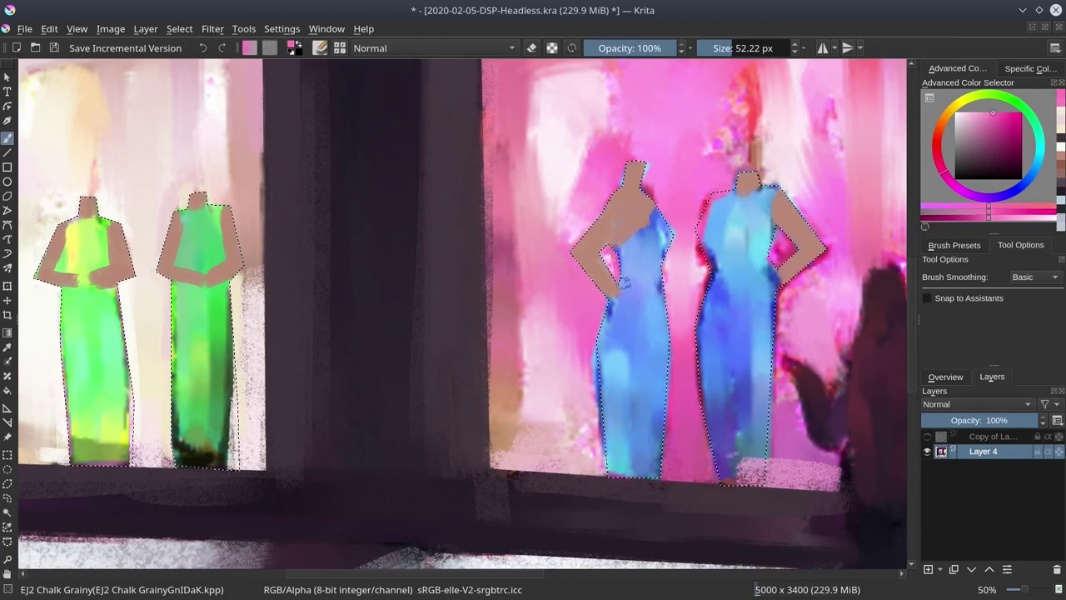
pyautogui.keyDown('ctrl'); pyautogui.click(623, 162); pyautogui.keyUp('ctrl')
pyautogui.keyDown('ctrl'); pyautogui.click(667, 158); pyautogui.keyUp('ctrl')
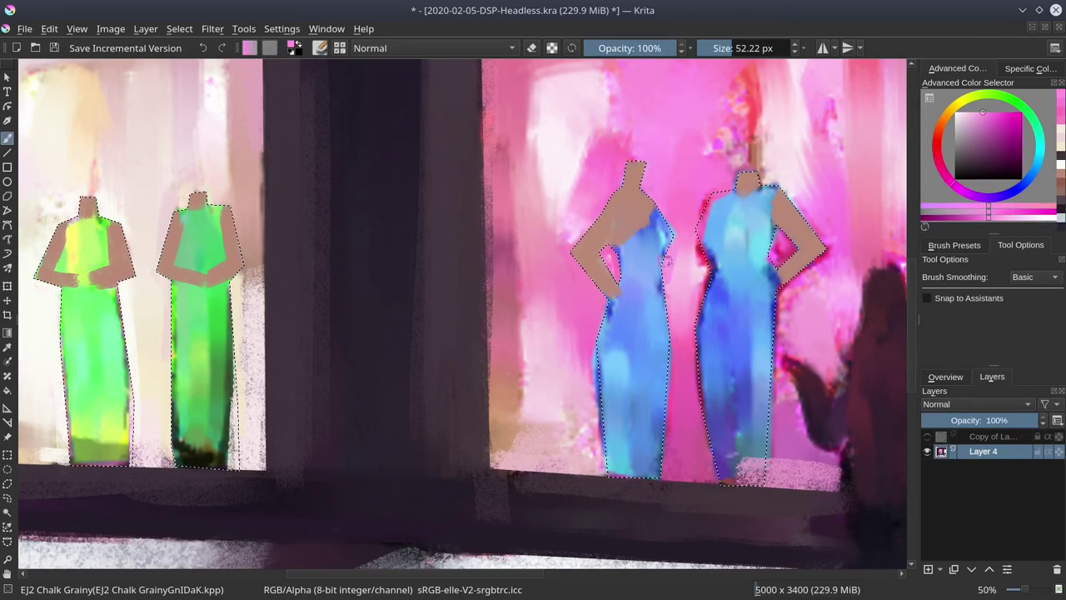
pyautogui.keyDown('ctrl'); pyautogui.click(601, 352); pyautogui.keyUp('ctrl')
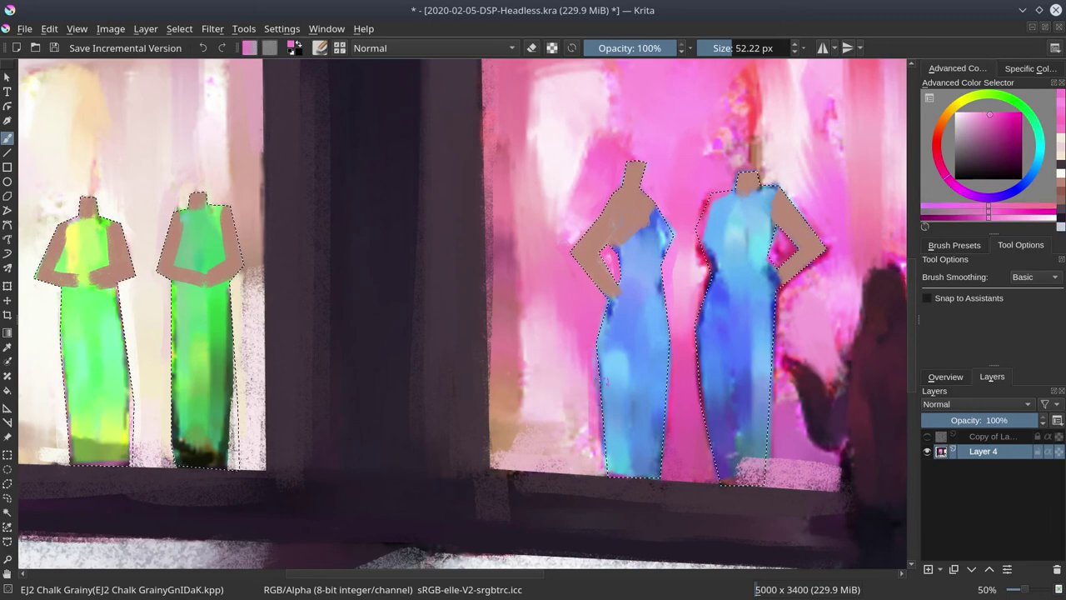
pyautogui.keyDown('ctrl'); pyautogui.click(596, 455); pyautogui.keyUp('ctrl')
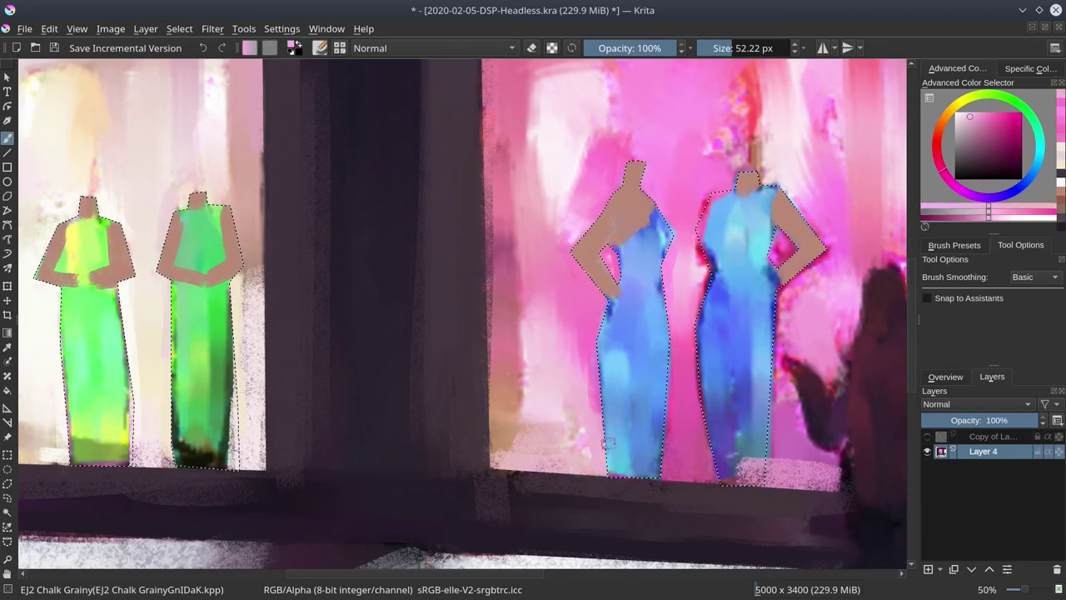
# Paint sampled pinks over the background between the two blue-dressed mannequins and around the neck and shoulders of the second one.
pyautogui.keyDown('ctrl'); pyautogui.click(682, 404); pyautogui.keyUp('ctrl')
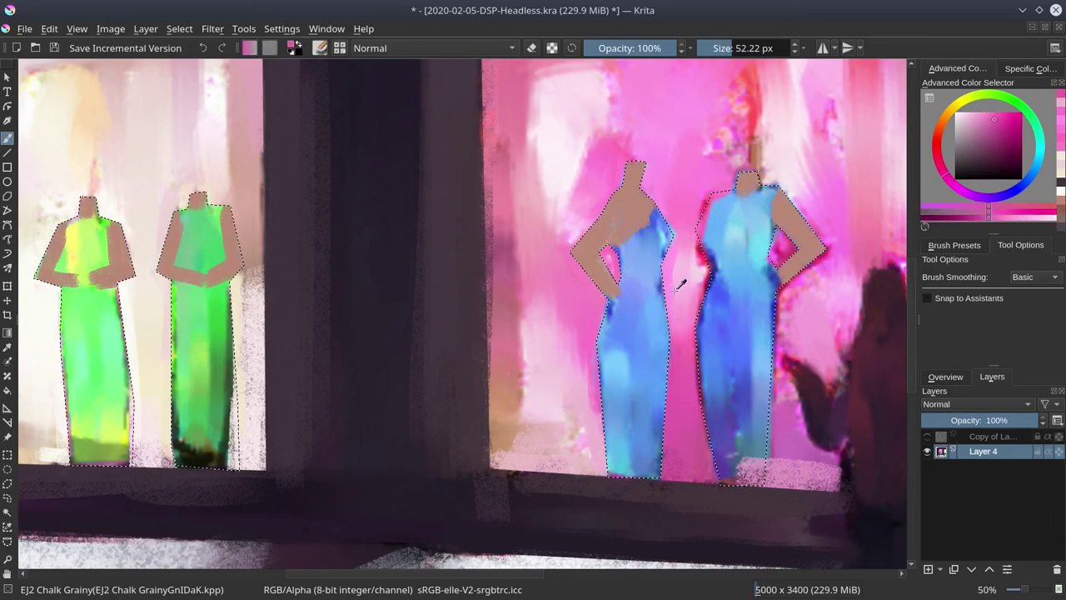
pyautogui.keyDown('ctrl'); pyautogui.click(698, 267); pyautogui.keyUp('ctrl')
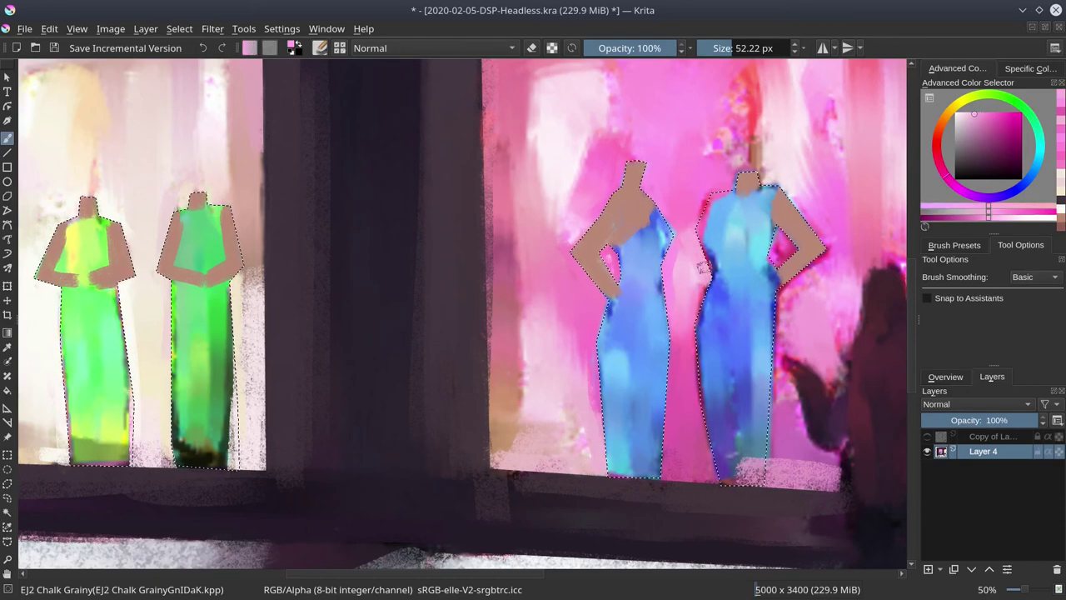
pyautogui.keyDown('ctrl'); pyautogui.click(703, 189); pyautogui.keyUp('ctrl')
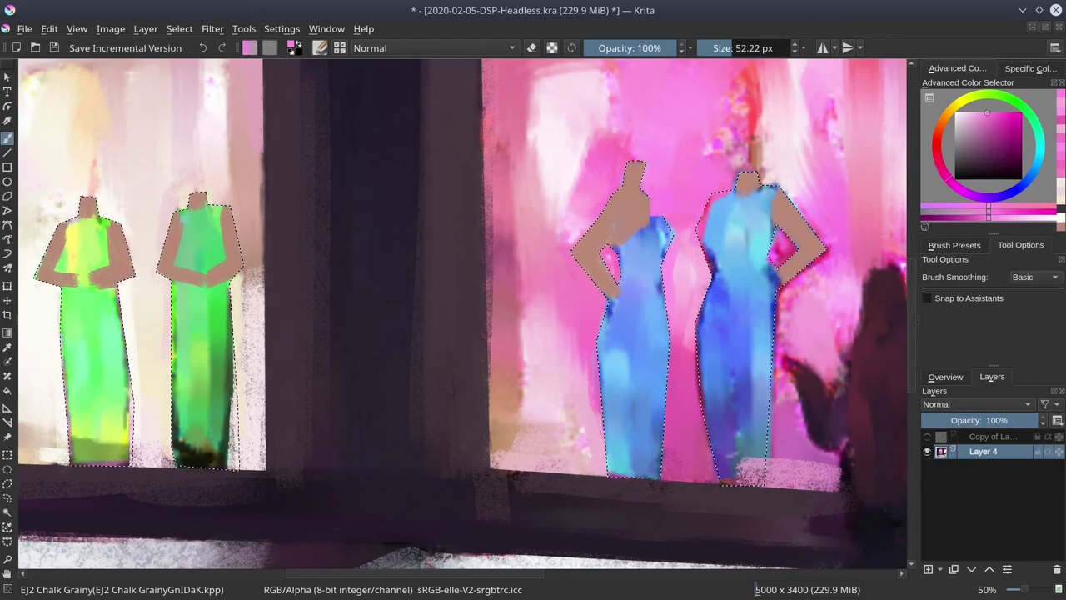
pyautogui.keyDown('ctrl'); pyautogui.click(623, 150); pyautogui.keyUp('ctrl')
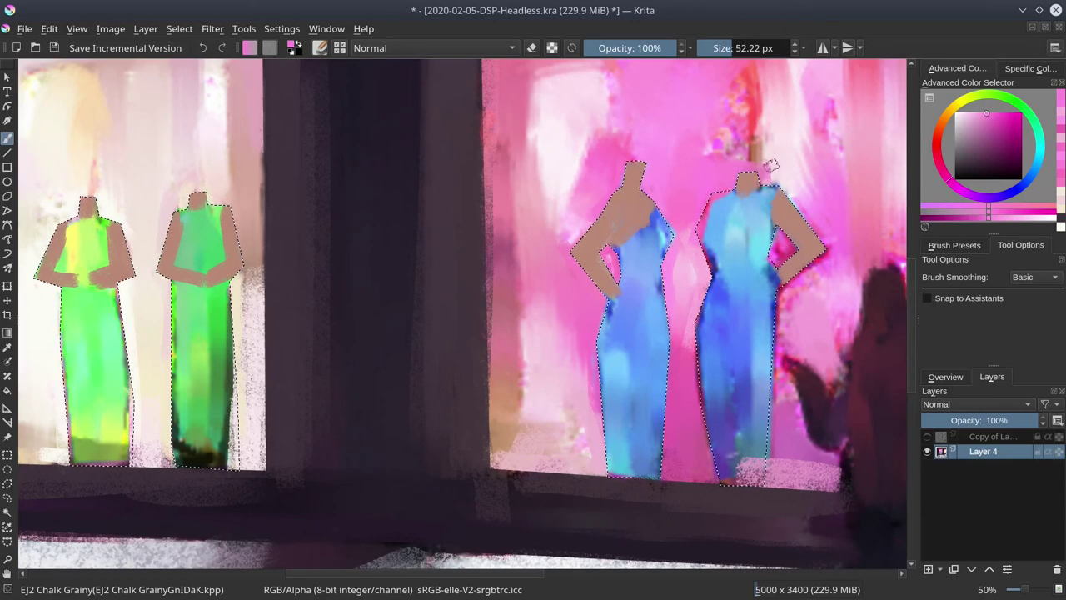
pyautogui.keyDown('ctrl'); pyautogui.click(770, 165); pyautogui.keyUp('ctrl')
pyautogui.keyDown('ctrl'); pyautogui.click(796, 193); pyautogui.keyUp('ctrl')
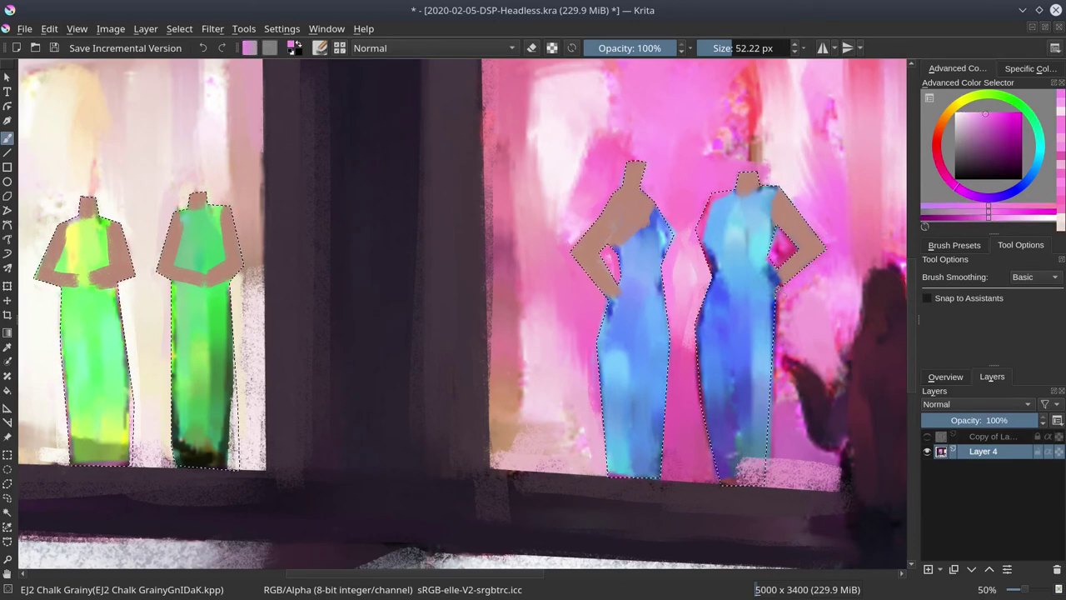
# Fill the arm gap and the background beside the second blue-dressed mannequin's arm and skirt with sampled deeper pinks.
pyautogui.keyDown('ctrl'); pyautogui.click(764, 260); pyautogui.keyUp('ctrl')
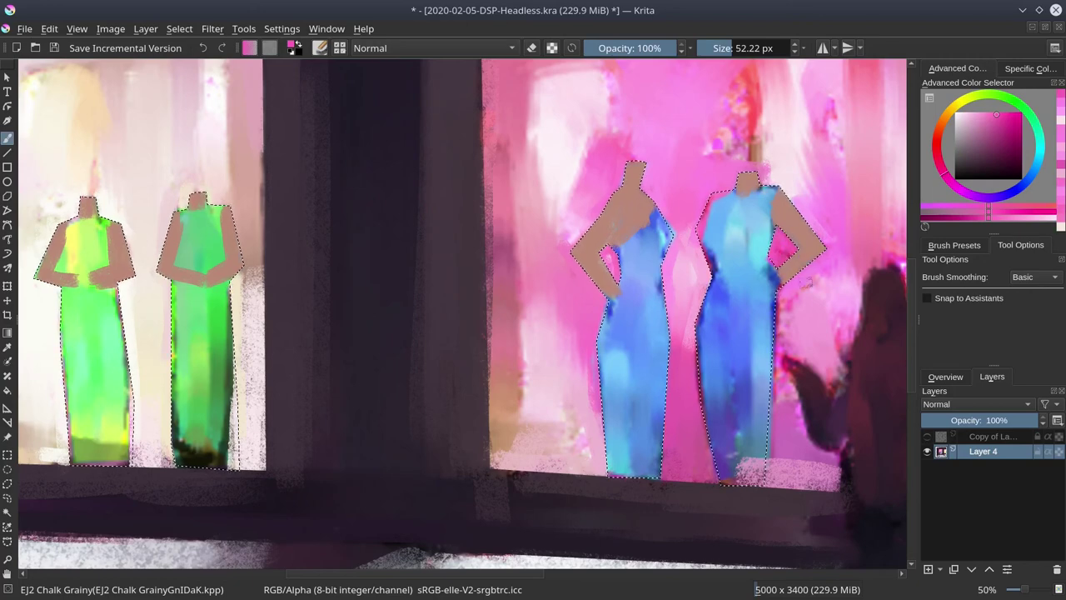
pyautogui.keyDown('ctrl'); pyautogui.click(806, 283); pyautogui.keyUp('ctrl')
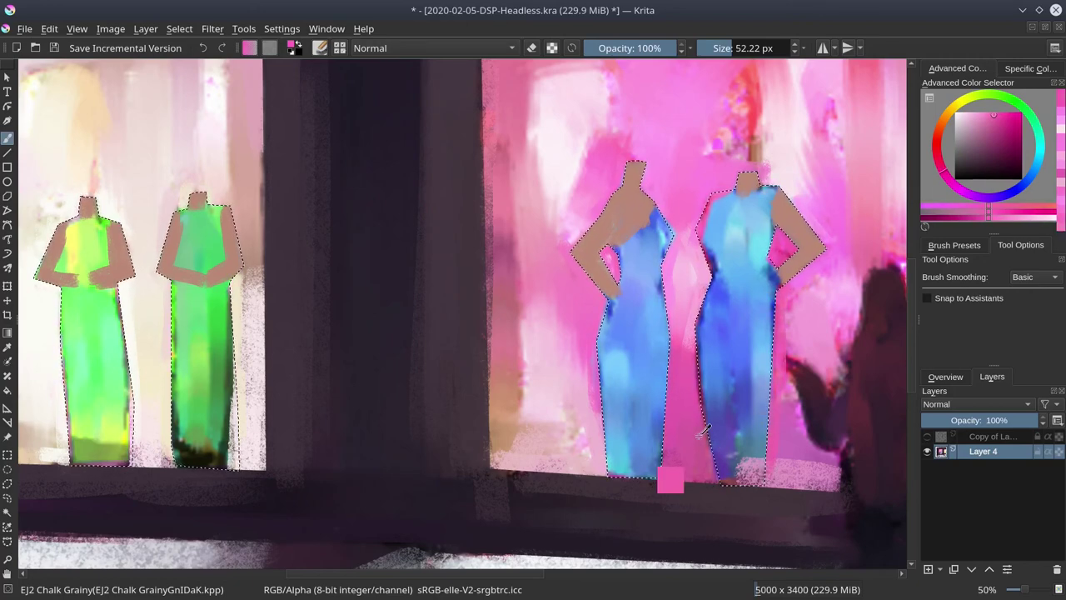
pyautogui.keyDown('ctrl'); pyautogui.click(599, 377); pyautogui.keyUp('ctrl')
pyautogui.moveTo(690, 335); pyautogui.dragTo(699, 423)
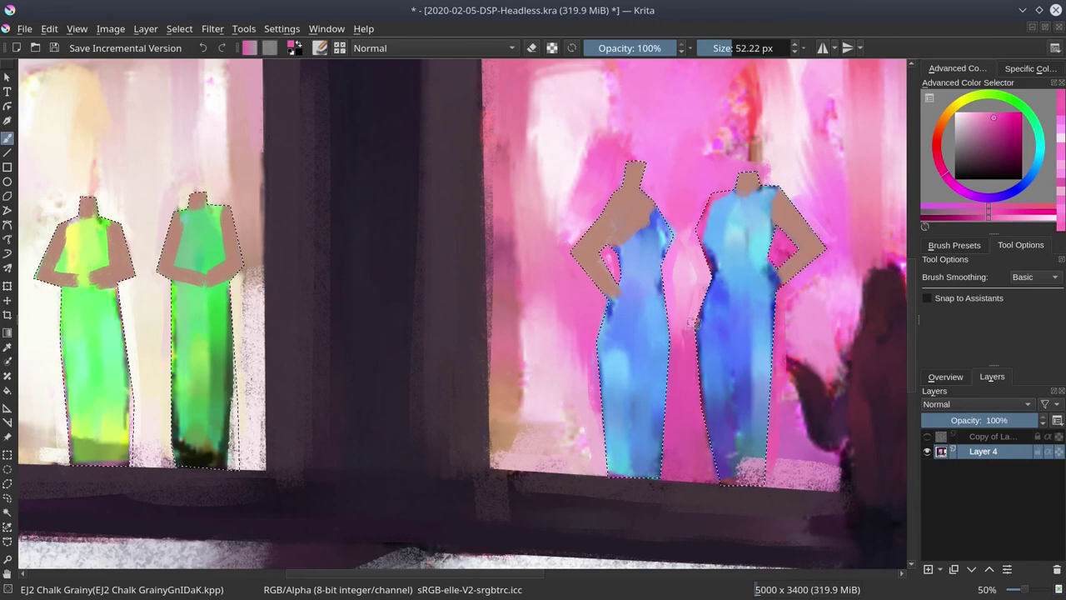
# Touch up the remaining background edges with sampled pink and pale cream, and save the painting.
pyautogui.keyDown('ctrl'); pyautogui.click(628, 296); pyautogui.keyUp('ctrl')
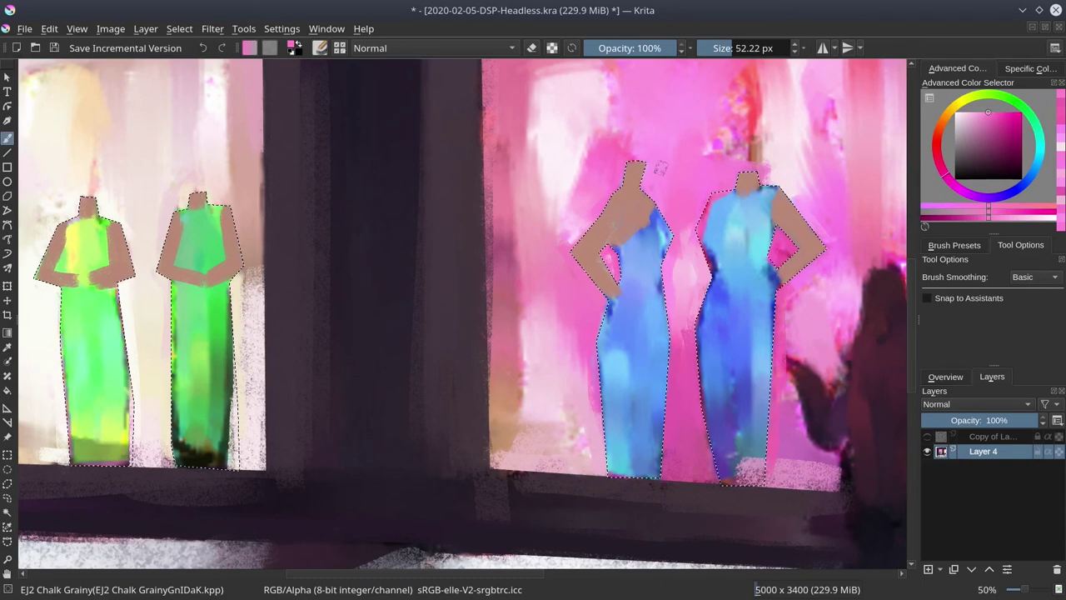
pyautogui.keyDown('ctrl'); pyautogui.click(525, 172); pyautogui.keyUp('ctrl')
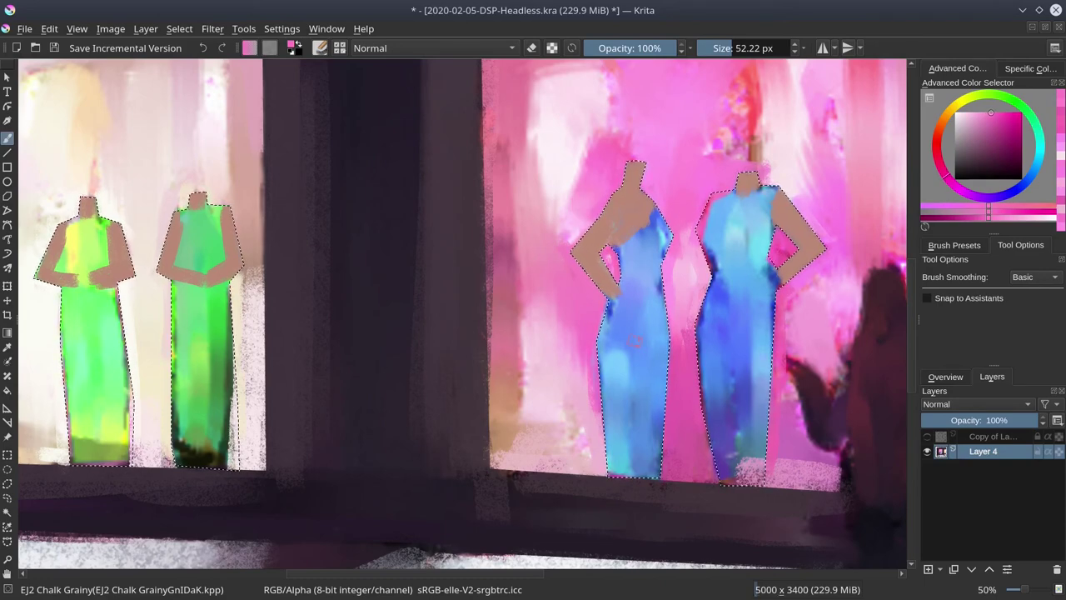
pyautogui.keyDown('ctrl'); pyautogui.click(191, 187); pyautogui.keyUp('ctrl')
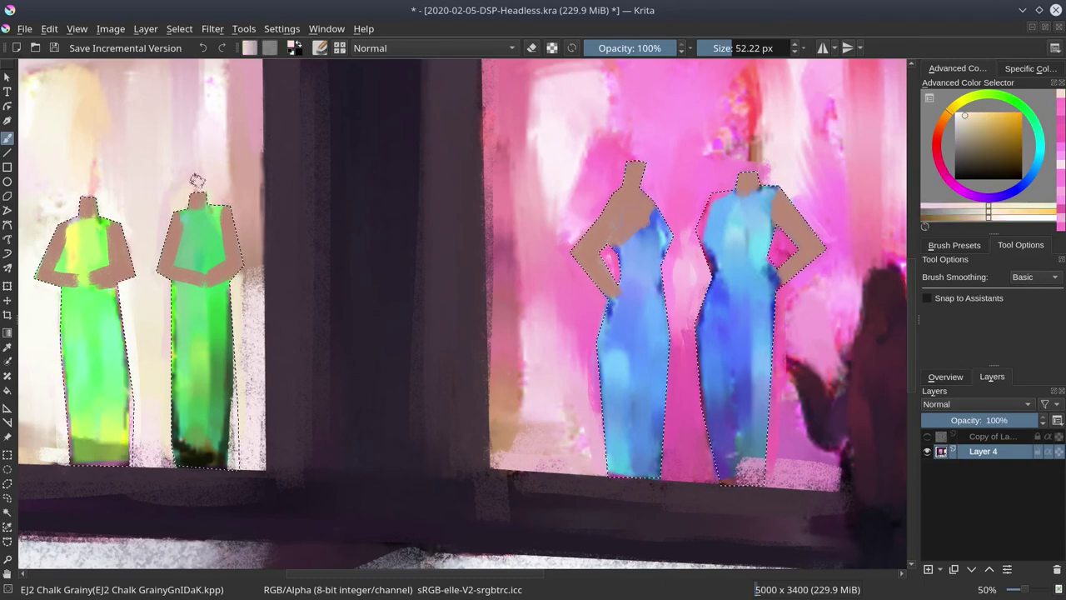
pyautogui.click(54, 47)
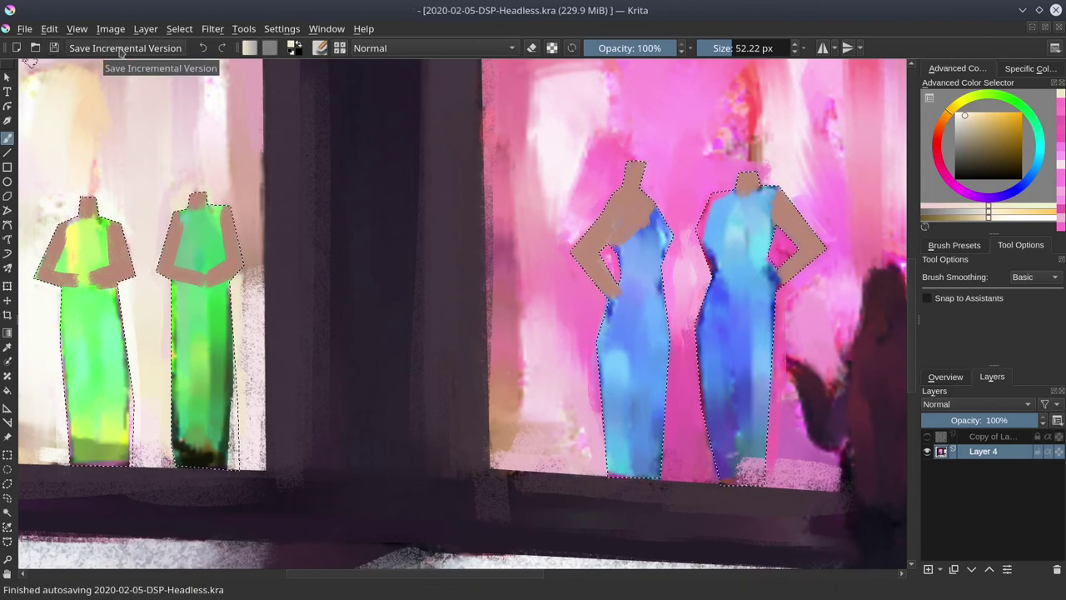
# Invert the selection and refine the leftmost mannequin's bodice in sampled green and hands in muted brown with a 28.84 px brush.
pyautogui.click(179, 29)
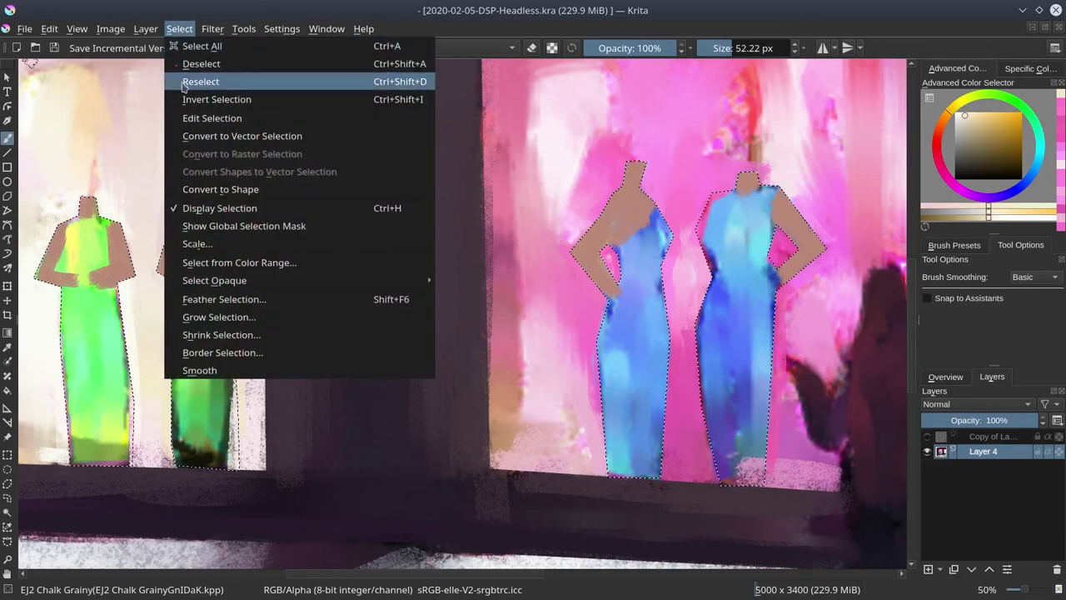
pyautogui.click(216, 99)
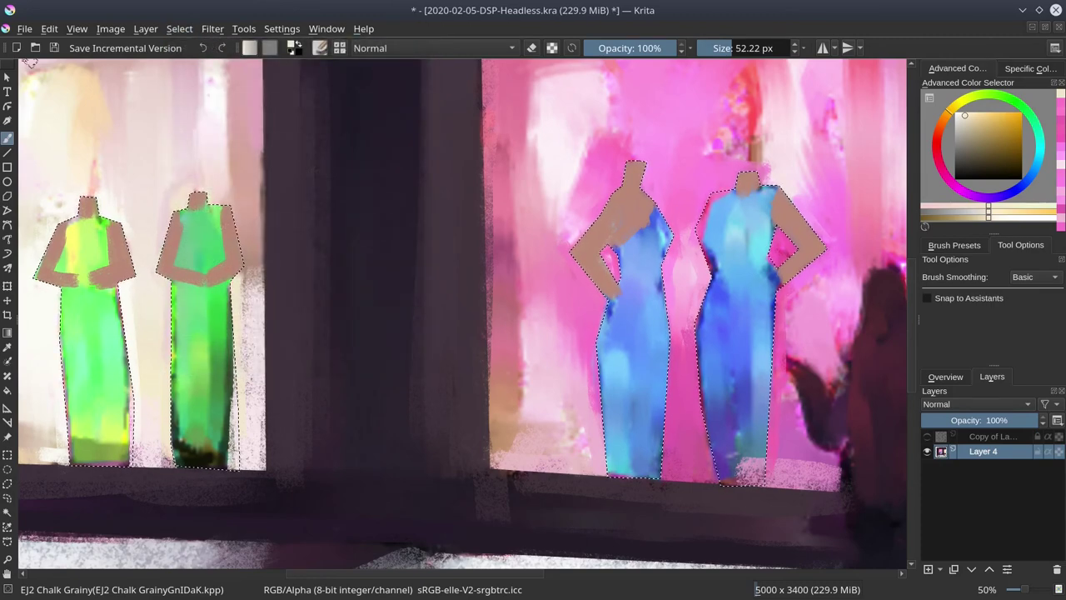
pyautogui.keyDown('ctrl'); pyautogui.click(100, 234); pyautogui.keyUp('ctrl')
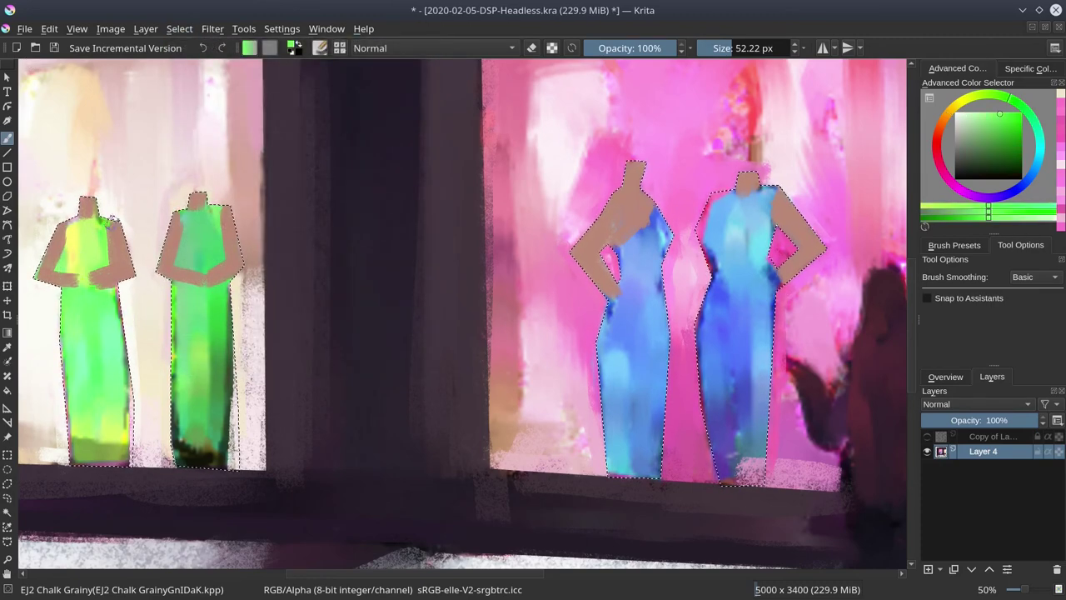
pyautogui.moveTo(101, 234)
pyautogui.mouseDown()
pyautogui.moveTo(90, 234)
pyautogui.moveTo(108, 236)
pyautogui.mouseUp()
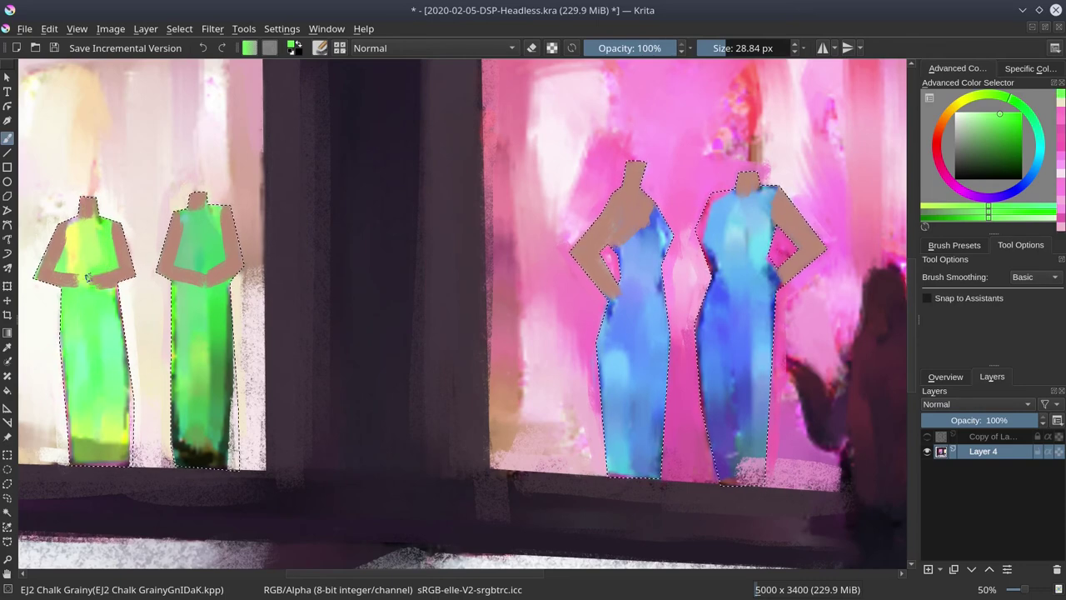
pyautogui.keyDown('ctrl'); pyautogui.click(115, 272); pyautogui.keyUp('ctrl')
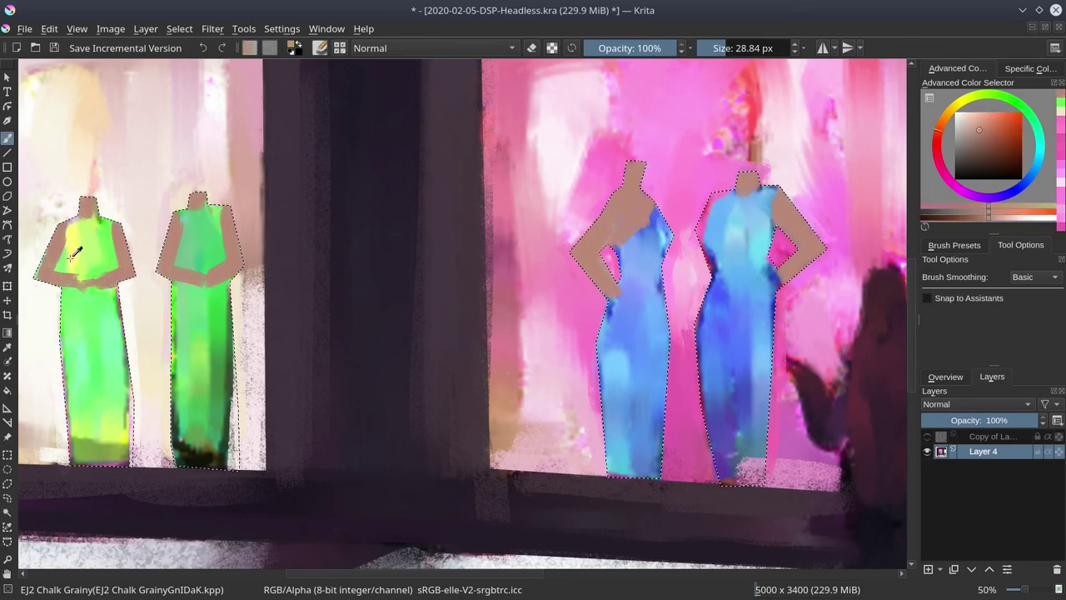
# Paint sampled greens along the leftmost mannequin's skirt edges and fill the bare strip on the second green skirt.
pyautogui.keyDown('ctrl'); pyautogui.click(121, 338); pyautogui.keyUp('ctrl')
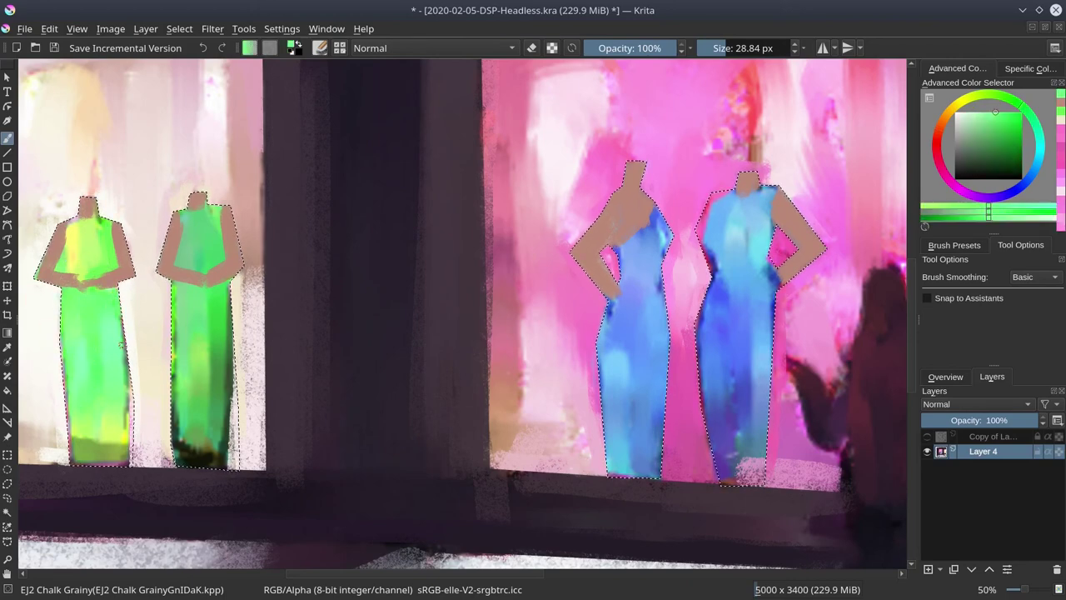
pyautogui.keyDown('ctrl'); pyautogui.click(128, 366); pyautogui.keyUp('ctrl')
pyautogui.moveTo(128, 372); pyautogui.dragTo(123, 402)
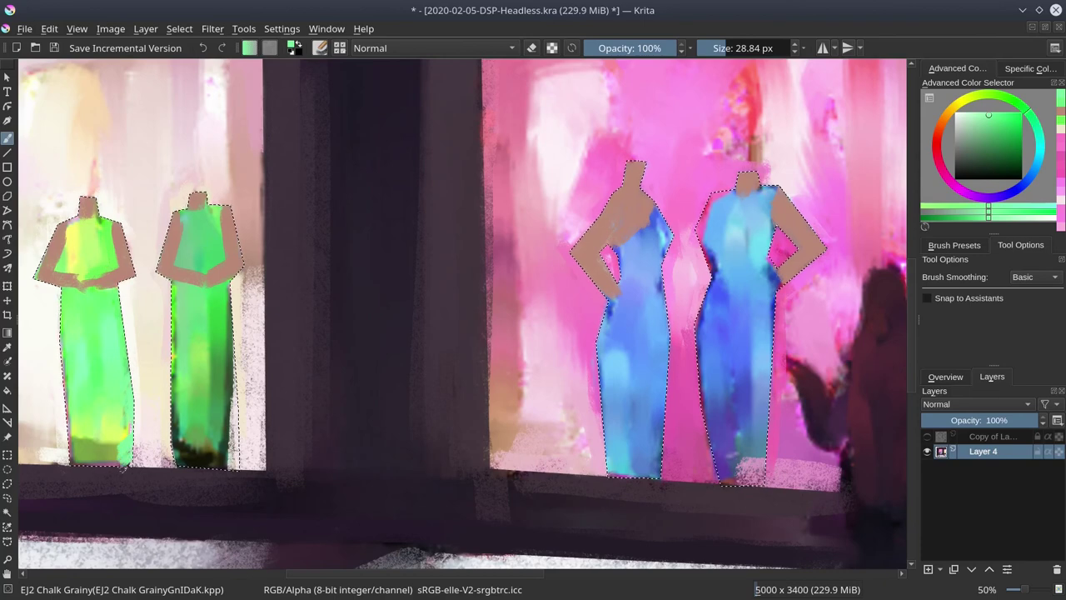
pyautogui.keyDown('ctrl'); pyautogui.click(73, 409); pyautogui.keyUp('ctrl')
pyautogui.moveTo(73, 409); pyautogui.dragTo(70, 392)
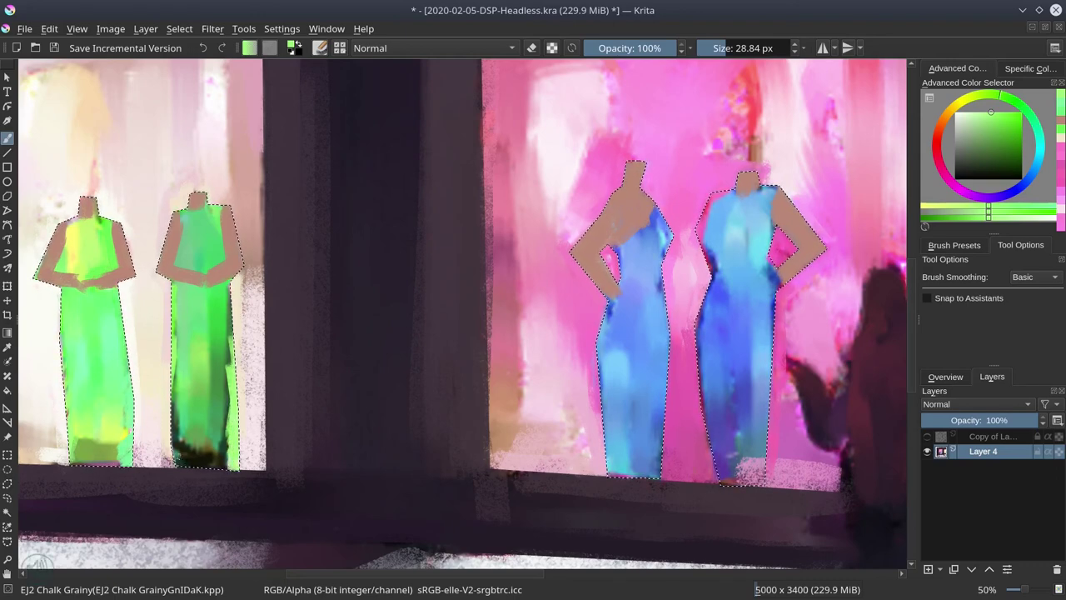
# Touch up the second green-dressed mannequin's bodice and shoulders with a sampled green, lightening the colour.
pyautogui.keyDown('ctrl'); pyautogui.click(193, 232); pyautogui.keyUp('ctrl')
pyautogui.moveTo(178, 210); pyautogui.dragTo(181, 216)
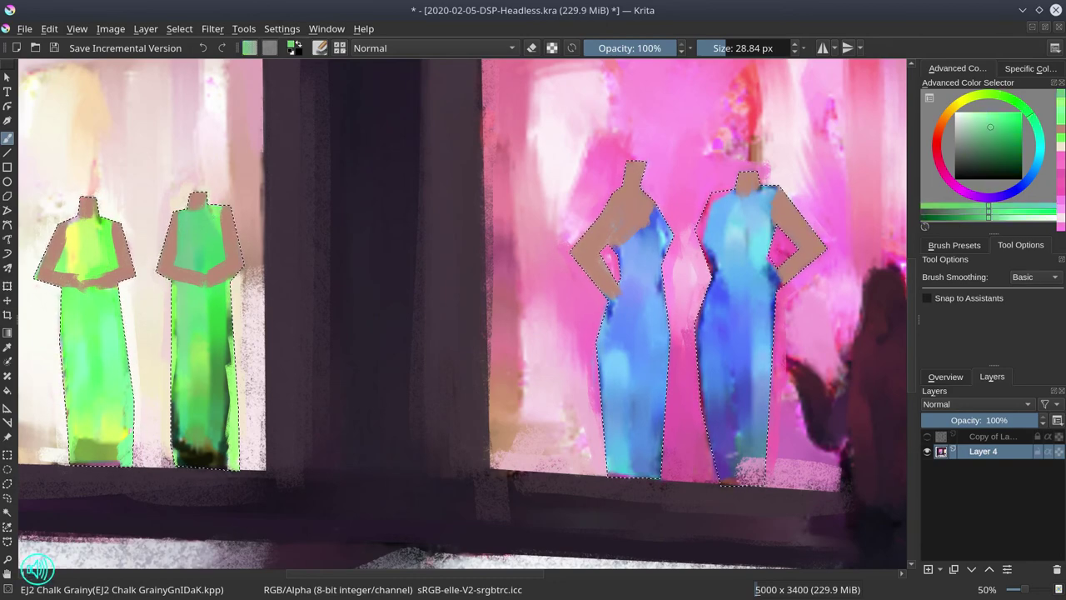
pyautogui.press('l')
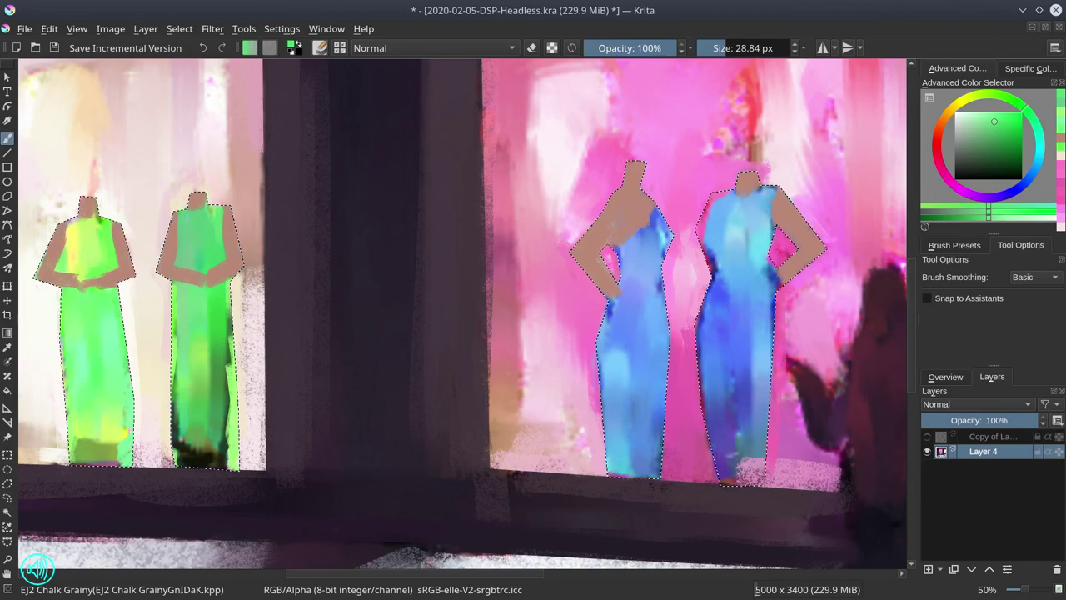
# Paint the neckline, bodice edges and hem of the one-shouldered blue dress in sampled blue.
pyautogui.keyDown('ctrl'); pyautogui.click(632, 253); pyautogui.keyUp('ctrl')
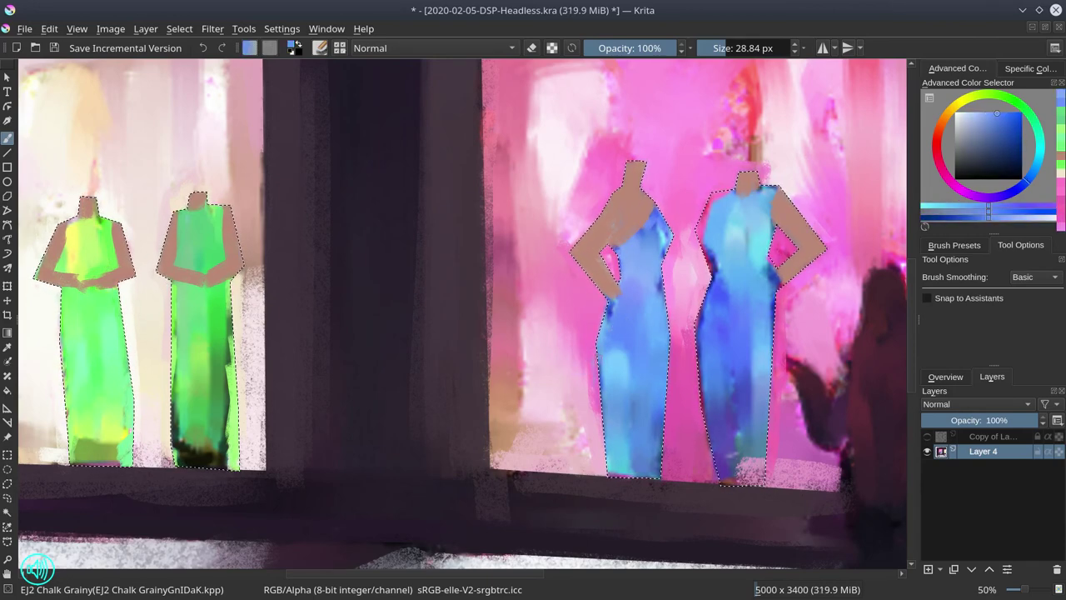
pyautogui.press('k')
pyautogui.click(606, 477)
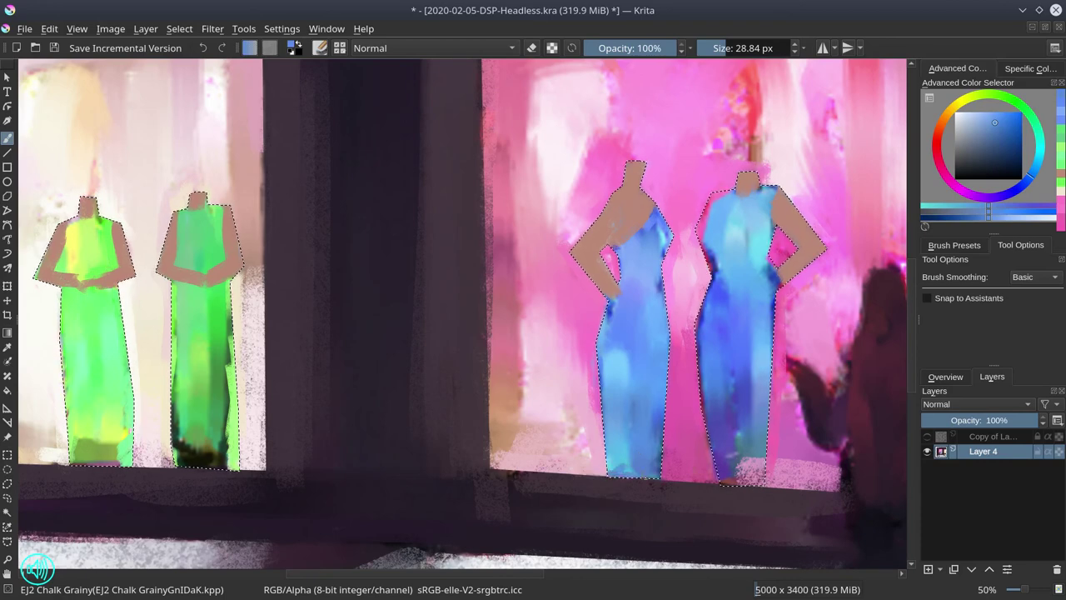
# Enlarge the brush to 44.90 px and paint the second blue dress's edge in deeper blue and its hem in muted teal.
pyautogui.press('l')
pyautogui.press(']')
pyautogui.press(']')
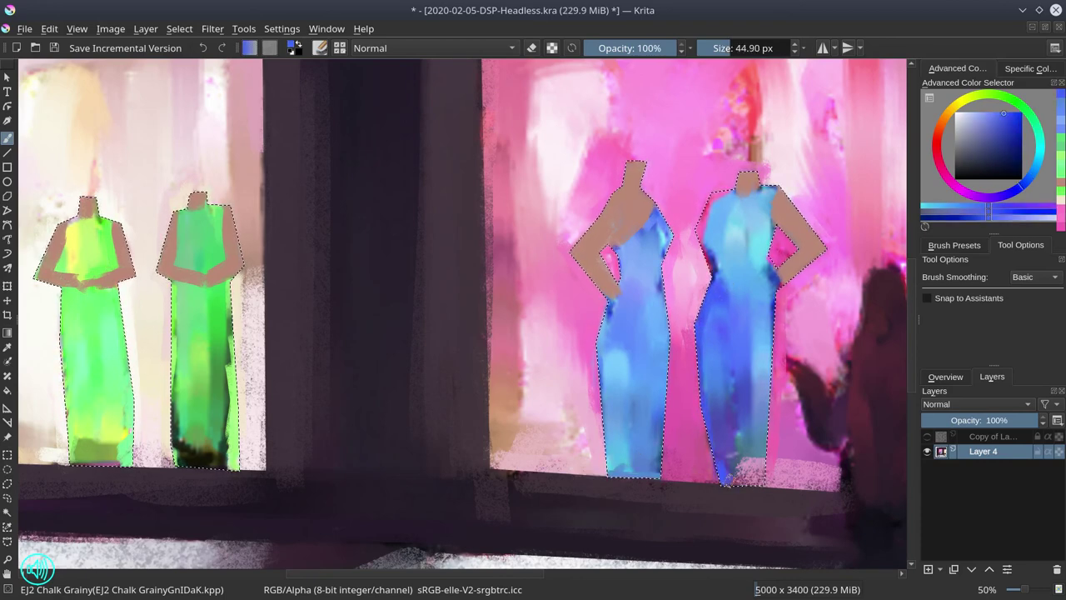
pyautogui.keyDown('ctrl'); pyautogui.click(744, 433); pyautogui.keyUp('ctrl')
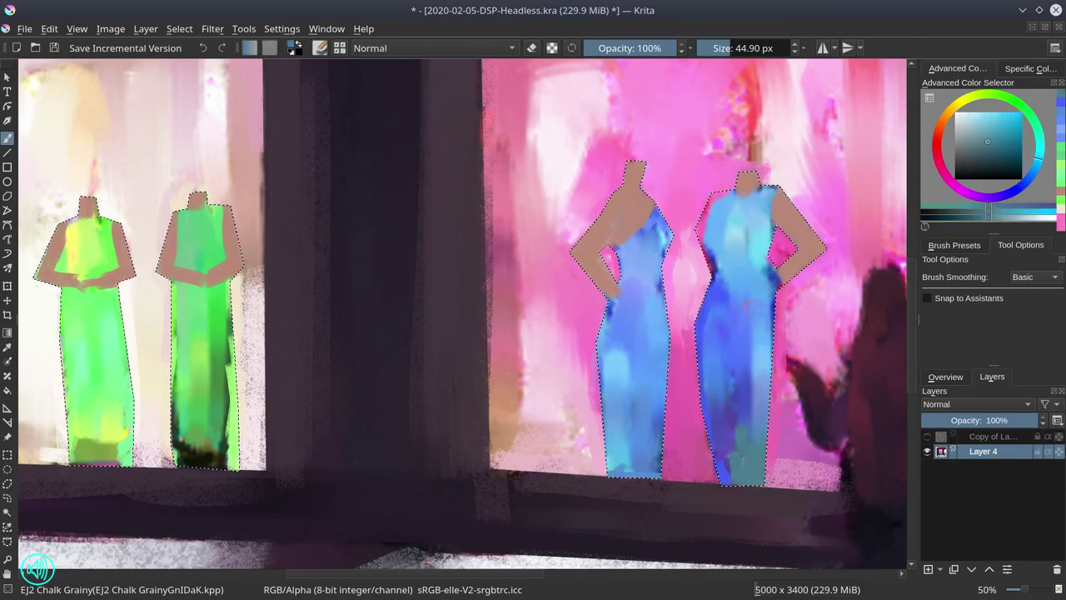
# Touch up the second blue dress's shoulders, neckline and waist edge beside the bent arm in sampled light blues.
pyautogui.keyDown('ctrl'); pyautogui.click(723, 211); pyautogui.keyUp('ctrl')
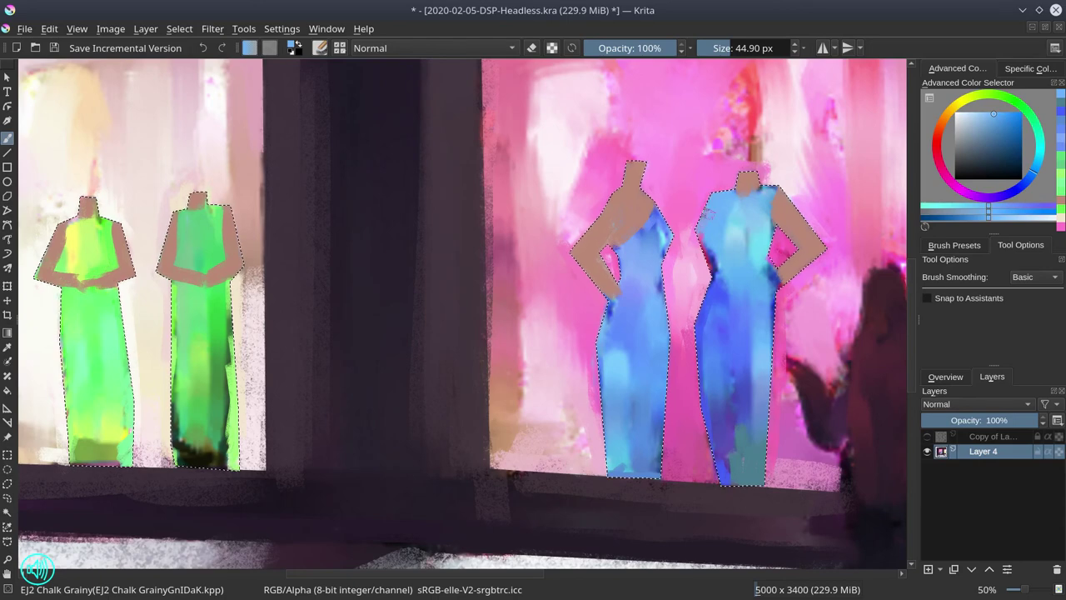
pyautogui.keyDown('ctrl'); pyautogui.click(759, 236); pyautogui.keyUp('ctrl')
pyautogui.moveTo(766, 252); pyautogui.dragTo(776, 280)
pyautogui.keyDown('ctrl'); pyautogui.click(791, 262); pyautogui.keyUp('ctrl')
pyautogui.keyDown('ctrl'); pyautogui.click(753, 201); pyautogui.keyUp('ctrl')
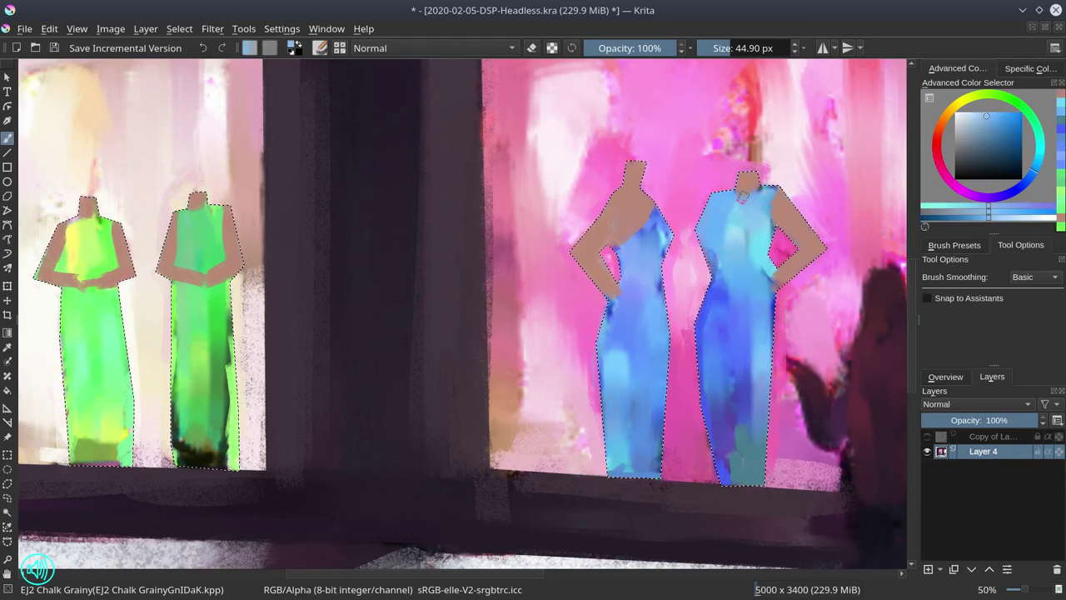
pyautogui.keyDown('ctrl'); pyautogui.click(761, 197); pyautogui.keyUp('ctrl')
pyautogui.moveTo(764, 193); pyautogui.dragTo(773, 186)
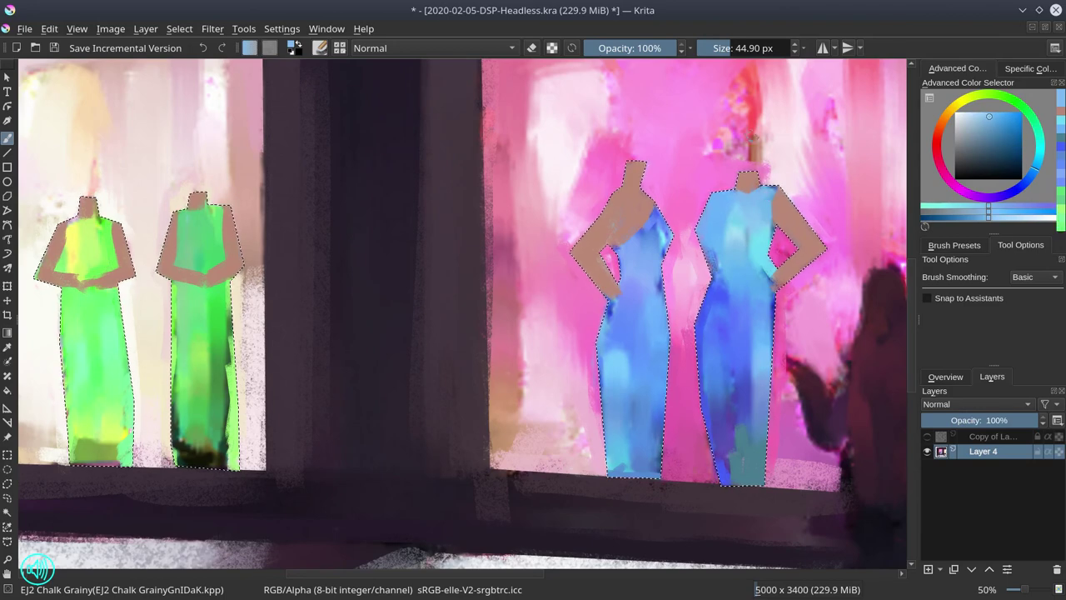
# Paint a dark maroon shadow under the one-shouldered mannequin's arm with a 24 px brush, then sample the skin tone.
pyautogui.keyDown('ctrl'); pyautogui.click(826, 388); pyautogui.keyUp('ctrl')
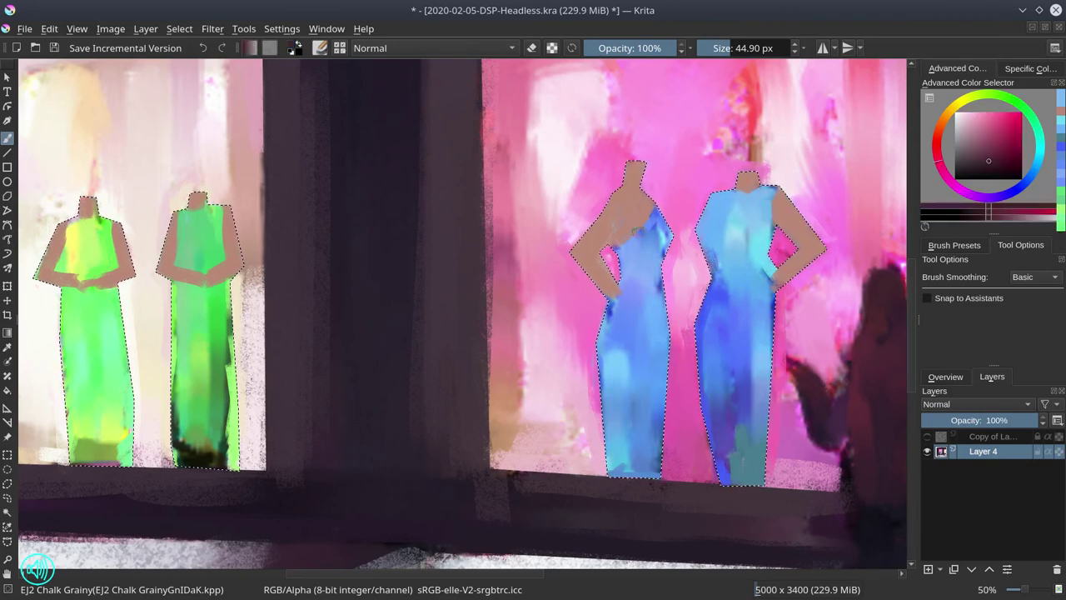
pyautogui.keyDown('shift'); pyautogui.moveTo(643, 233); pyautogui.dragTo(607, 244); pyautogui.keyUp('shift')
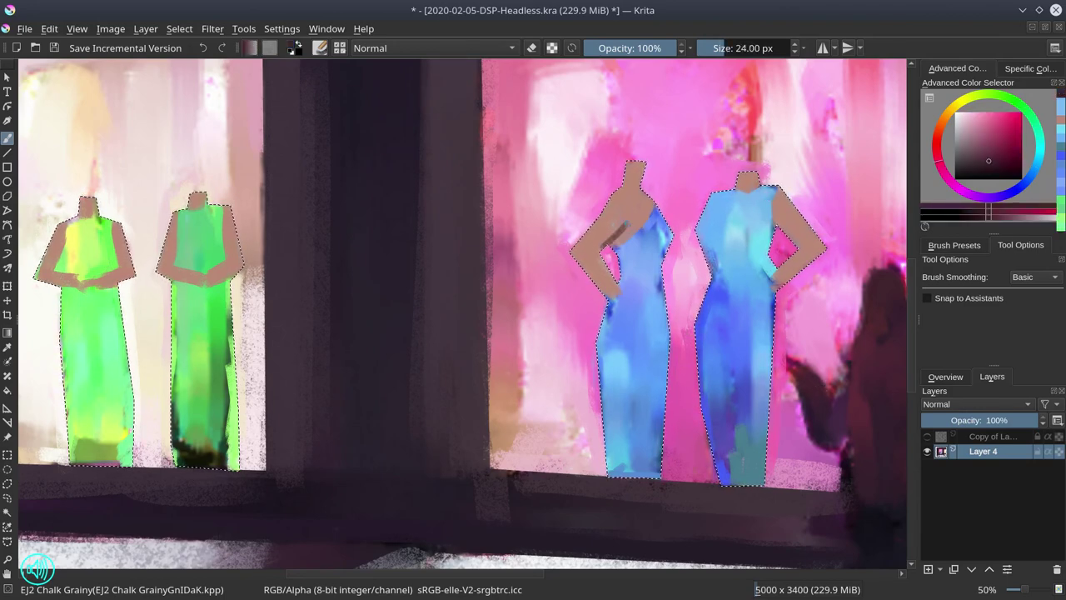
pyautogui.keyDown('ctrl'); pyautogui.click(612, 238); pyautogui.keyUp('ctrl')
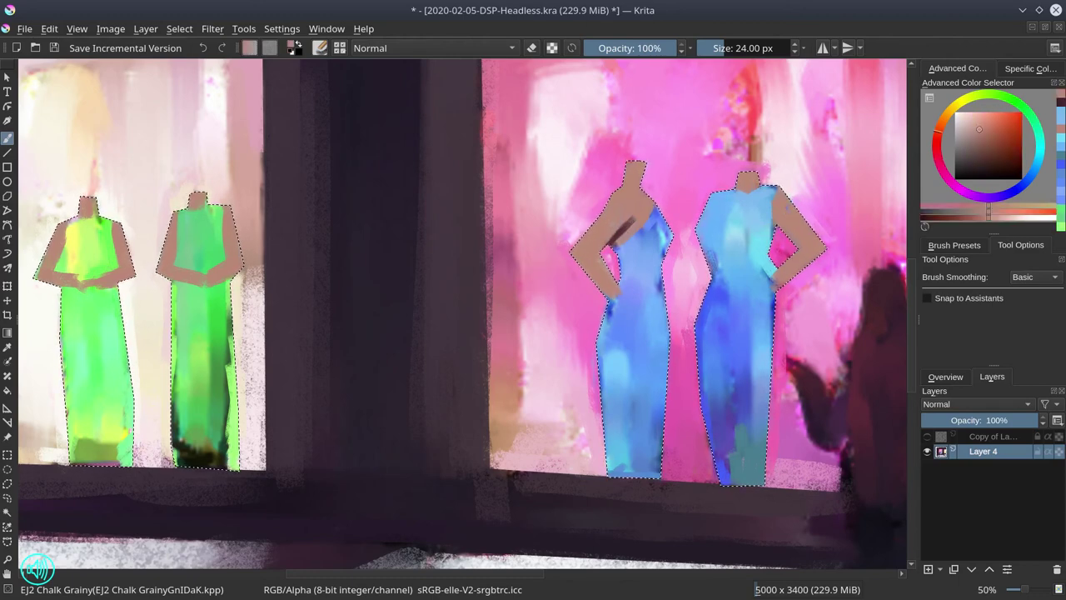
# Paint lighter skin highlights on the mannequins' arms, shoulders and necks with a 35.95 px brush, and save the painting.
pyautogui.click(971, 123)
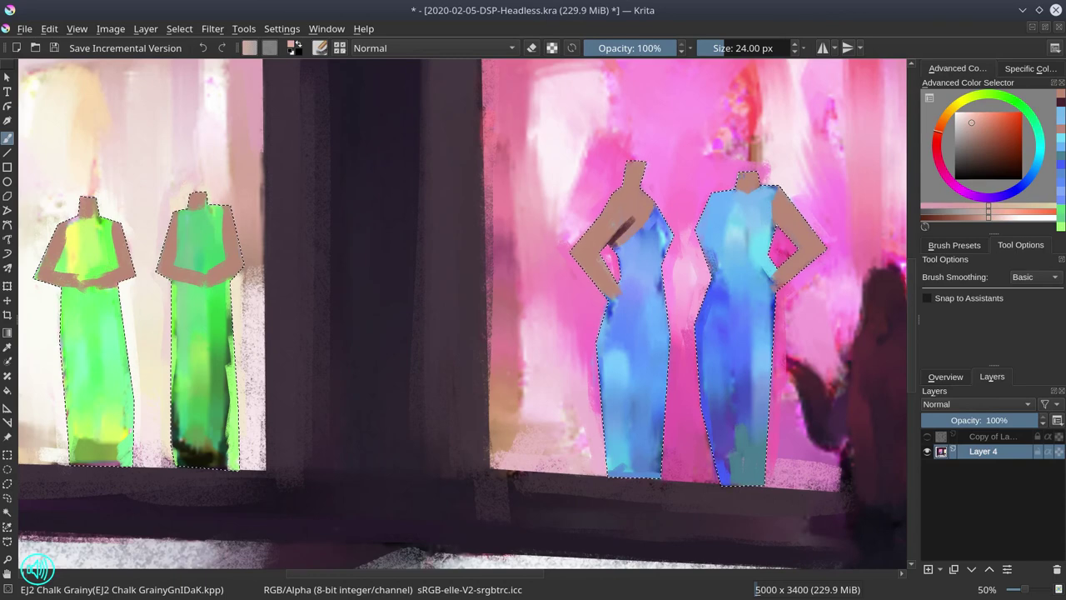
pyautogui.keyDown('shift'); pyautogui.moveTo(784, 193); pyautogui.dragTo(792, 193); pyautogui.keyUp('shift')
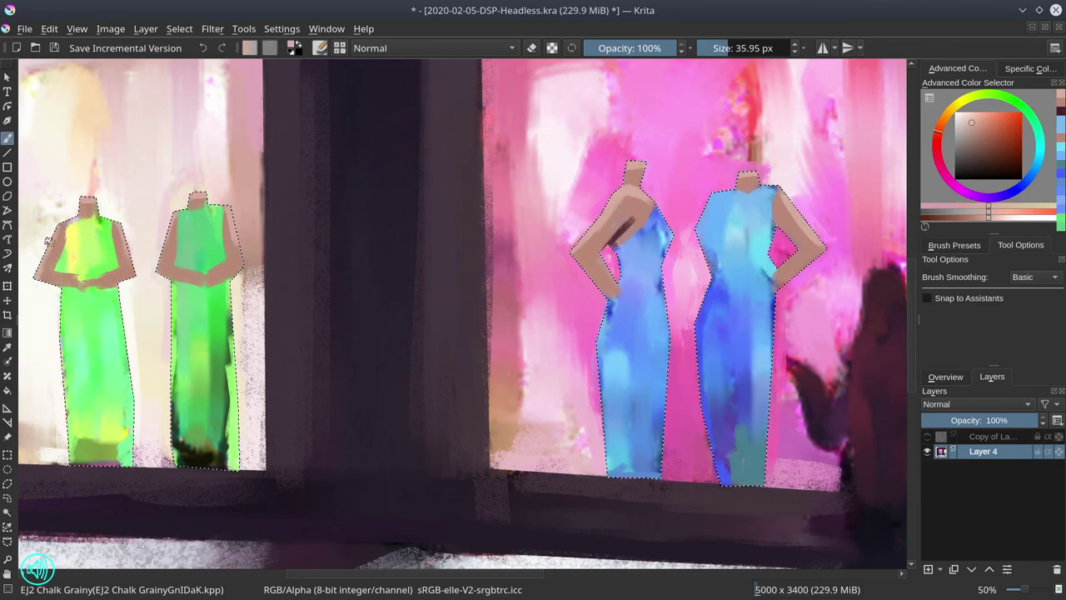
pyautogui.click(57, 48)
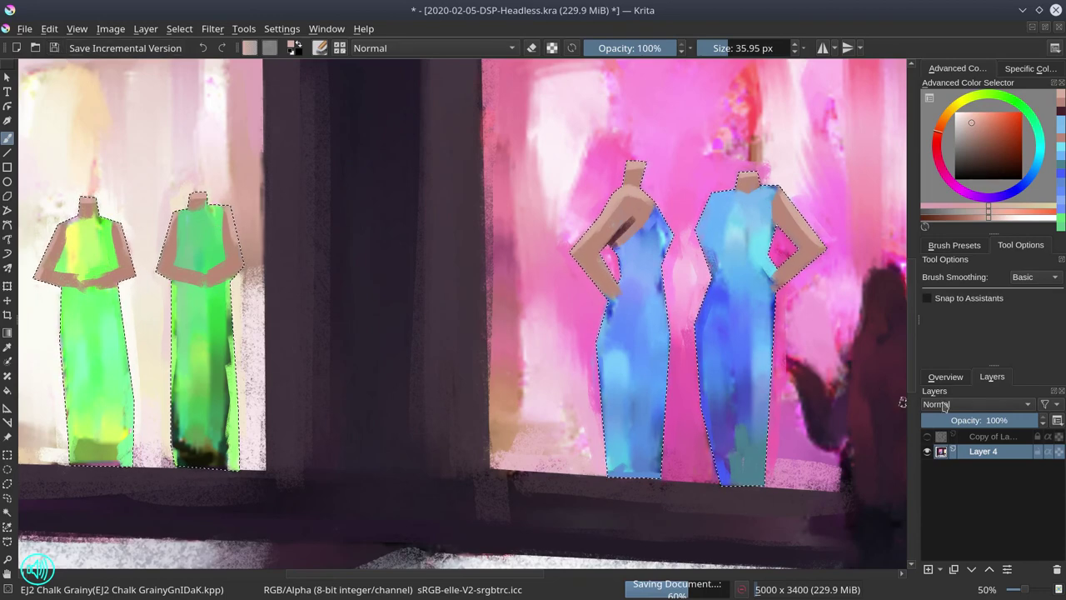
# Show the painting's overview and invert the selection to make the area around the mannequins paintable.
pyautogui.click(955, 379)
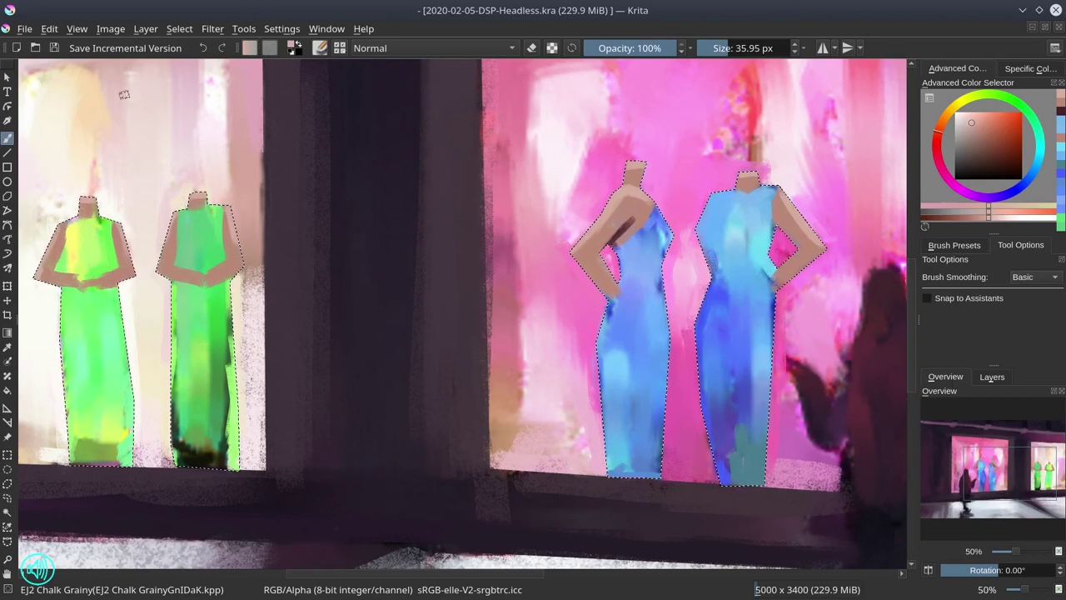
pyautogui.click(178, 30)
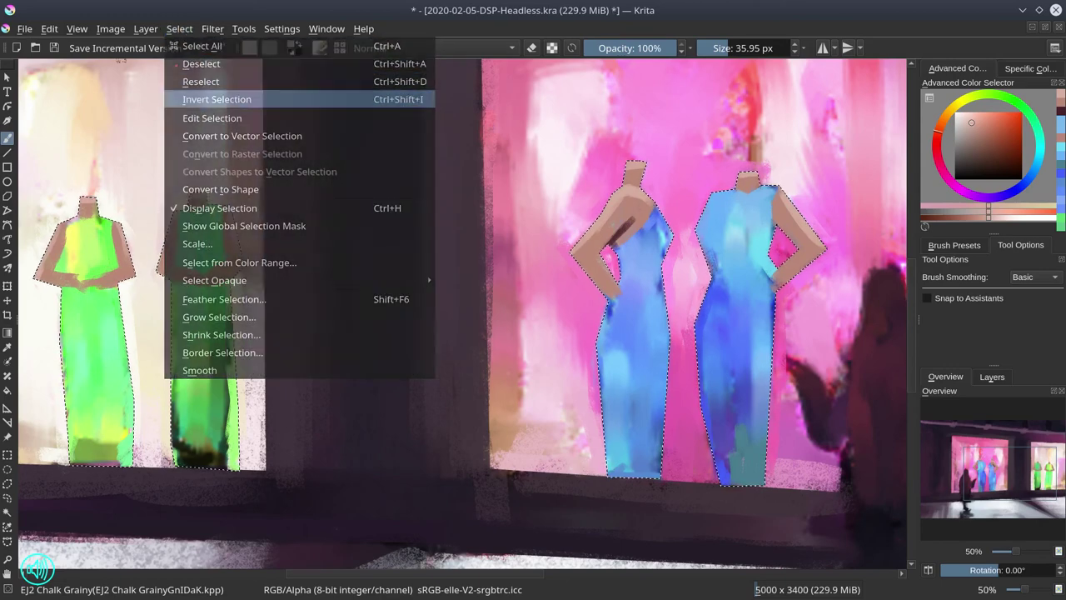
pyautogui.click(214, 99)
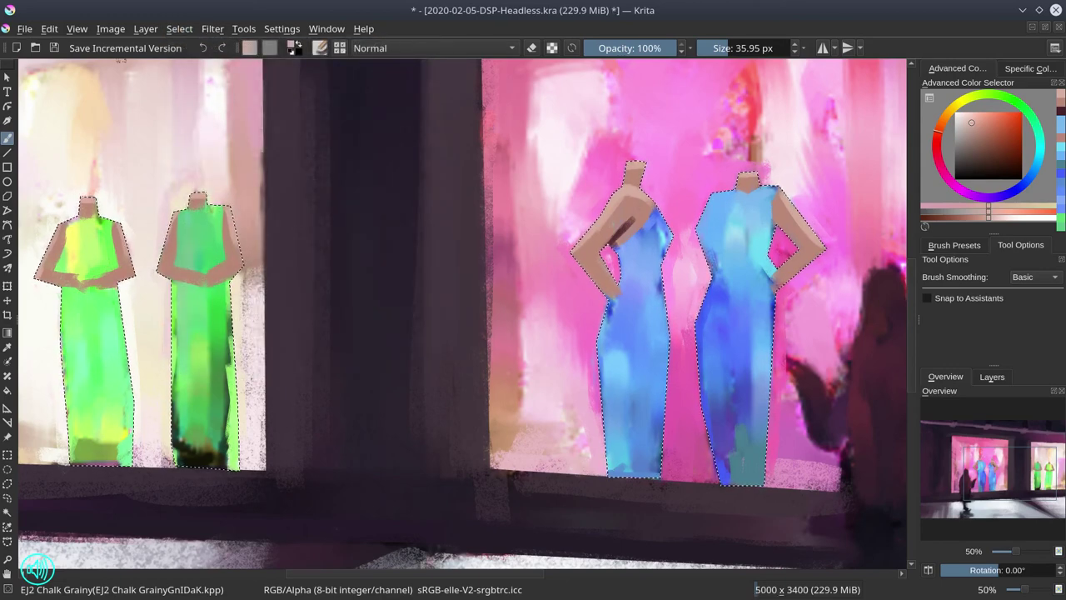
# Paint the background around the two blue-dressed mannequins in sampled pink with an 88.84 px brush.
pyautogui.keyDown('ctrl'); pyautogui.click(671, 160); pyautogui.keyUp('ctrl')
pyautogui.keyDown('shift'); pyautogui.moveTo(661, 166); pyautogui.dragTo(690, 167); pyautogui.keyUp('shift')
pyautogui.moveTo(550, 170)
pyautogui.mouseDown()
pyautogui.moveTo(812, 160)
pyautogui.moveTo(571, 200)
pyautogui.moveTo(783, 181)
pyautogui.moveTo(586, 226)
pyautogui.moveTo(735, 220)
pyautogui.moveTo(830, 248)
pyautogui.moveTo(615, 294)
pyautogui.moveTo(727, 262)
pyautogui.mouseUp()
pyautogui.hotkey('ctrl', 'z')
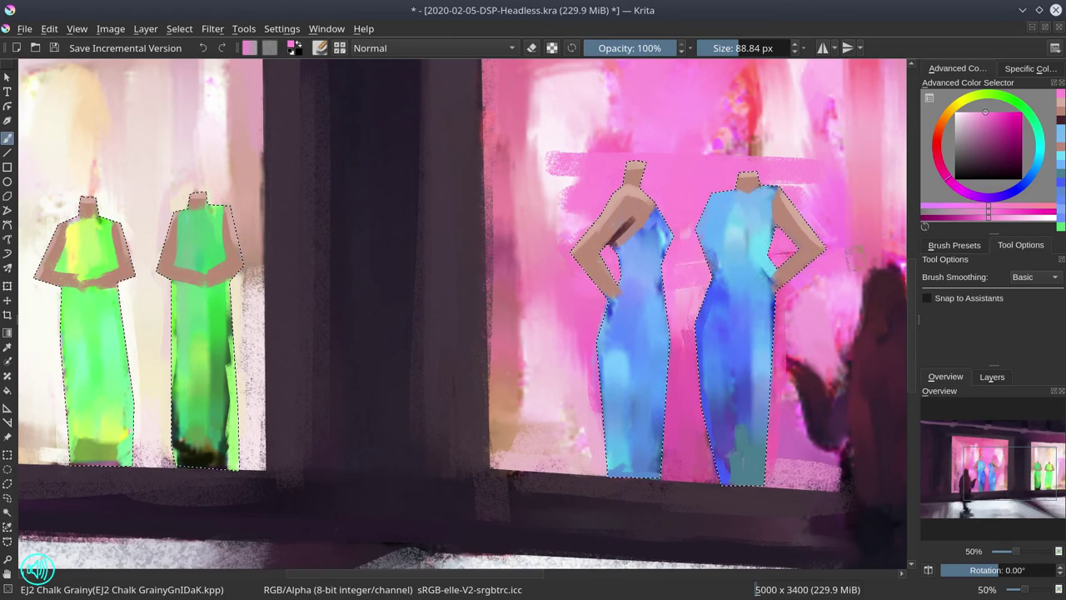
pyautogui.moveTo(855, 258); pyautogui.dragTo(619, 234)
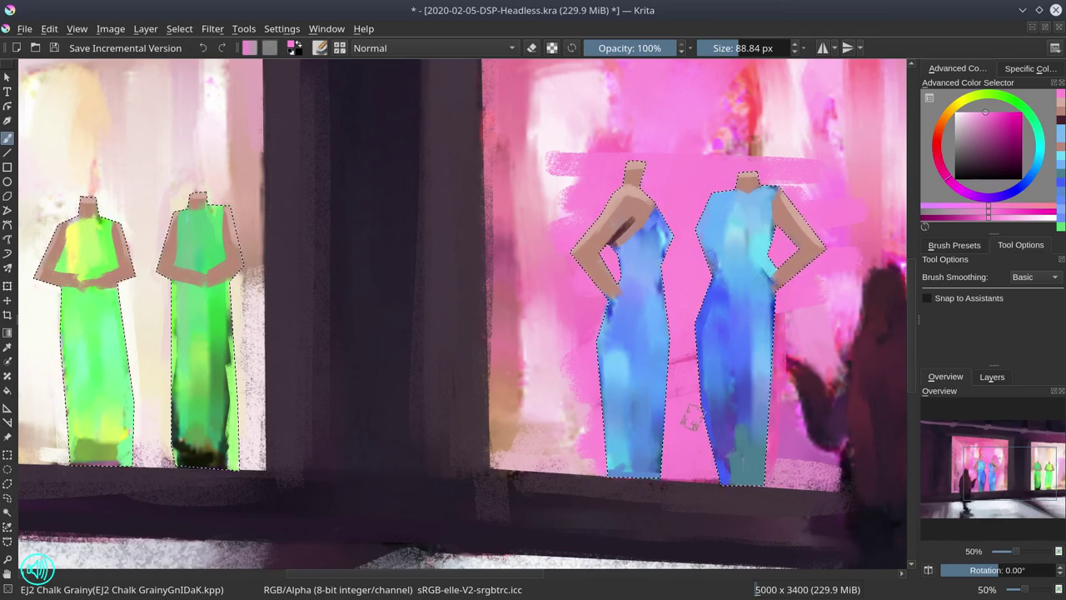
# Paint the window background around the two green-dressed mannequins in a sampled off-white.
pyautogui.click(110, 258)
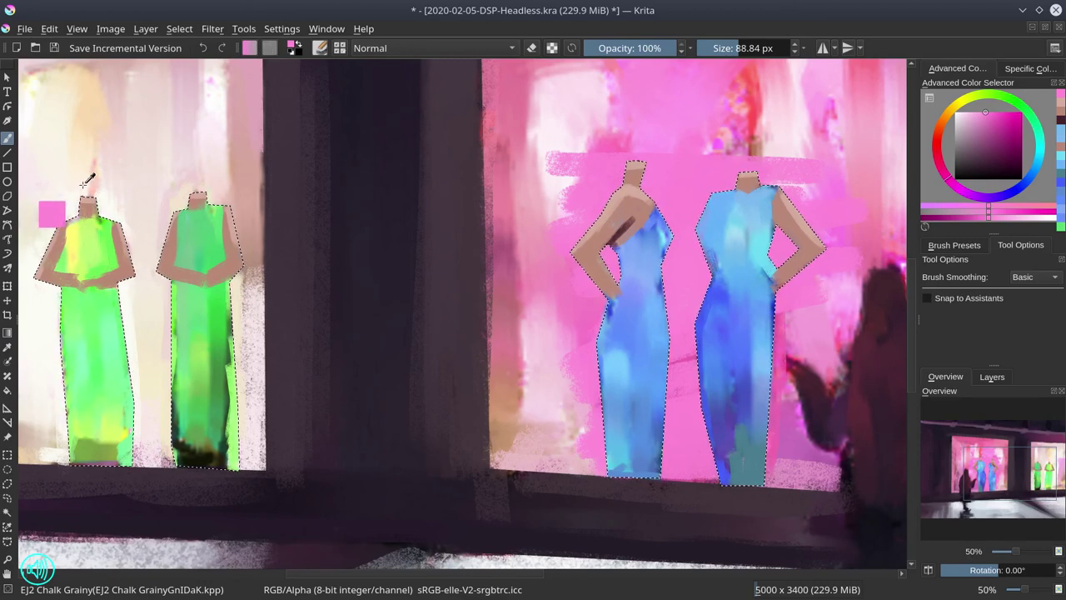
pyautogui.keyDown('ctrl'); pyautogui.click(52, 205); pyautogui.keyUp('ctrl')
pyautogui.moveTo(243, 189); pyautogui.dragTo(104, 207)
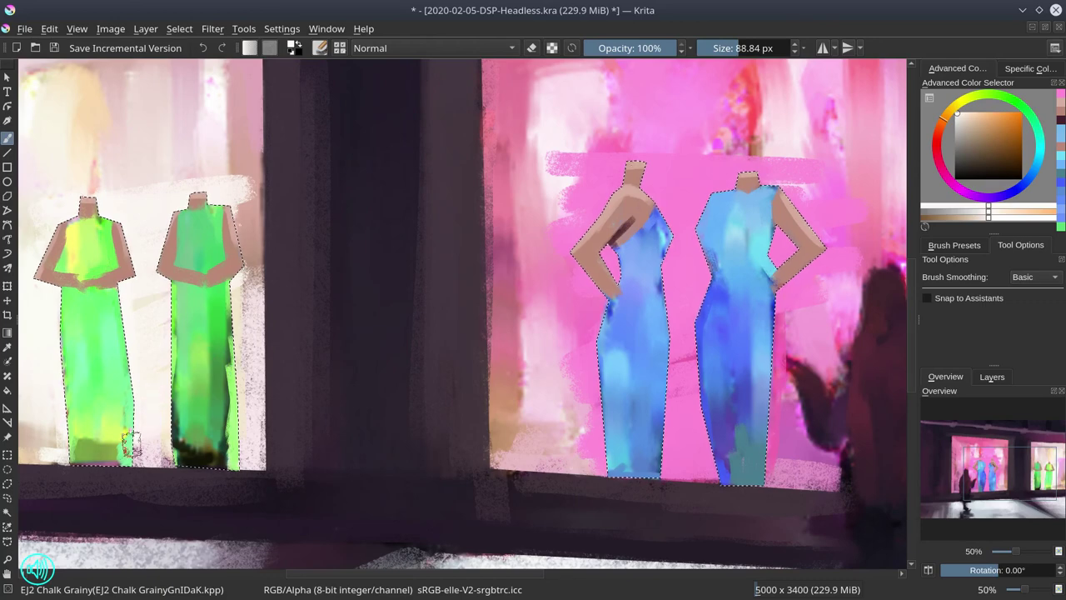
pyautogui.moveTo(131, 443)
pyautogui.mouseDown()
pyautogui.moveTo(172, 447)
pyautogui.moveTo(250, 283)
pyautogui.mouseUp()
pyautogui.moveTo(236, 194)
pyautogui.mouseDown()
pyautogui.moveTo(240, 365)
pyautogui.moveTo(249, 212)
pyautogui.mouseUp()
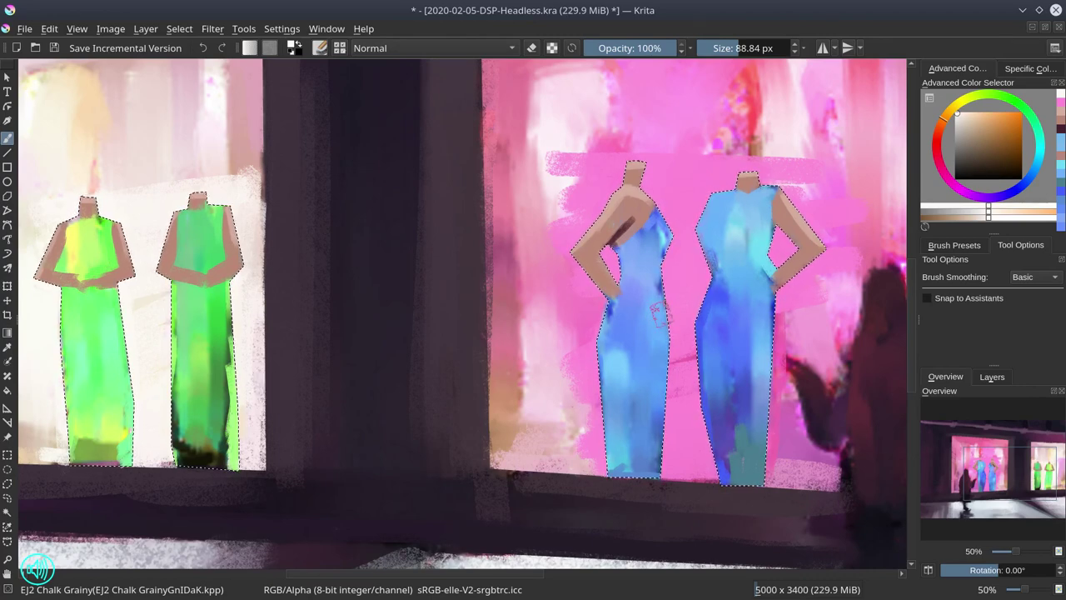
# Clear the selection and shade the one-shouldered mannequin's neck in sampled brown with an 11.85 px brush.
pyautogui.click(183, 32)
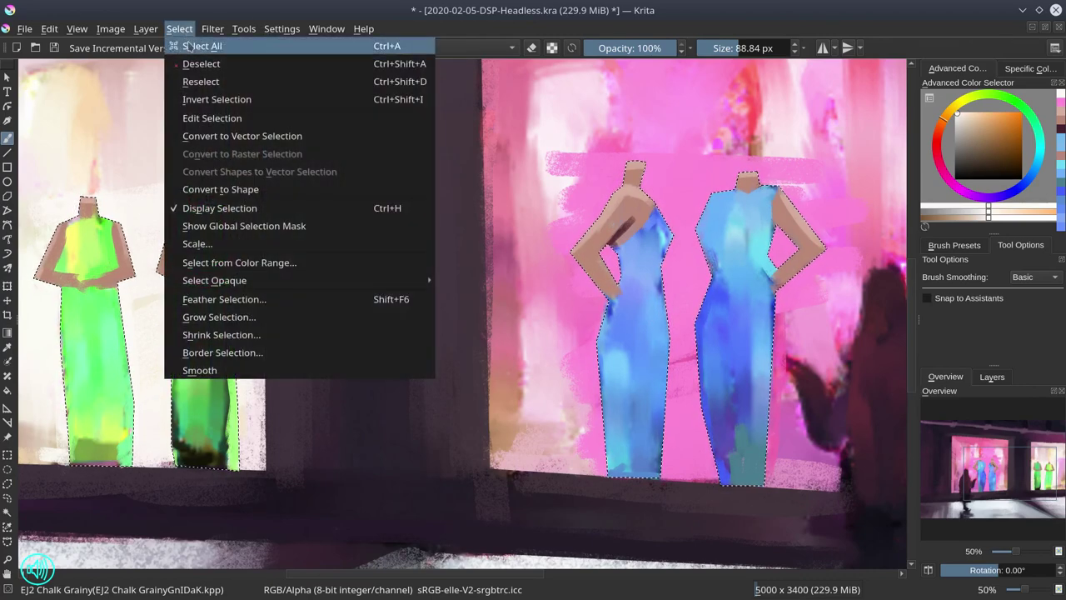
pyautogui.click(196, 62)
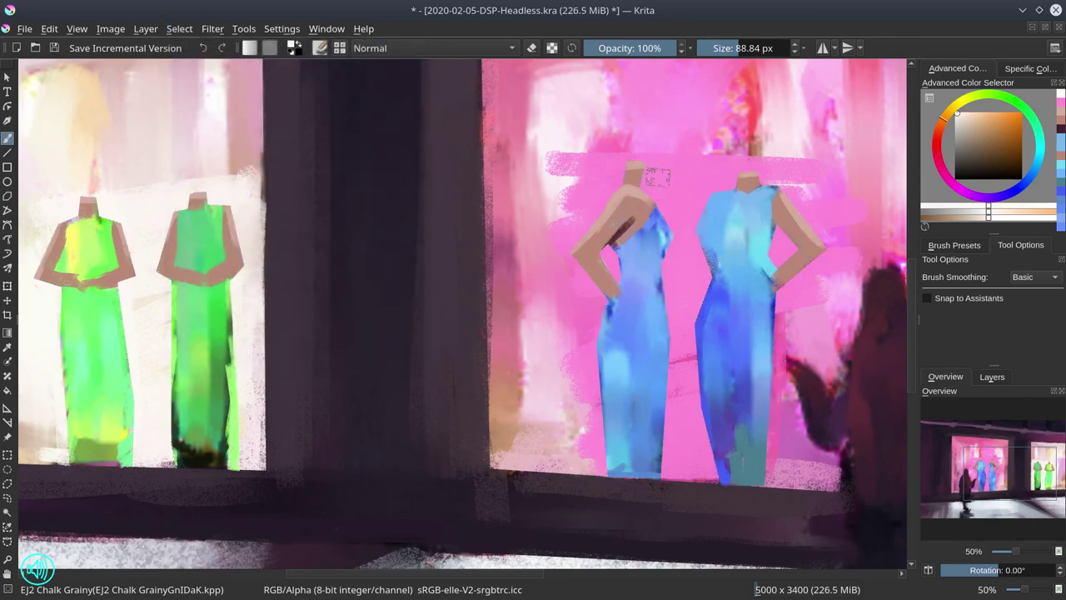
pyautogui.keyDown('ctrl'); pyautogui.click(630, 223); pyautogui.keyUp('ctrl')
pyautogui.moveTo(654, 167)
pyautogui.mouseDown()
pyautogui.moveTo(626, 167)
pyautogui.moveTo(635, 163)
pyautogui.mouseUp()
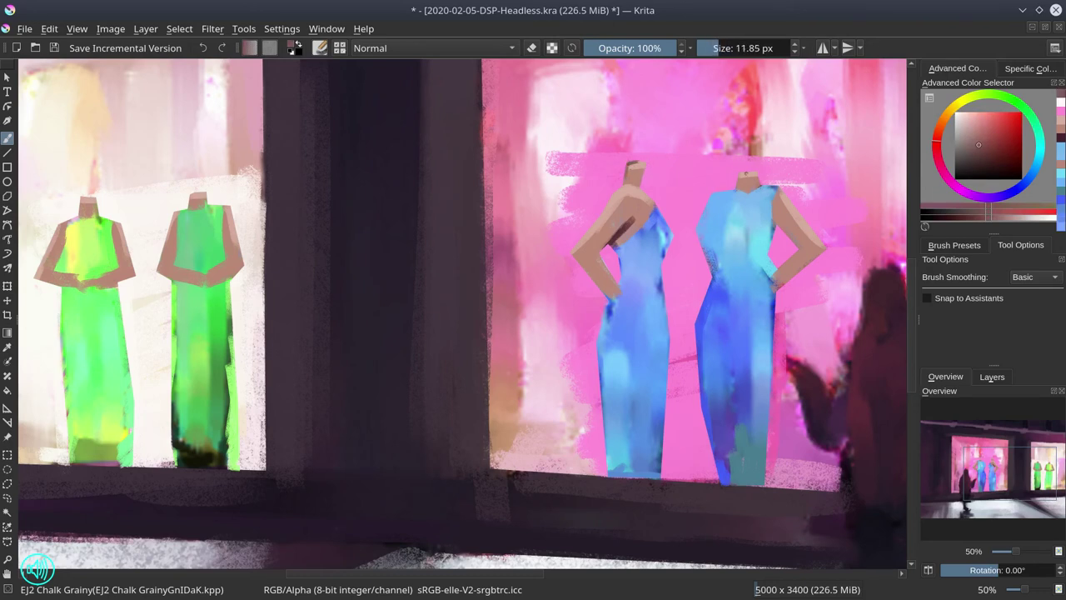
# Paint pale pink highlights on the necks and shoulders of the two blue-dressed mannequins.
pyautogui.click(962, 116)
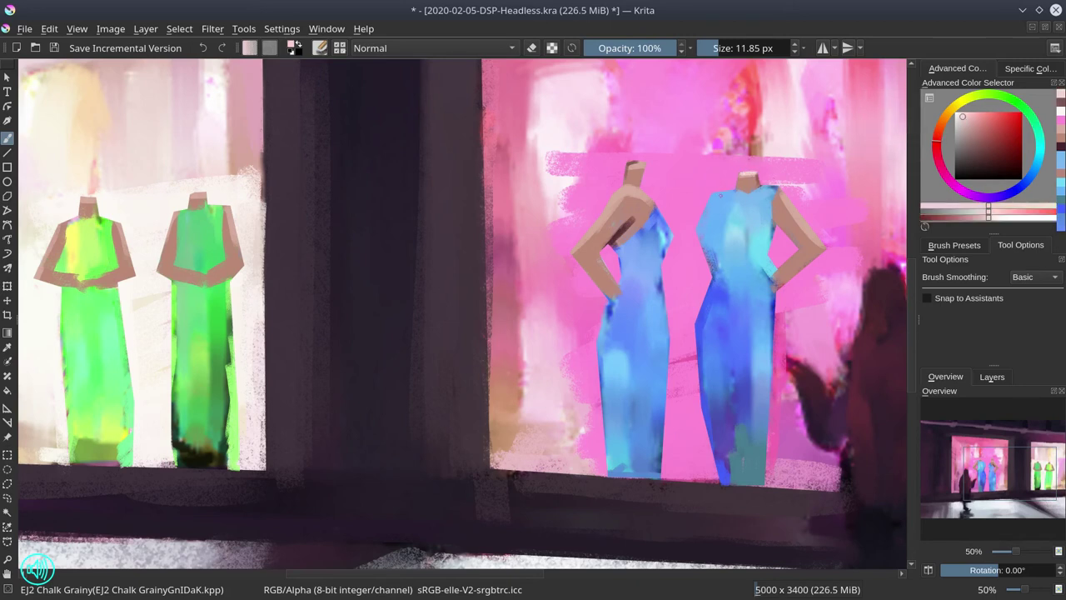
pyautogui.moveTo(721, 196)
pyautogui.mouseDown()
pyautogui.moveTo(777, 184)
pyautogui.moveTo(793, 211)
pyautogui.mouseUp()
pyautogui.moveTo(618, 195)
pyautogui.mouseDown()
pyautogui.moveTo(644, 195)
pyautogui.moveTo(597, 218)
pyautogui.mouseUp()
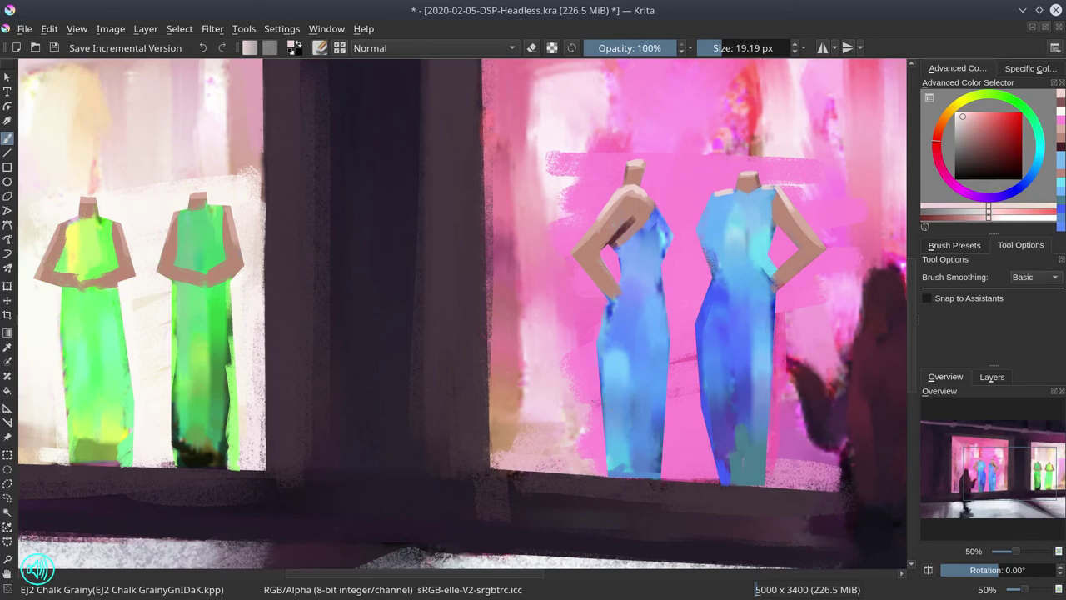
# Brush sampled pink across the window background above and beside the blue-dressed mannequins at 51.99 px, and save the painting.
pyautogui.keyDown('ctrl'); pyautogui.click(609, 147); pyautogui.keyUp('ctrl')
pyautogui.moveTo(568, 170); pyautogui.dragTo(582, 170)
pyautogui.moveTo(559, 170)
pyautogui.mouseDown()
pyautogui.moveTo(614, 113)
pyautogui.moveTo(557, 165)
pyautogui.mouseUp()
pyautogui.moveTo(612, 98)
pyautogui.mouseDown()
pyautogui.moveTo(546, 145)
pyautogui.moveTo(537, 83)
pyautogui.moveTo(528, 200)
pyautogui.moveTo(575, 233)
pyautogui.mouseUp()
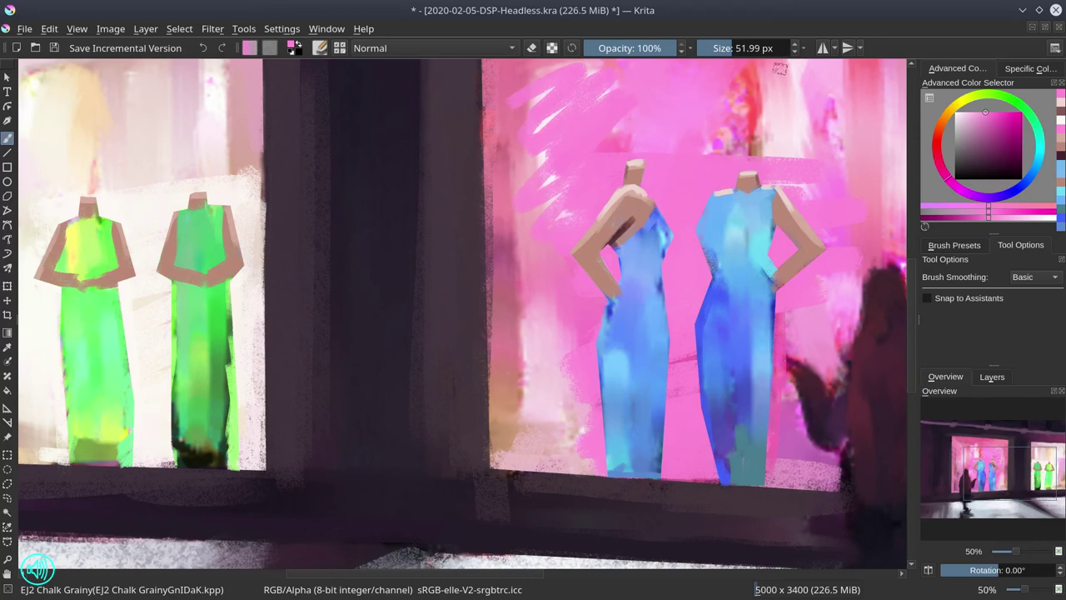
pyautogui.moveTo(798, 71)
pyautogui.mouseDown()
pyautogui.moveTo(777, 130)
pyautogui.moveTo(733, 148)
pyautogui.moveTo(823, 139)
pyautogui.moveTo(812, 151)
pyautogui.moveTo(724, 146)
pyautogui.moveTo(716, 137)
pyautogui.moveTo(743, 76)
pyautogui.mouseUp()
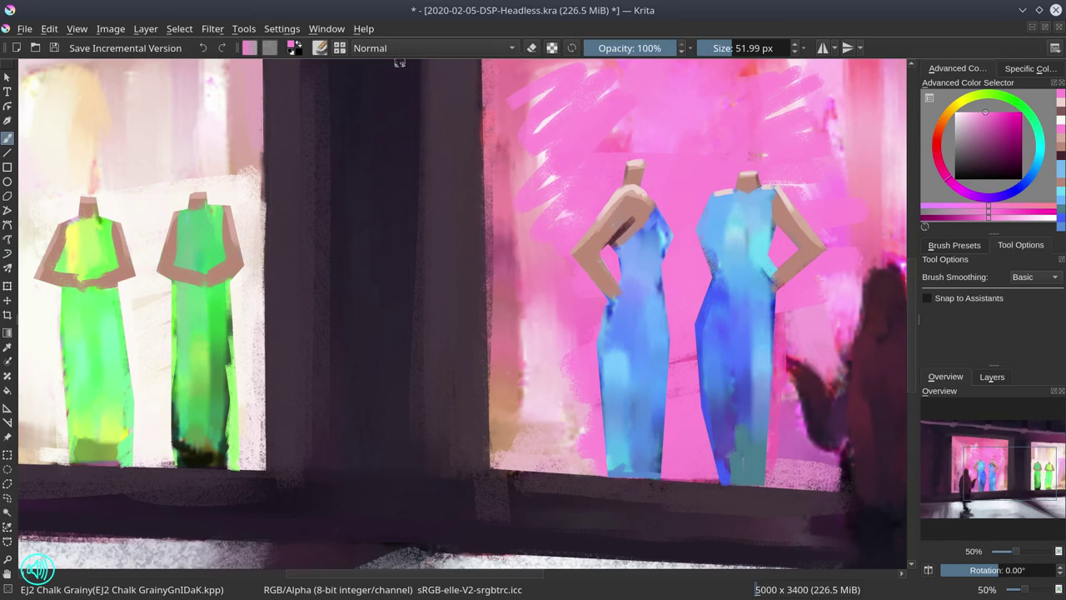
pyautogui.click(54, 50)
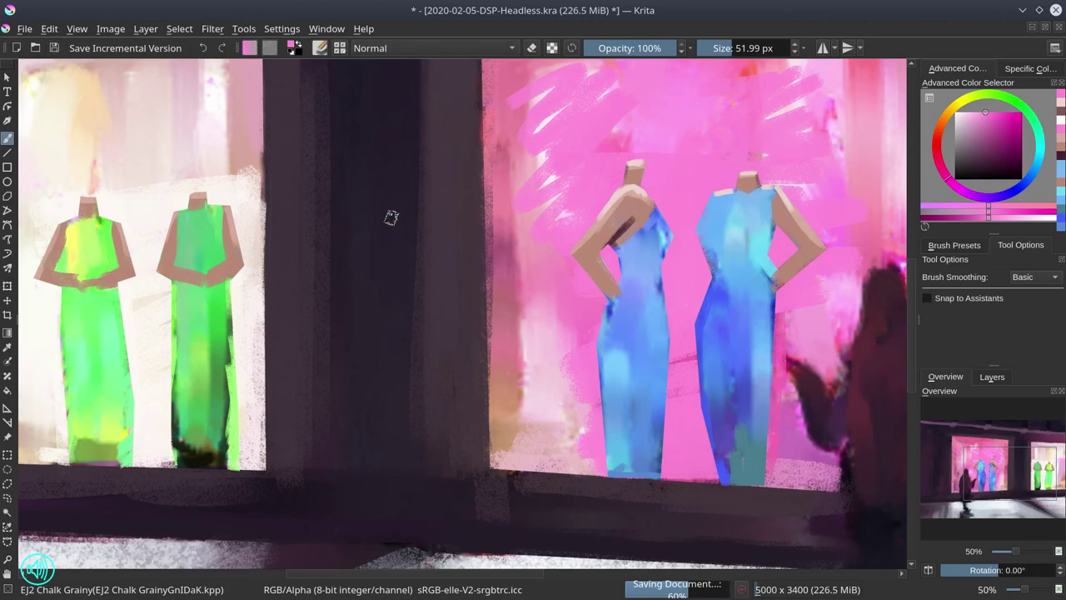
# Bring up the layer list and make the black line sketch layer above Layer 4 visible over the silhouetted figure.
pyautogui.moveTo(554, 297); pyautogui.dragTo(229, 229)
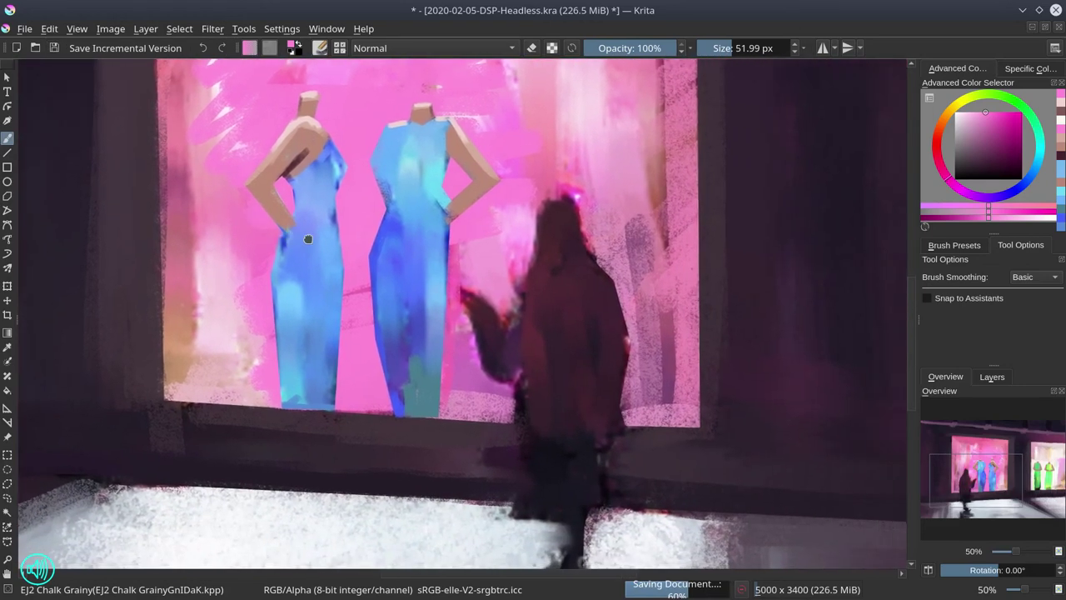
pyautogui.click(993, 378)
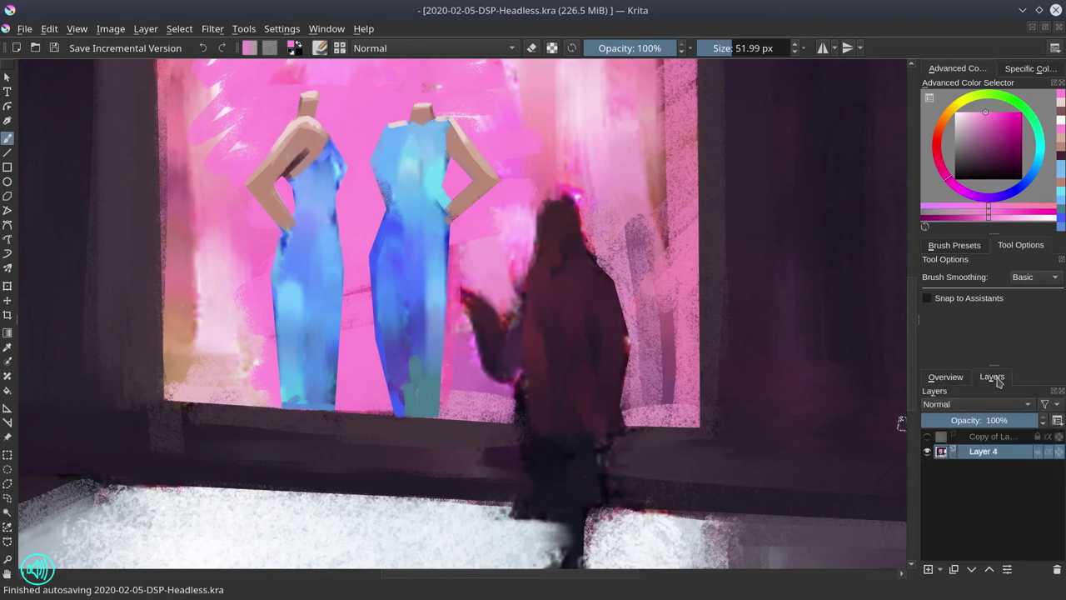
pyautogui.click(926, 436)
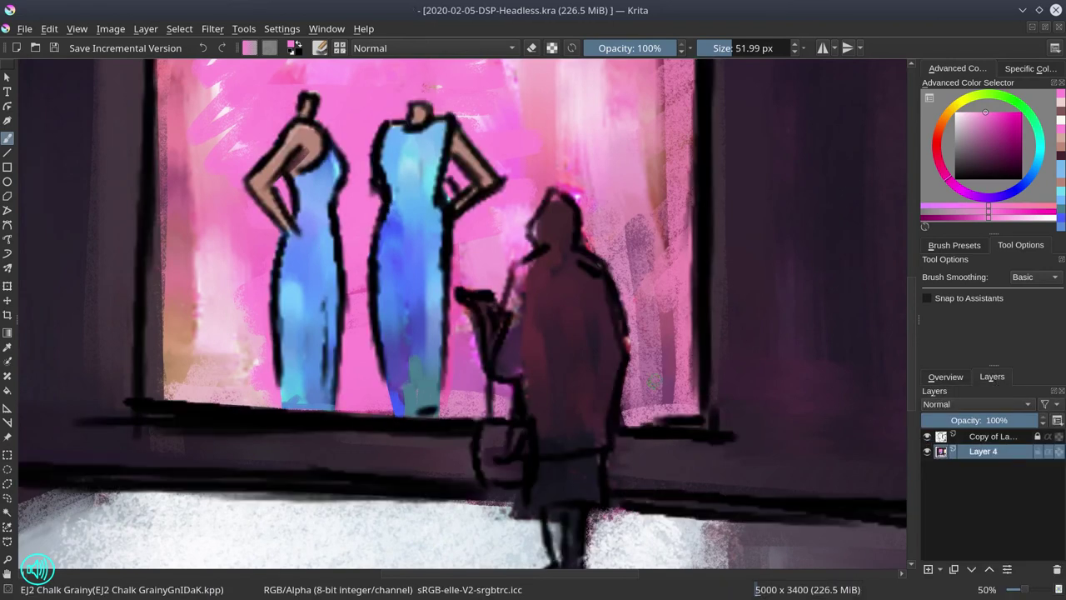
# Outline the dark figure in front of the window with a closed polygonal selection, including the raised hand, handbag, legs and head.
pyautogui.click(7, 483)
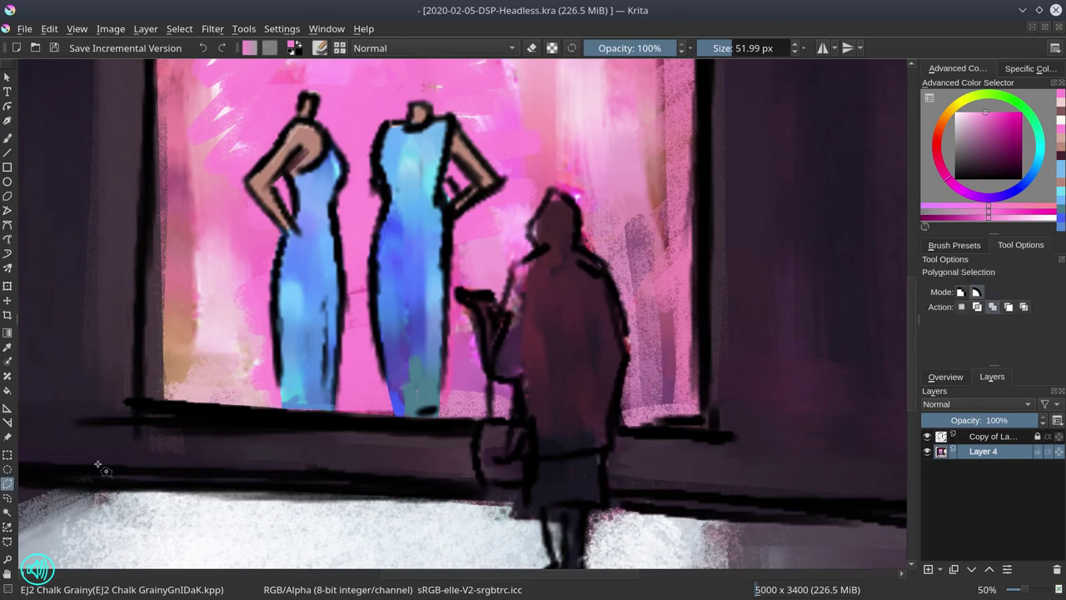
pyautogui.click(459, 289)
pyautogui.click(469, 306)
pyautogui.click(485, 360)
pyautogui.click(493, 376)
pyautogui.click(506, 380)
pyautogui.click(518, 381)
pyautogui.moveTo(515, 419); pyautogui.dragTo(498, 312)
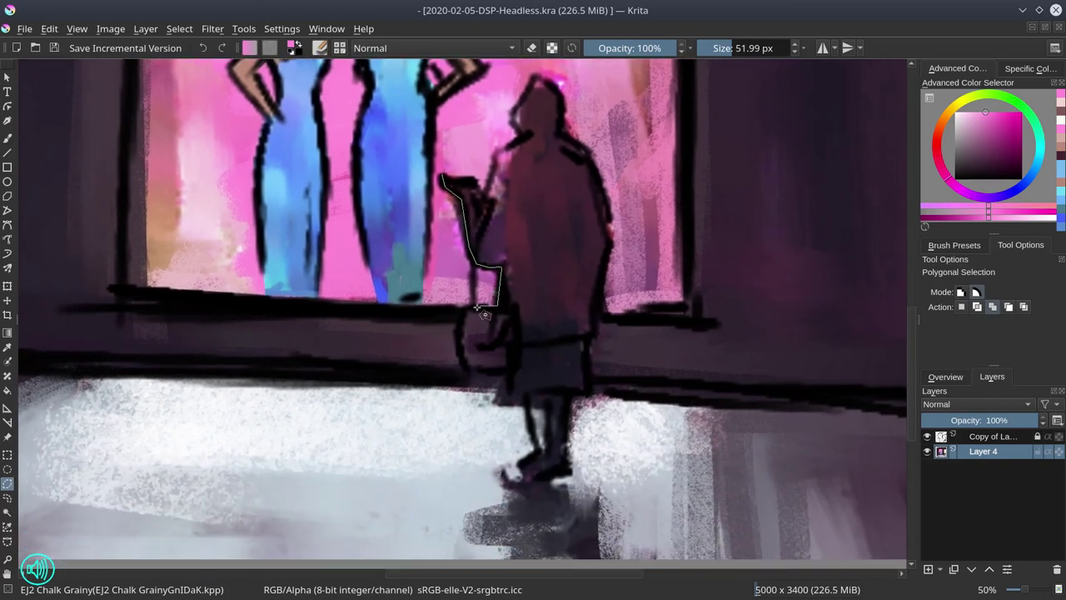
pyautogui.click(466, 305)
pyautogui.click(454, 332)
pyautogui.click(466, 369)
pyautogui.click(497, 375)
pyautogui.click(500, 402)
pyautogui.click(528, 411)
pyautogui.click(535, 456)
pyautogui.click(517, 468)
pyautogui.click(526, 475)
pyautogui.click(570, 476)
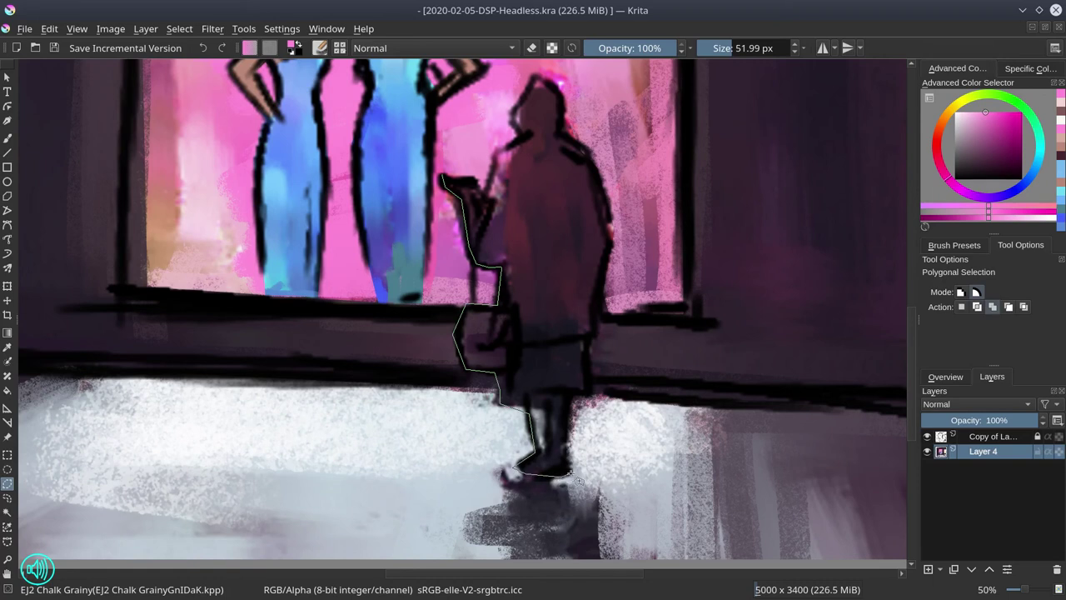
pyautogui.click(572, 394)
pyautogui.click(588, 412)
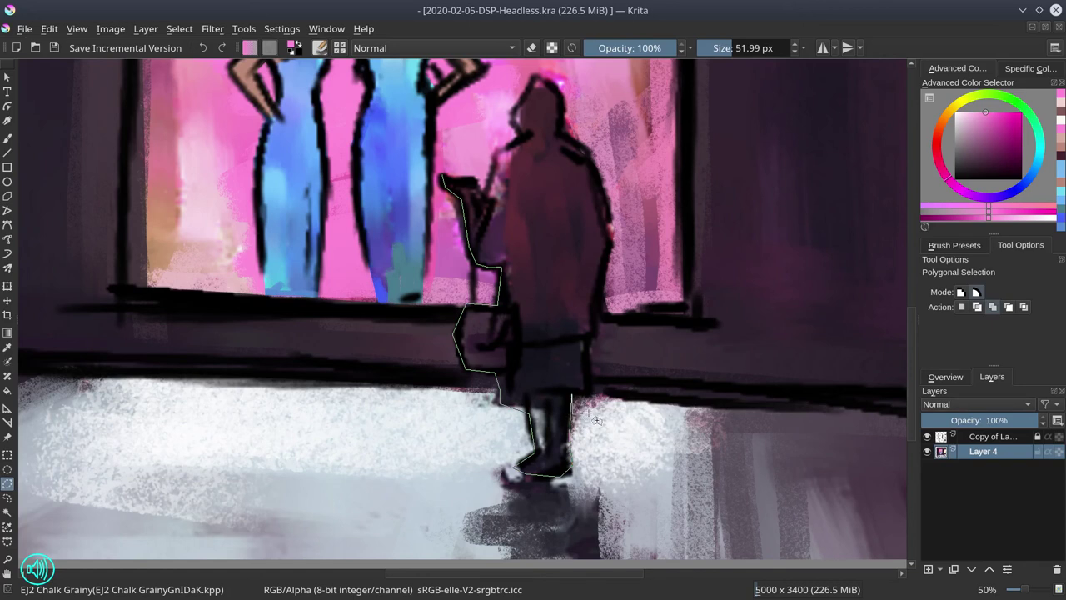
pyautogui.click(586, 339)
pyautogui.click(596, 337)
pyautogui.click(593, 298)
pyautogui.click(608, 223)
pyautogui.click(598, 176)
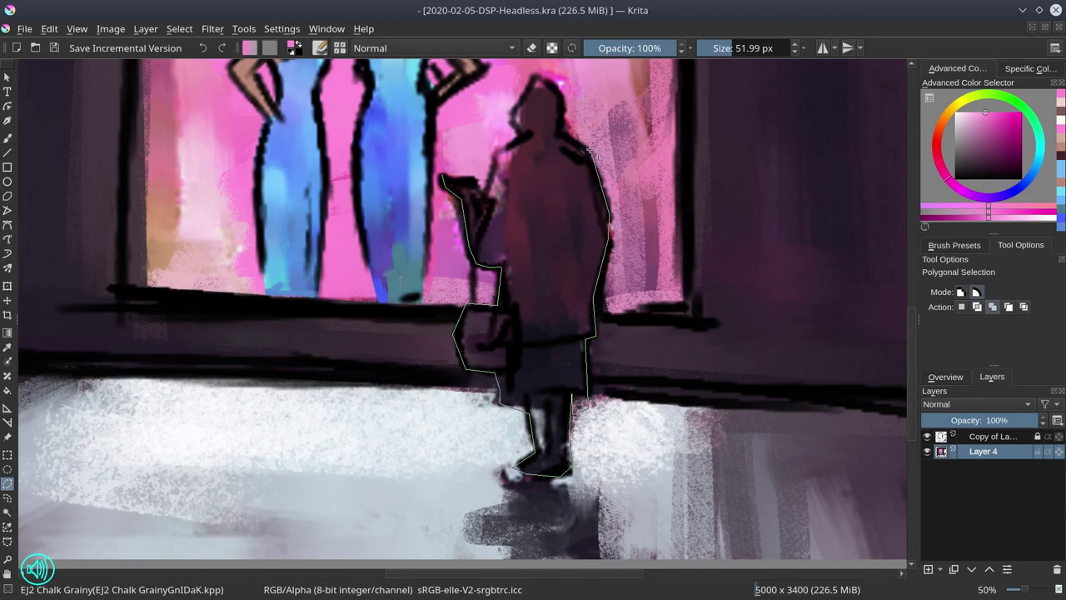
pyautogui.click(586, 150)
pyautogui.click(560, 134)
pyautogui.click(563, 90)
pyautogui.click(539, 75)
pyautogui.click(515, 109)
pyautogui.click(513, 135)
pyautogui.click(500, 151)
pyautogui.click(491, 175)
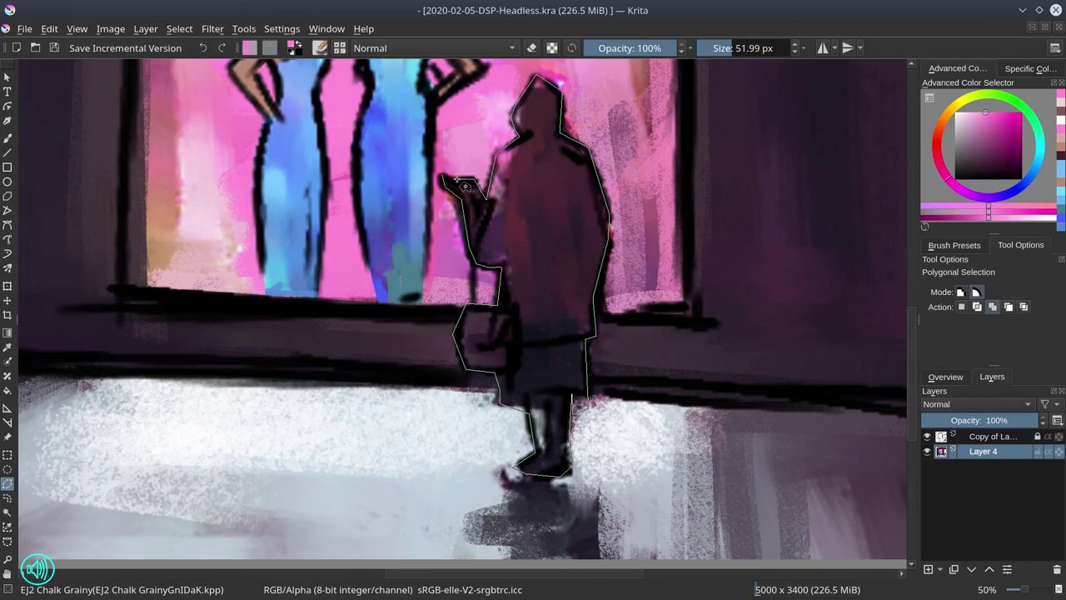
pyautogui.doubleClick(454, 179)
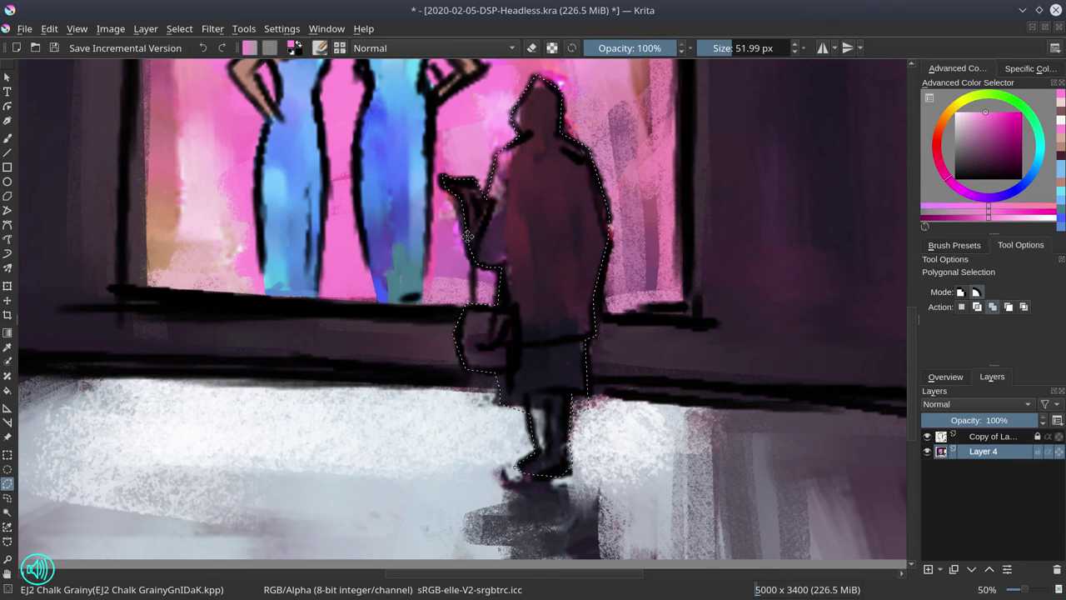
# Invert the selection to cover everything outside the figure and hide the line sketch layer above Layer 4.
pyautogui.click(180, 30)
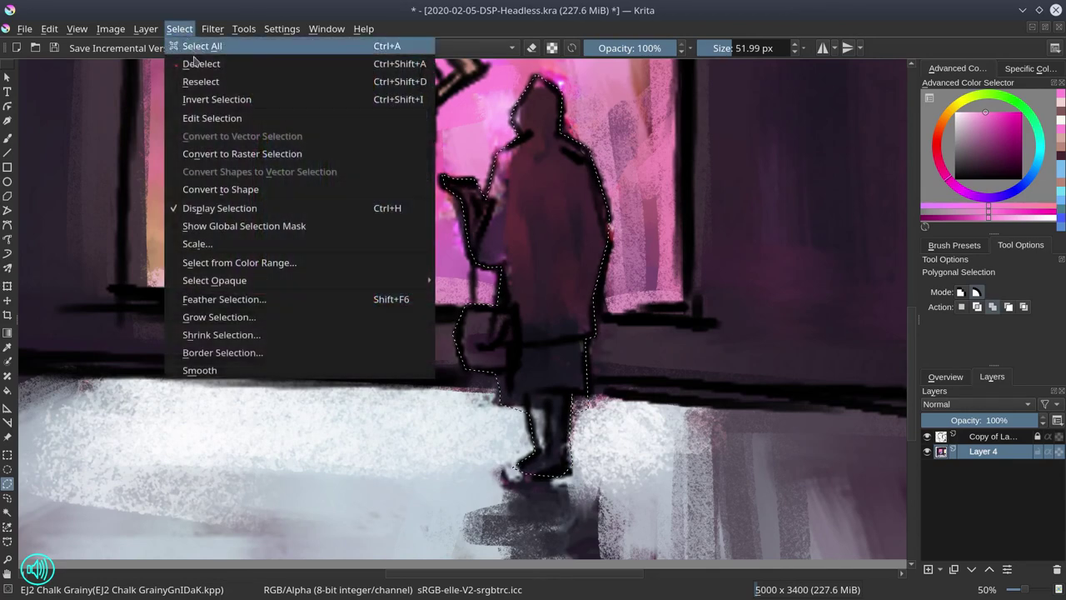
pyautogui.click(199, 101)
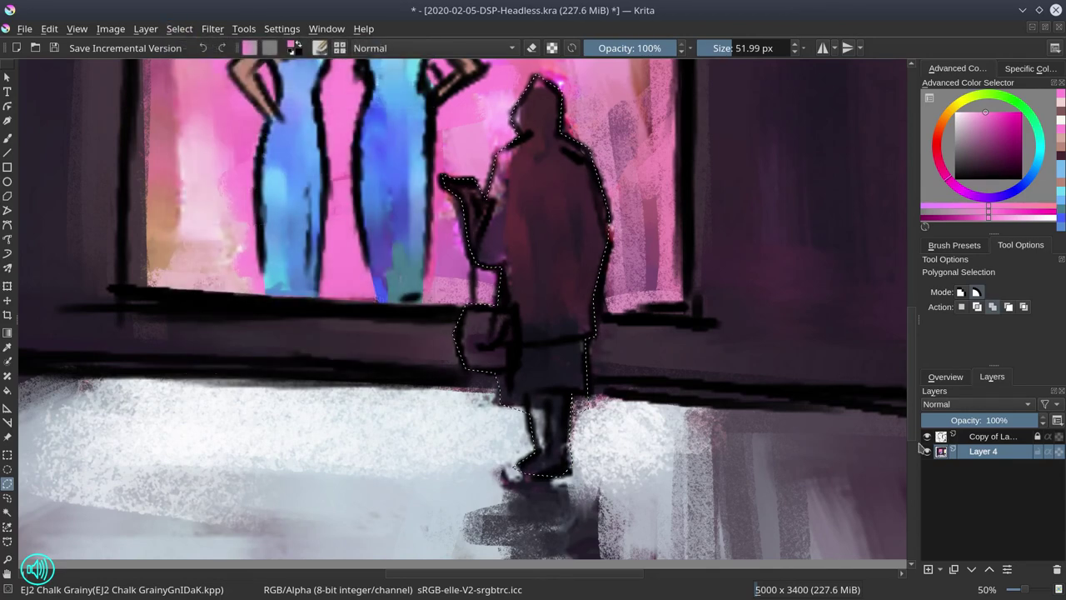
pyautogui.click(926, 437)
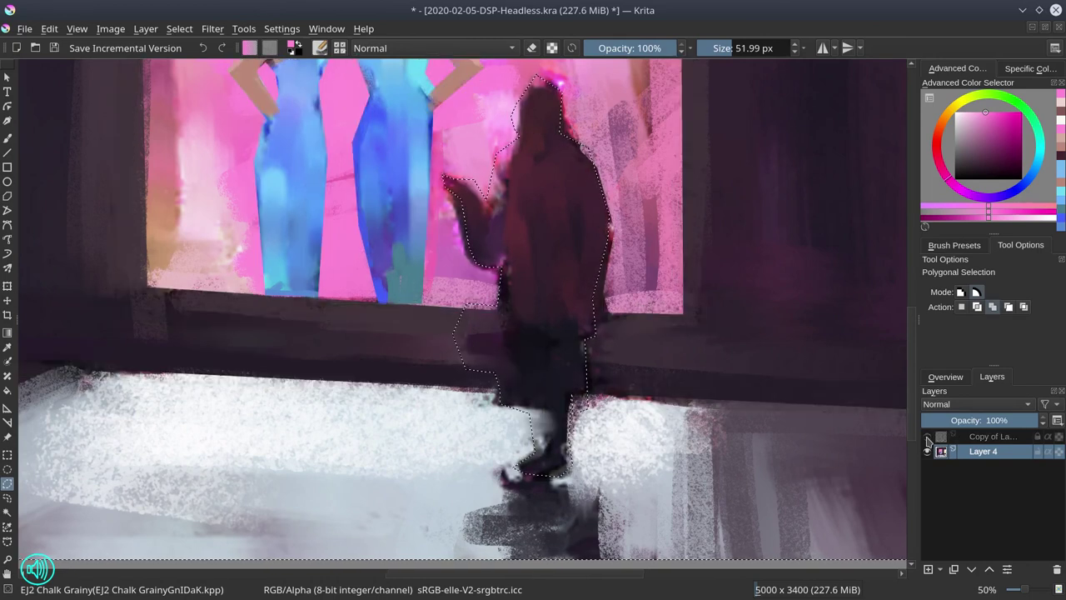
# Brush sampled pinks over the window background around the figure's head, shoulders and raised arm at 69.26 px.
pyautogui.click(8, 137)
pyautogui.click(415, 244)
pyautogui.keyDown('ctrl'); pyautogui.click(445, 215); pyautogui.keyUp('ctrl')
pyautogui.keyDown('shift'); pyautogui.moveTo(454, 163); pyautogui.dragTo(463, 163); pyautogui.keyUp('shift')
pyautogui.click(503, 171)
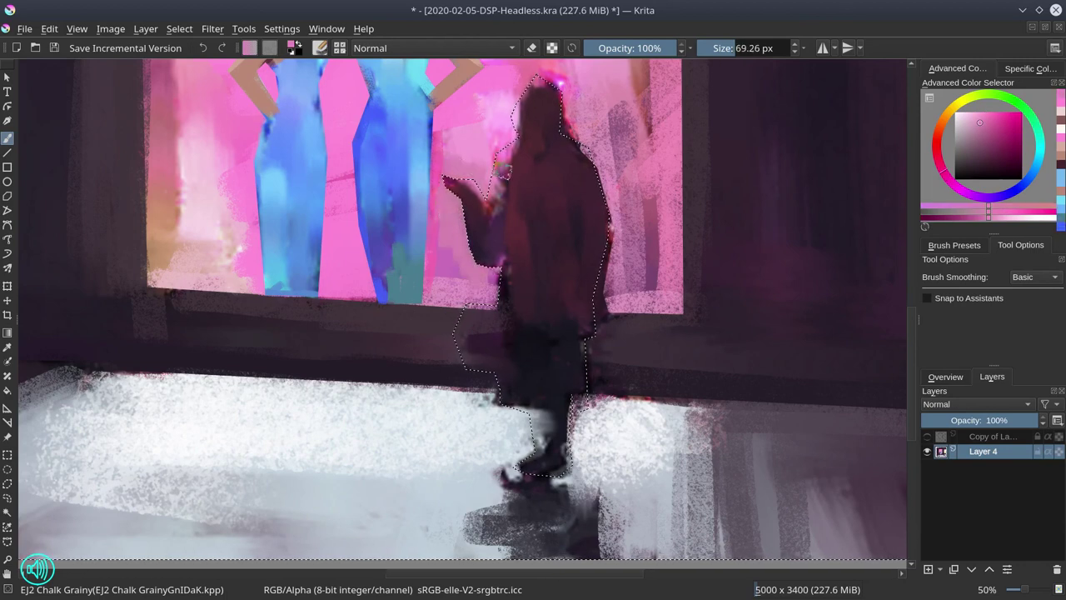
pyautogui.keyDown('ctrl'); pyautogui.click(499, 130); pyautogui.keyUp('ctrl')
pyautogui.moveTo(524, 131)
pyautogui.mouseDown()
pyautogui.moveTo(497, 131)
pyautogui.moveTo(466, 107)
pyautogui.moveTo(444, 212)
pyautogui.mouseUp()
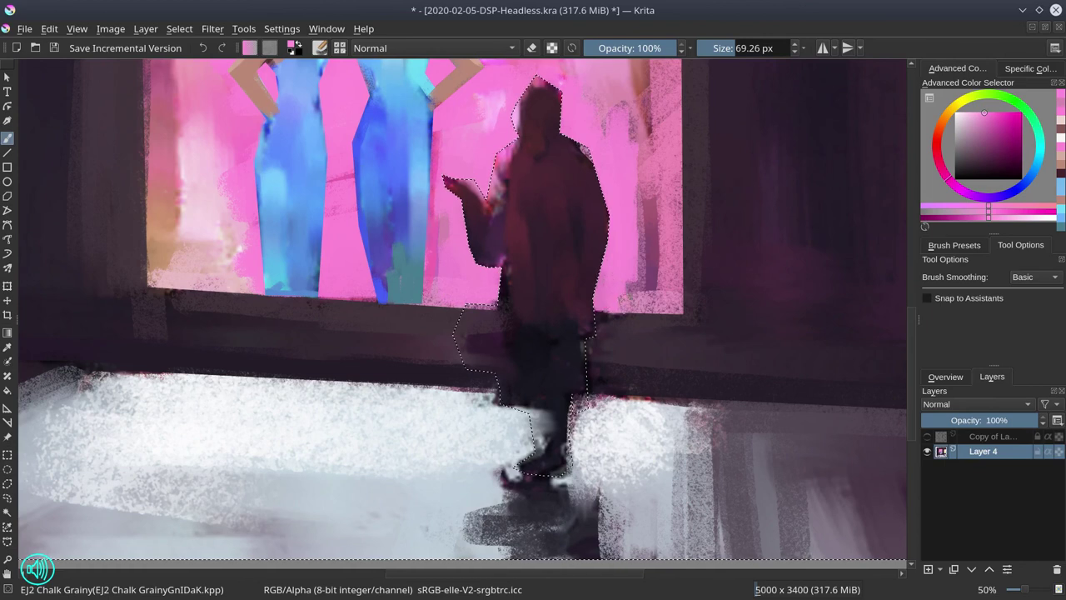
pyautogui.click(643, 288)
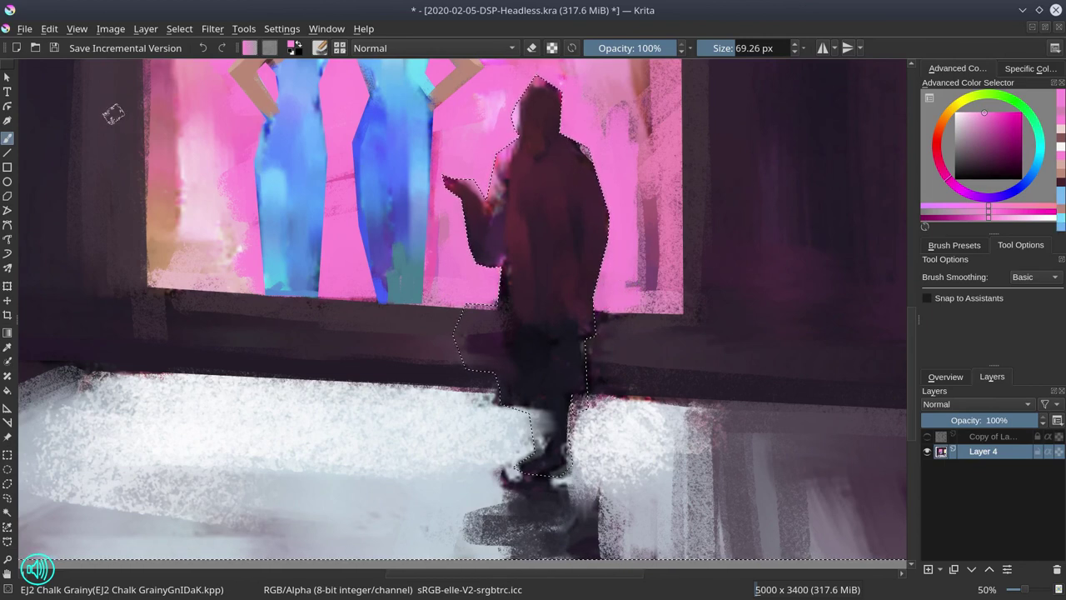
# Save the painting and bring up the canvas overview in place of the layer list.
pyautogui.click(53, 48)
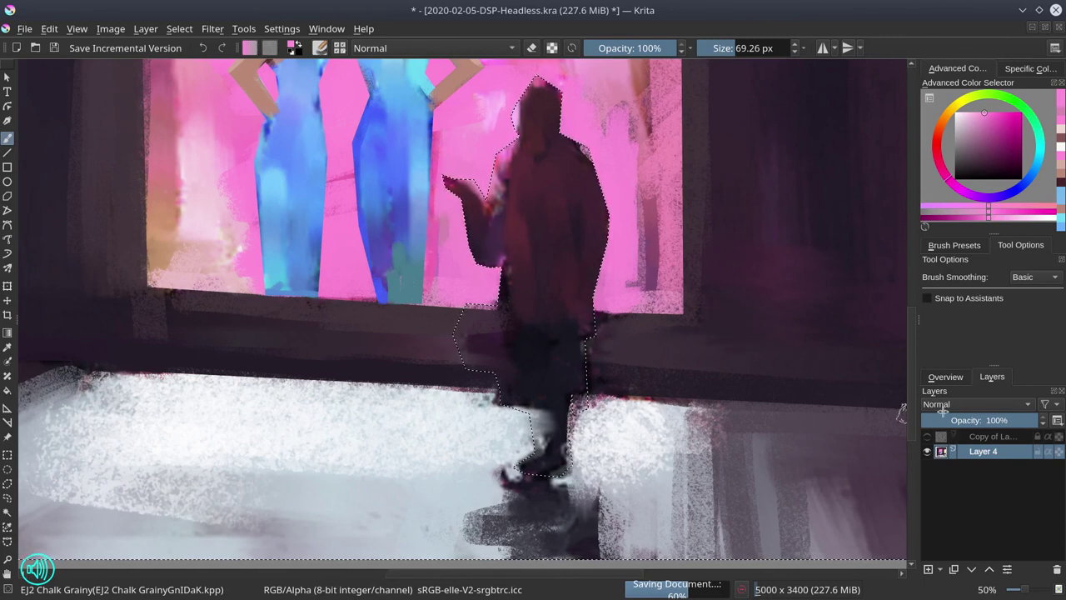
pyautogui.click(945, 377)
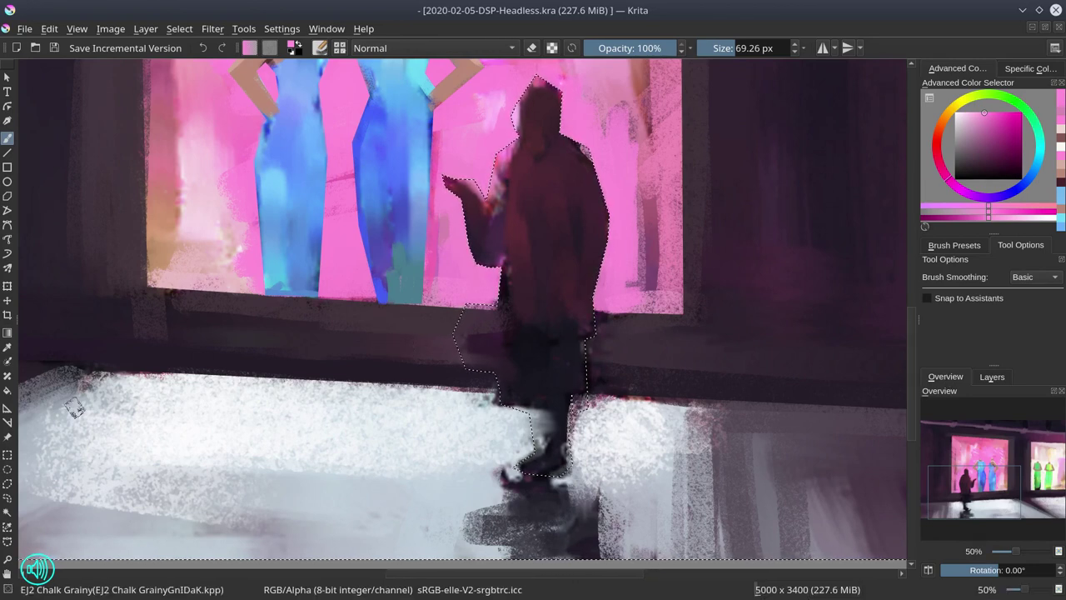
pyautogui.click(7, 484)
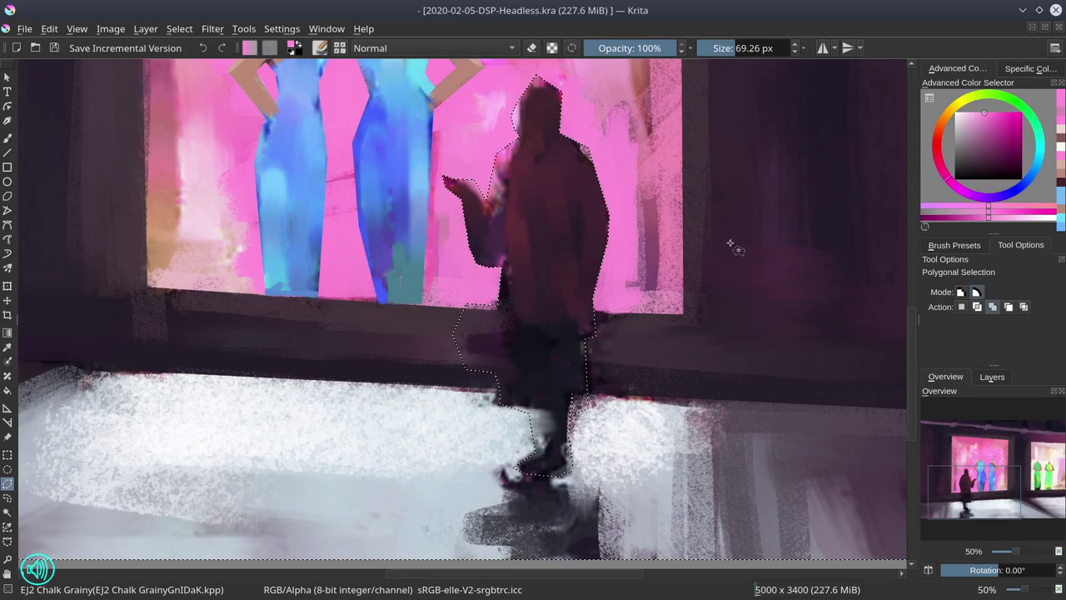
pyautogui.click(1008, 307)
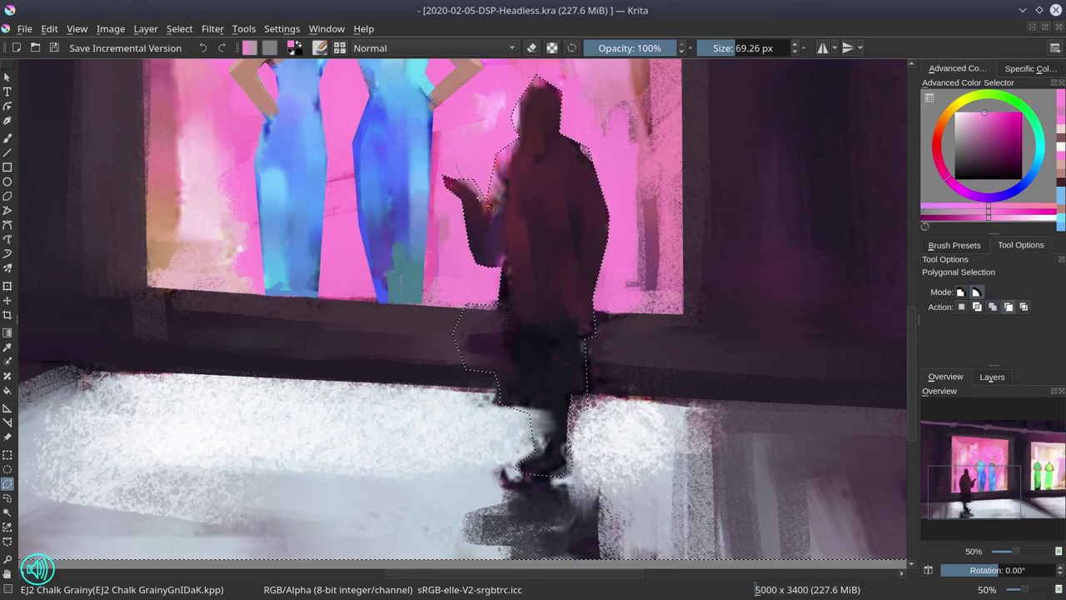
pyautogui.doubleClick(488, 133)
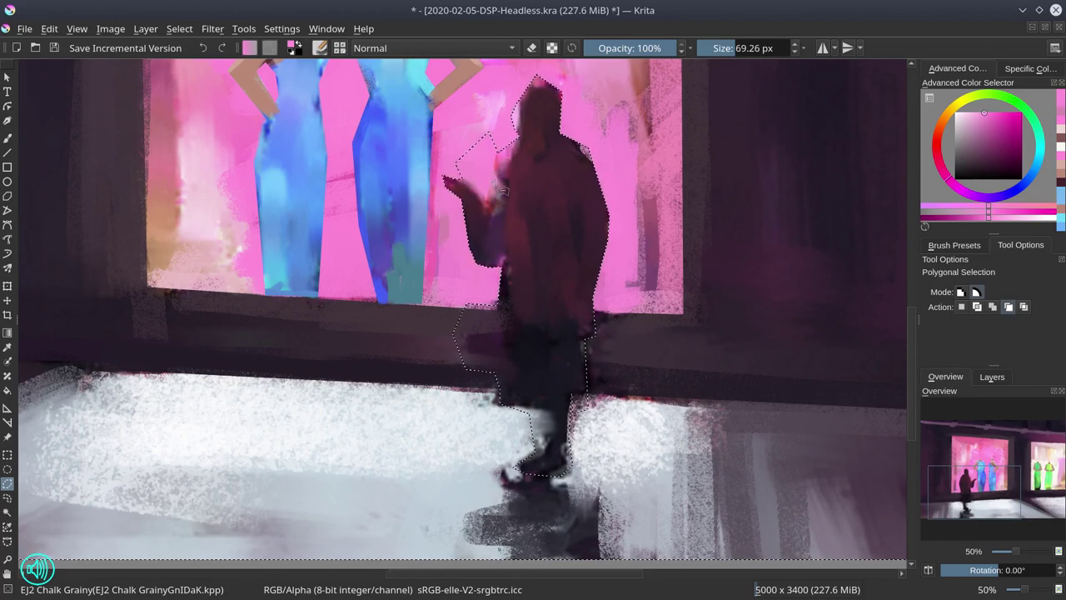
pyautogui.hotkey('ctrl', 'z')
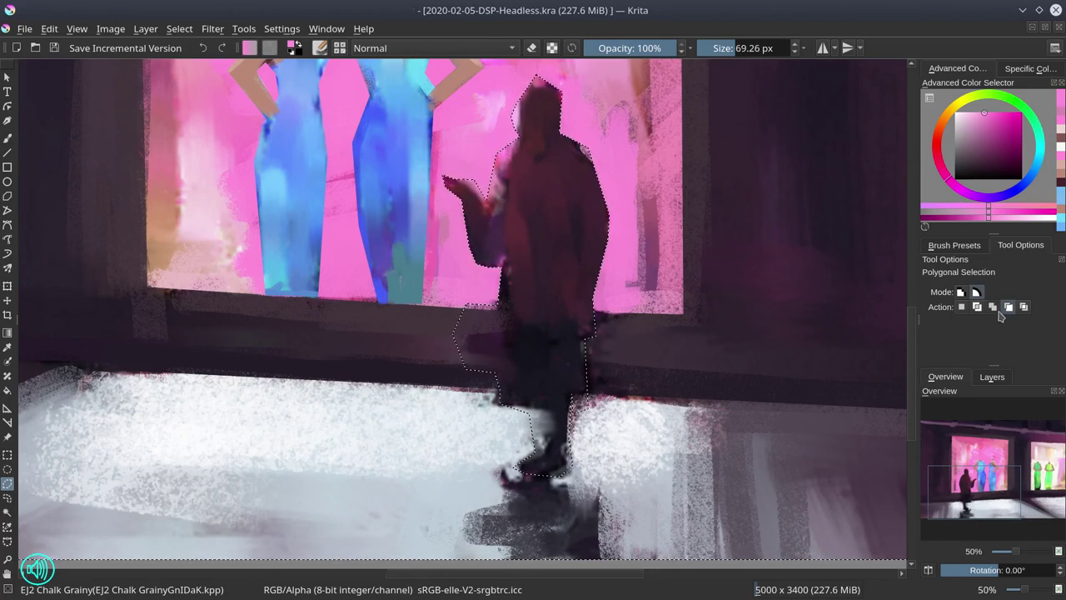
# Add the strip above the raised hand and forearm to the selection with a polygon and brush it pink to slim the arm.
pyautogui.click(993, 307)
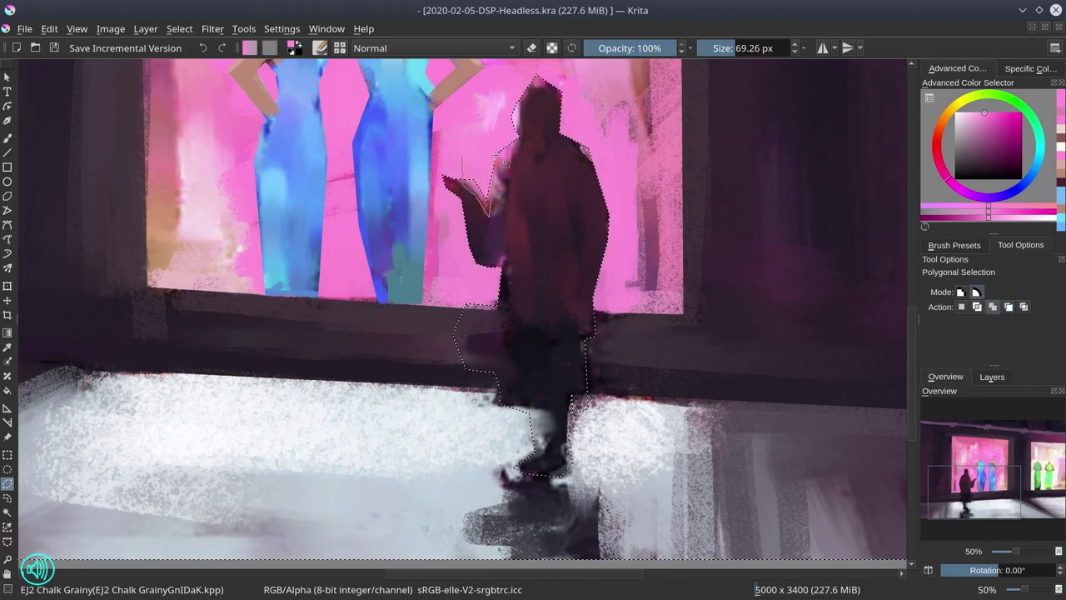
pyautogui.doubleClick(485, 127)
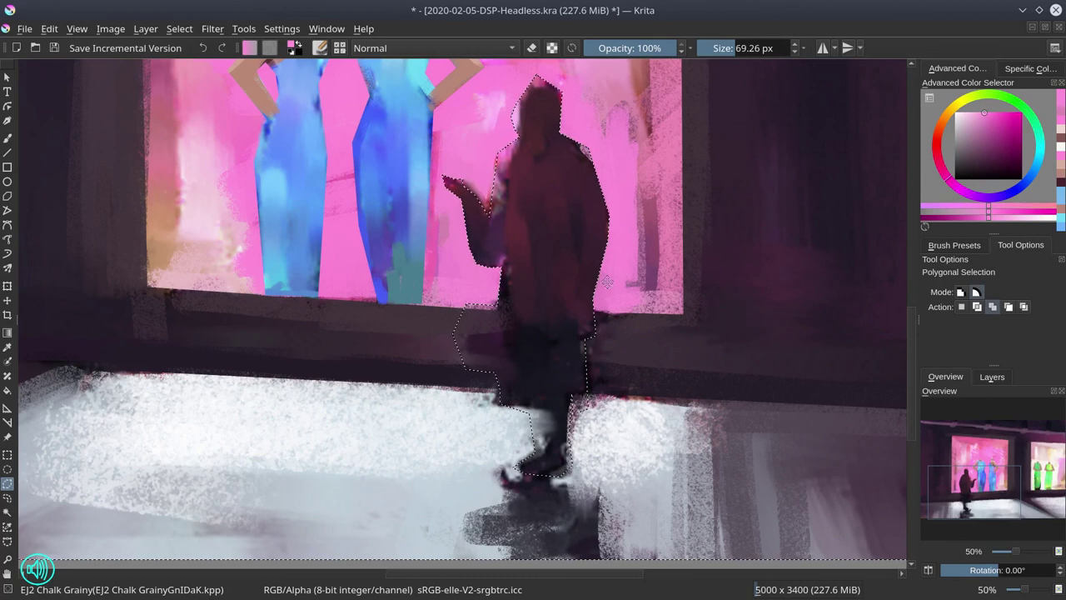
pyautogui.click(956, 245)
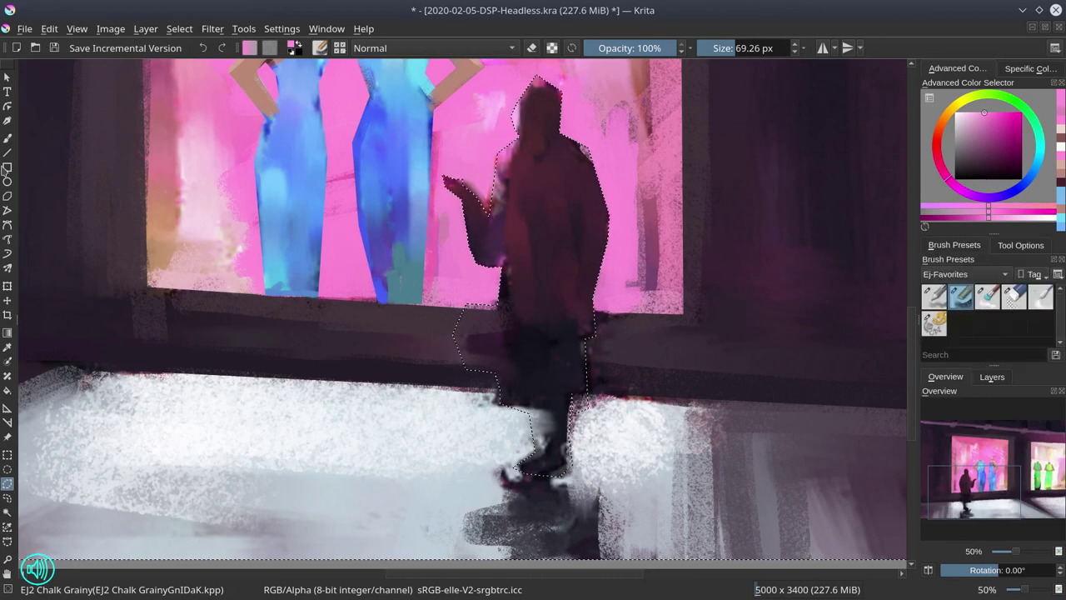
pyautogui.click(7, 138)
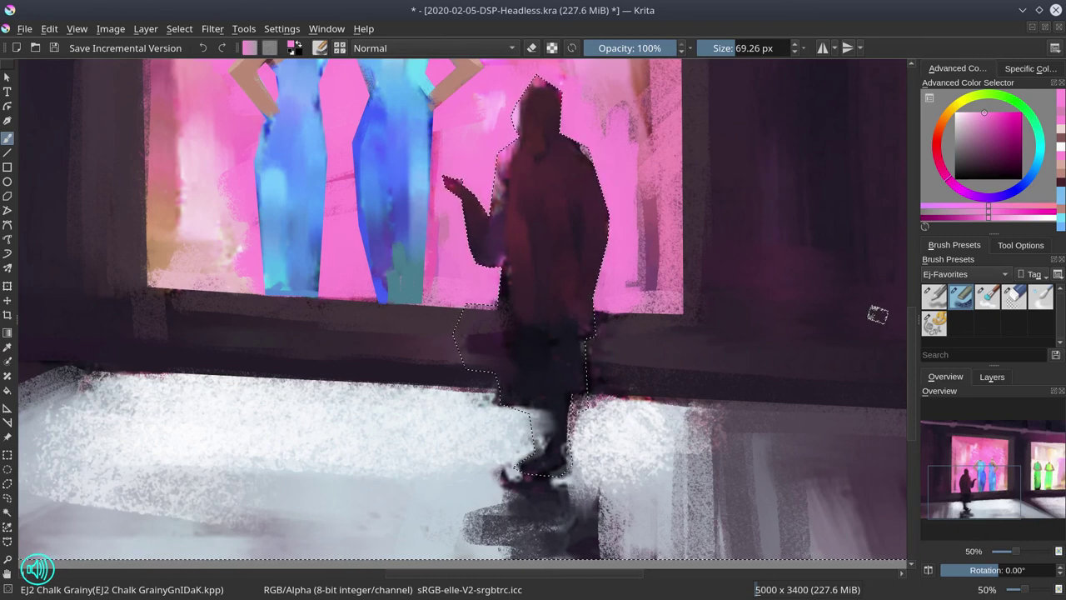
# Invert the selection to cover only the figure and save the painting.
pyautogui.click(180, 29)
pyautogui.click(190, 99)
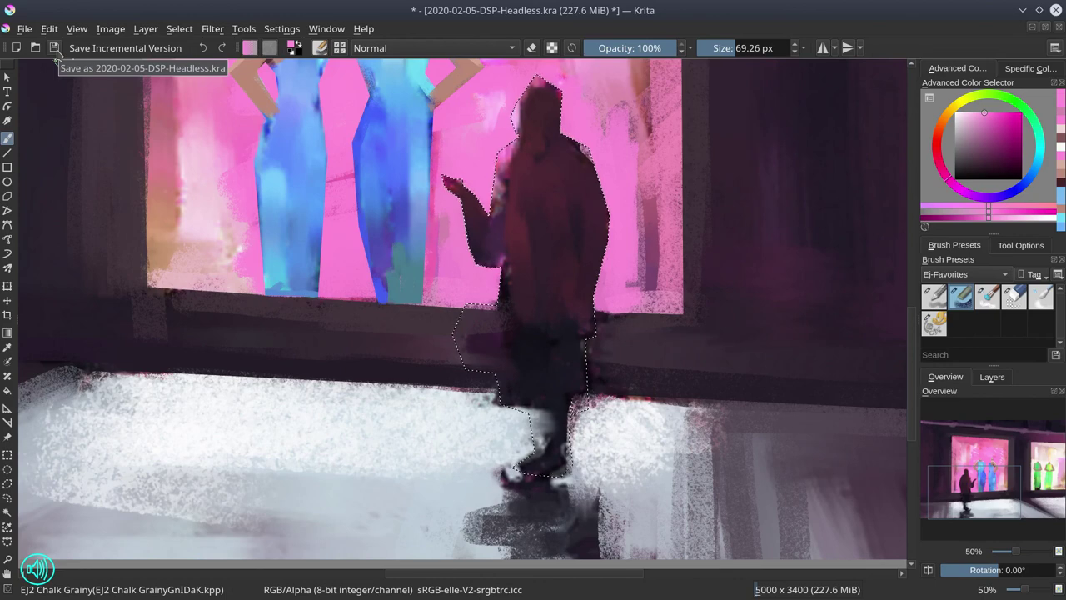
pyautogui.click(54, 49)
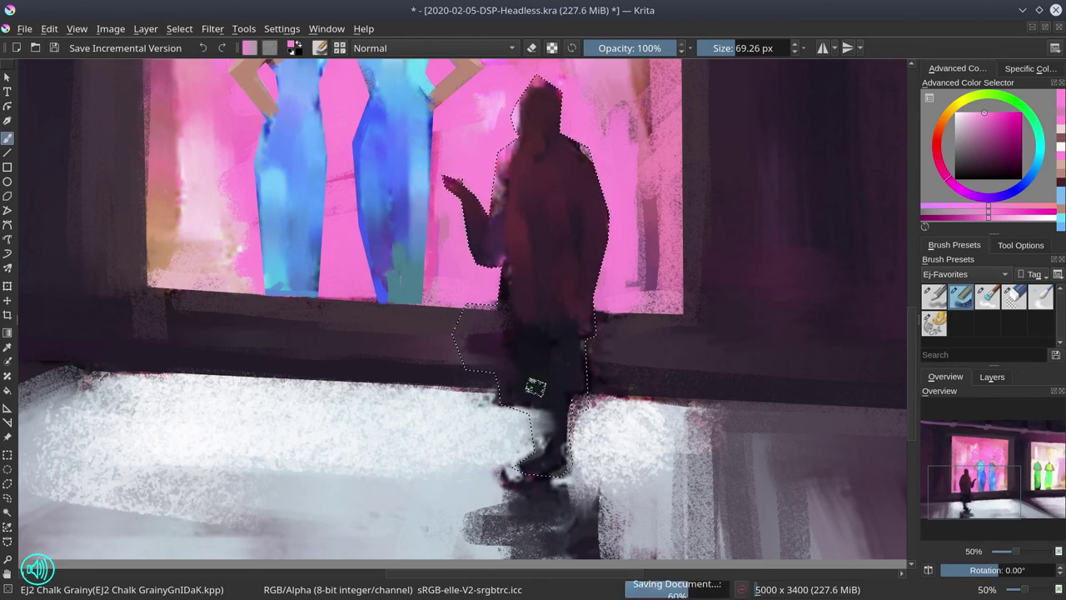
# Invert the selection back to the background and paint sampled pale grey pavement around the figure's legs and feet.
pyautogui.click(179, 28)
pyautogui.click(191, 98)
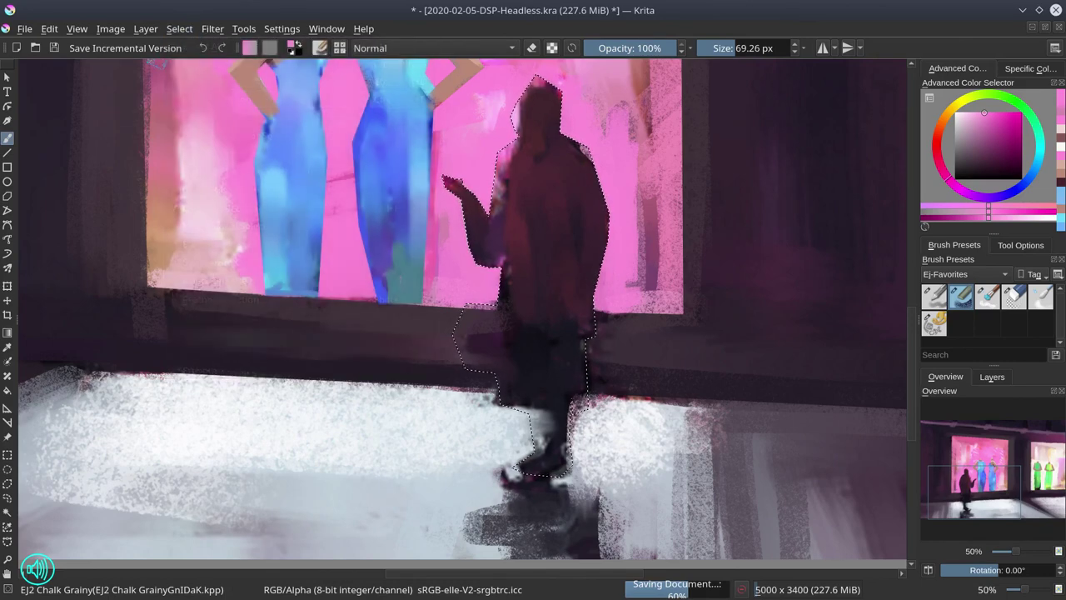
pyautogui.keyDown('ctrl'); pyautogui.click(436, 437); pyautogui.keyUp('ctrl')
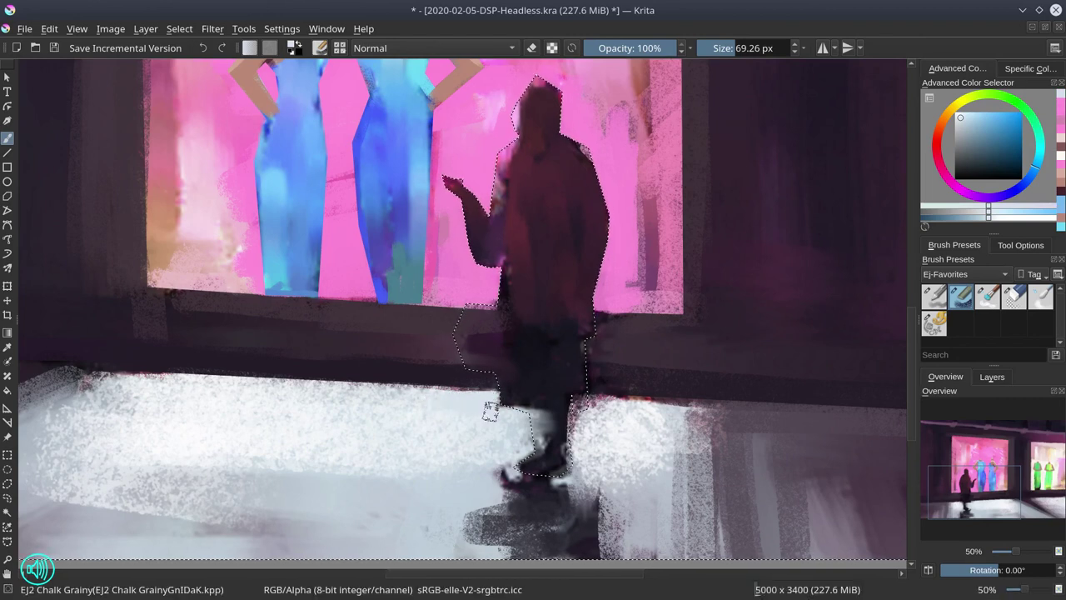
pyautogui.moveTo(526, 446); pyautogui.dragTo(505, 478)
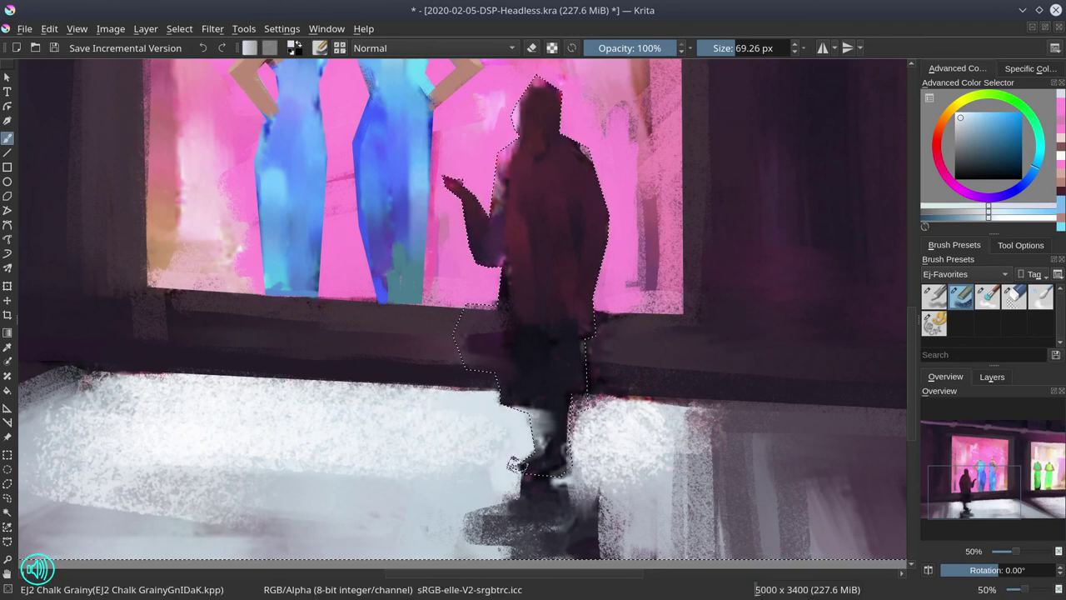
pyautogui.keyDown('ctrl'); pyautogui.click(481, 413); pyautogui.keyUp('ctrl')
pyautogui.moveTo(576, 409); pyautogui.dragTo(592, 416)
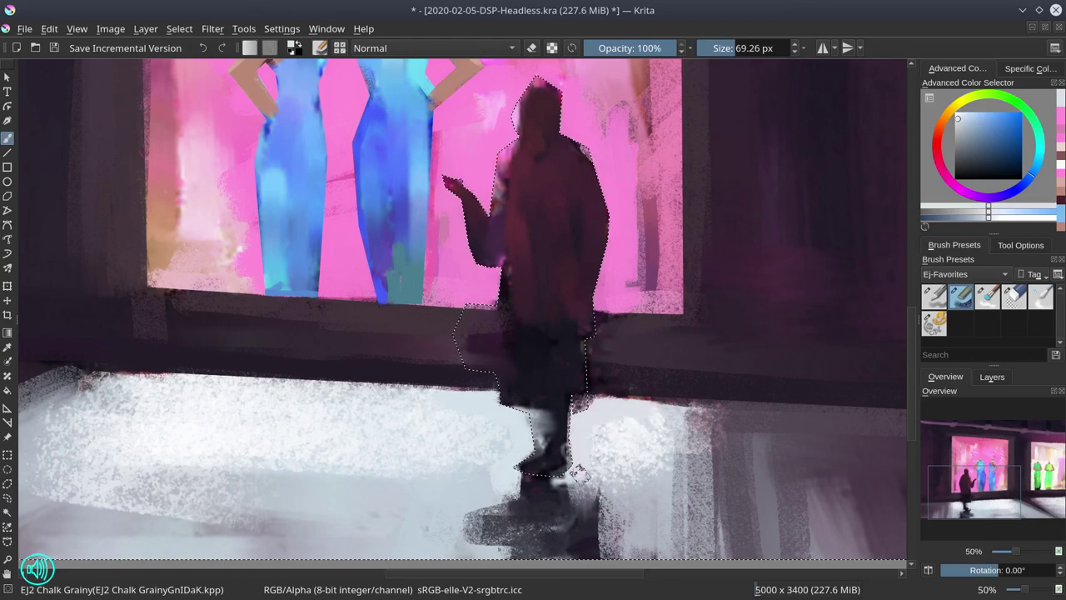
# Darken the cast shadow below the figure's feet with a sampled dark tone and trim its edges with pale pavement grey.
pyautogui.moveTo(623, 482); pyautogui.dragTo(613, 380)
pyautogui.keyDown('ctrl'); pyautogui.click(571, 406); pyautogui.keyUp('ctrl')
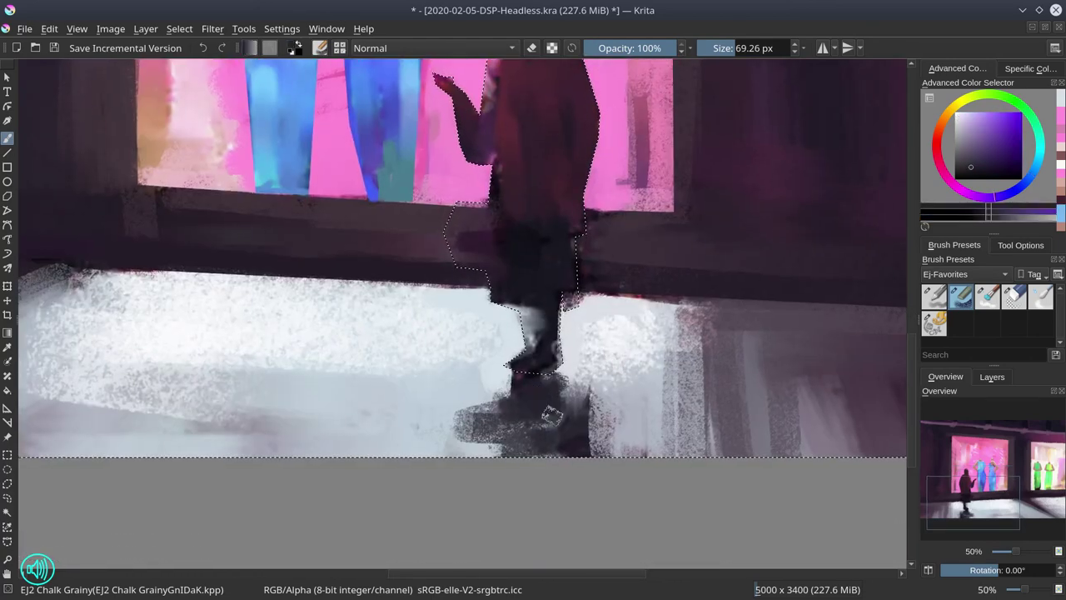
pyautogui.moveTo(543, 416)
pyautogui.mouseDown()
pyautogui.moveTo(547, 450)
pyautogui.moveTo(569, 427)
pyautogui.moveTo(509, 436)
pyautogui.moveTo(466, 454)
pyautogui.mouseUp()
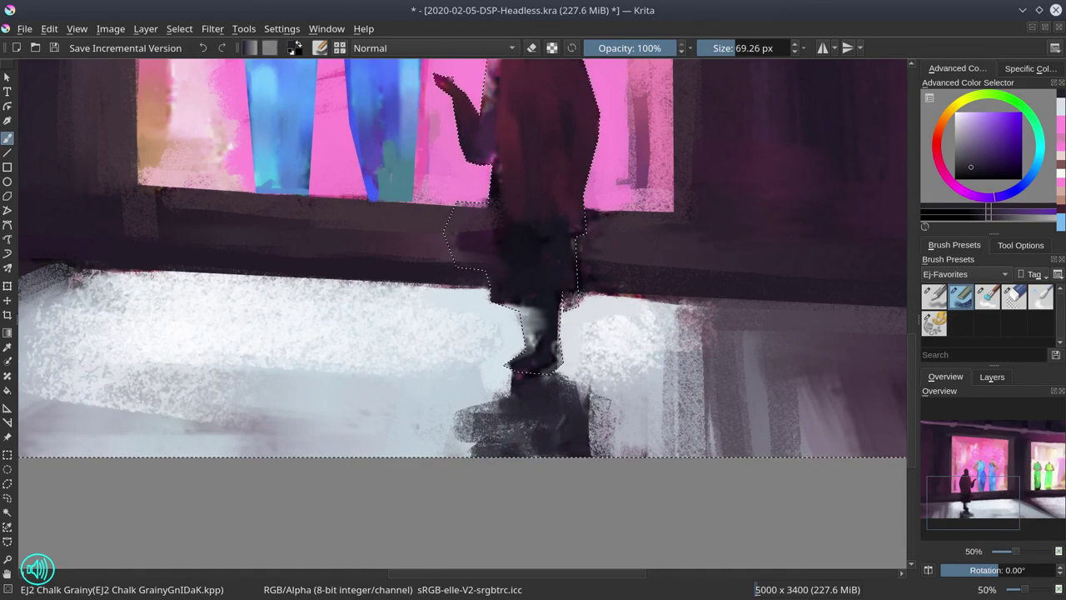
pyautogui.keyDown('ctrl'); pyautogui.click(612, 382); pyautogui.keyUp('ctrl')
pyautogui.moveTo(606, 330); pyautogui.dragTo(683, 321)
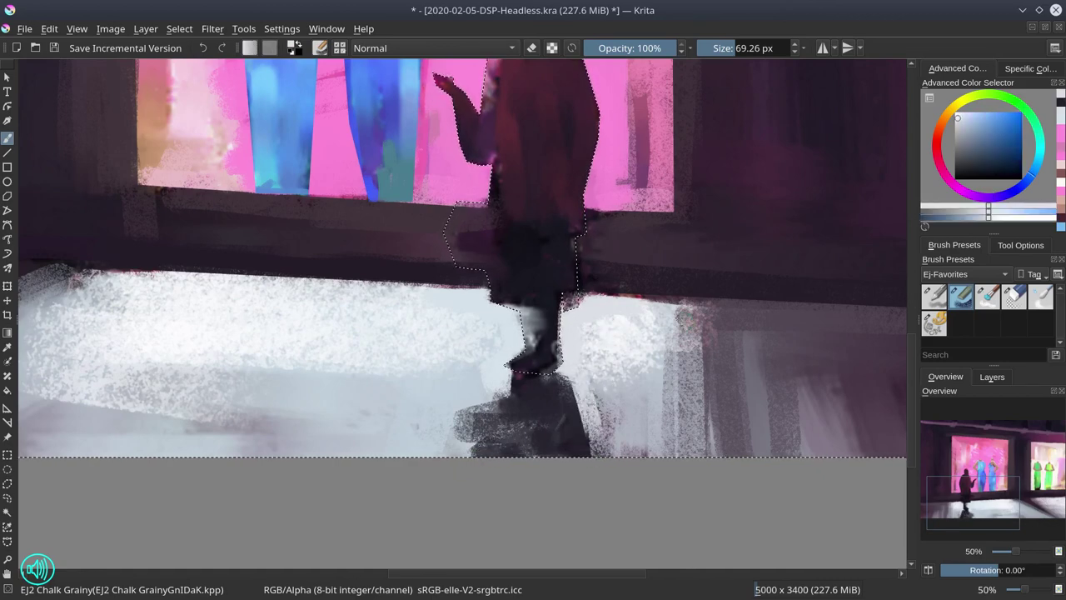
# Invert the selection to the figure and fill its legs, skirt and handbag with a sampled dark blue-black.
pyautogui.click(178, 28)
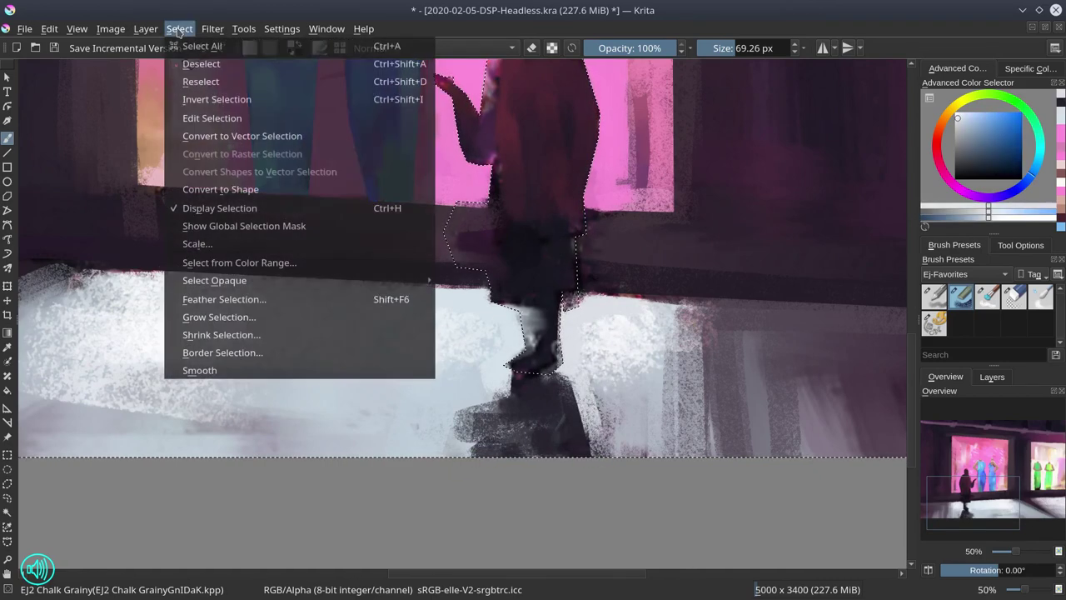
pyautogui.click(193, 98)
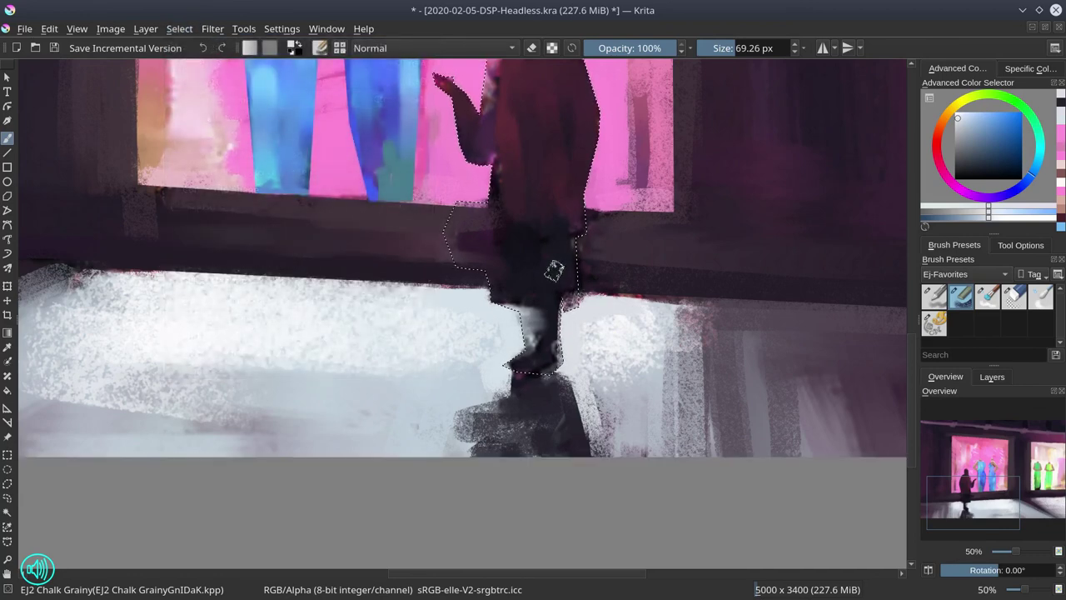
pyautogui.keyDown('ctrl'); pyautogui.click(543, 289); pyautogui.keyUp('ctrl')
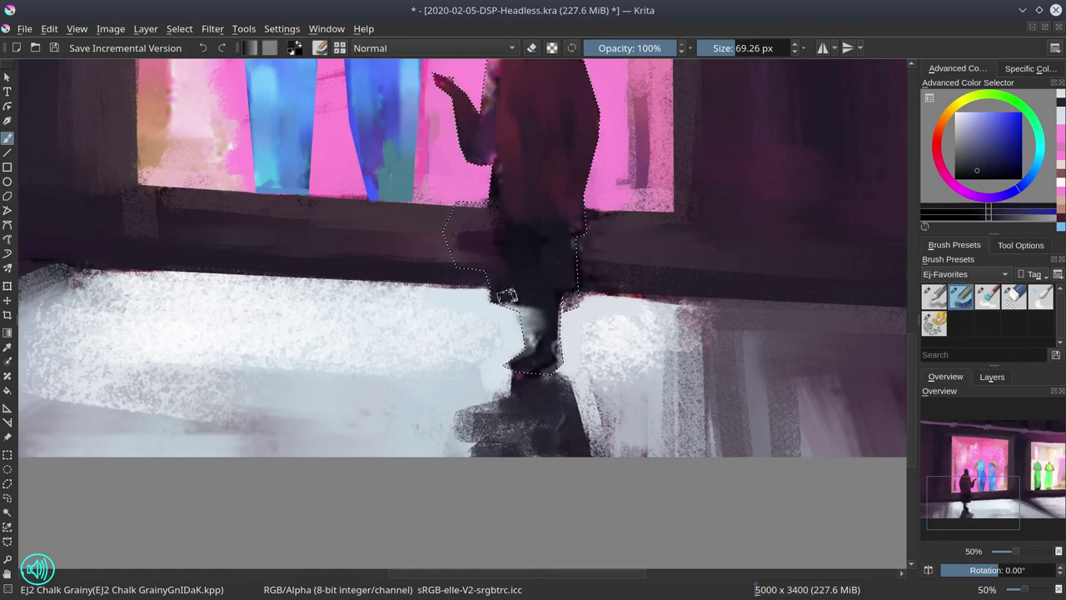
pyautogui.moveTo(509, 296); pyautogui.dragTo(528, 329)
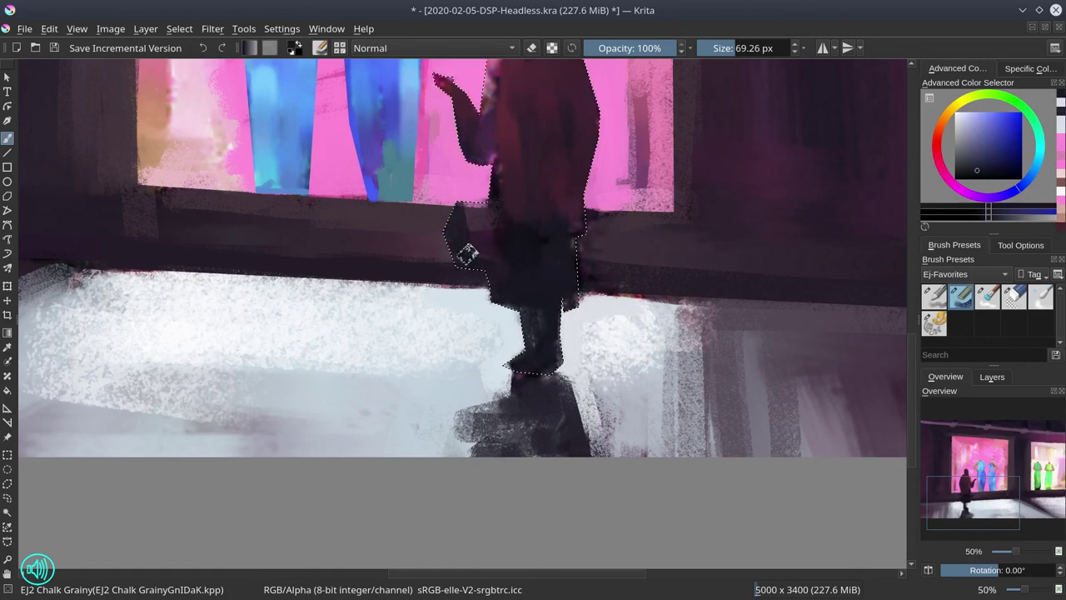
pyautogui.moveTo(497, 152); pyautogui.dragTo(500, 234)
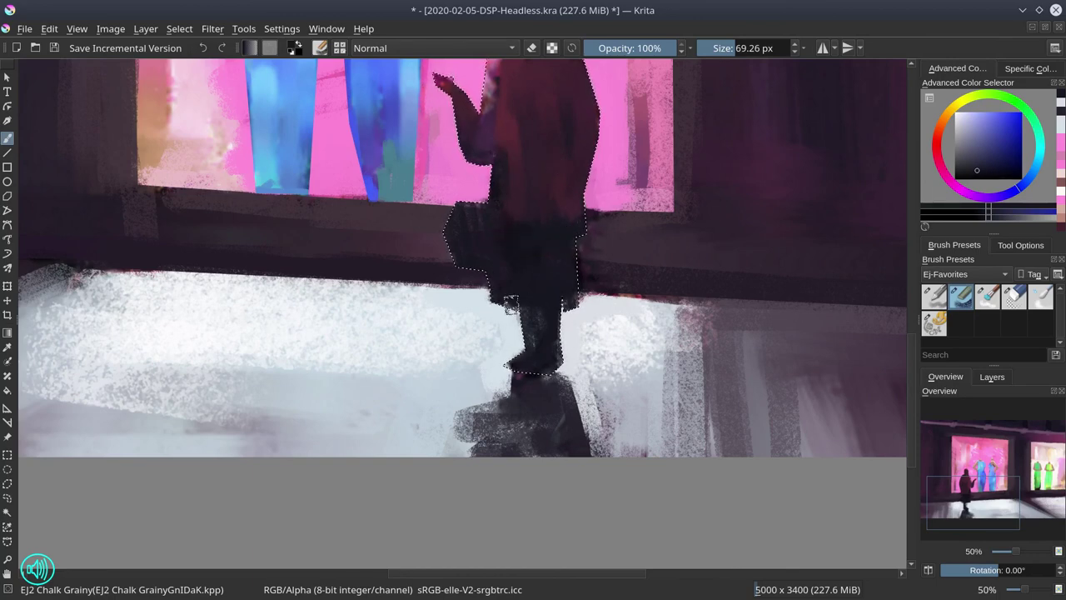
# Fill the light gaps along the figure's hood, shoulders and upper arm with sampled dark red.
pyautogui.scroll(3, 586, 248)
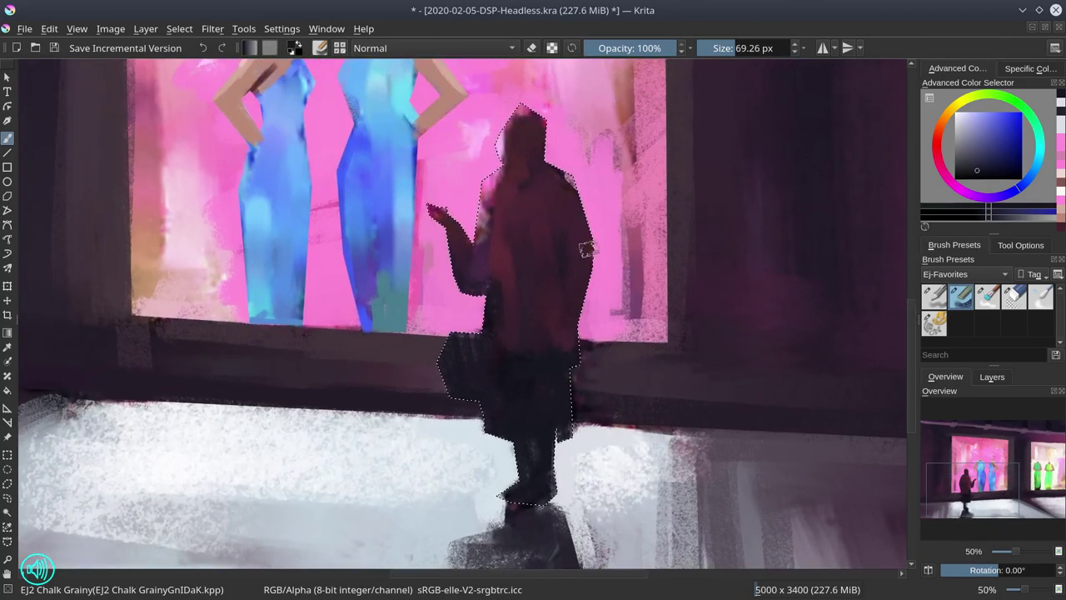
pyautogui.keyDown('ctrl'); pyautogui.click(507, 194); pyautogui.keyUp('ctrl')
pyautogui.moveTo(500, 174); pyautogui.dragTo(491, 188)
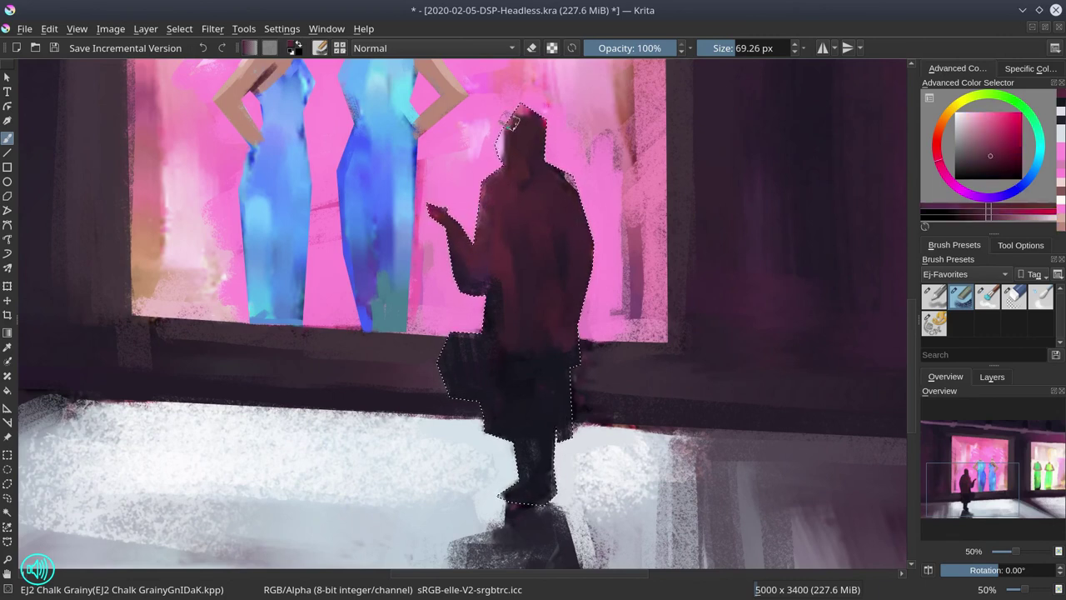
pyautogui.moveTo(564, 189); pyautogui.dragTo(573, 191)
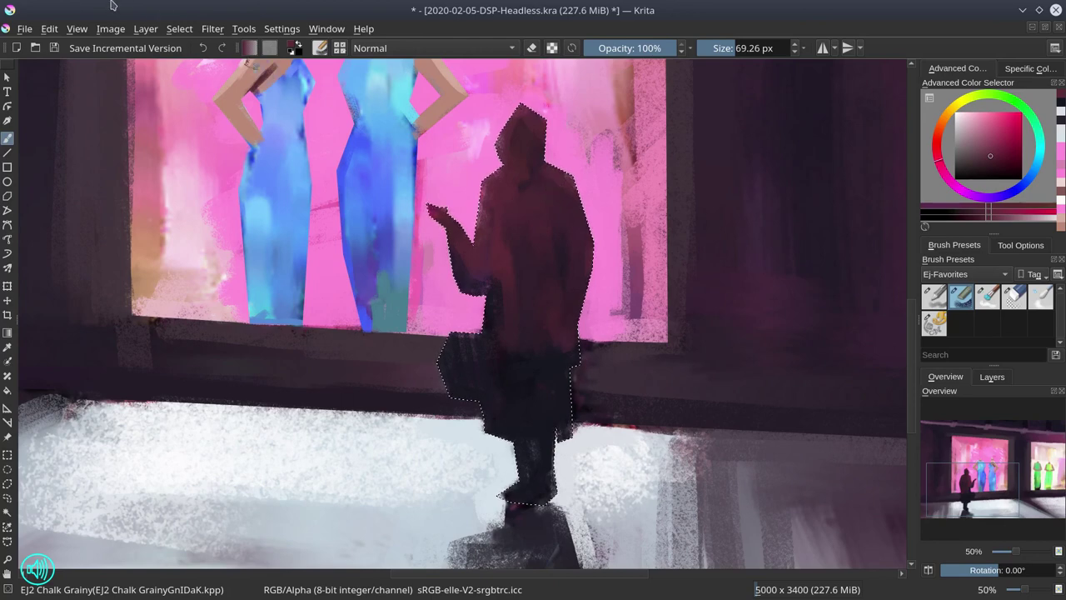
# Clear the selection and touch up the hem of the figure's skirt with a sampled dark tone, reducing the brush to 34.56 px.
pyautogui.click(175, 28)
pyautogui.click(201, 64)
pyautogui.keyDown('ctrl'); pyautogui.click(556, 412); pyautogui.keyUp('ctrl')
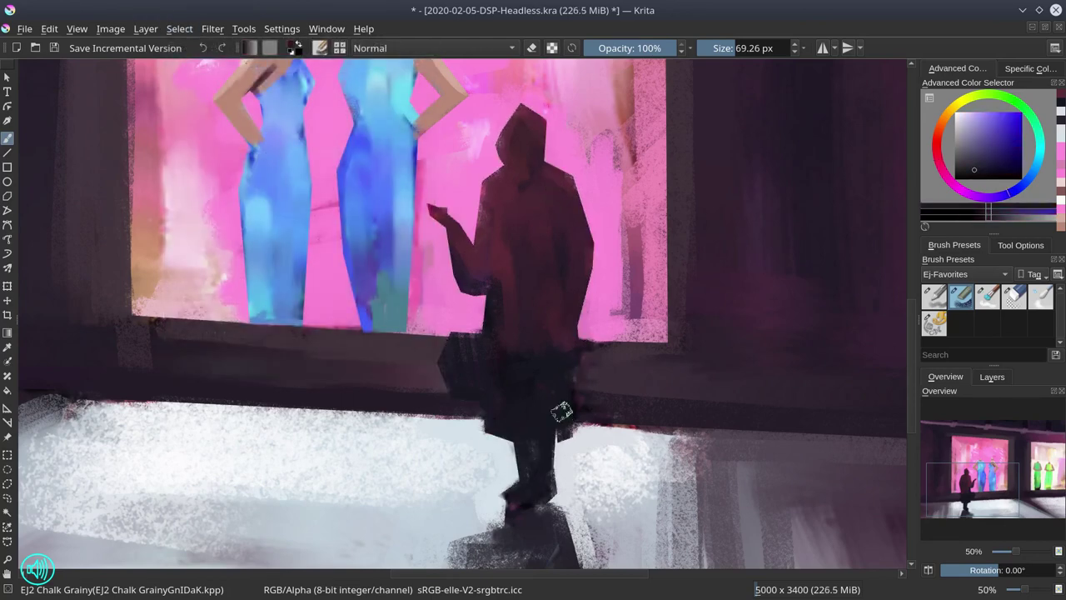
pyautogui.moveTo(560, 421); pyautogui.dragTo(552, 422)
pyautogui.press('[')
pyautogui.click(557, 426)
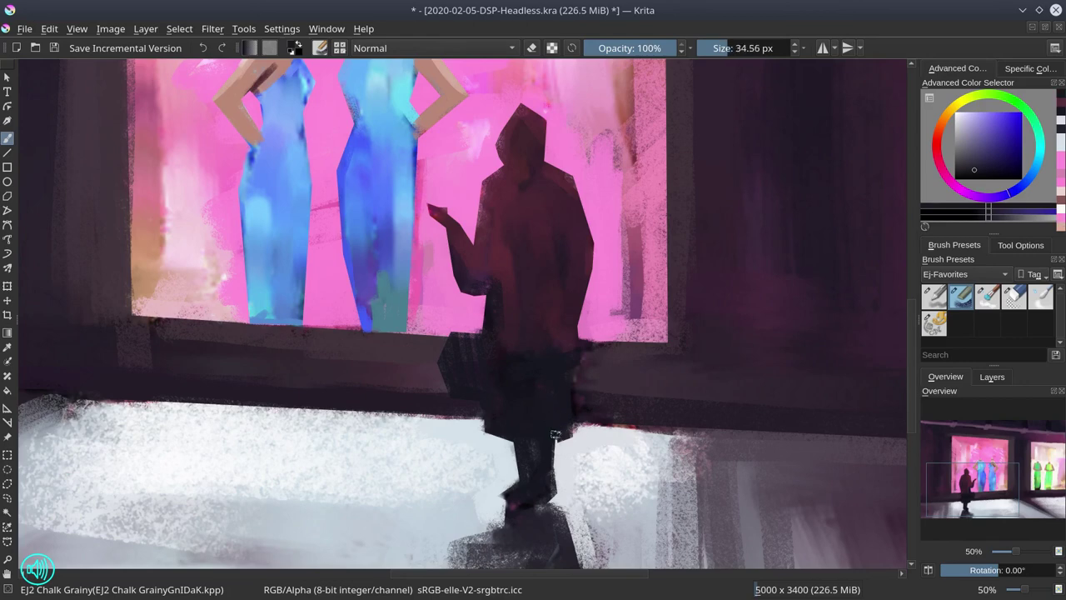
# Paint two thin dark handles from the raised forearm down to the handbag with the brush at 18.08 px.
pyautogui.press('[')
pyautogui.moveTo(492, 113); pyautogui.dragTo(505, 150)
pyautogui.press('[')
pyautogui.press('[')
pyautogui.press('[')
pyautogui.moveTo(461, 292); pyautogui.dragTo(455, 332)
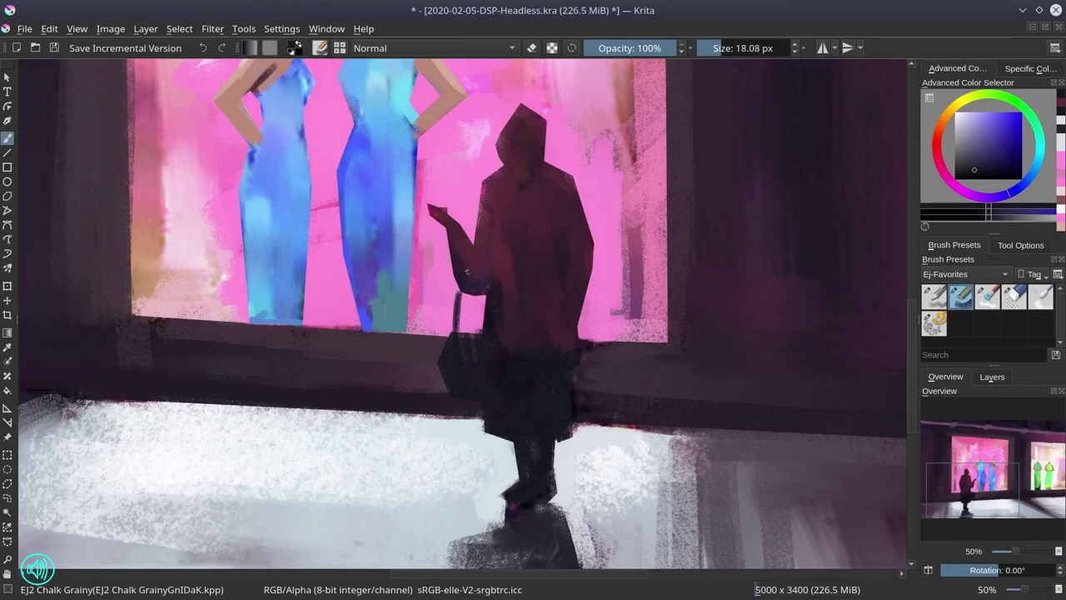
pyautogui.moveTo(471, 246); pyautogui.dragTo(476, 331)
pyautogui.keyDown('ctrl'); pyautogui.click(491, 312); pyautogui.keyUp('ctrl')
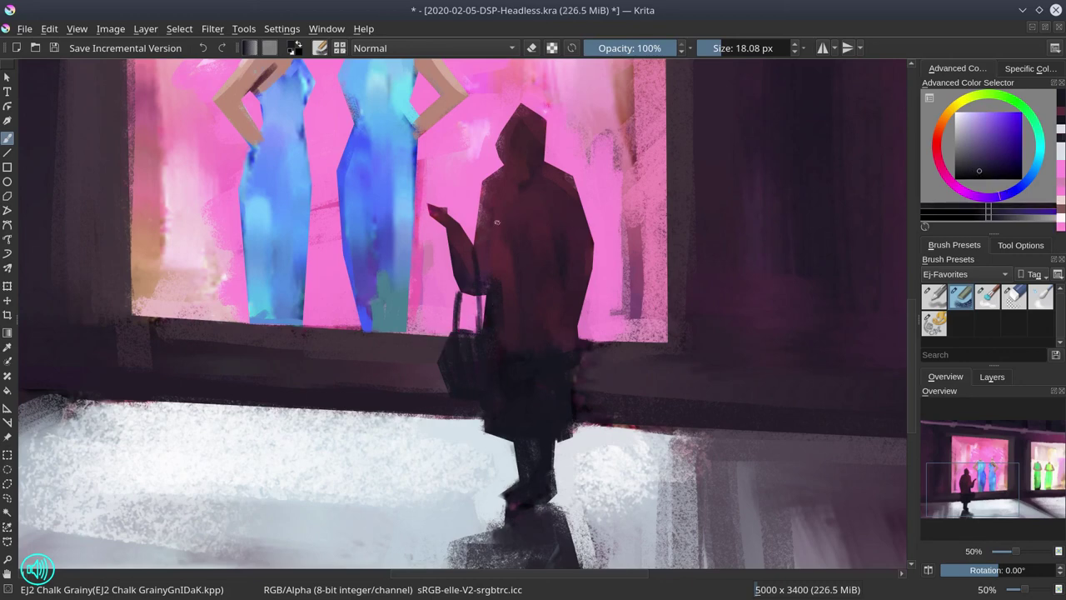
# Save the painting and turn off the mirrored canvas view to check the whole composition.
pyautogui.moveTo(541, 324); pyautogui.dragTo(541, 433)
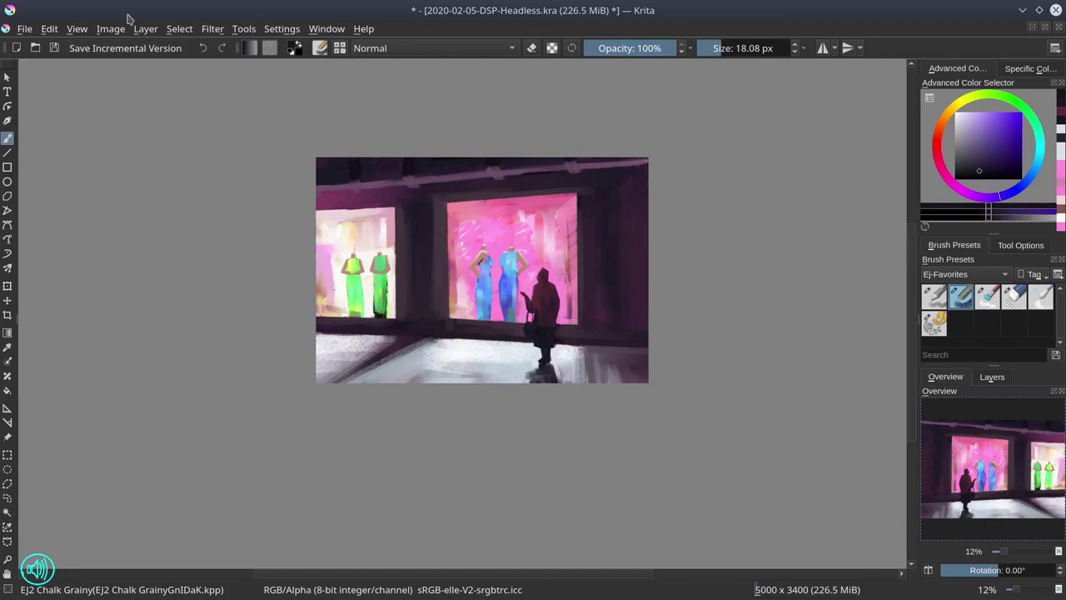
pyautogui.click(54, 47)
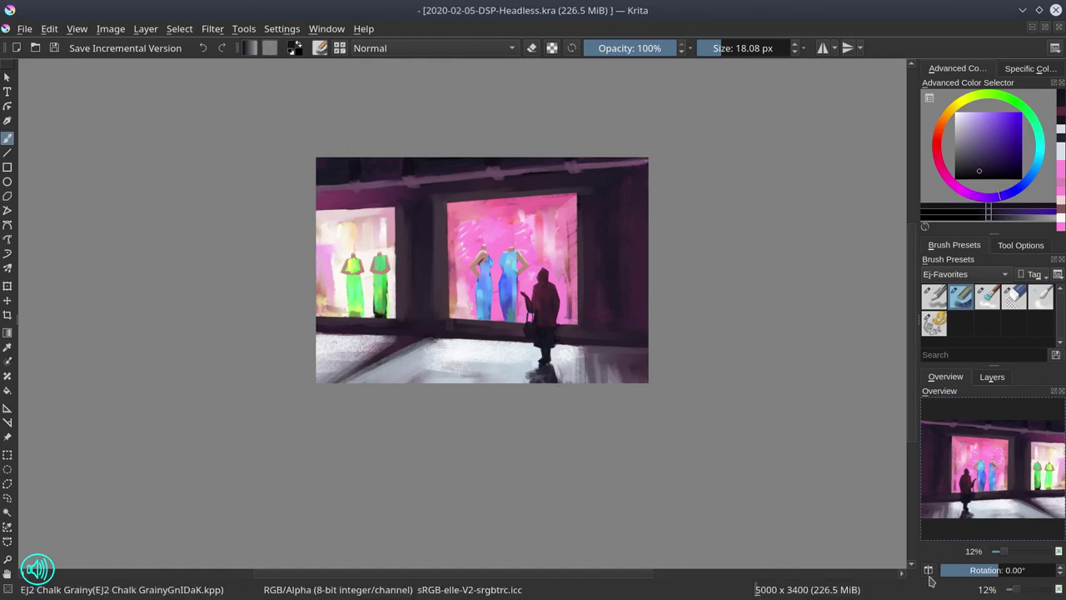
pyautogui.click(929, 572)
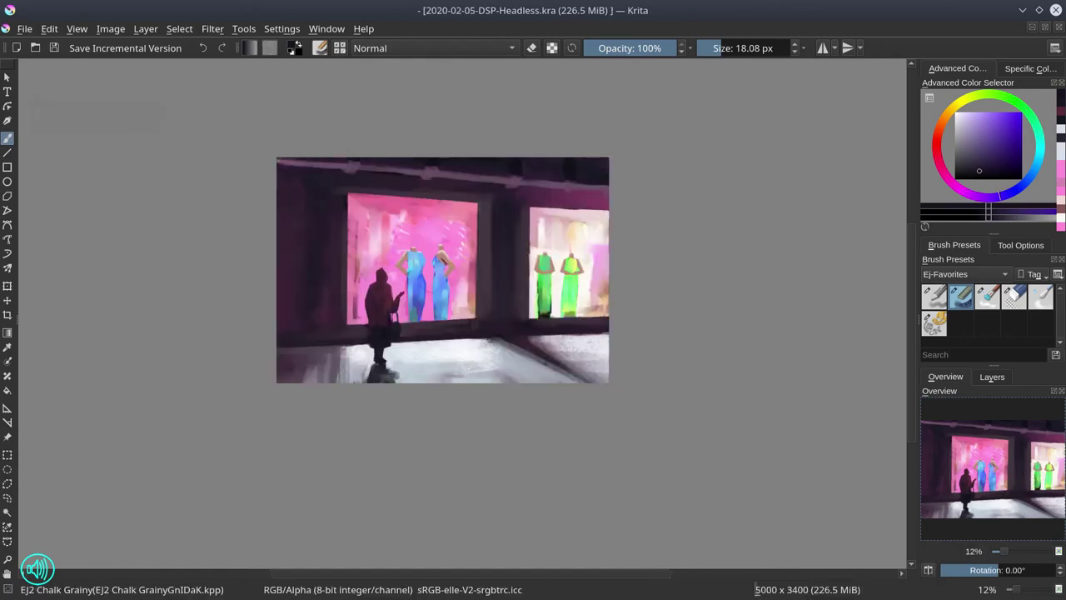